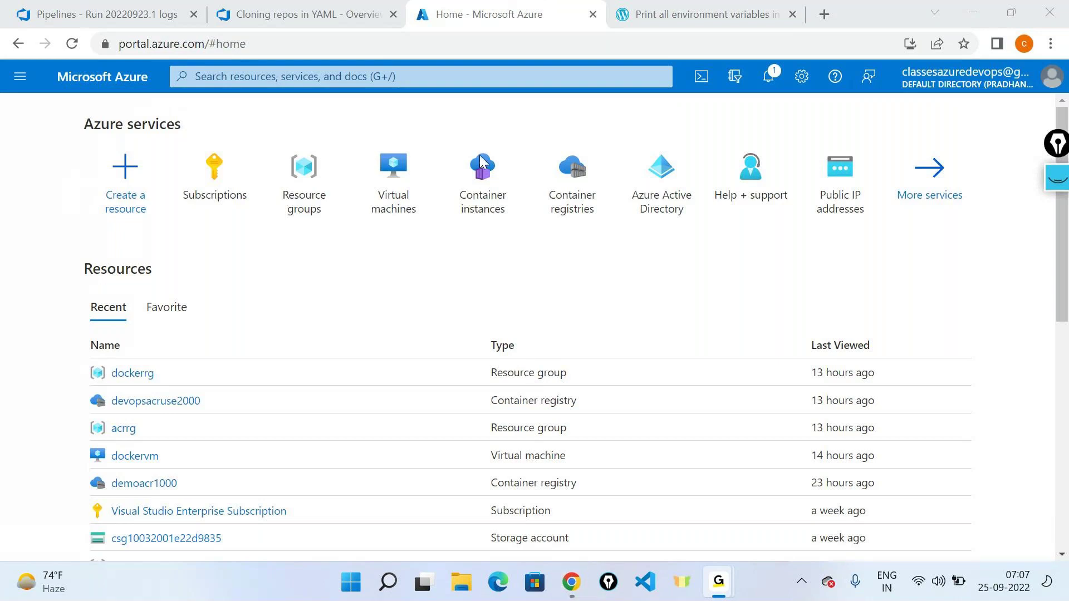
Step: Bring the Chrome window showing the Azure portal home page to the front
{"action": "left_click", "coordinate": [571, 582]}
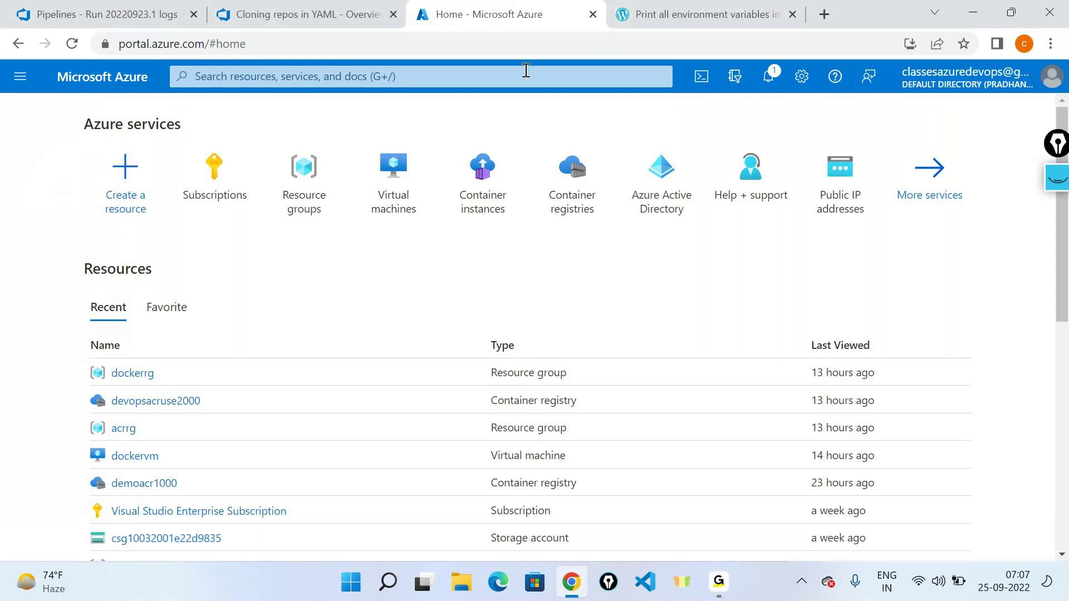
Step: Open the draw.io site in a new browser tab
{"action": "left_click", "coordinate": [824, 14]}
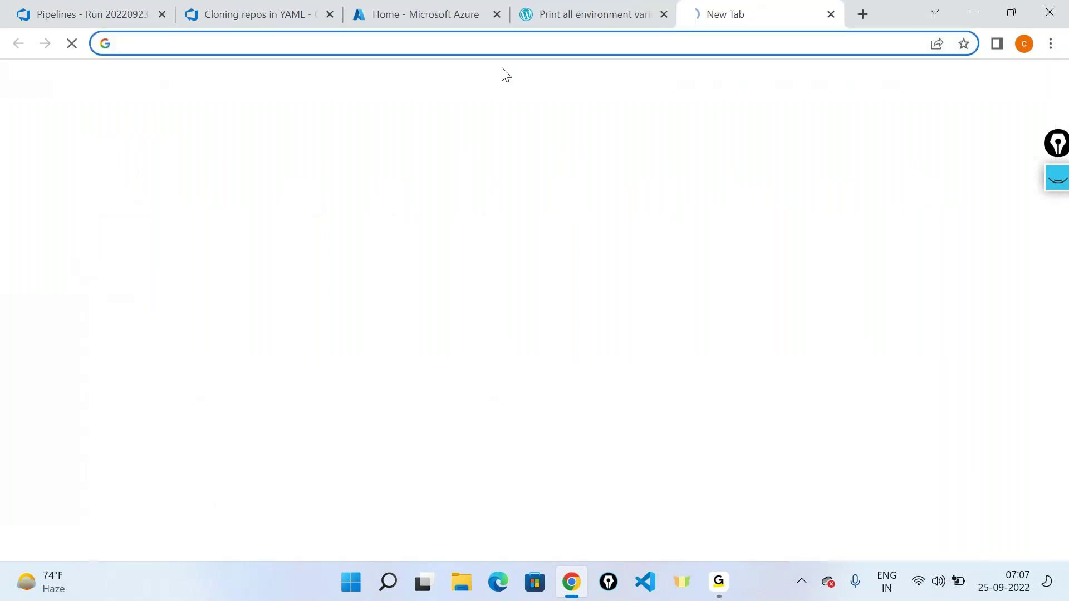
{"action": "left_click", "coordinate": [385, 37]}
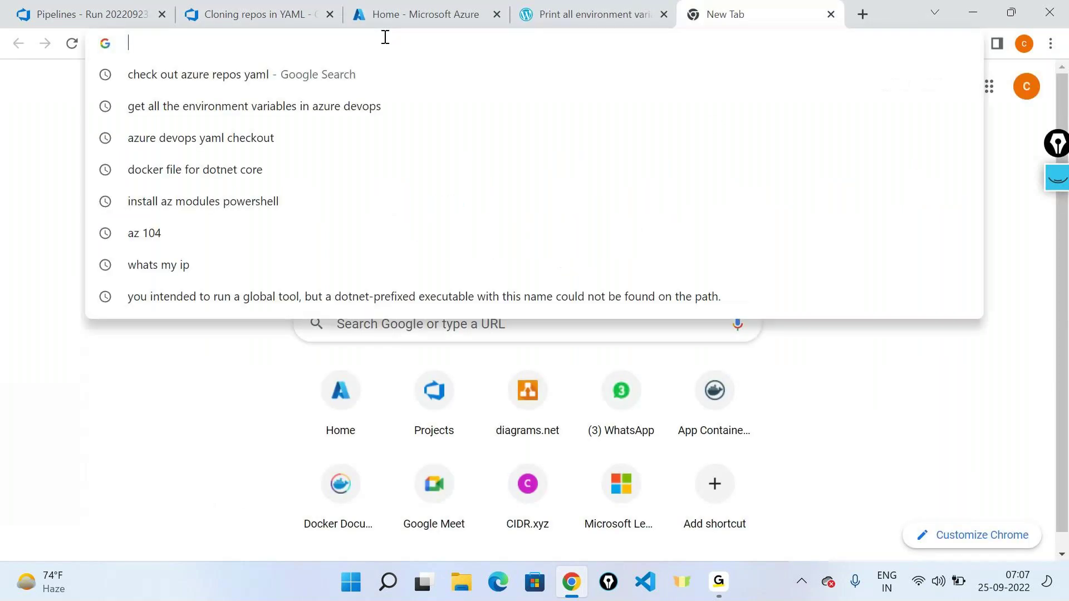
{"action": "type", "text": "dra"}
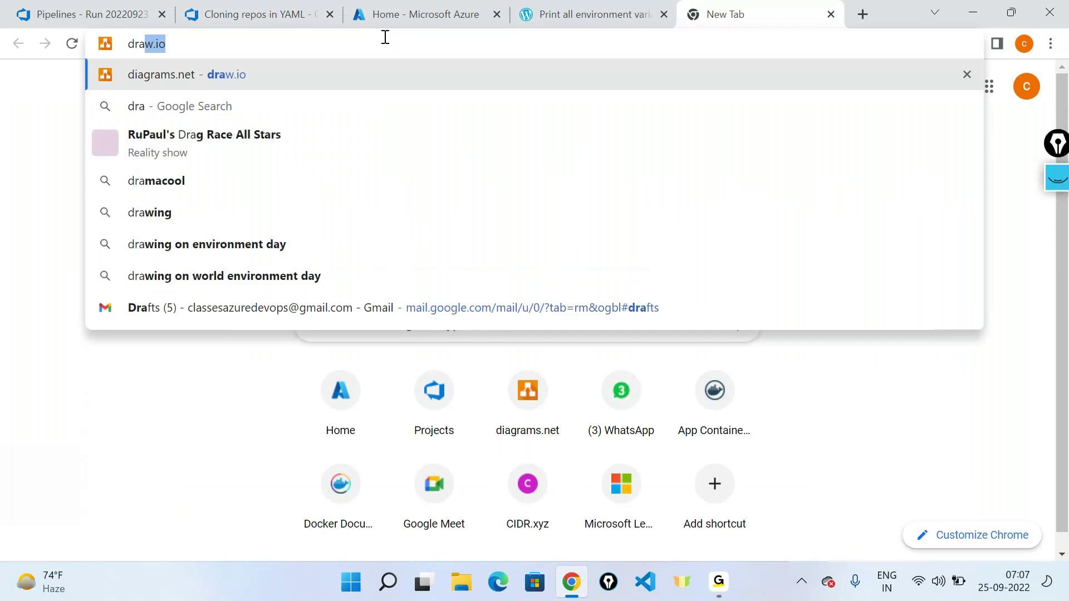
{"action": "key", "text": "Return"}
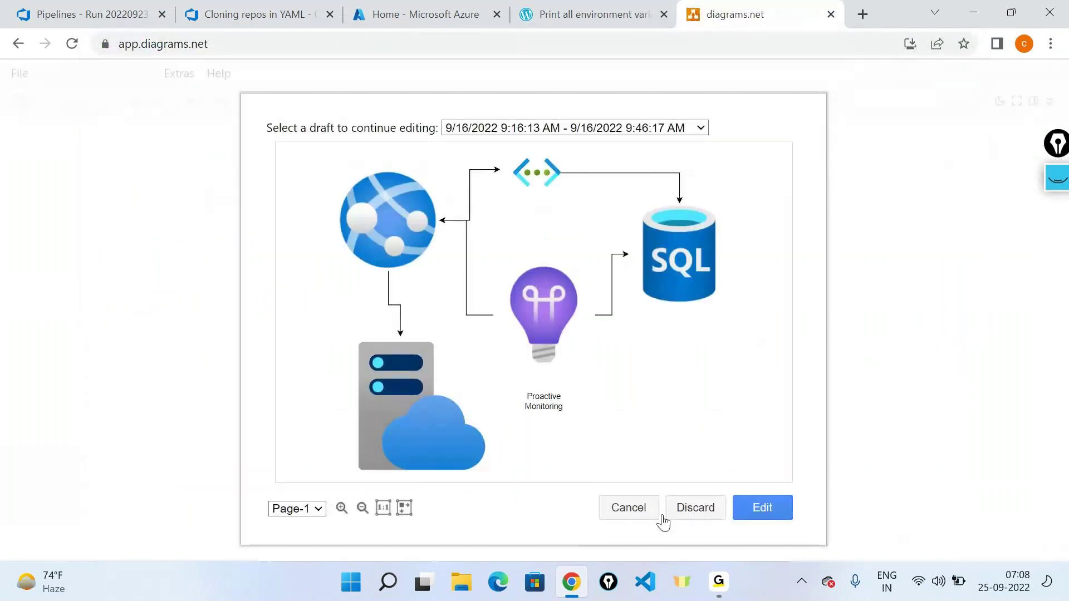
Step: Discard the saved draft and dismiss the storage prompt to reach a blank diagram
{"action": "left_click", "coordinate": [706, 512]}
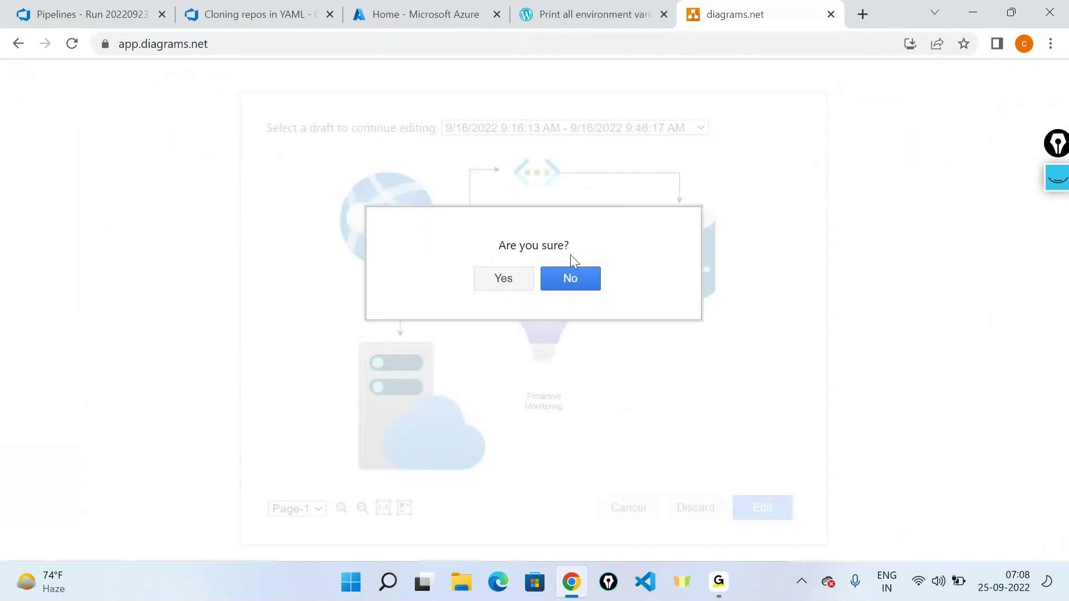
{"action": "left_click", "coordinate": [503, 280]}
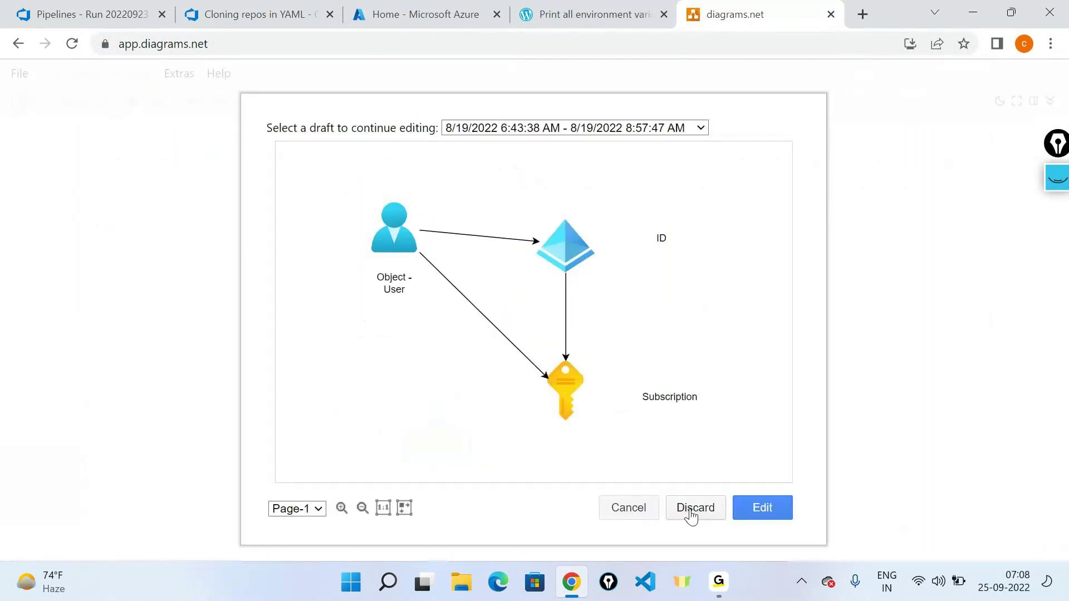
{"action": "left_click", "coordinate": [616, 507]}
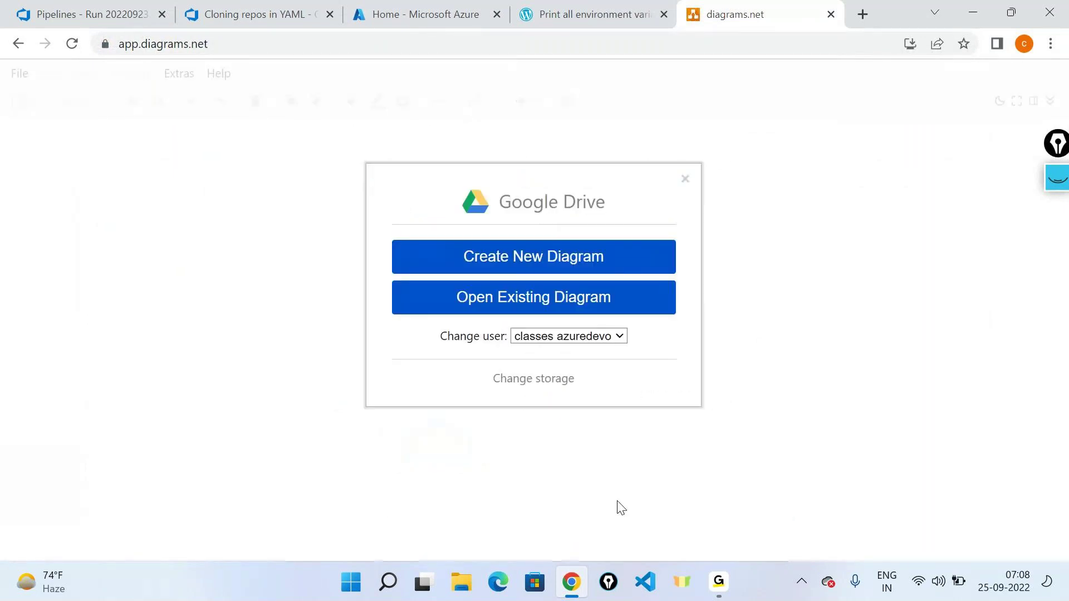
{"action": "left_click", "coordinate": [685, 180]}
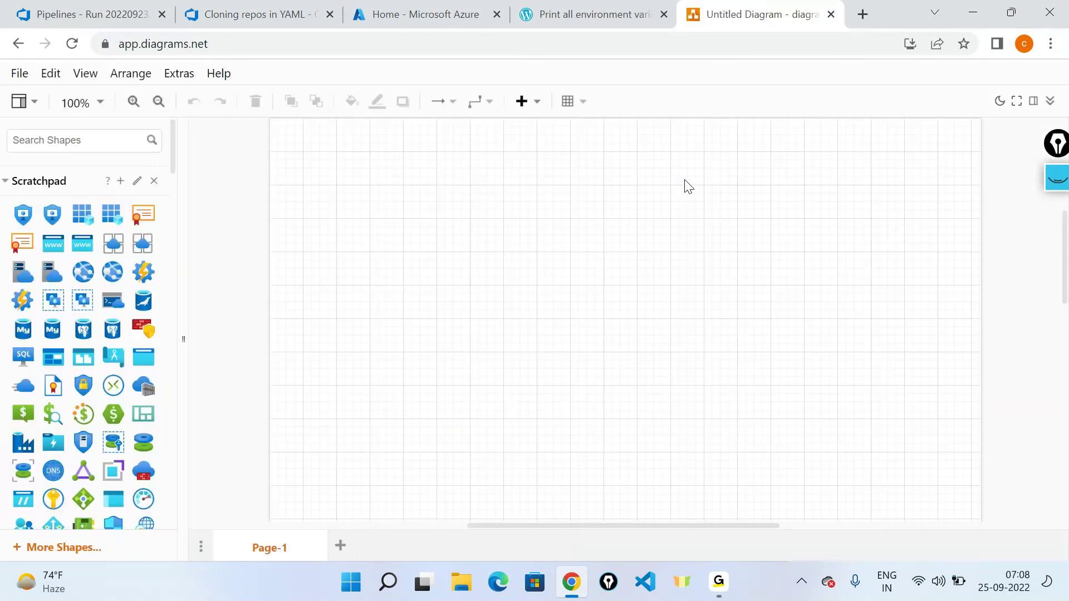
Step: Use straight connector waypoints and place a virtual network icon labelled 10.0.0.0/16
{"action": "left_click", "coordinate": [479, 103]}
{"action": "left_click", "coordinate": [484, 138]}
{"action": "scroll", "coordinate": [108, 293], "scroll_direction": "down", "scroll_amount": 1}
{"action": "scroll", "coordinate": [107, 291], "scroll_direction": "down", "scroll_amount": 10}
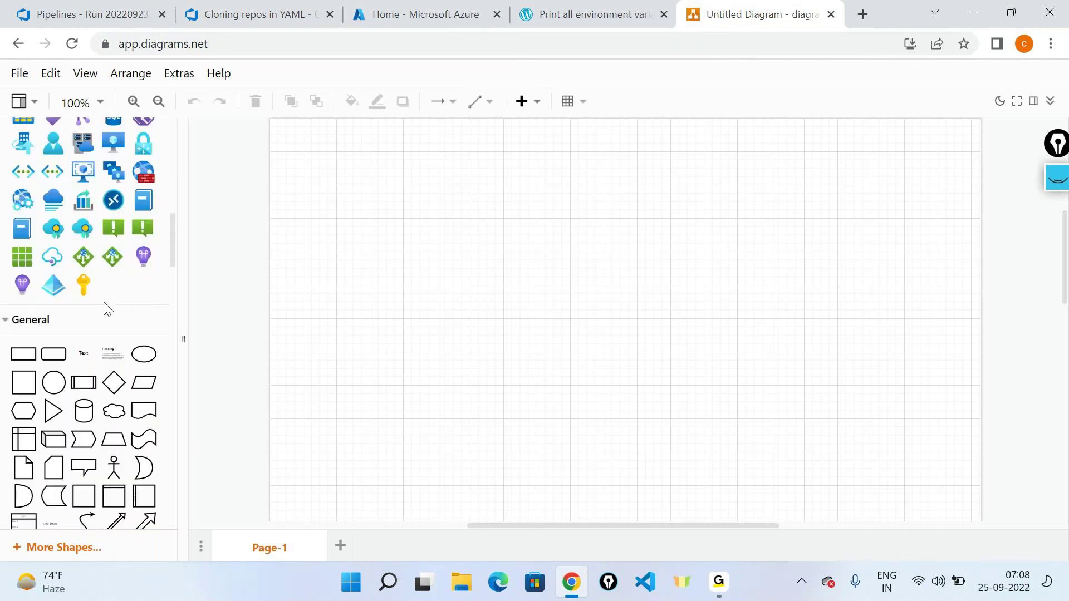
{"action": "left_click_drag", "start_coordinate": [25, 179], "coordinate": [366, 223]}
{"action": "left_click_drag", "start_coordinate": [95, 365], "coordinate": [403, 159]}
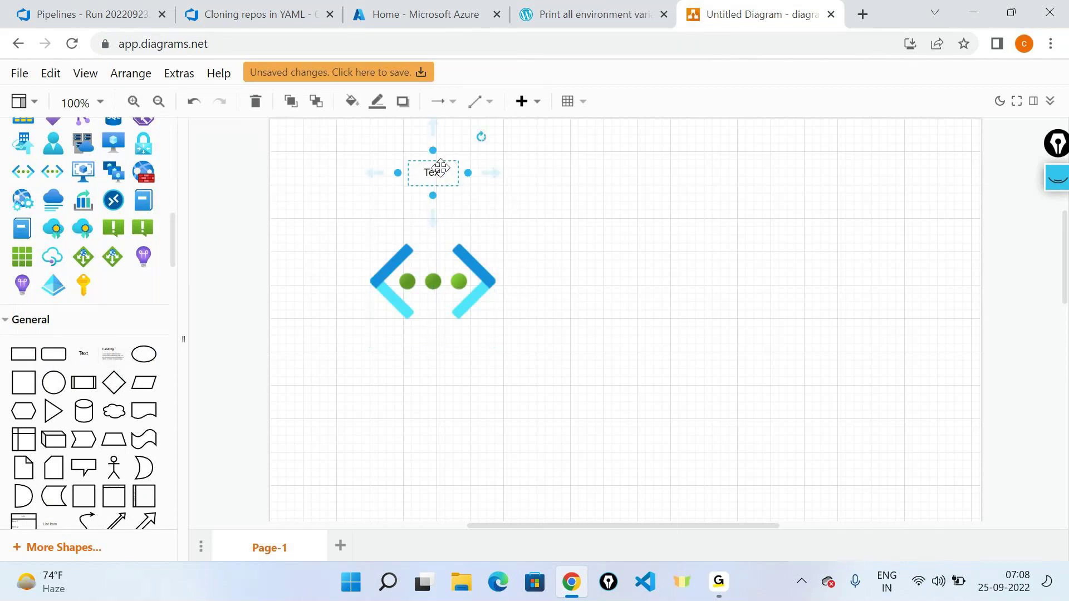
{"action": "double_click", "coordinate": [440, 168]}
{"action": "type", "text": "10"}
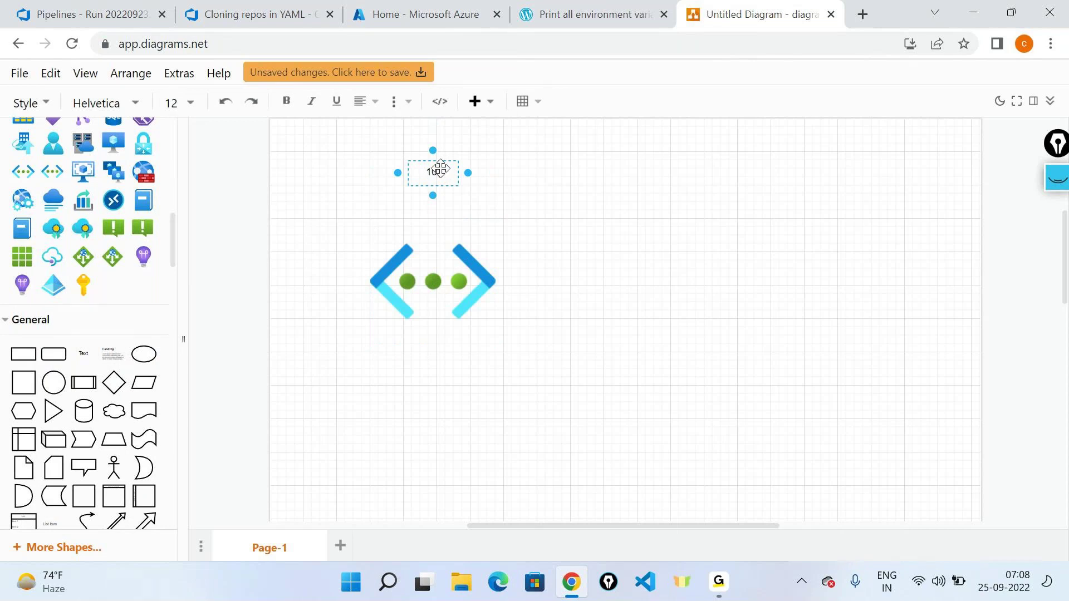
{"action": "type", "text": ".0.0.0/16"}
{"action": "left_click", "coordinate": [686, 281]}
Step: Place a second virtual network icon to the right with its own 10.0.0.0/16 label
{"action": "left_click", "coordinate": [379, 280]}
{"action": "left_click_drag", "start_coordinate": [389, 288], "coordinate": [824, 314]}
{"action": "left_click_drag", "start_coordinate": [84, 354], "coordinate": [819, 168]}
{"action": "double_click", "coordinate": [840, 171]}
{"action": "type", "text": "10.0.0.0/16"}
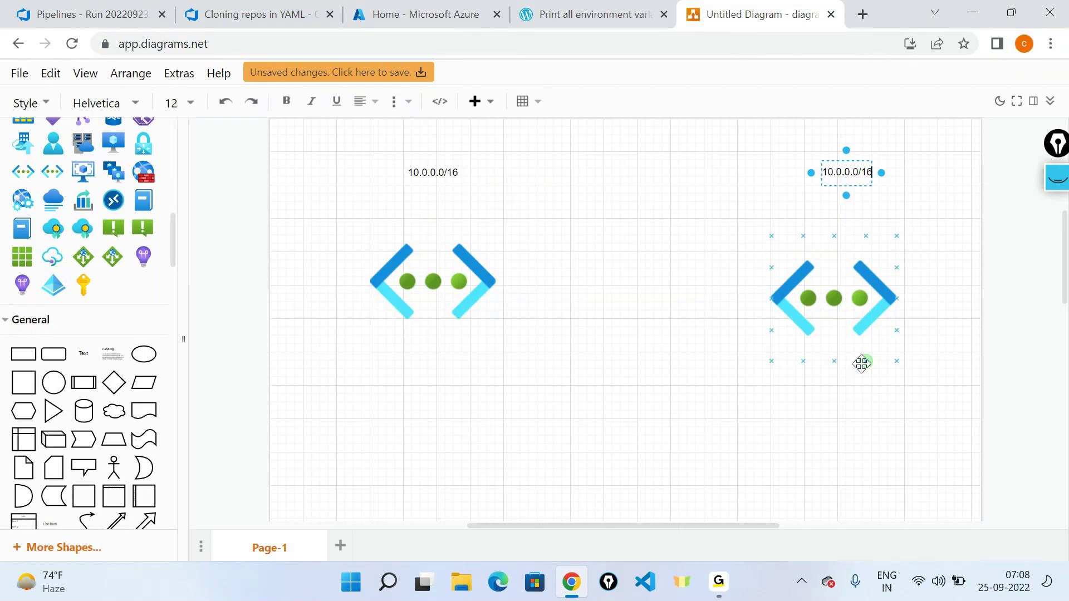
{"action": "left_click", "coordinate": [863, 361]}
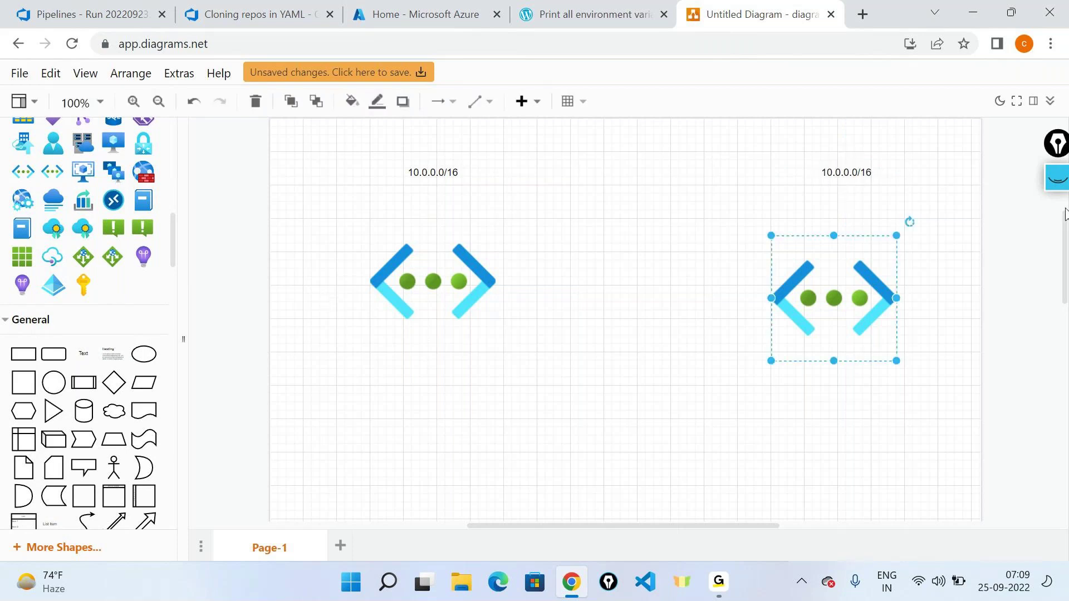
Step: Tick both networks with handwritten checkmarks, then clear the ink
{"action": "left_click", "coordinate": [1064, 174]}
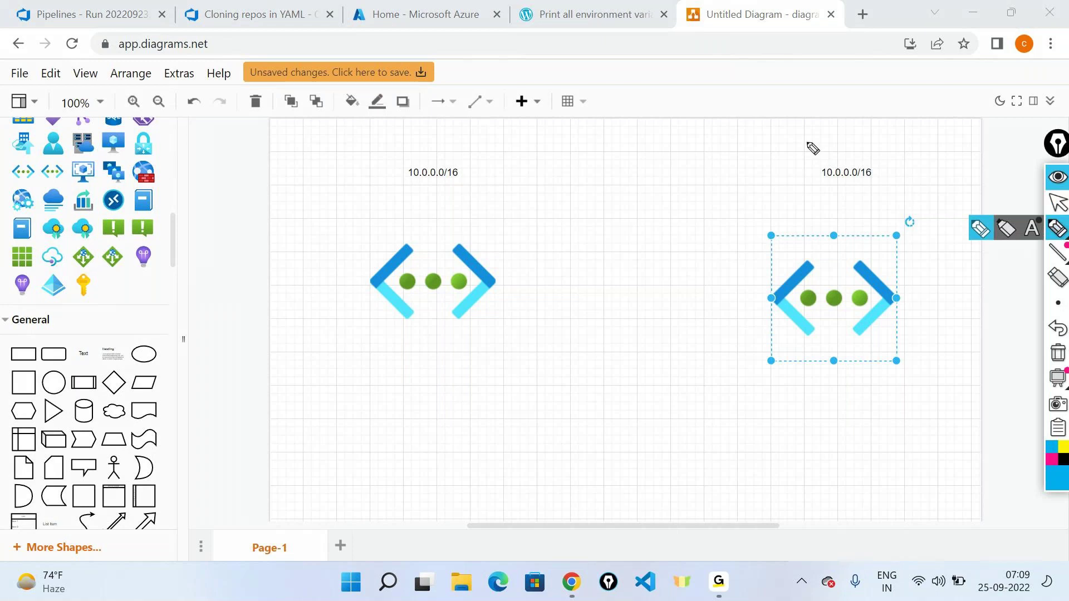
{"action": "mouse_move", "coordinate": [444, 228]}
{"action": "left_mouse_down"}
{"action": "mouse_move", "coordinate": [447, 237]}
{"action": "mouse_move", "coordinate": [493, 203]}
{"action": "left_mouse_up"}
{"action": "left_click_drag", "start_coordinate": [828, 209], "coordinate": [861, 199]}
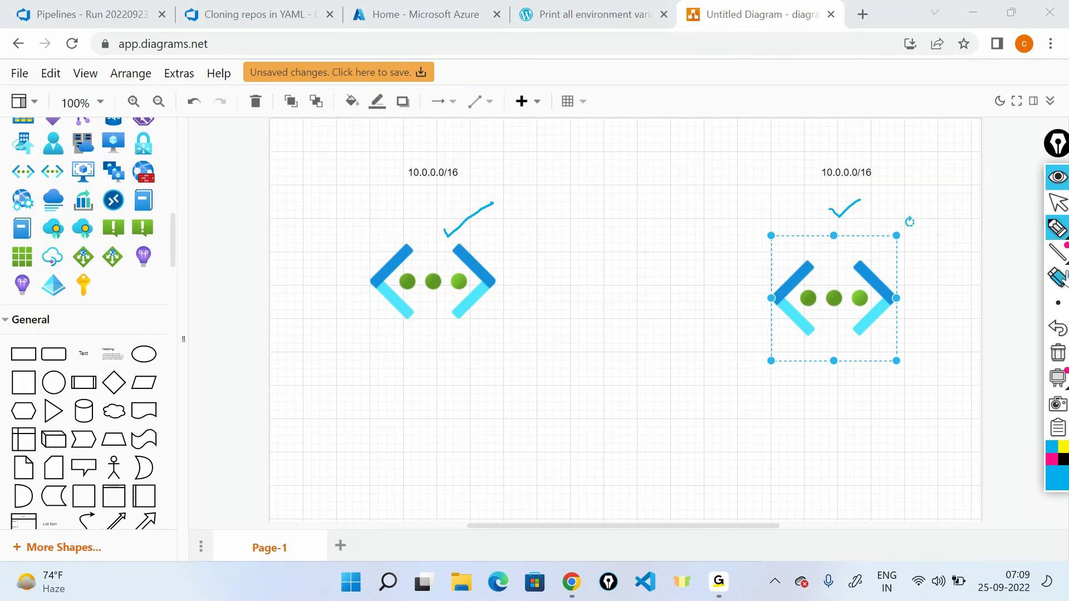
{"action": "left_click", "coordinate": [1057, 177]}
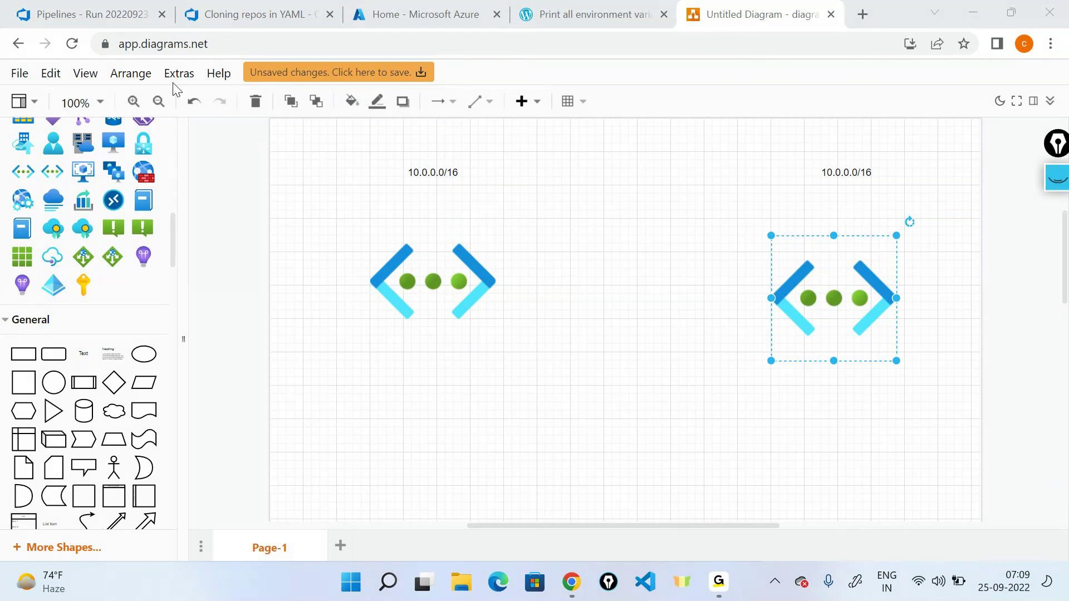
Step: Search 'virt' in the Azure portal and open the dockerrg-vnet virtual network
{"action": "left_click", "coordinate": [414, 8]}
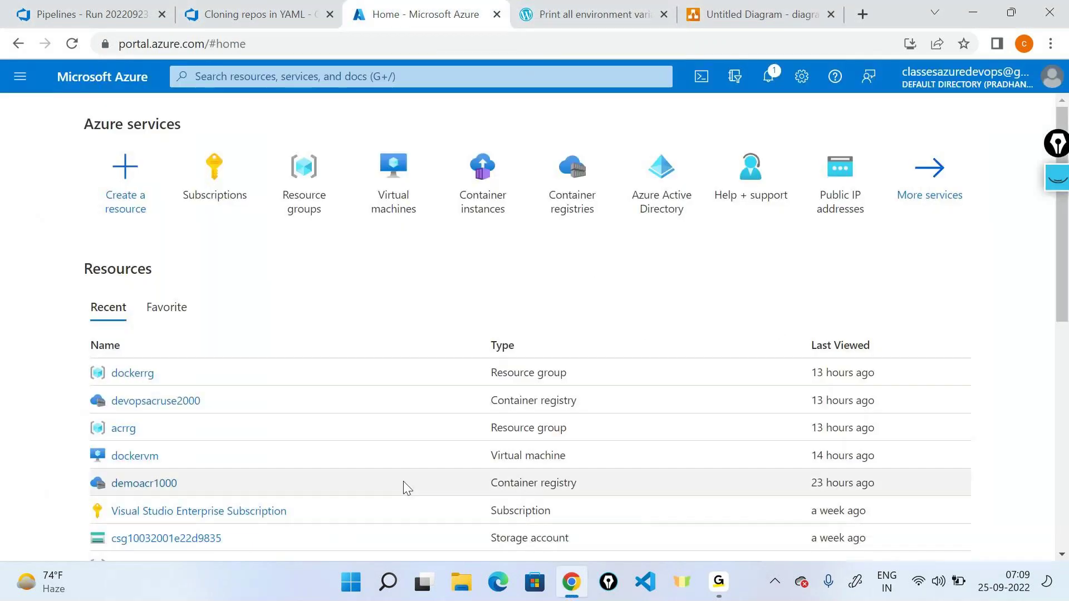
{"action": "left_click", "coordinate": [334, 76]}
{"action": "type", "text": "virt"}
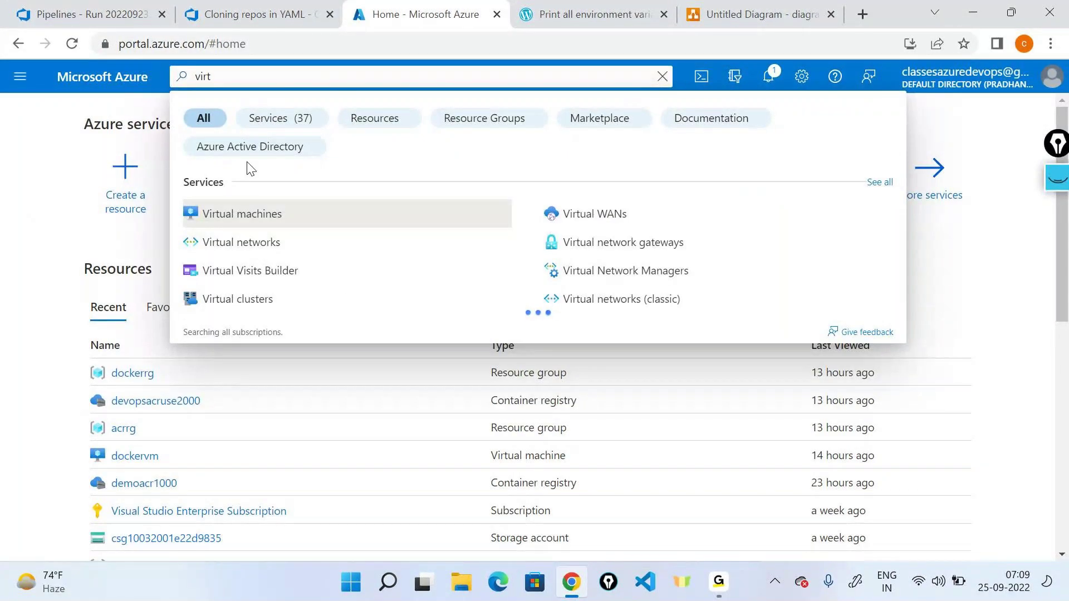
{"action": "left_click", "coordinate": [241, 242]}
{"action": "left_click", "coordinate": [89, 316]}
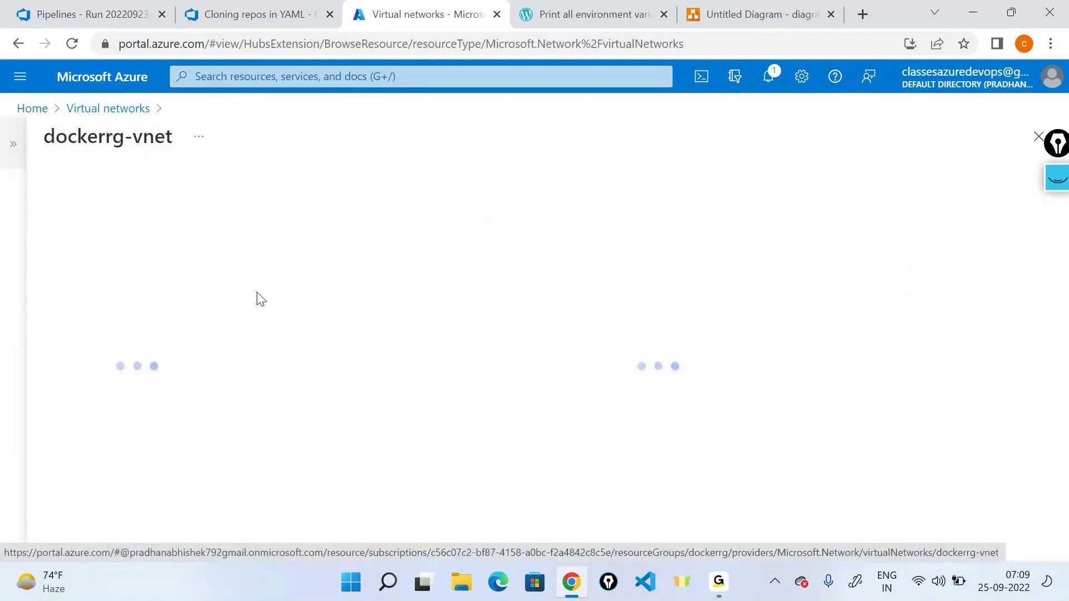
Step: Show dockerrg-vnet Properties, highlight the whole Resource GUID, and return to the diagram
{"action": "scroll", "coordinate": [113, 374], "scroll_direction": "down", "scroll_amount": 2}
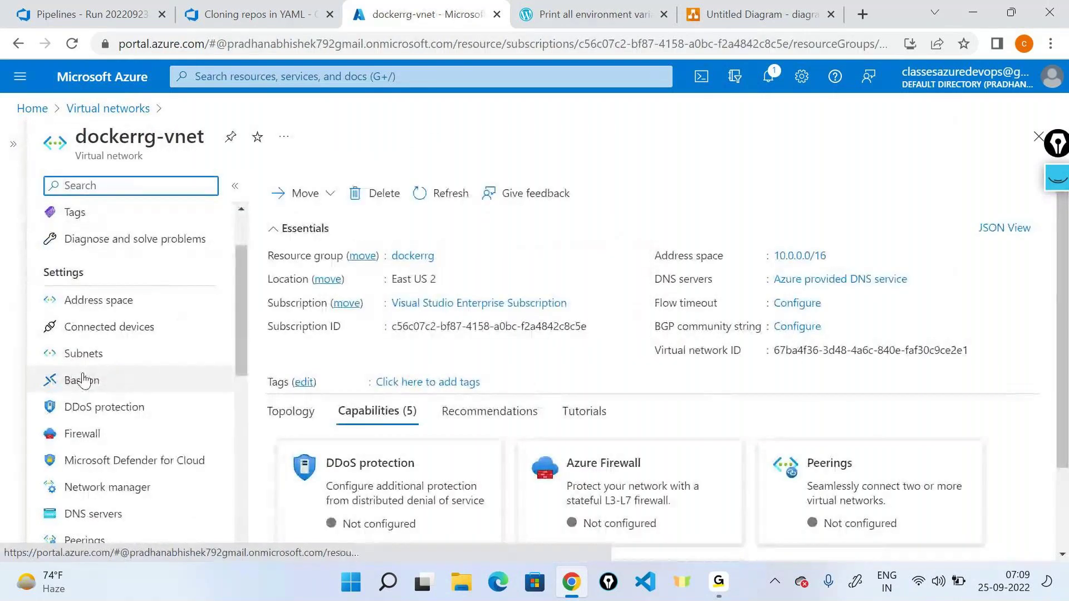
{"action": "scroll", "coordinate": [117, 373], "scroll_direction": "down", "scroll_amount": 5}
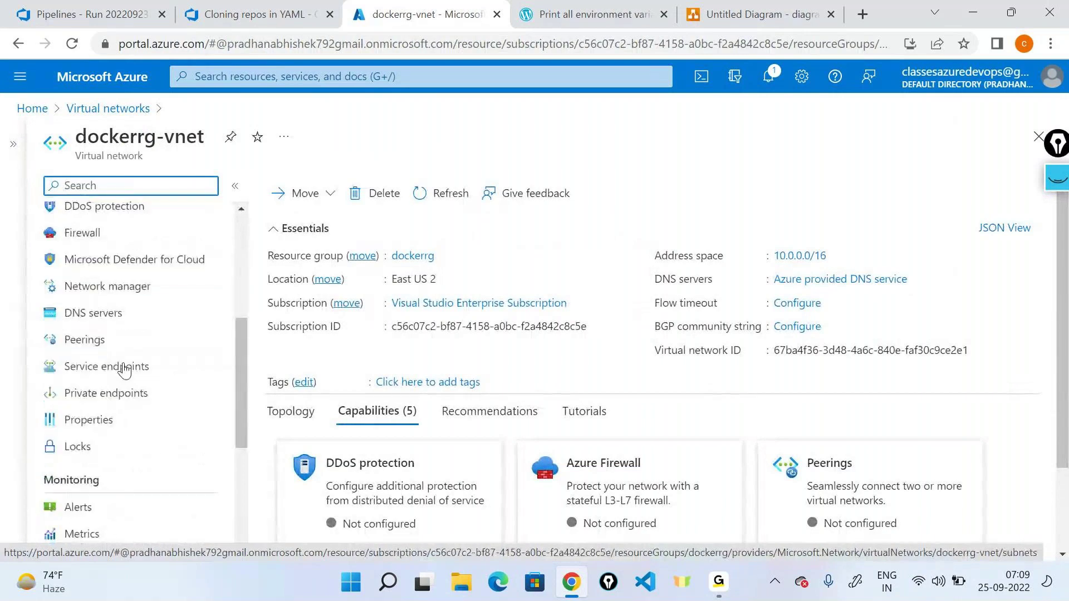
{"action": "left_click", "coordinate": [105, 376]}
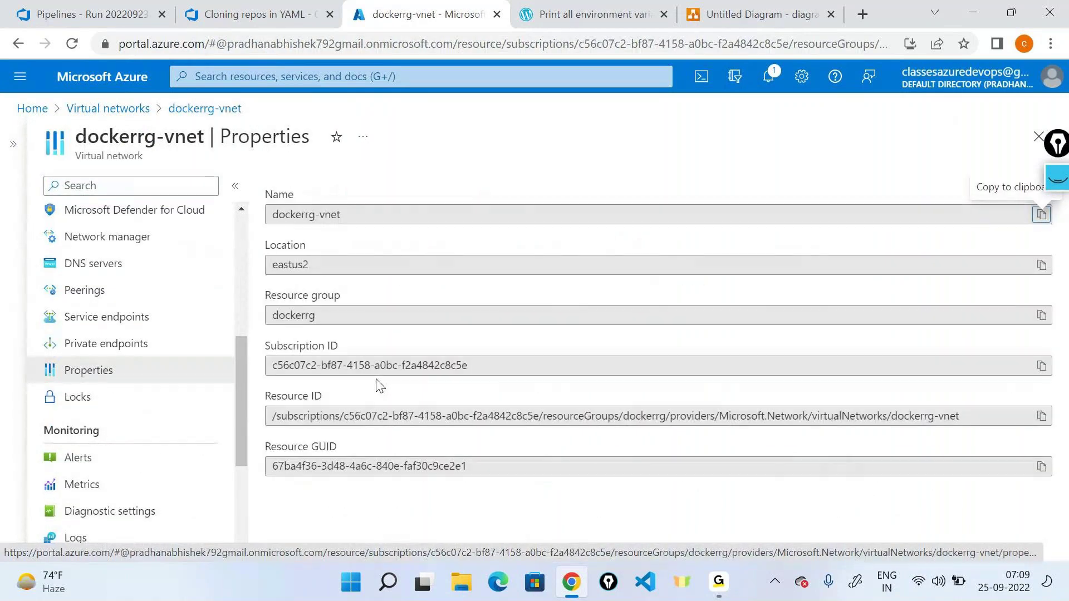
{"action": "left_click_drag", "start_coordinate": [475, 468], "coordinate": [258, 466]}
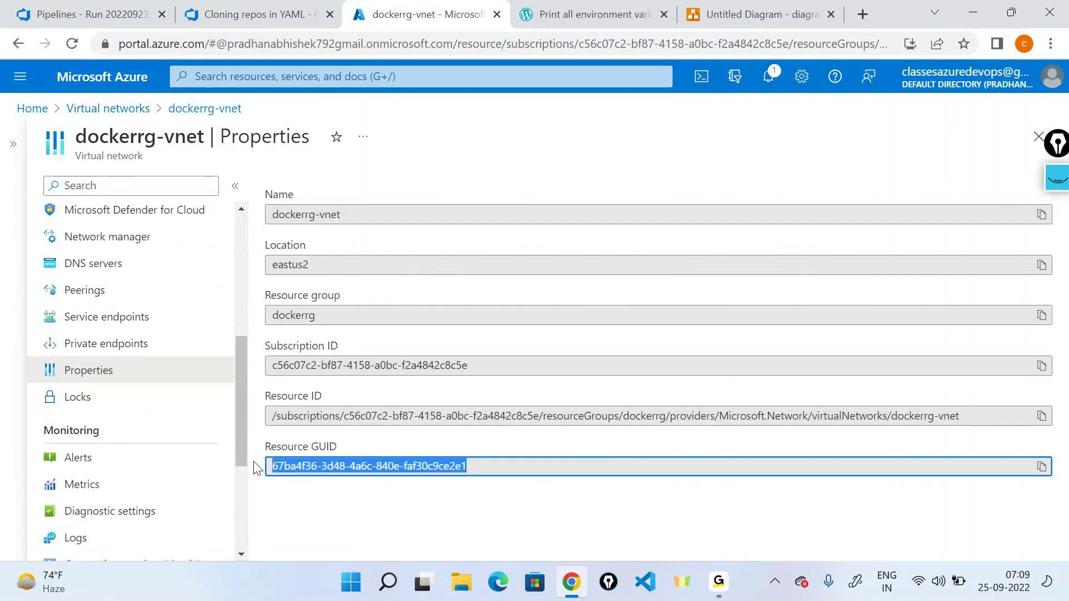
{"action": "left_click", "coordinate": [277, 452]}
{"action": "left_click_drag", "start_coordinate": [473, 467], "coordinate": [243, 468]}
{"action": "left_click", "coordinate": [777, 8]}
Step: Handwrite Resource GUID notes in pen ink under the left and right networks
{"action": "left_click", "coordinate": [433, 282]}
{"action": "left_click", "coordinate": [840, 346]}
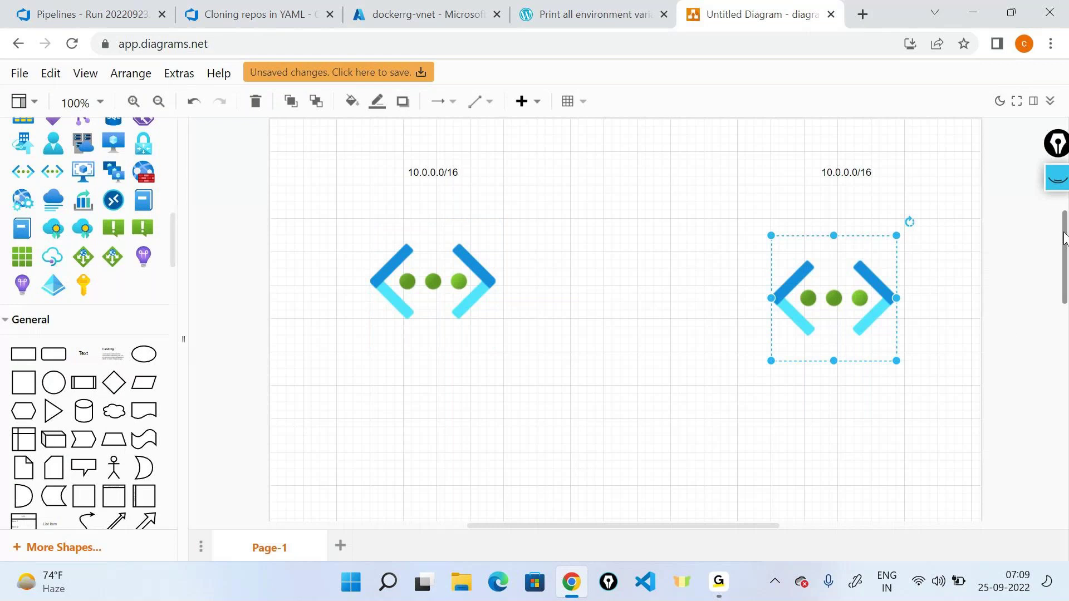
{"action": "left_click", "coordinate": [1046, 177]}
{"action": "left_click", "coordinate": [1054, 233]}
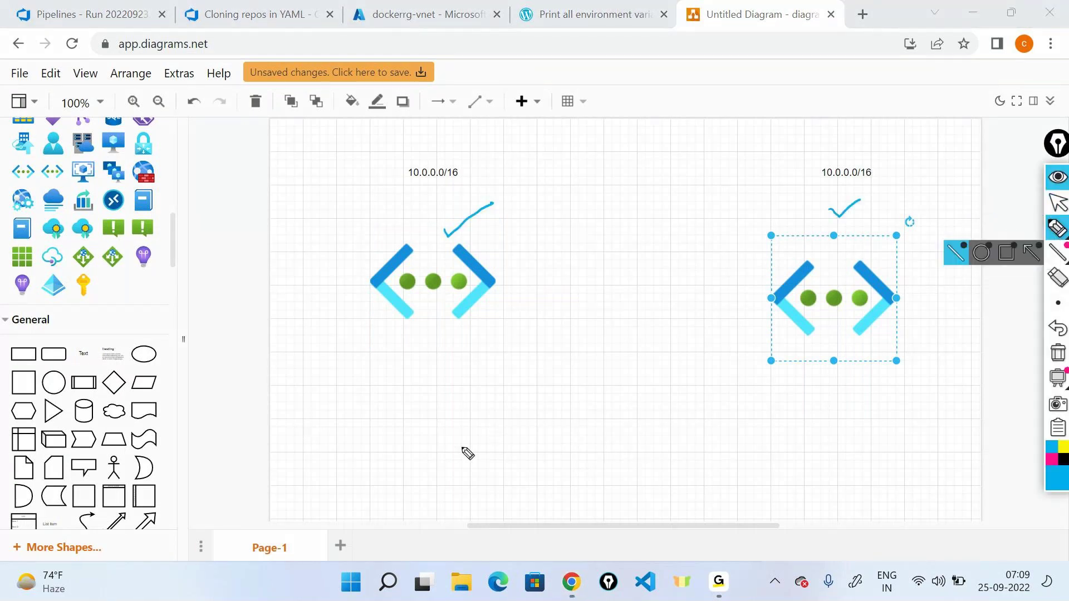
{"action": "mouse_move", "coordinate": [412, 364]}
{"action": "left_mouse_down"}
{"action": "mouse_move", "coordinate": [409, 390]}
{"action": "mouse_move", "coordinate": [494, 353]}
{"action": "mouse_move", "coordinate": [516, 320]}
{"action": "mouse_move", "coordinate": [604, 308]}
{"action": "left_mouse_up"}
{"action": "mouse_move", "coordinate": [832, 383]}
{"action": "left_mouse_down"}
{"action": "mouse_move", "coordinate": [841, 394]}
{"action": "mouse_move", "coordinate": [860, 390]}
{"action": "mouse_move", "coordinate": [868, 407]}
{"action": "left_mouse_up"}
Step: Ink a vertical double-headed divider arrow and circle both 10.0.0.0/16 labels
{"action": "left_click_drag", "start_coordinate": [622, 113], "coordinate": [626, 510]}
{"action": "left_click_drag", "start_coordinate": [603, 134], "coordinate": [629, 121]}
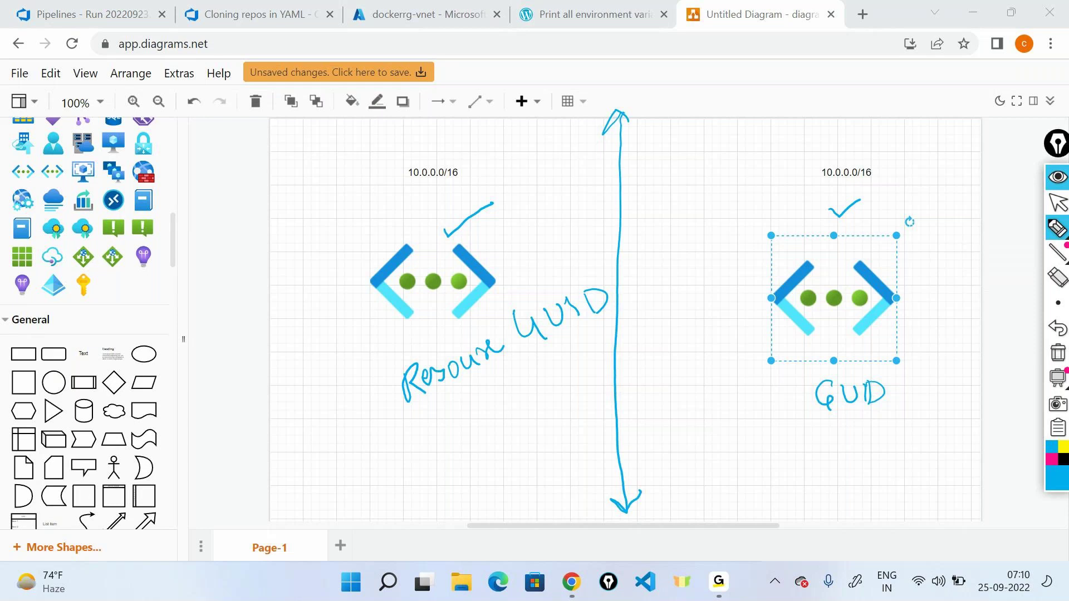
{"action": "left_click_drag", "start_coordinate": [439, 152], "coordinate": [452, 153]}
{"action": "left_click_drag", "start_coordinate": [852, 156], "coordinate": [852, 149]}
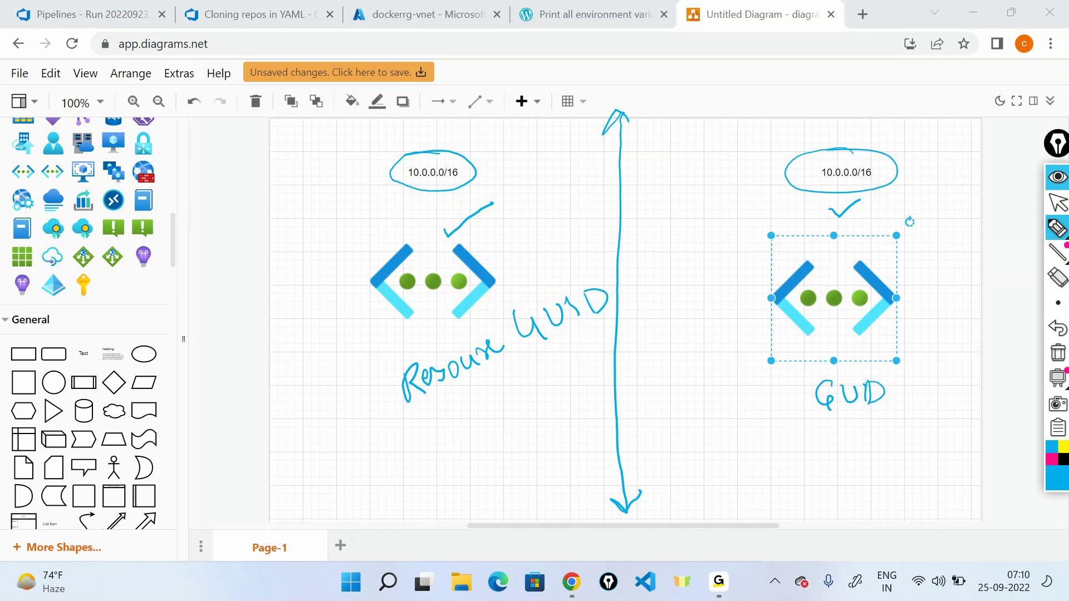
Step: Ink double-headed arrows linking the networks and labels with a 'Peering' note, then hide all ink
{"action": "mouse_move", "coordinate": [506, 279]}
{"action": "left_mouse_down"}
{"action": "mouse_move", "coordinate": [767, 278]}
{"action": "mouse_move", "coordinate": [749, 285]}
{"action": "left_mouse_up"}
{"action": "mouse_move", "coordinate": [523, 267]}
{"action": "left_mouse_down"}
{"action": "mouse_move", "coordinate": [514, 283]}
{"action": "mouse_move", "coordinate": [526, 288]}
{"action": "left_mouse_up"}
{"action": "mouse_move", "coordinate": [646, 222]}
{"action": "left_mouse_down"}
{"action": "mouse_move", "coordinate": [650, 247]}
{"action": "mouse_move", "coordinate": [651, 232]}
{"action": "mouse_move", "coordinate": [705, 232]}
{"action": "mouse_move", "coordinate": [723, 219]}
{"action": "mouse_move", "coordinate": [725, 238]}
{"action": "left_mouse_up"}
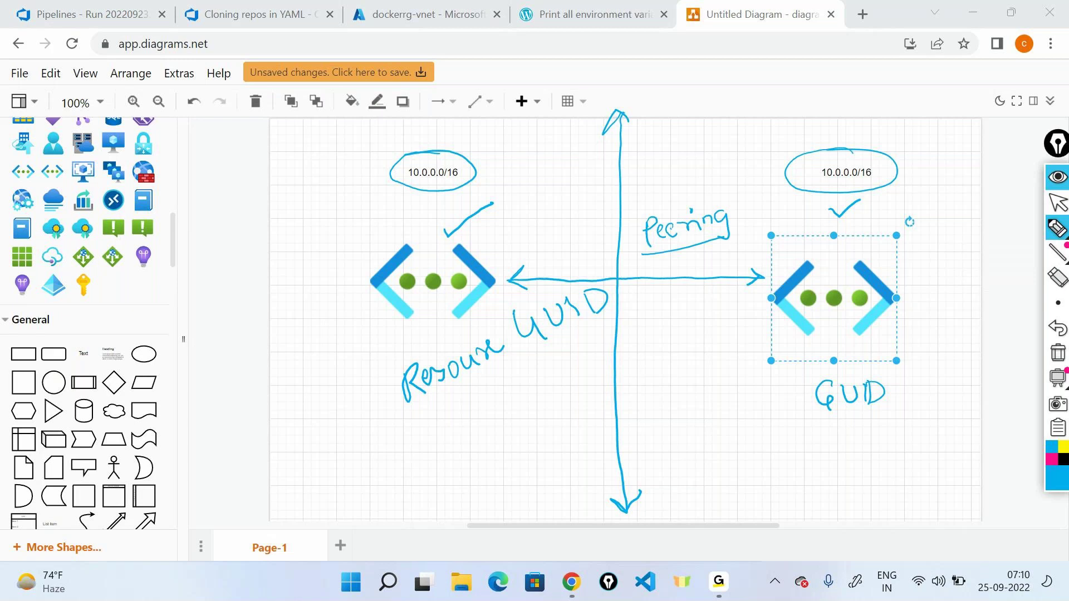
{"action": "left_click_drag", "start_coordinate": [486, 172], "coordinate": [773, 168]}
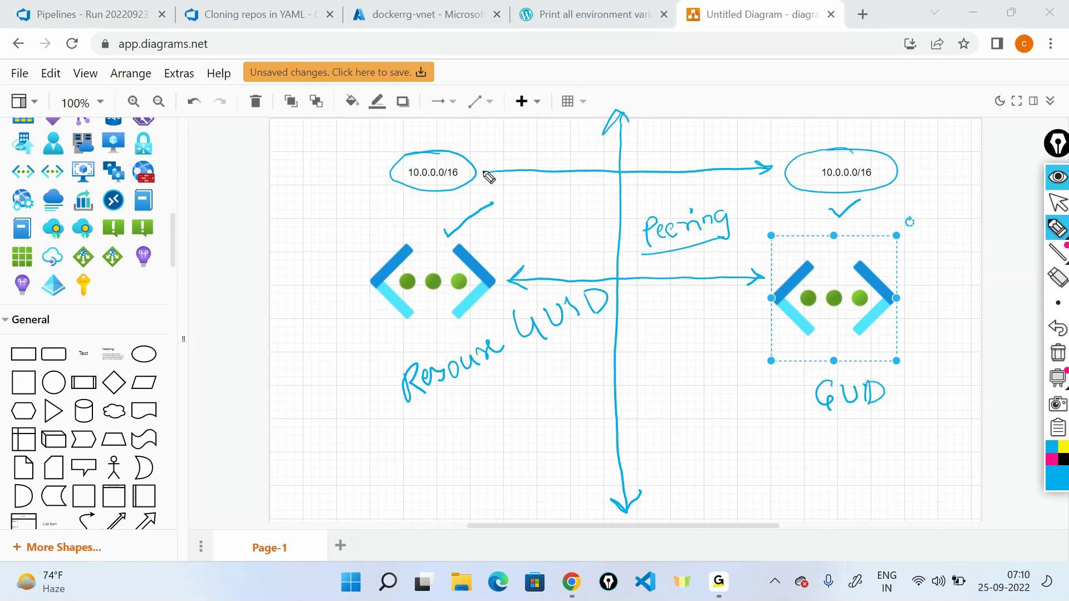
{"action": "left_click_drag", "start_coordinate": [512, 160], "coordinate": [495, 180]}
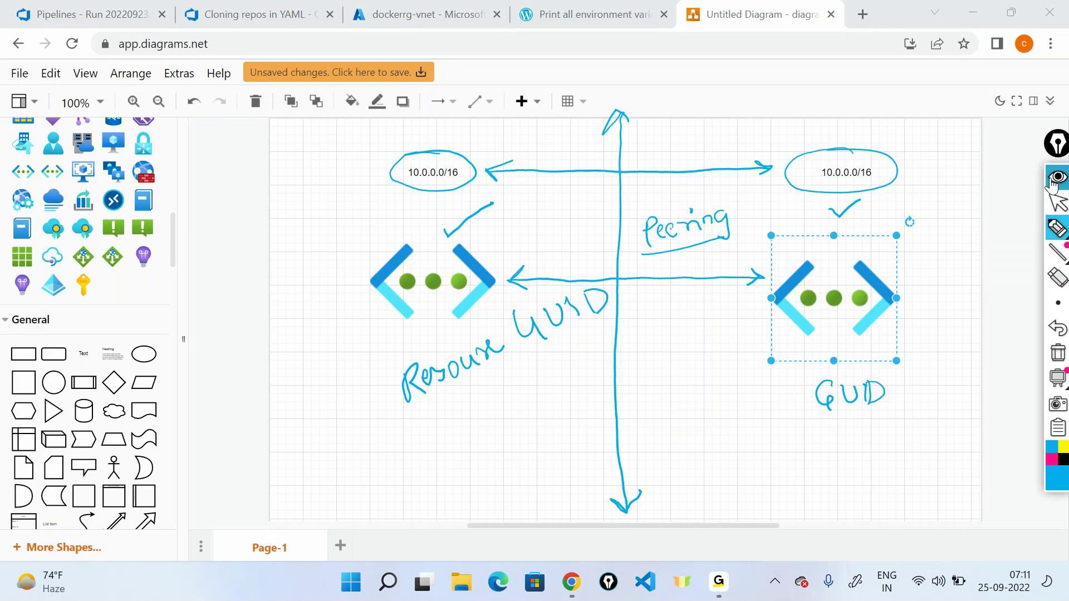
{"action": "left_click", "coordinate": [1054, 177]}
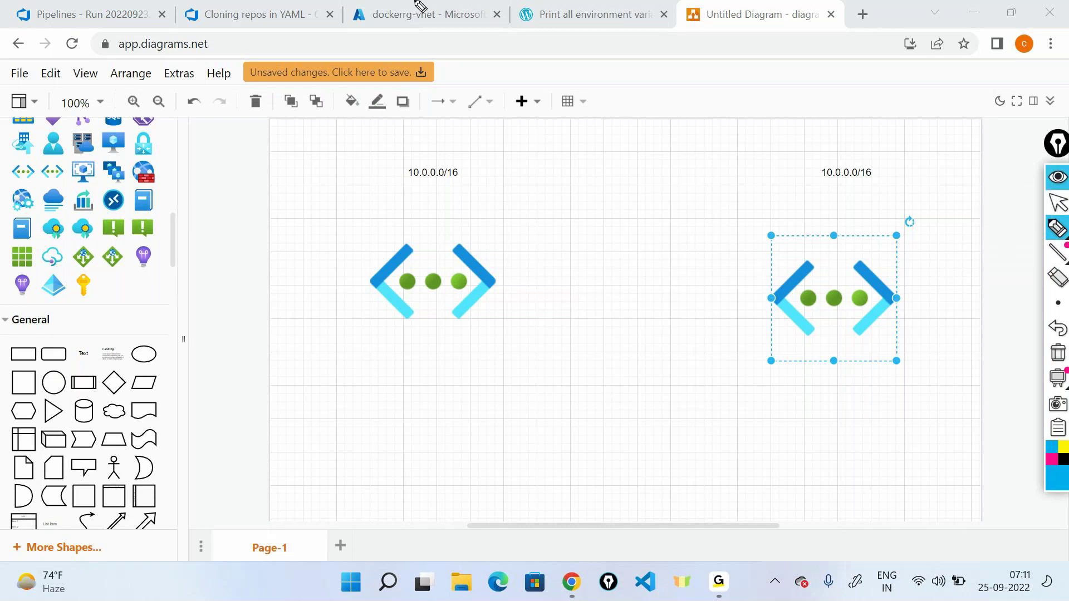
Step: Leave drawing mode and open the dockervm virtual machine from the Azure home page
{"action": "left_click", "coordinate": [1058, 203]}
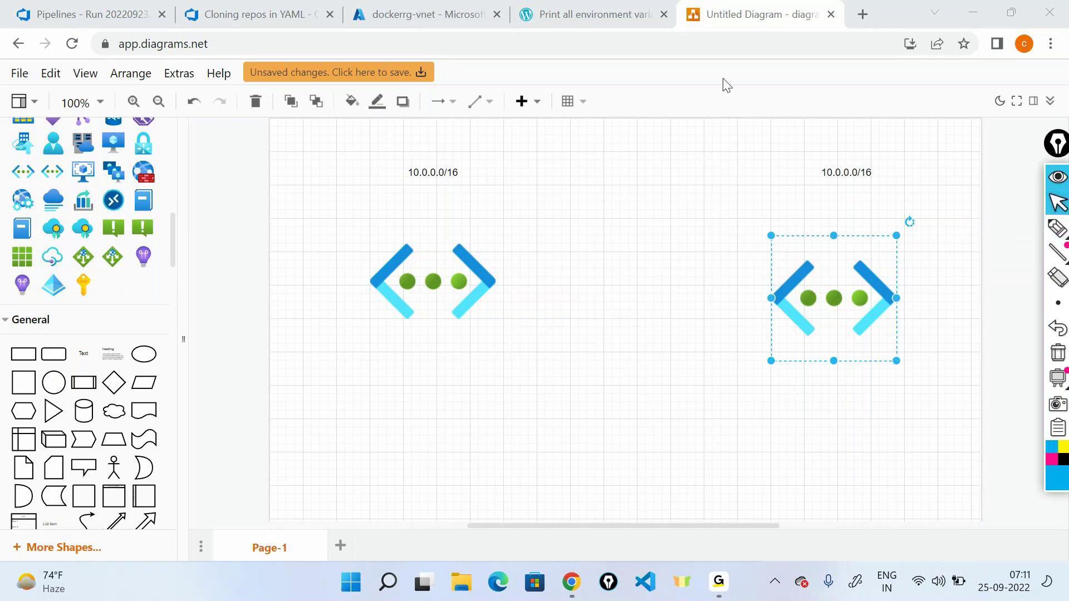
{"action": "left_click", "coordinate": [387, 13]}
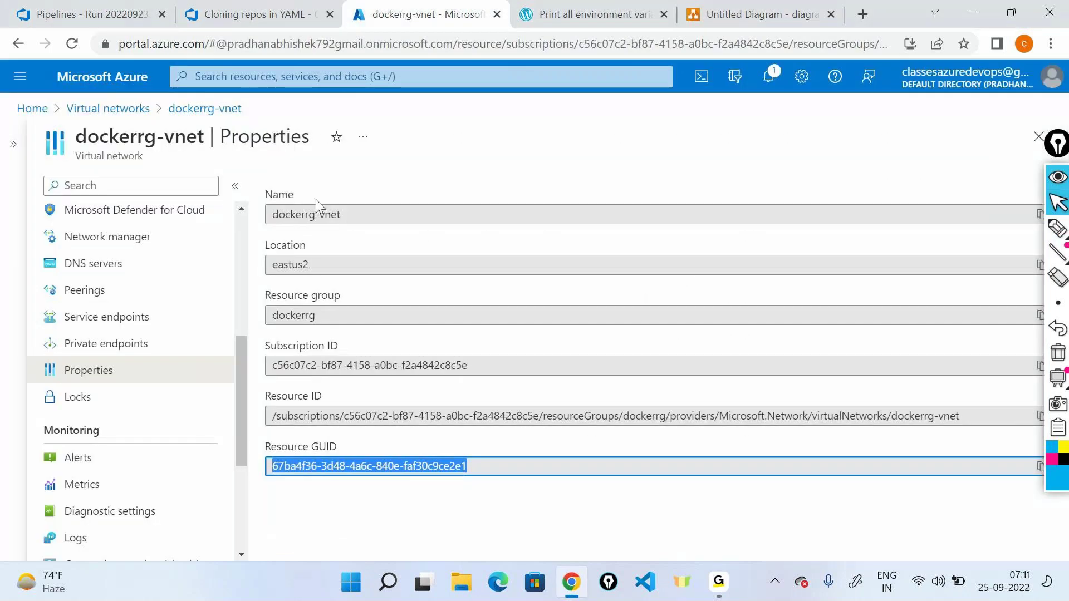
{"action": "scroll", "coordinate": [95, 245], "scroll_direction": "up", "scroll_amount": 4}
{"action": "left_click", "coordinate": [25, 109]}
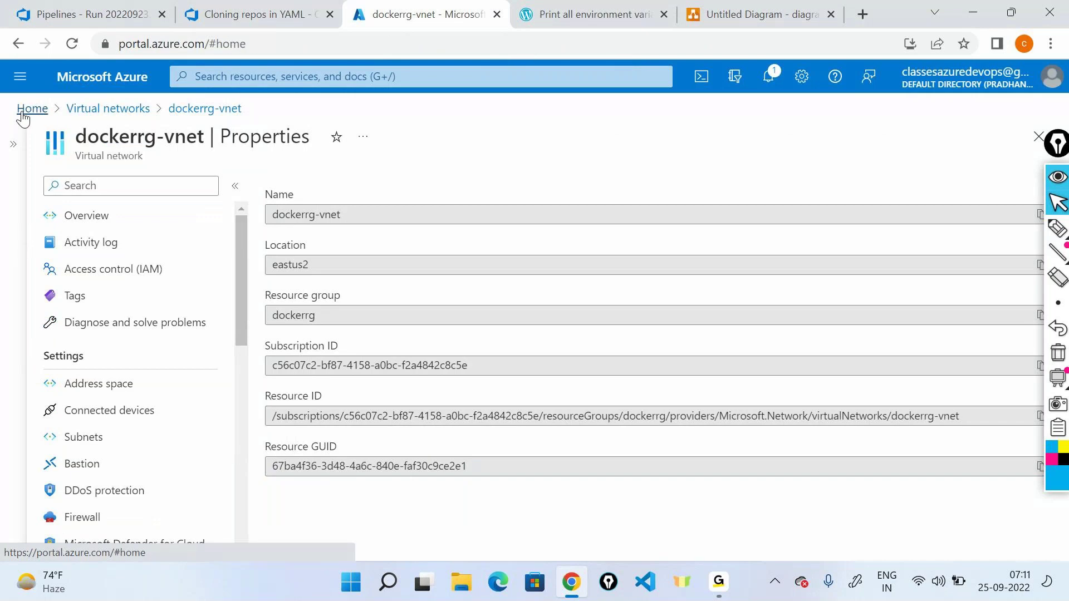
{"action": "left_click", "coordinate": [482, 183]}
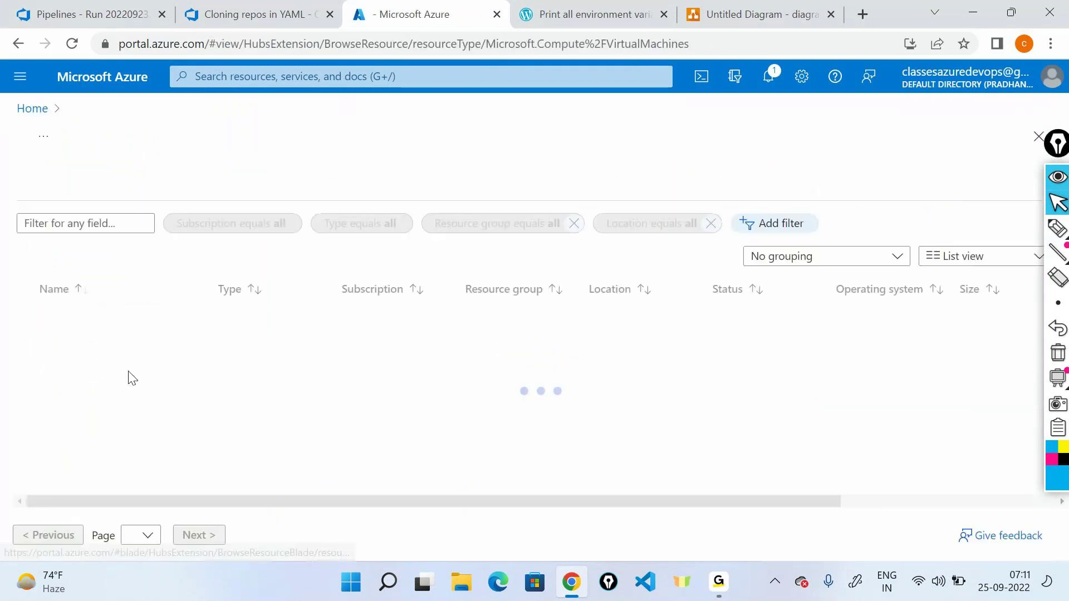
{"action": "left_click", "coordinate": [77, 319]}
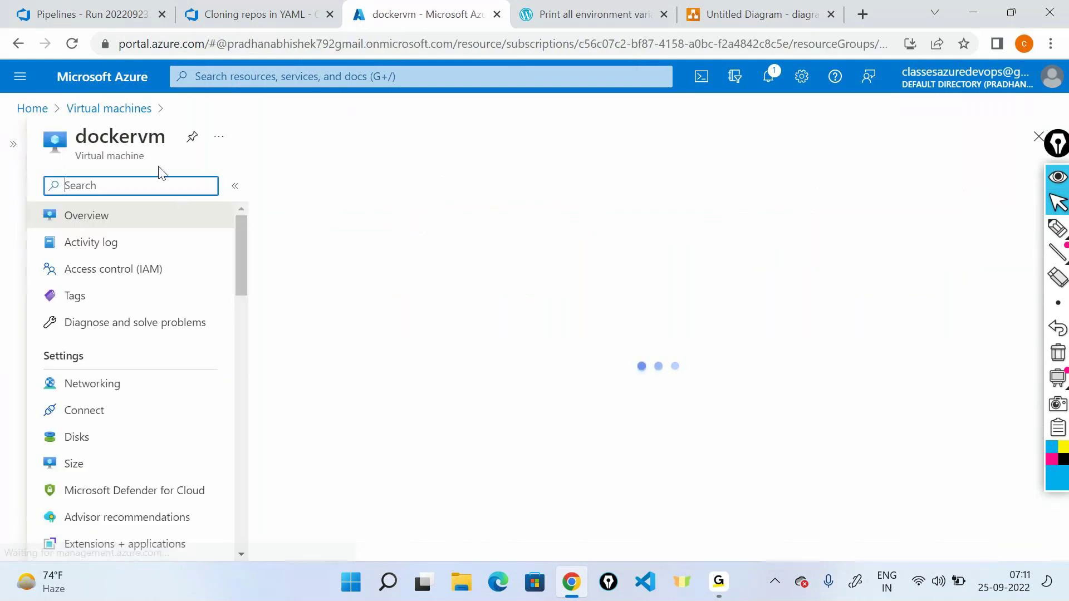
Step: Open dockervm's Reset password page and highlight the must-be-running error and 'VMAccess'
{"action": "double_click", "coordinate": [133, 134]}
{"action": "left_click", "coordinate": [149, 187]}
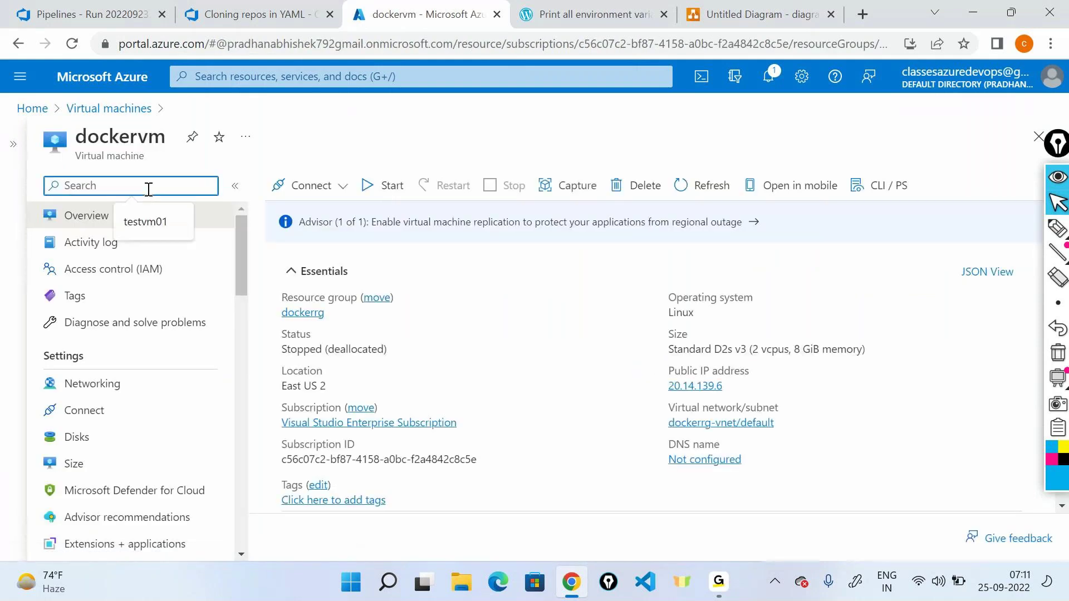
{"action": "type", "text": "rese"}
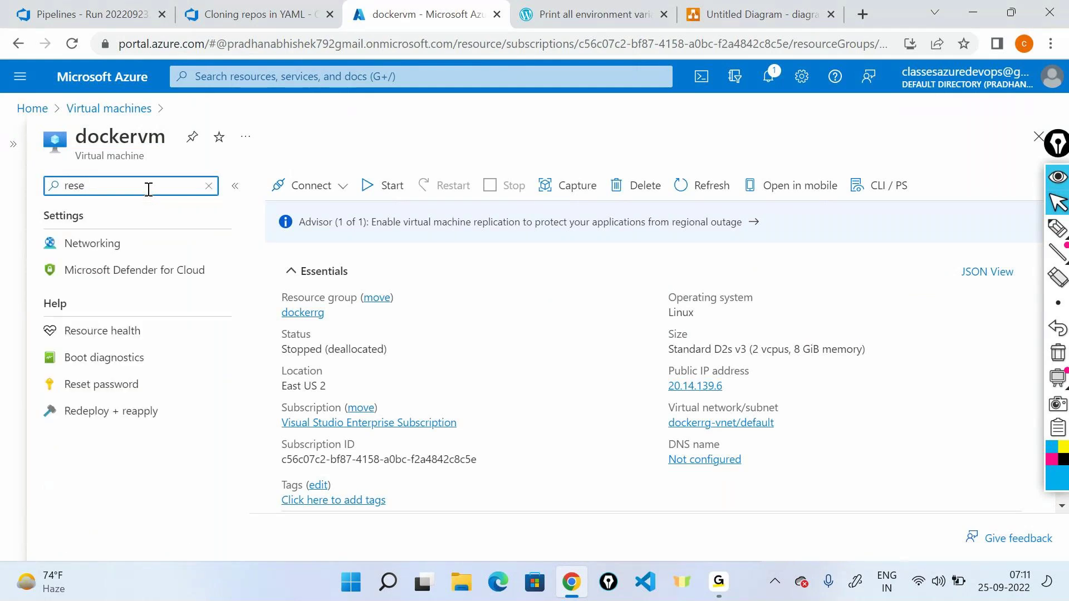
{"action": "type", "text": "t"}
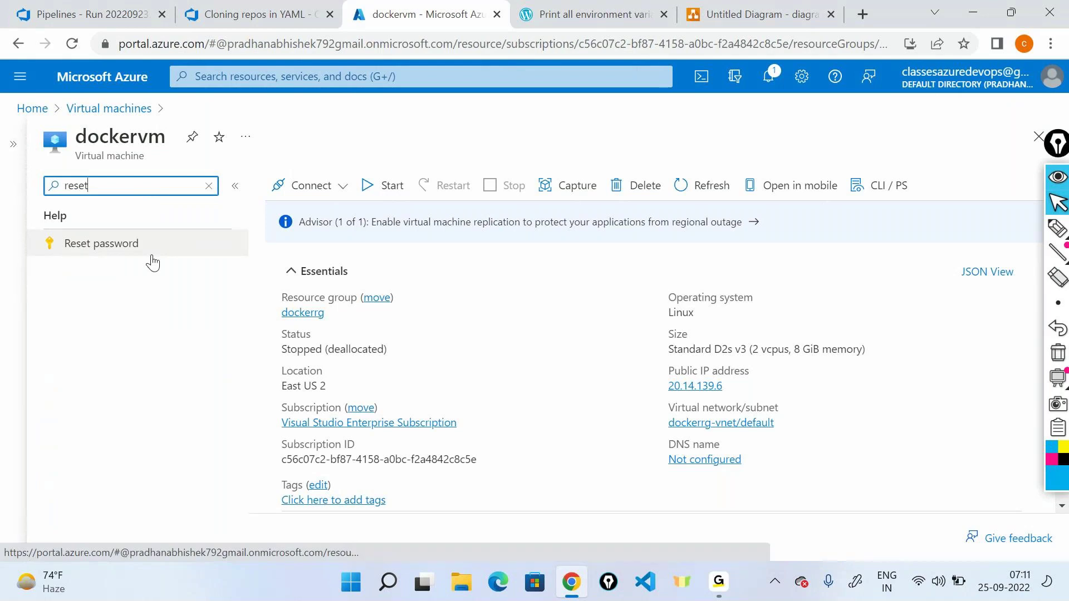
{"action": "left_click", "coordinate": [136, 250]}
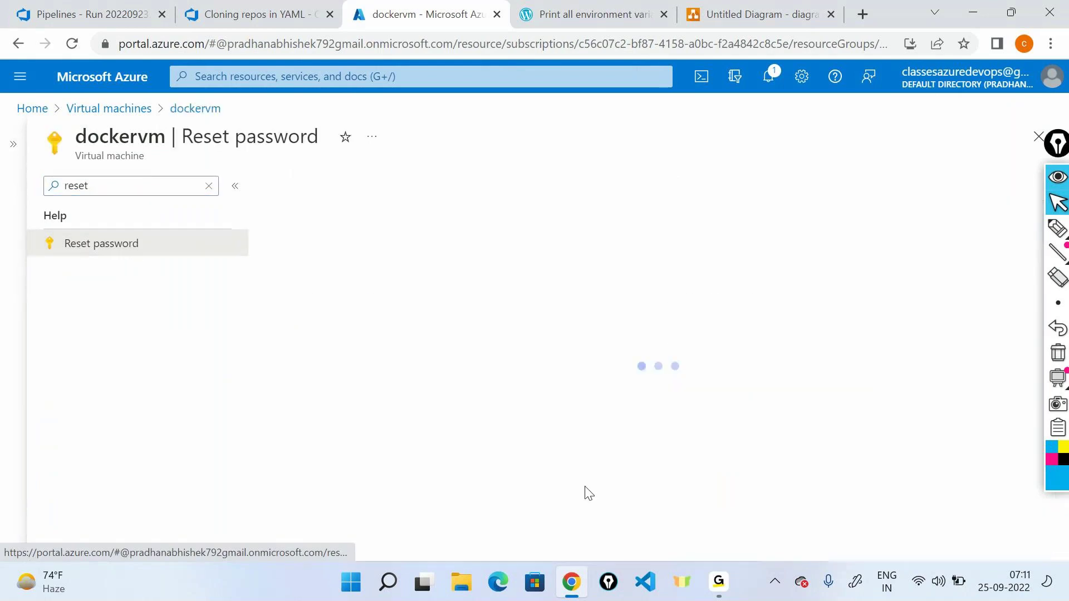
{"action": "left_click_drag", "start_coordinate": [386, 245], "coordinate": [569, 246]}
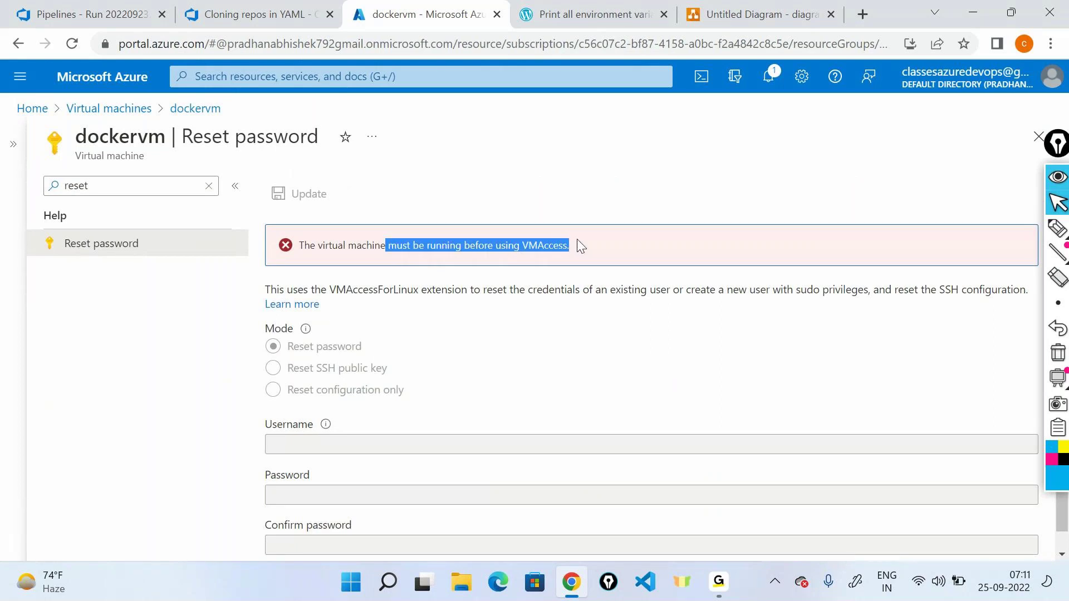
{"action": "scroll", "coordinate": [579, 243], "scroll_direction": "down", "scroll_amount": 1}
{"action": "double_click", "coordinate": [544, 231]}
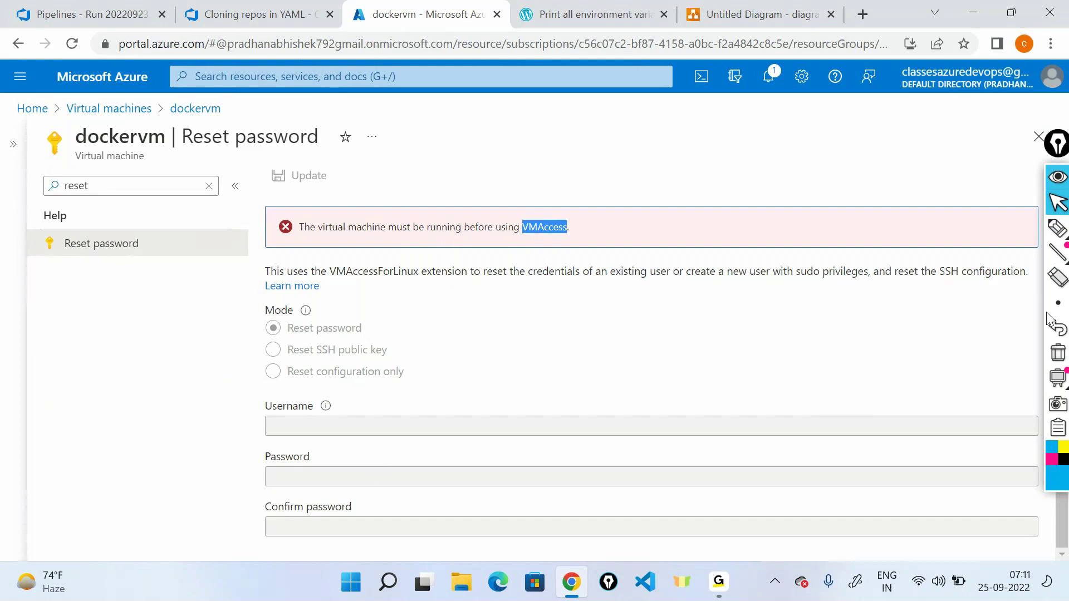
Step: Ink notes on the Username, Password and Confirm password fields, then hide the ink
{"action": "left_click", "coordinate": [1061, 226]}
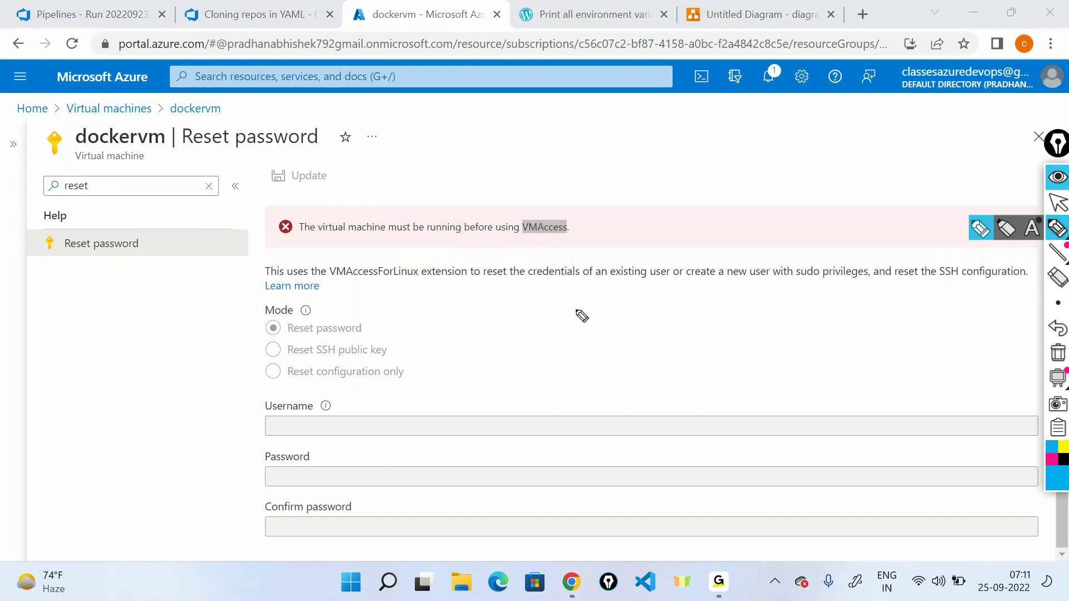
{"action": "left_click_drag", "start_coordinate": [393, 389], "coordinate": [348, 401]}
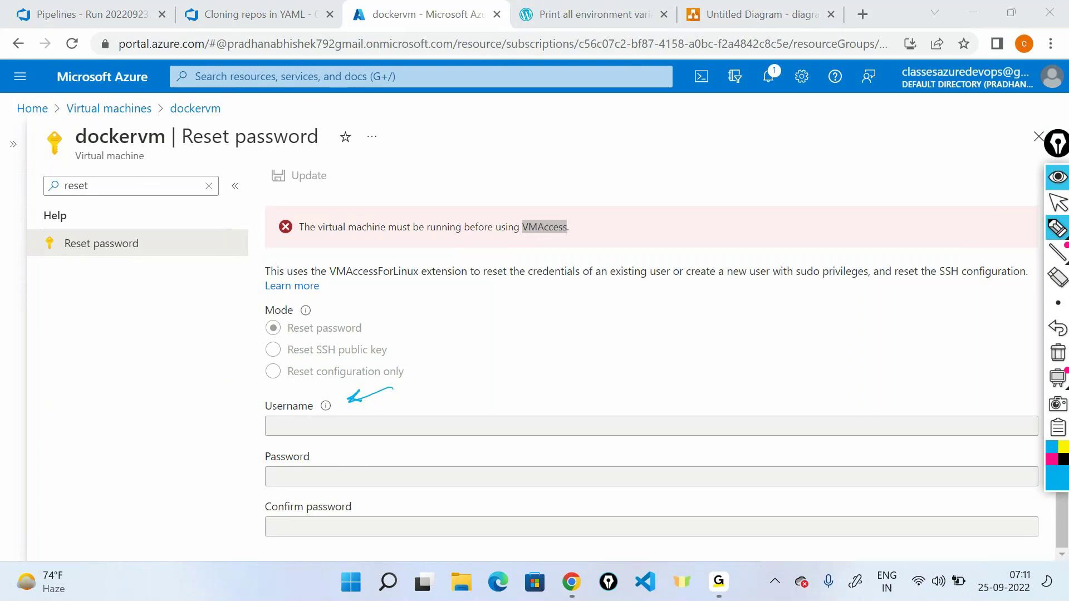
{"action": "mouse_move", "coordinate": [423, 383]}
{"action": "left_mouse_down"}
{"action": "mouse_move", "coordinate": [432, 396]}
{"action": "mouse_move", "coordinate": [478, 379]}
{"action": "mouse_move", "coordinate": [460, 415]}
{"action": "mouse_move", "coordinate": [494, 360]}
{"action": "mouse_move", "coordinate": [576, 315]}
{"action": "left_mouse_up"}
{"action": "left_click_drag", "start_coordinate": [425, 454], "coordinate": [442, 445]}
{"action": "left_click_drag", "start_coordinate": [440, 508], "coordinate": [445, 529]}
{"action": "mouse_move", "coordinate": [314, 158]}
{"action": "left_mouse_down"}
{"action": "mouse_move", "coordinate": [346, 202]}
{"action": "mouse_move", "coordinate": [318, 155]}
{"action": "left_mouse_up"}
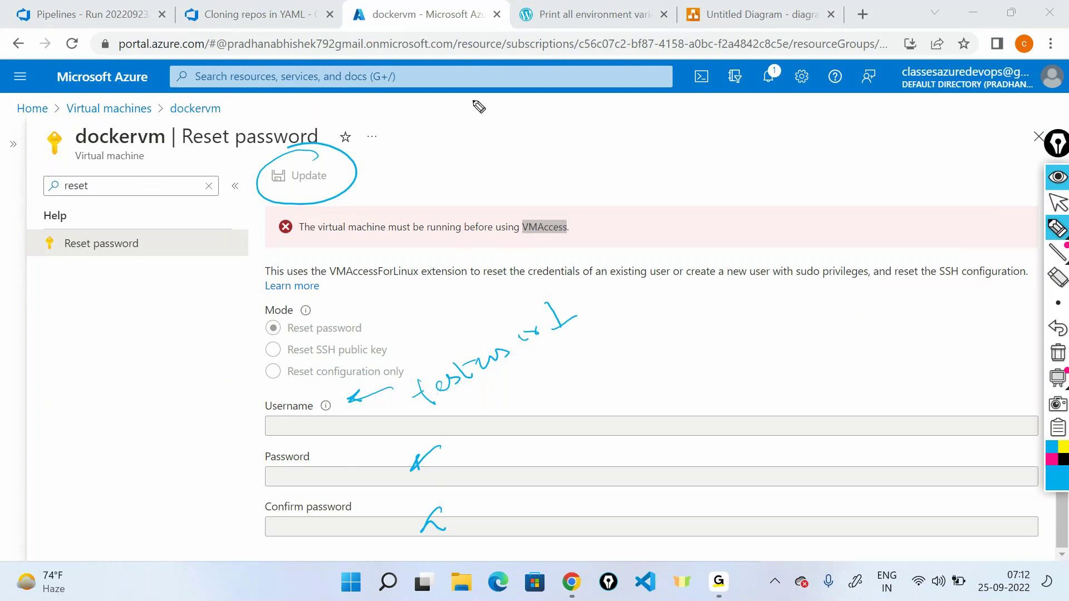
{"action": "left_click", "coordinate": [1060, 189]}
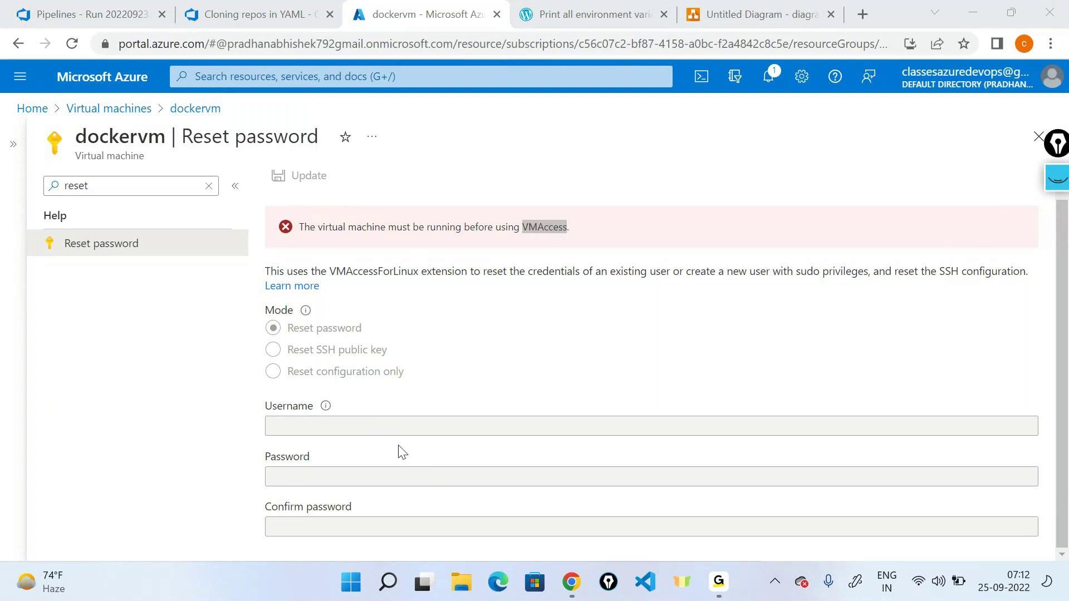
Step: Highlight the Username label, clear the 'reset' search, and return to the VM Overview
{"action": "left_click_drag", "start_coordinate": [266, 408], "coordinate": [315, 415]}
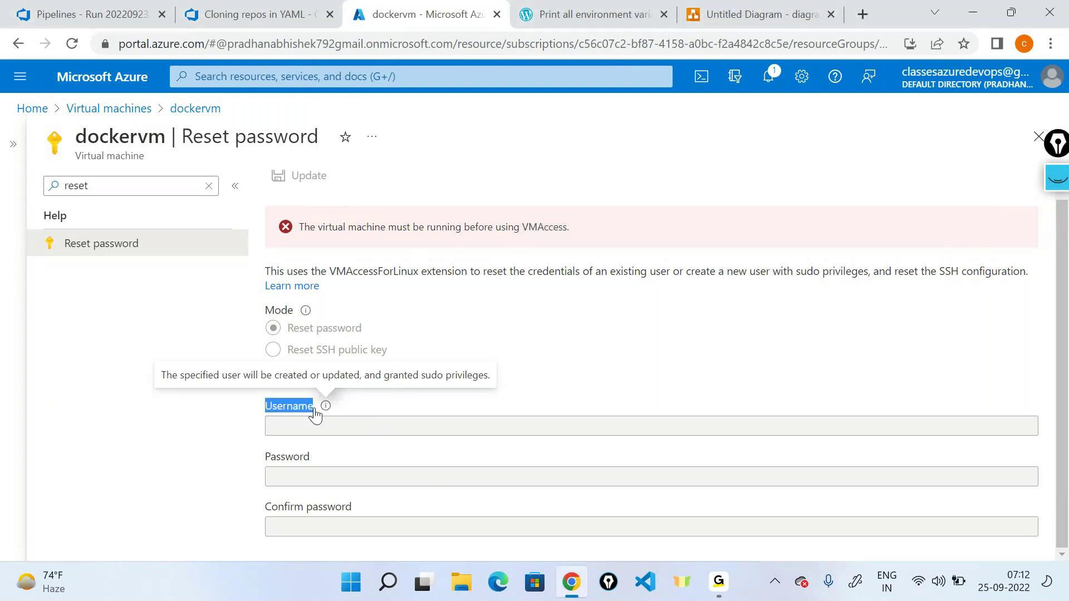
{"action": "left_click", "coordinate": [556, 346]}
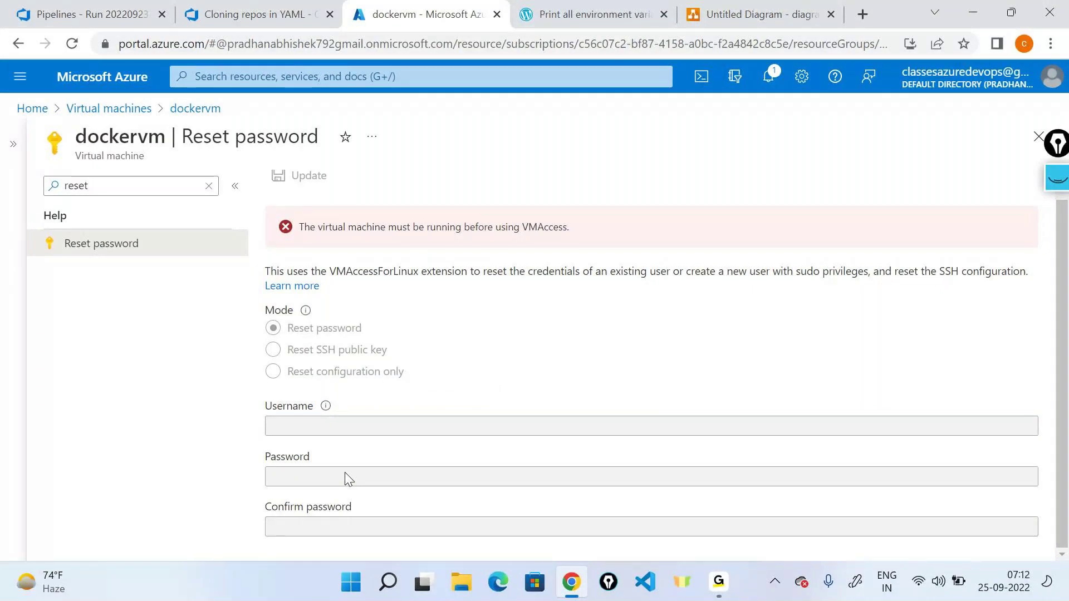
{"action": "left_click", "coordinate": [209, 186]}
{"action": "left_click", "coordinate": [99, 219]}
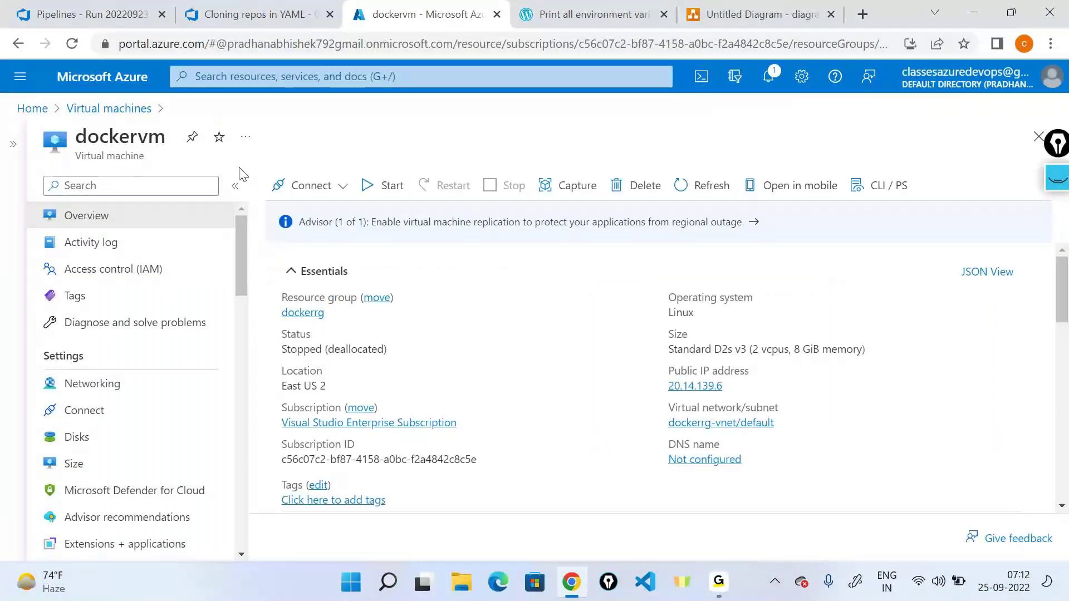
Step: Switch back to Chrome's dockervm page and go to the Azure portal home page
{"action": "key", "text": "alt+Tab"}
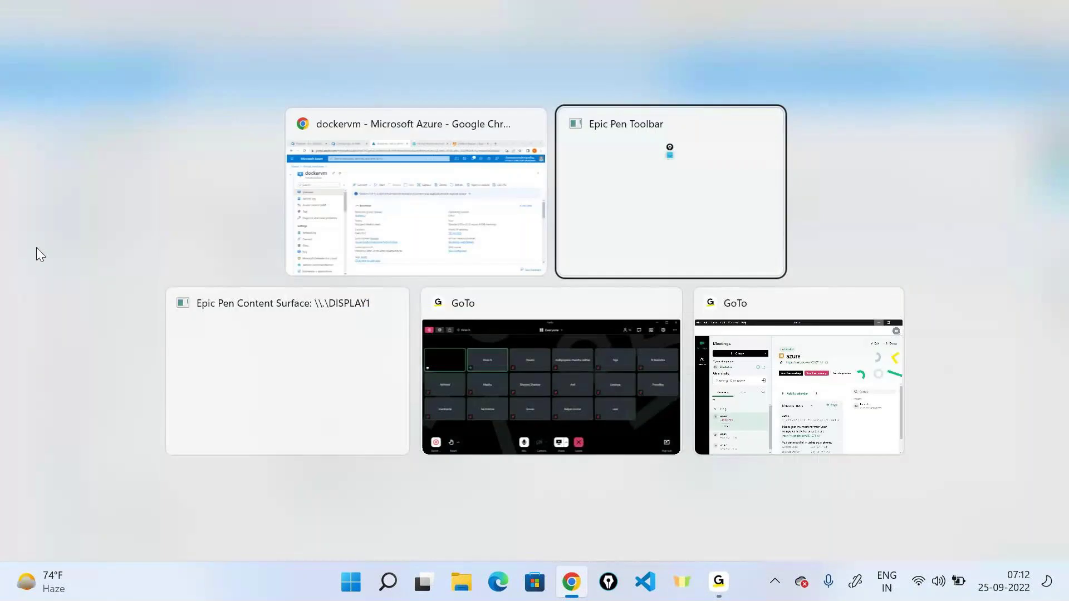
{"action": "left_click", "coordinate": [585, 356]}
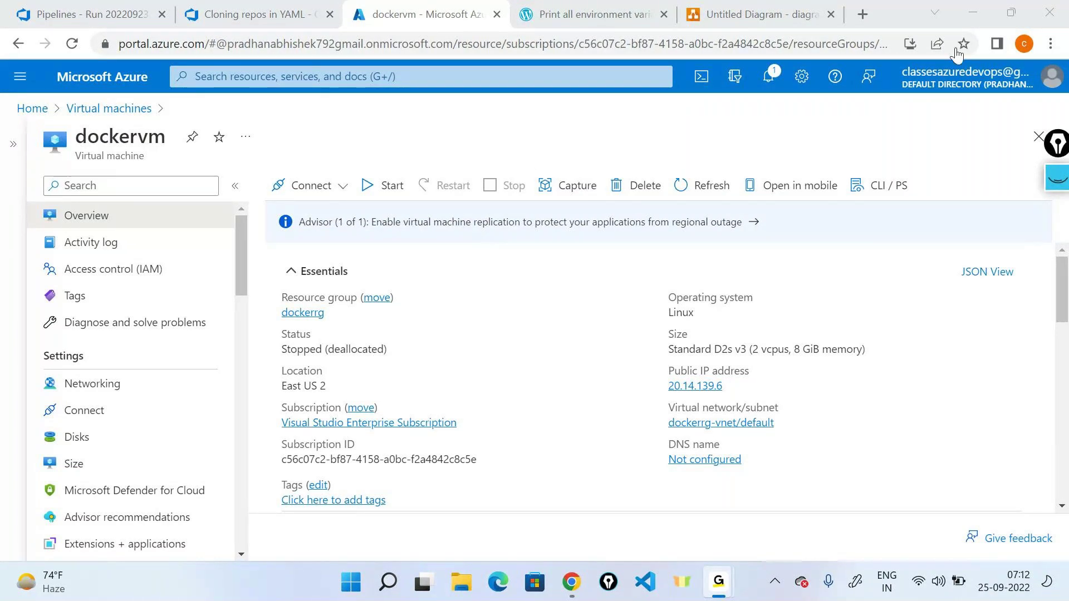
{"action": "left_click", "coordinate": [960, 11]}
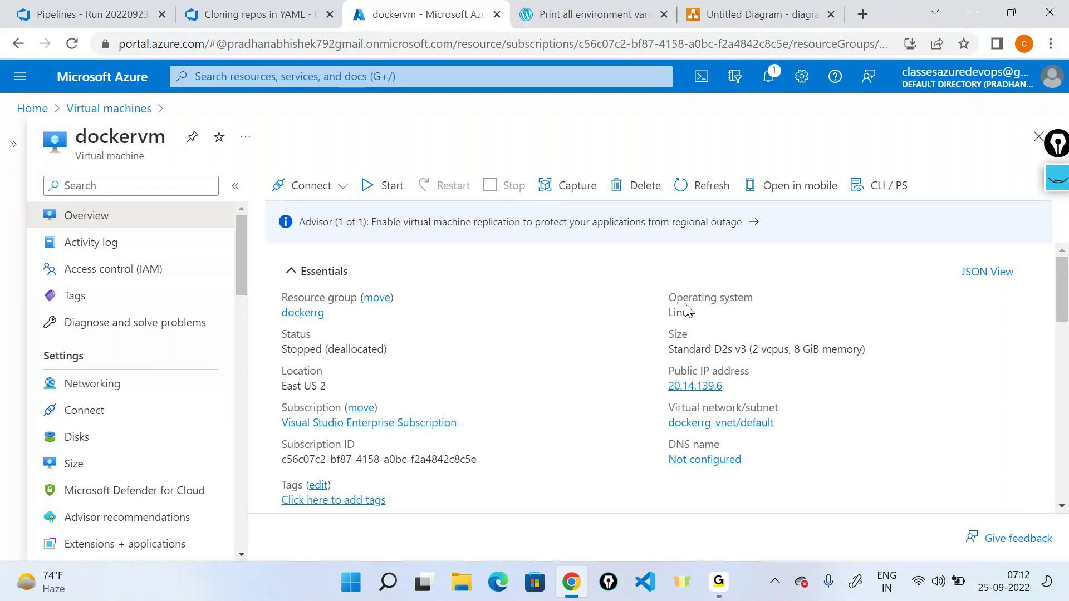
{"action": "left_click", "coordinate": [109, 77]}
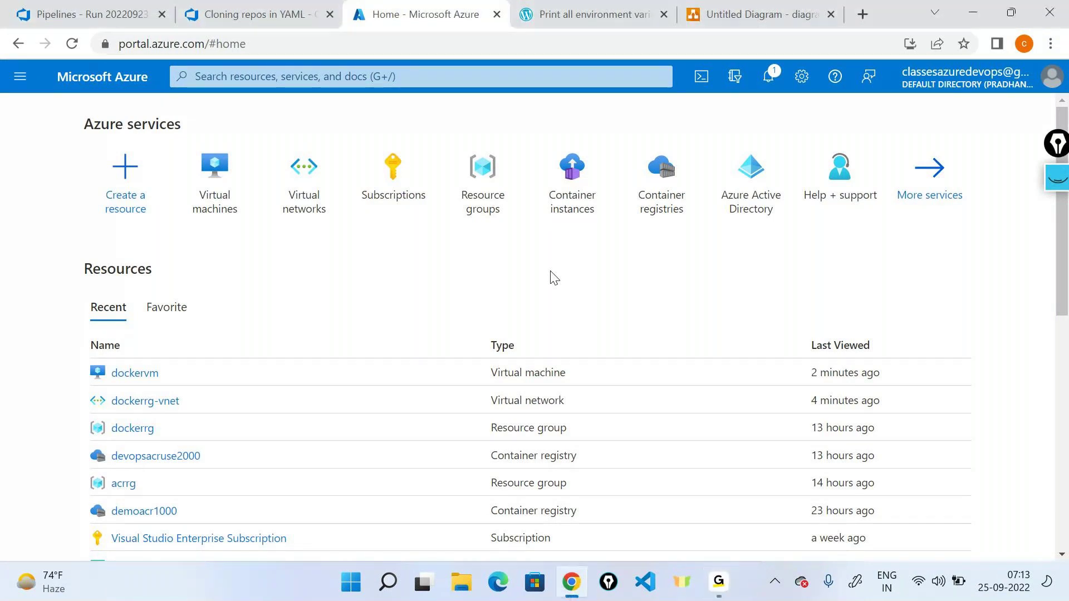
Step: Open the Resource groups list from the Azure home page
{"action": "left_click", "coordinate": [493, 179]}
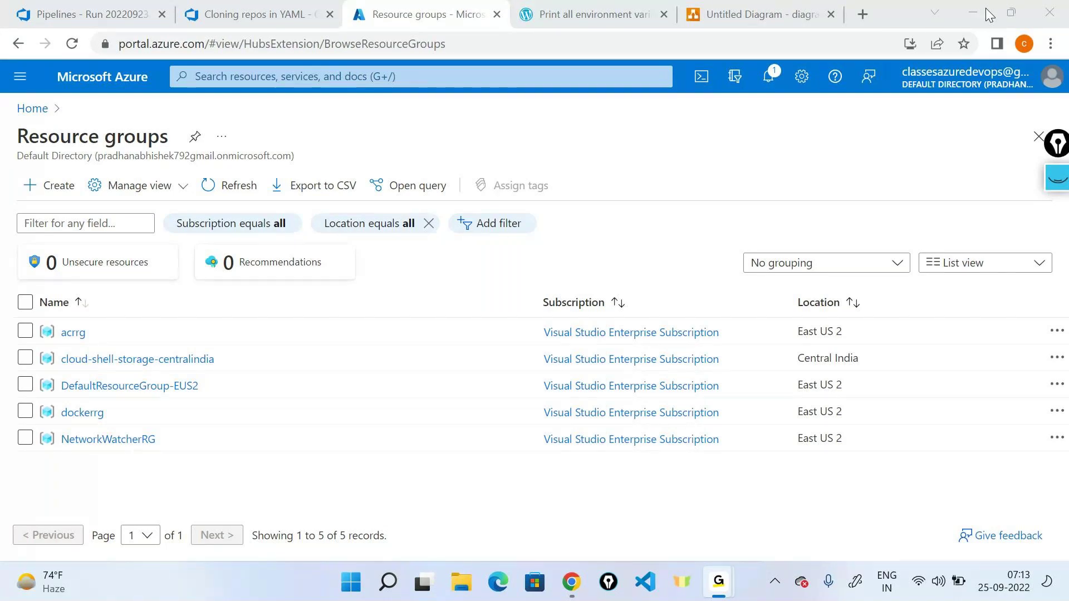
{"action": "left_click", "coordinate": [989, 8]}
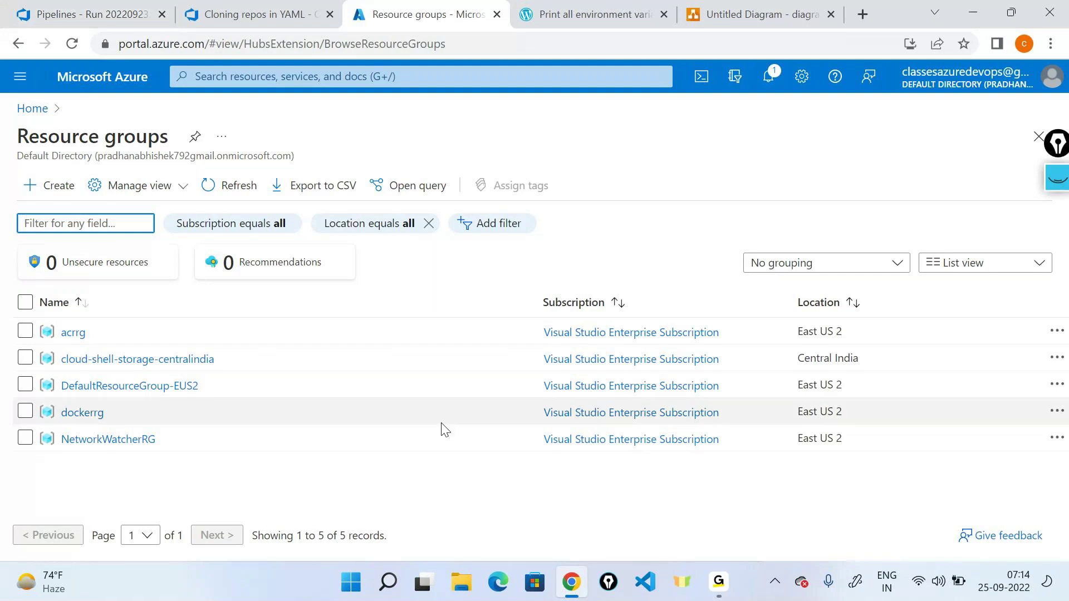
{"action": "left_click", "coordinate": [20, 108]}
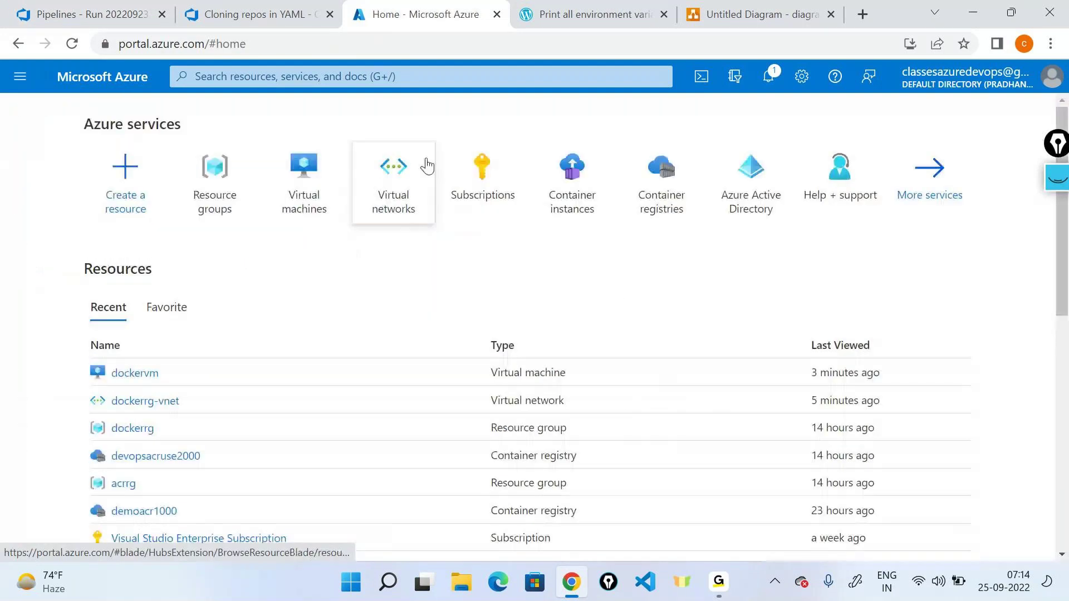
{"action": "left_click", "coordinate": [425, 163]}
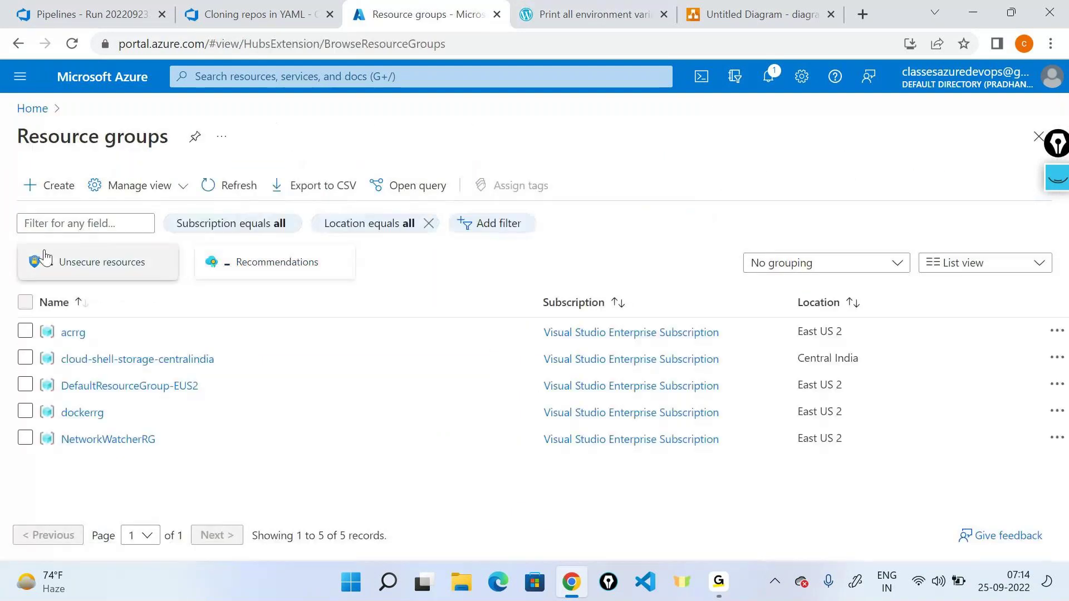
Step: Start a new resource group named demorg in East US 2 and send it to review
{"action": "left_click", "coordinate": [59, 187]}
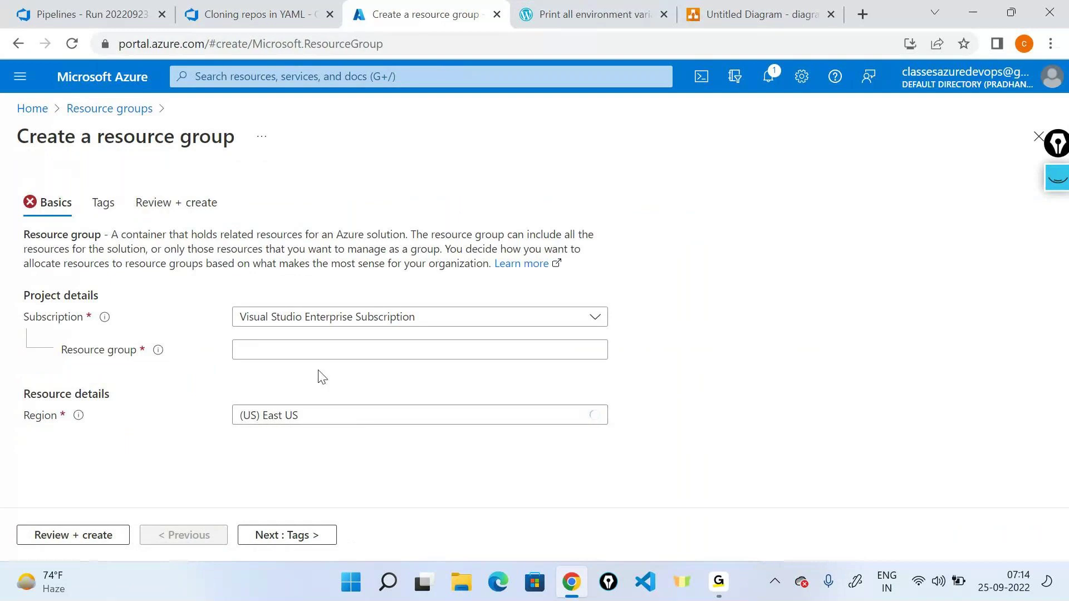
{"action": "left_click", "coordinate": [315, 351]}
{"action": "type", "text": "demorg-"}
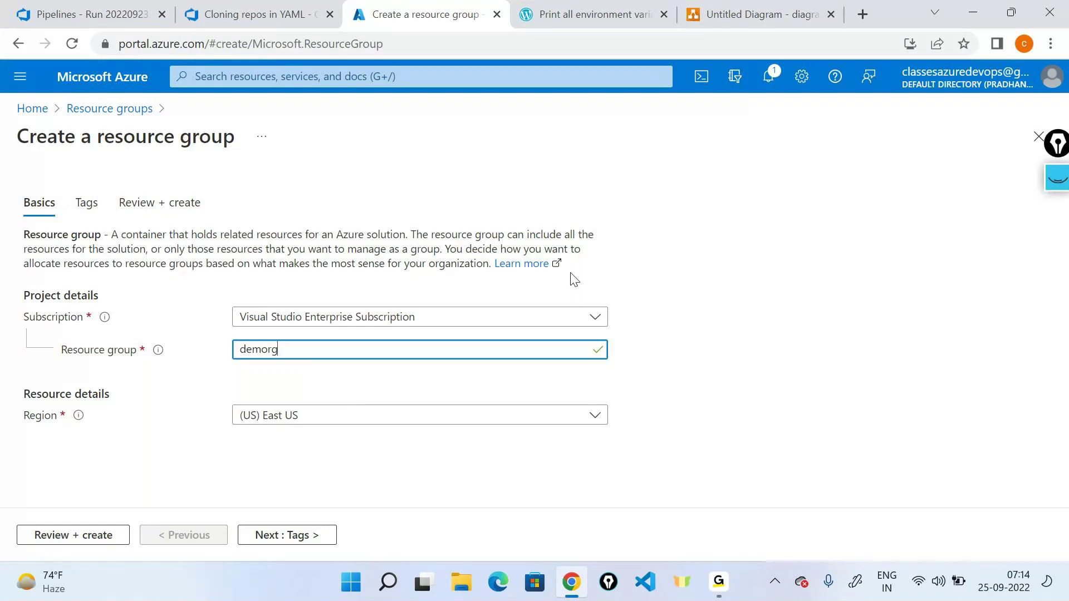
{"action": "key", "text": "Tab"}
{"action": "key", "text": "Down"}
{"action": "left_click", "coordinate": [73, 535]}
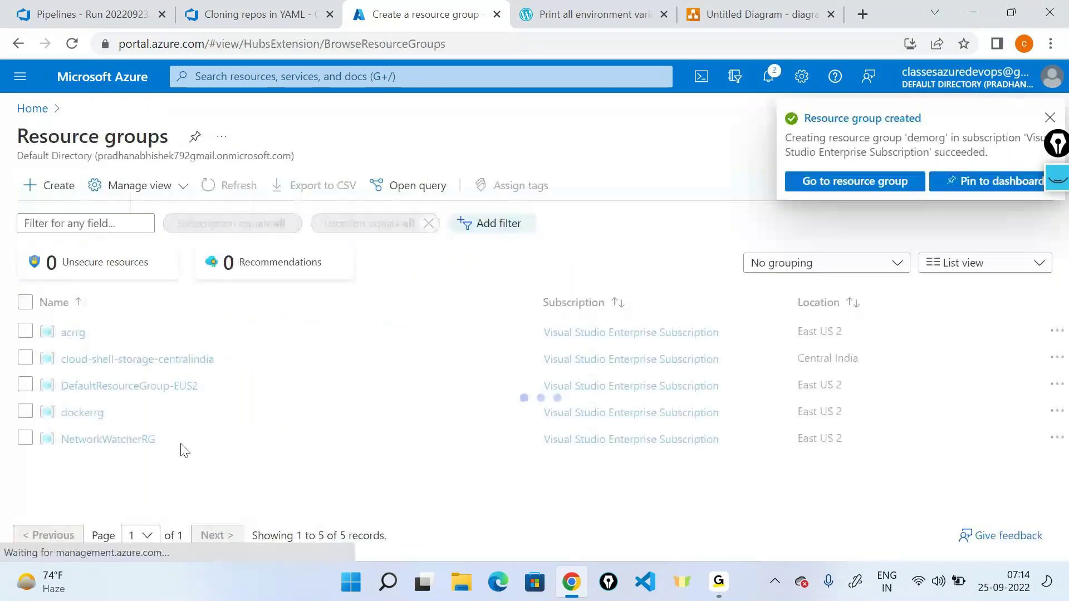
Step: From the demorg group, search 'virtual' and begin creating a virtual machine
{"action": "left_click", "coordinate": [855, 181]}
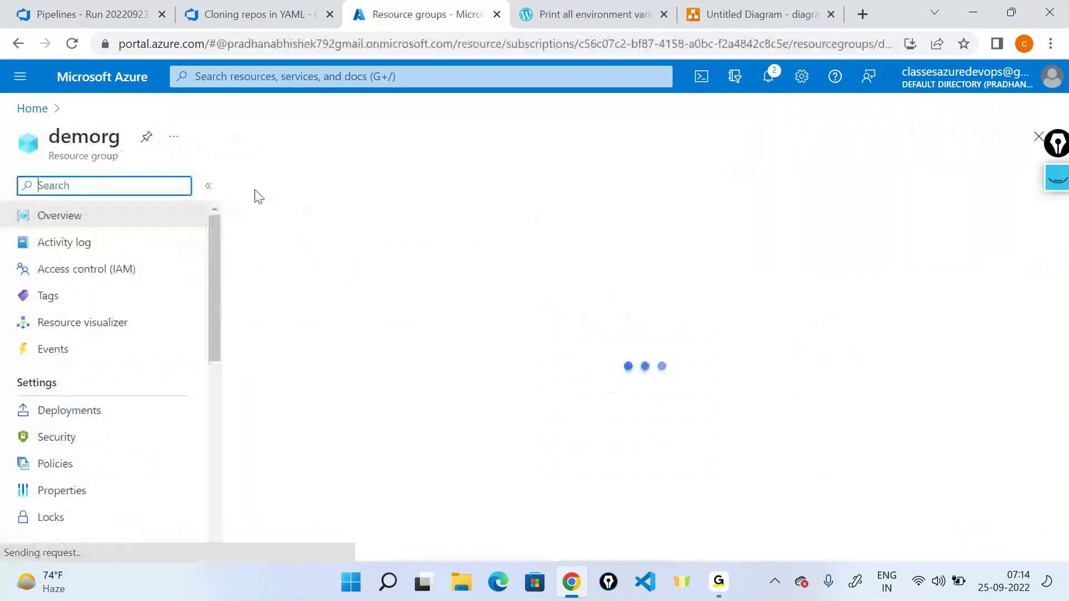
{"action": "left_click", "coordinate": [260, 189]}
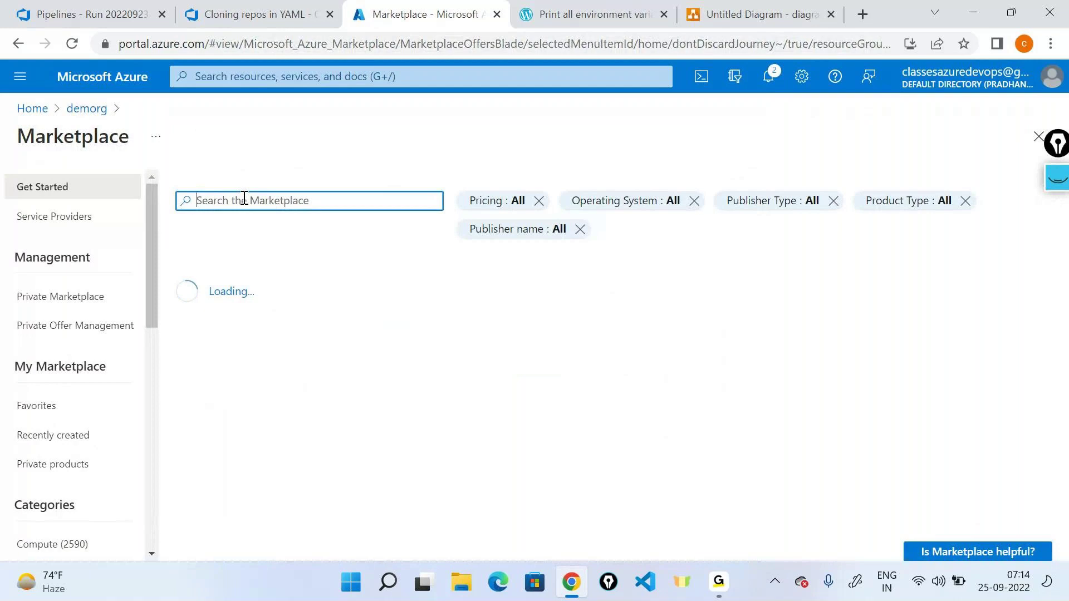
{"action": "left_click", "coordinate": [306, 78]}
{"action": "type", "text": "vir"}
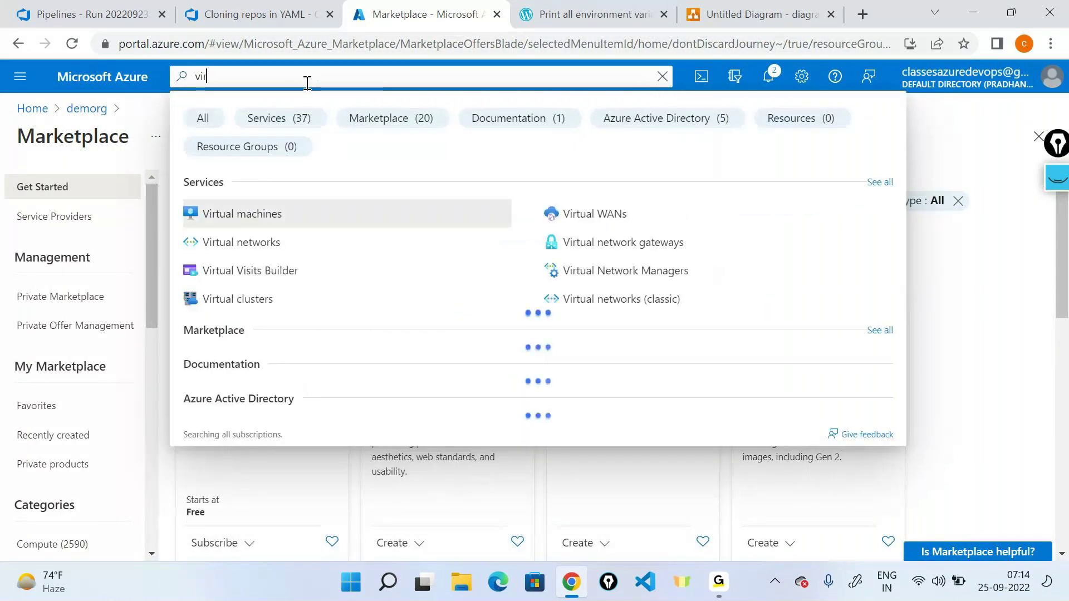
{"action": "type", "text": "tual"}
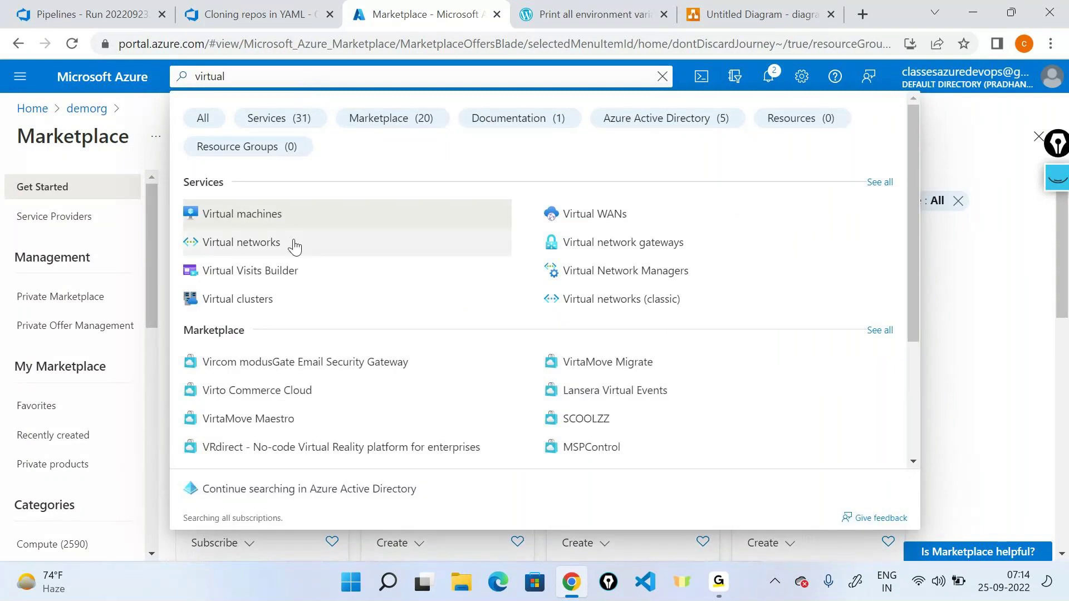
{"action": "left_click", "coordinate": [293, 241]}
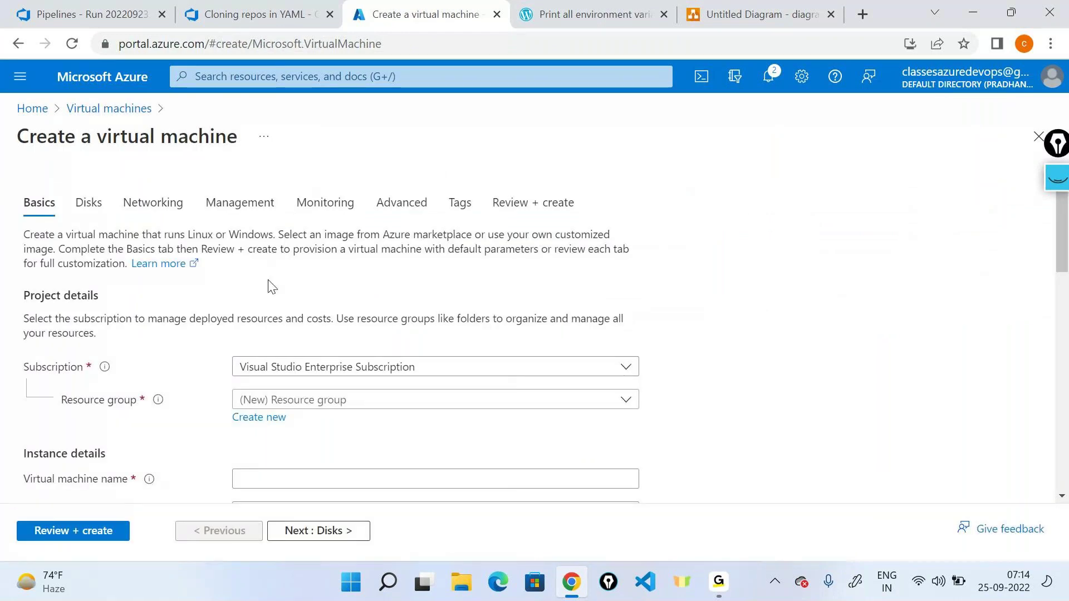
Step: Place the new VM in resource group demorg and name it demovm
{"action": "scroll", "coordinate": [279, 278], "scroll_direction": "down", "scroll_amount": 3}
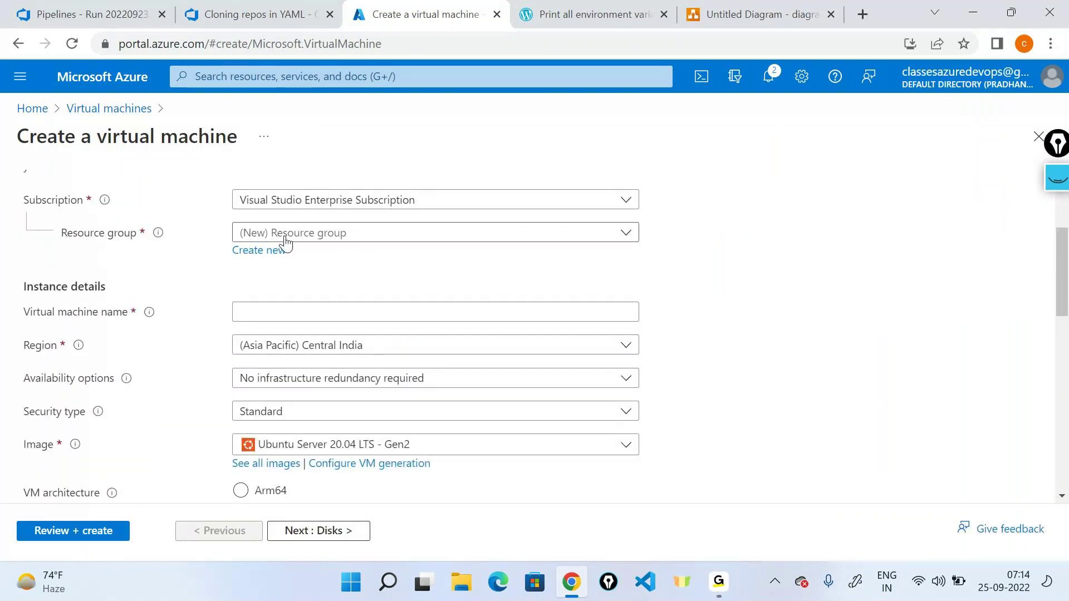
{"action": "left_click", "coordinate": [365, 232]}
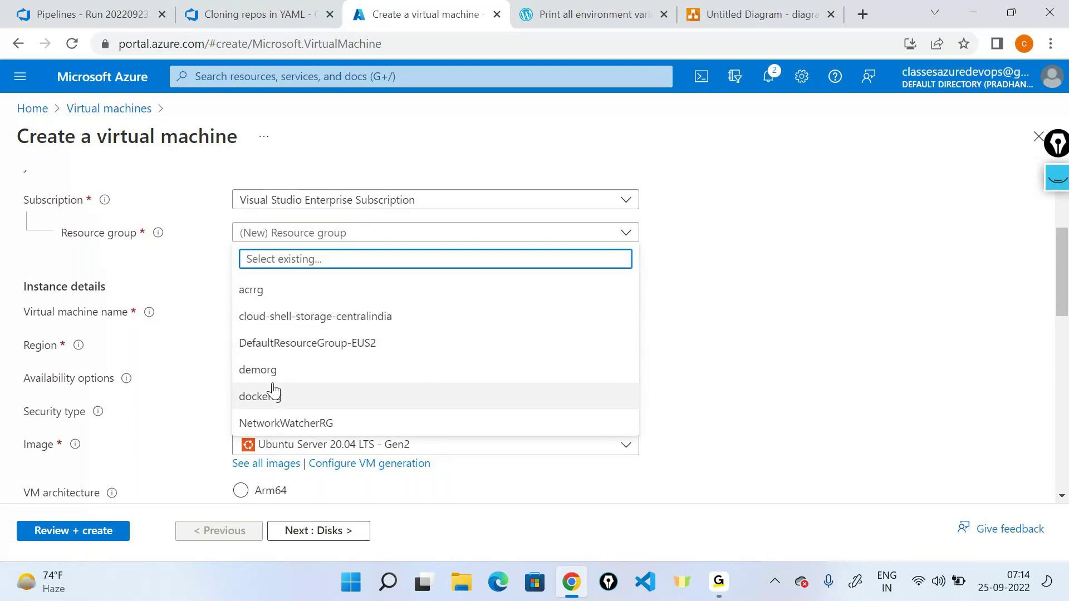
{"action": "left_click", "coordinate": [282, 369]}
{"action": "scroll", "coordinate": [334, 267], "scroll_direction": "down", "scroll_amount": 1}
{"action": "scroll", "coordinate": [301, 278], "scroll_direction": "up", "scroll_amount": 1}
{"action": "left_click", "coordinate": [291, 305]}
{"action": "type", "text": "demovm"}
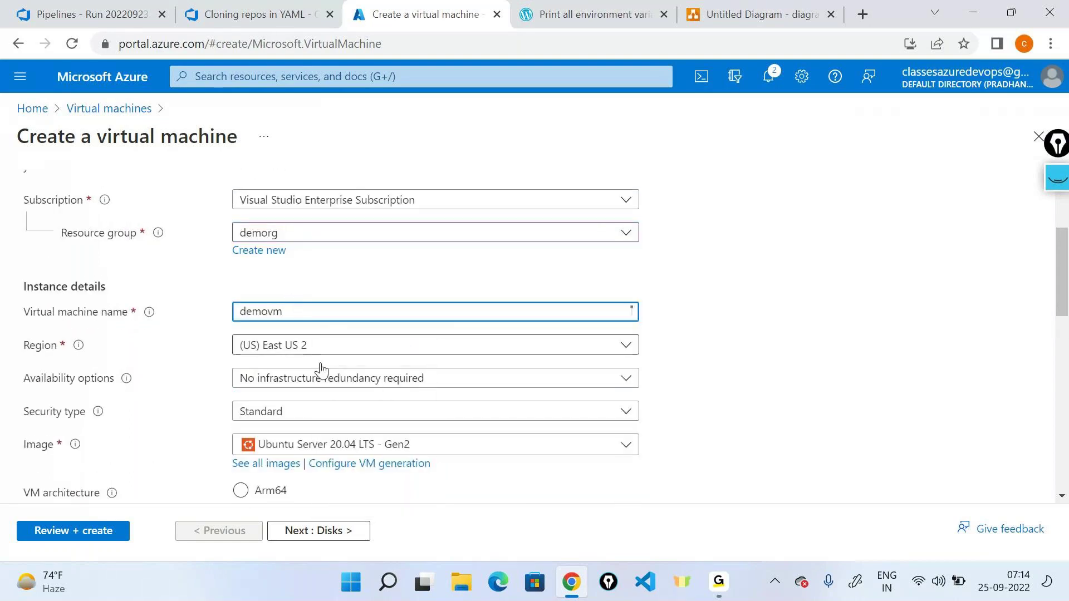
Step: Choose the Windows Server 2019 Datacenter - Gen2 image and launch Notepad for notes
{"action": "scroll", "coordinate": [724, 373], "scroll_direction": "down", "scroll_amount": 1}
{"action": "scroll", "coordinate": [723, 373], "scroll_direction": "down", "scroll_amount": 1}
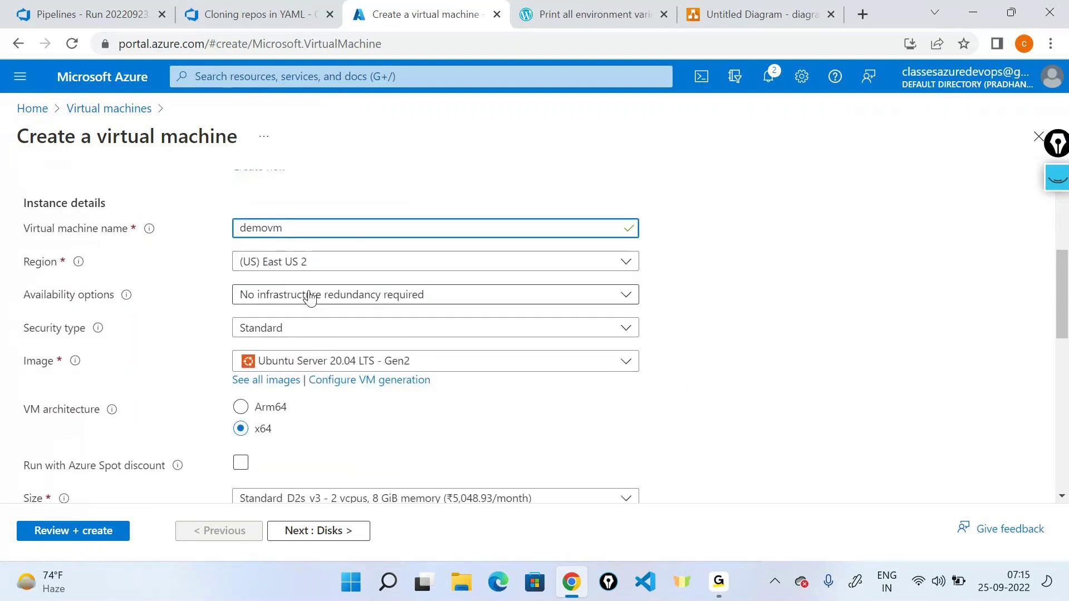
{"action": "left_click", "coordinate": [411, 365]}
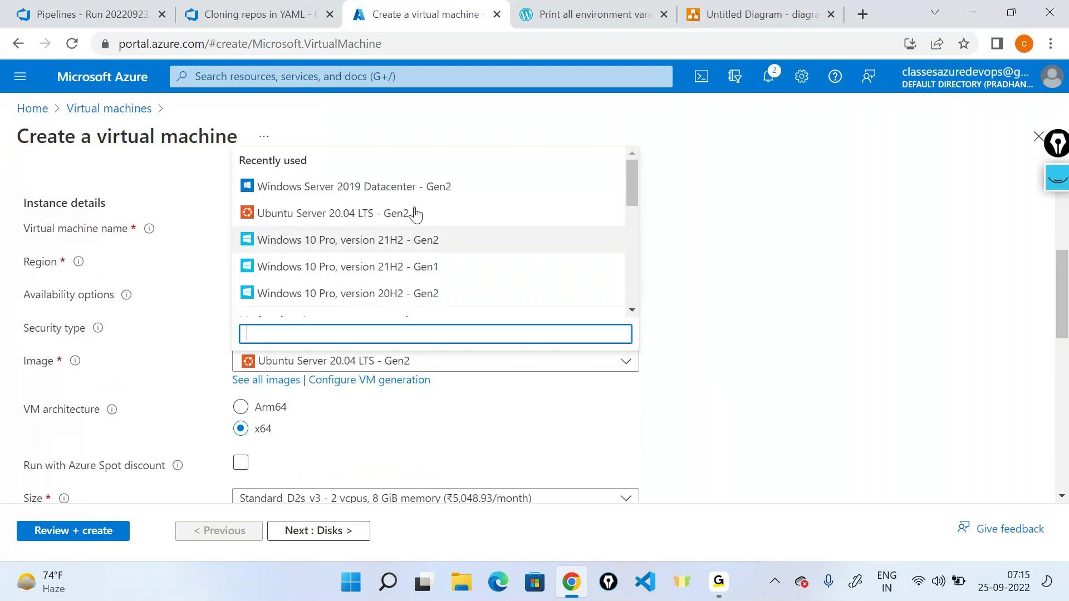
{"action": "left_click", "coordinate": [394, 186]}
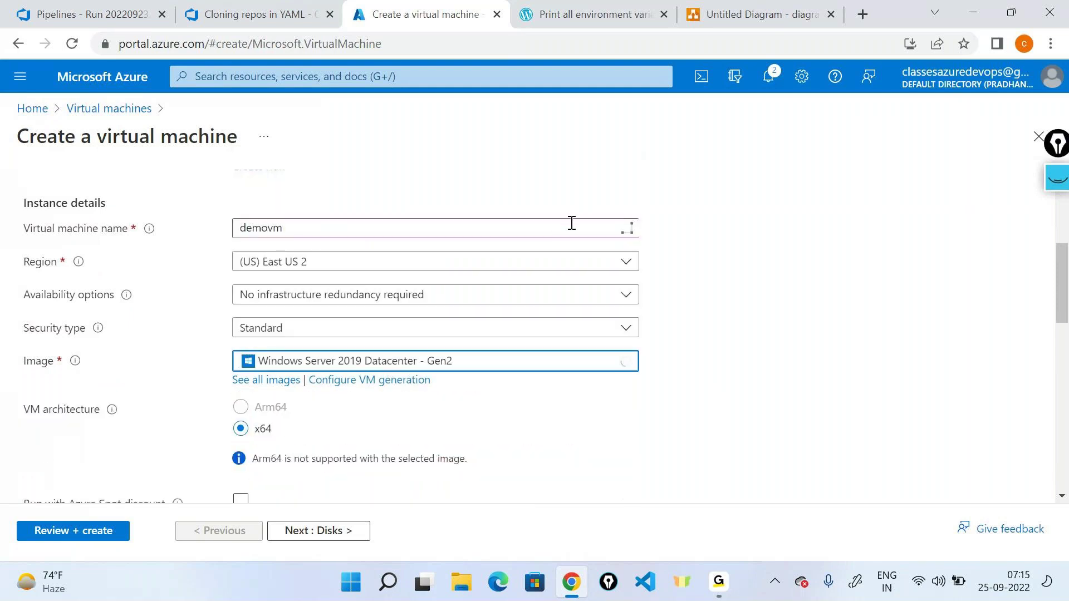
{"action": "scroll", "coordinate": [573, 225], "scroll_direction": "down", "scroll_amount": 3}
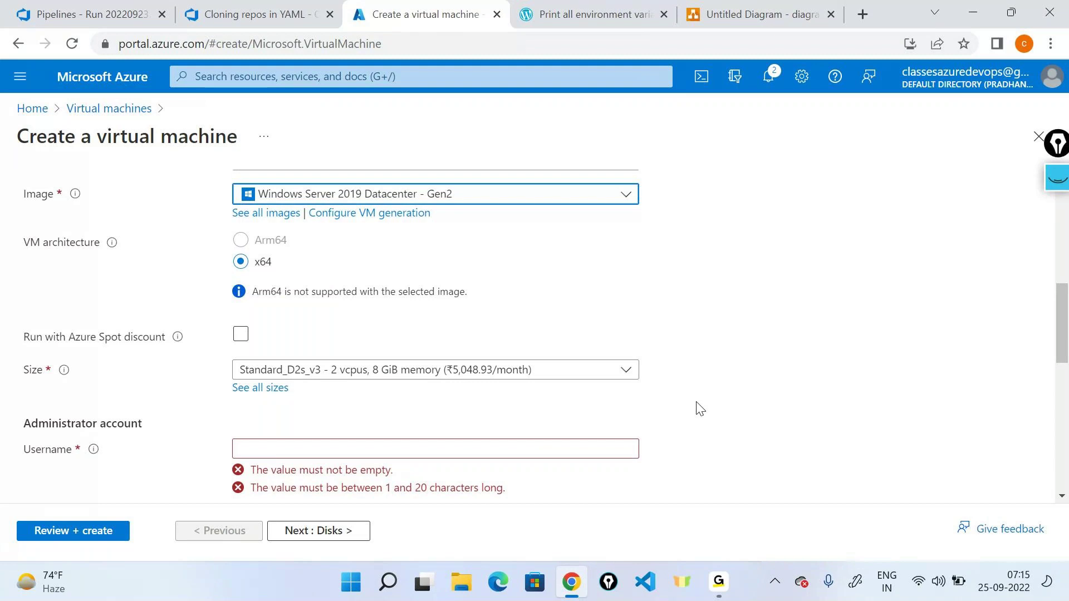
{"action": "key", "text": "super+r"}
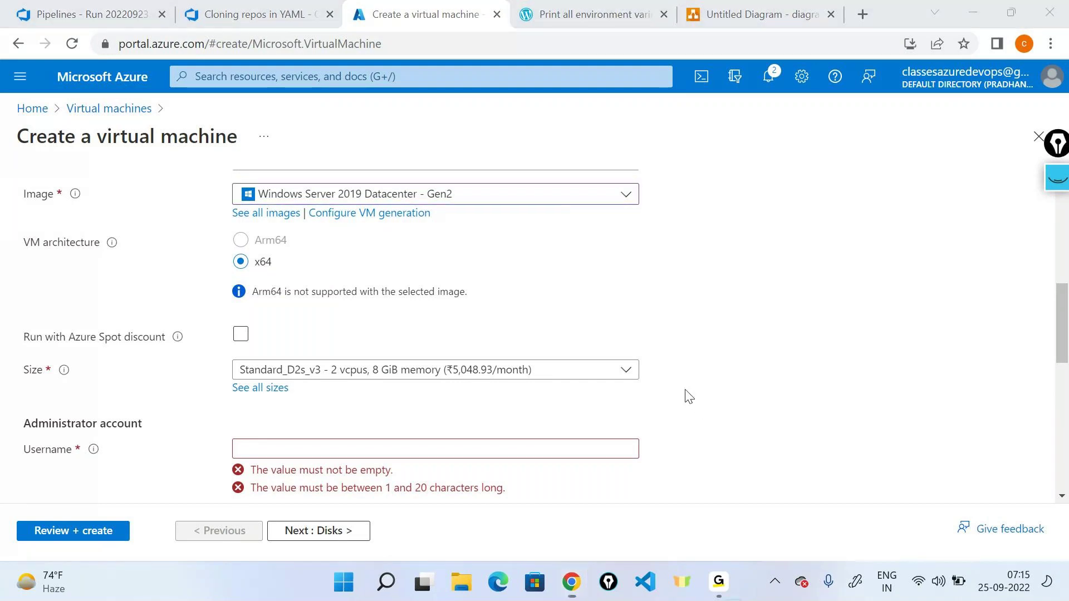
{"action": "key", "text": "Return"}
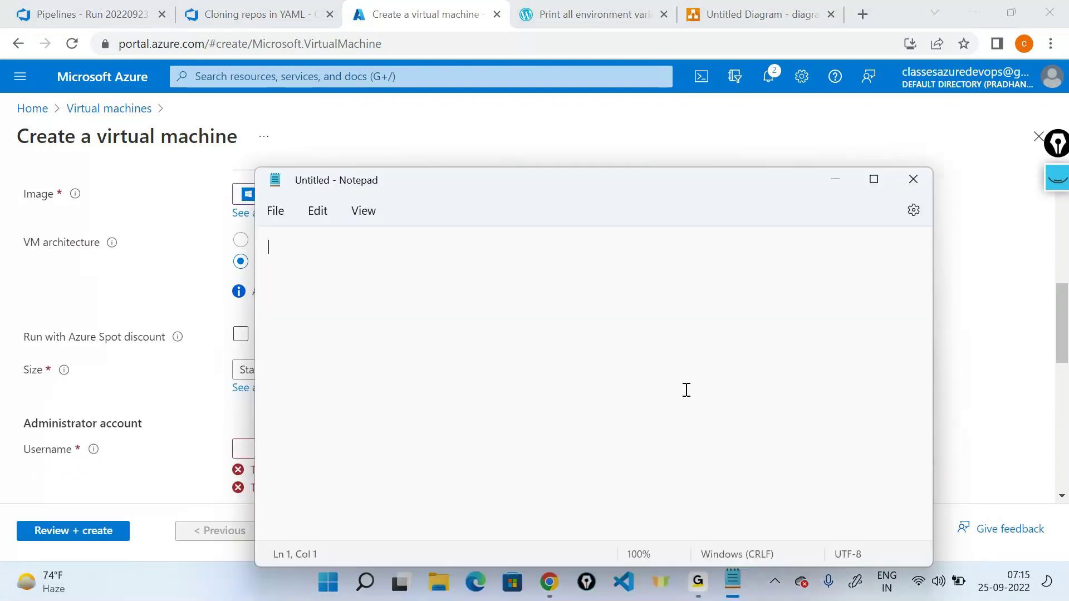
Step: Write three Notepad notes: 'Adjust the size of a machine', 'State of a VM', 'Users inside the VM'
{"action": "type", "text": "Re"}
{"action": "key", "text": "ctrl+z"}
{"action": "type", "text": "Adjust the si"}
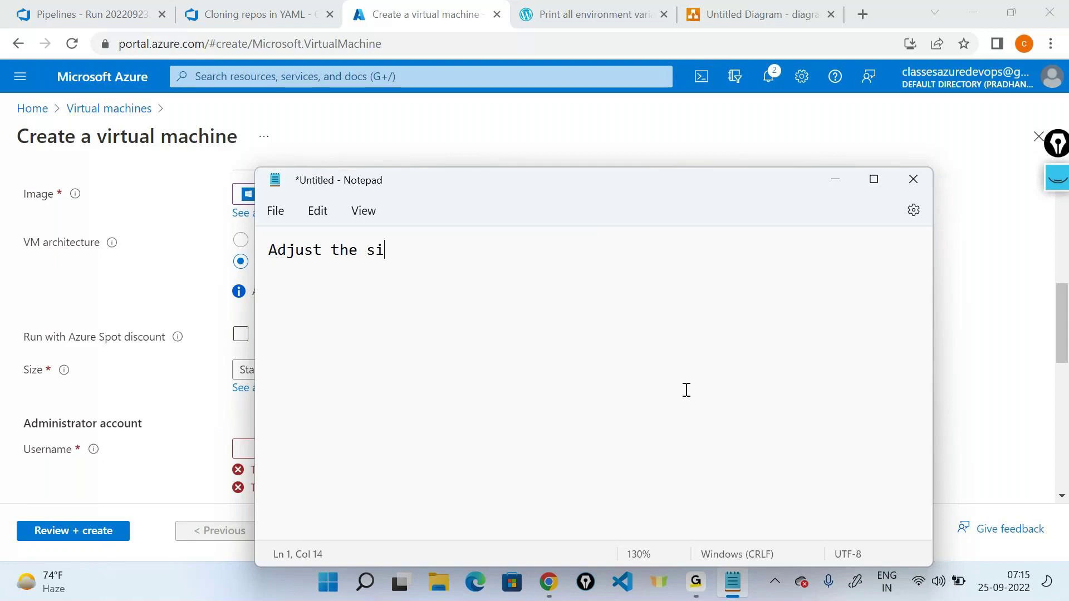
{"action": "type", "text": "ze of a machine"}
{"action": "key", "text": "Return"}
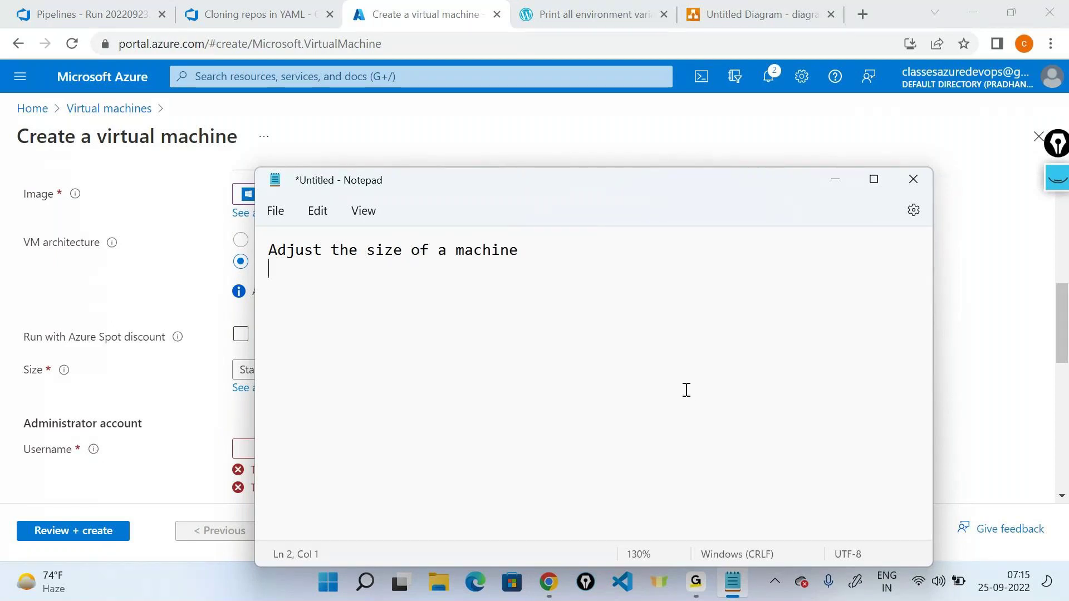
{"action": "type", "text": "State of a VM"}
{"action": "key", "text": "Return"}
{"action": "type", "text": "Users inside the VM"}
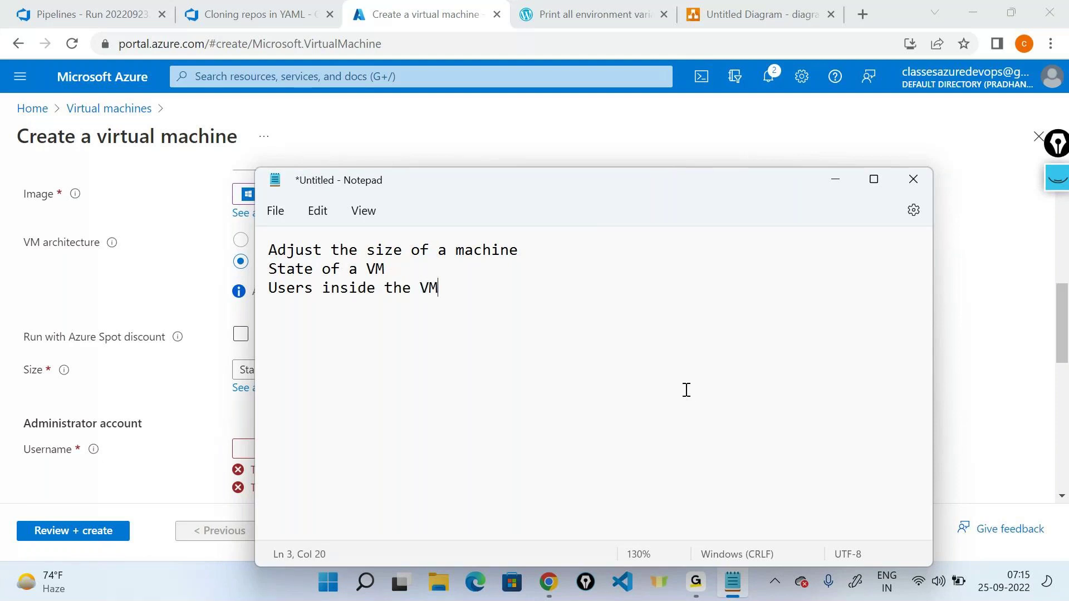
{"action": "key", "text": "alt+Tab"}
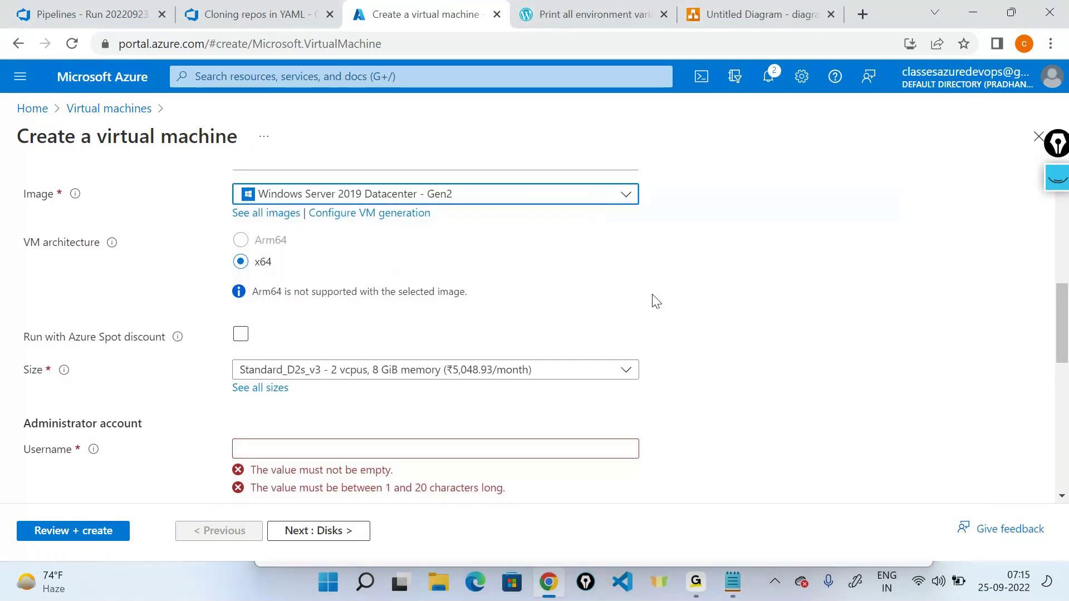
Step: Set the administrator username to testuser and enter and confirm its password
{"action": "scroll", "coordinate": [391, 369], "scroll_direction": "down", "scroll_amount": 2}
{"action": "left_click", "coordinate": [382, 366]}
{"action": "type", "text": "tes"}
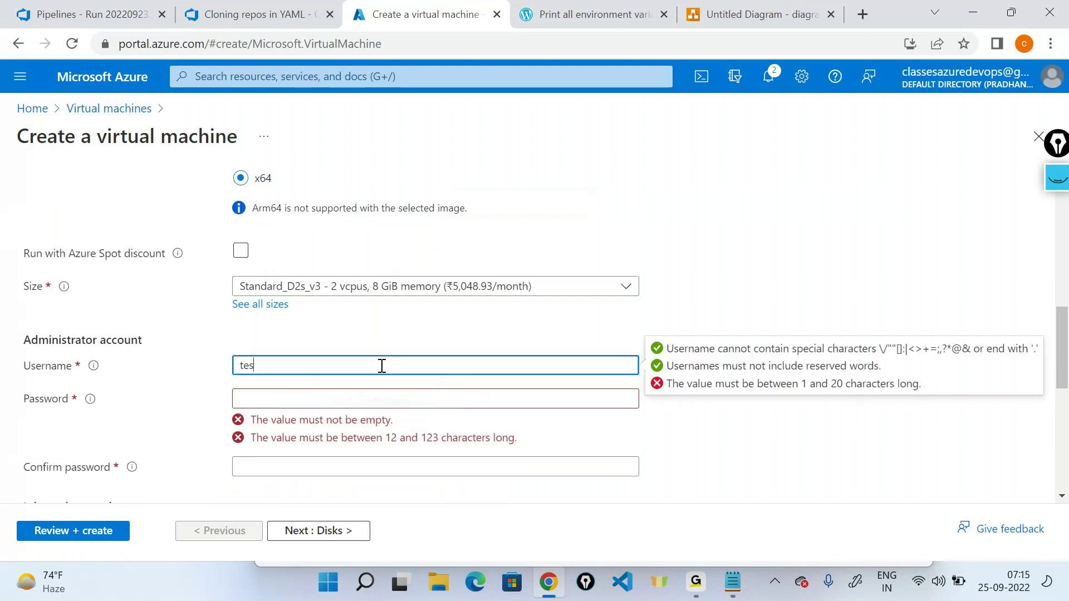
{"action": "type", "text": "tuser"}
{"action": "key", "text": "Tab"}
{"action": "type", "text": "*********"}
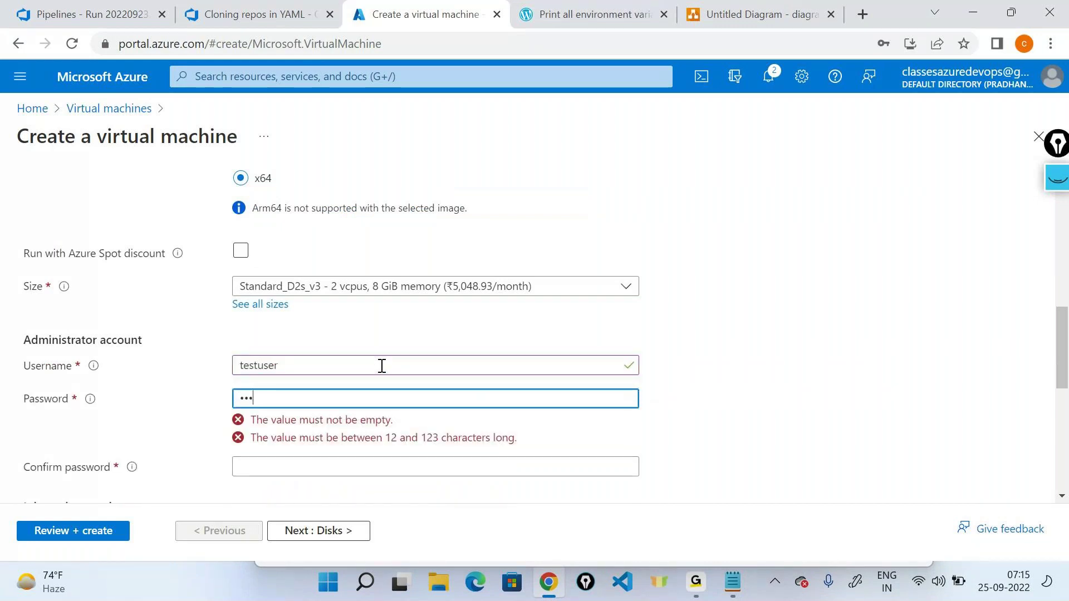
{"action": "type", "text": "***"}
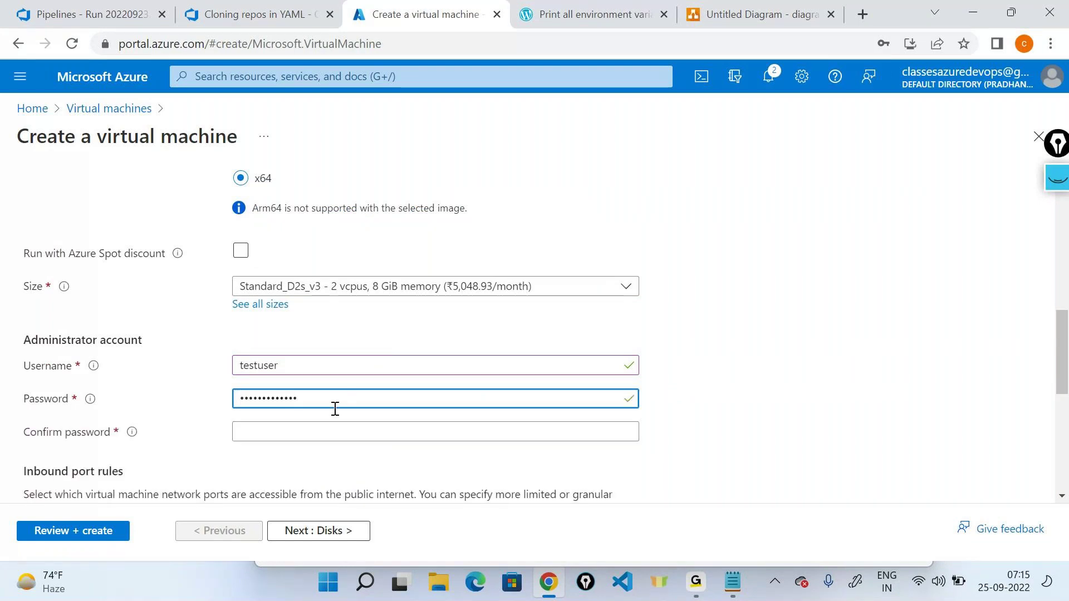
{"action": "double_click", "coordinate": [262, 398]}
{"action": "key", "text": "BackSpace"}
{"action": "type", "text": "********"}
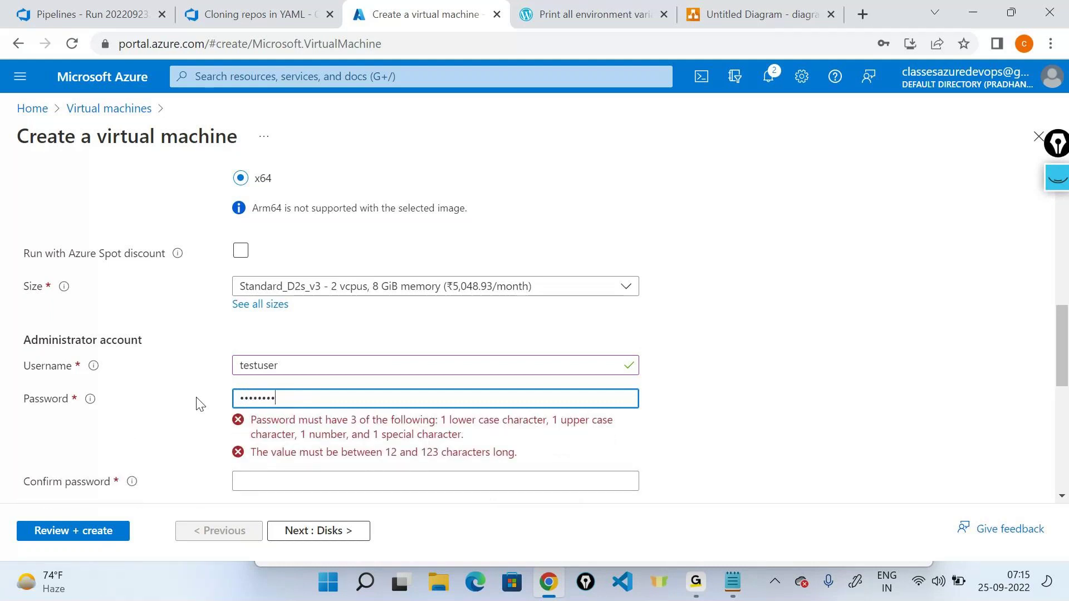
{"action": "type", "text": "**"}
{"action": "key", "text": "Tab"}
{"action": "type", "text": "*********"}
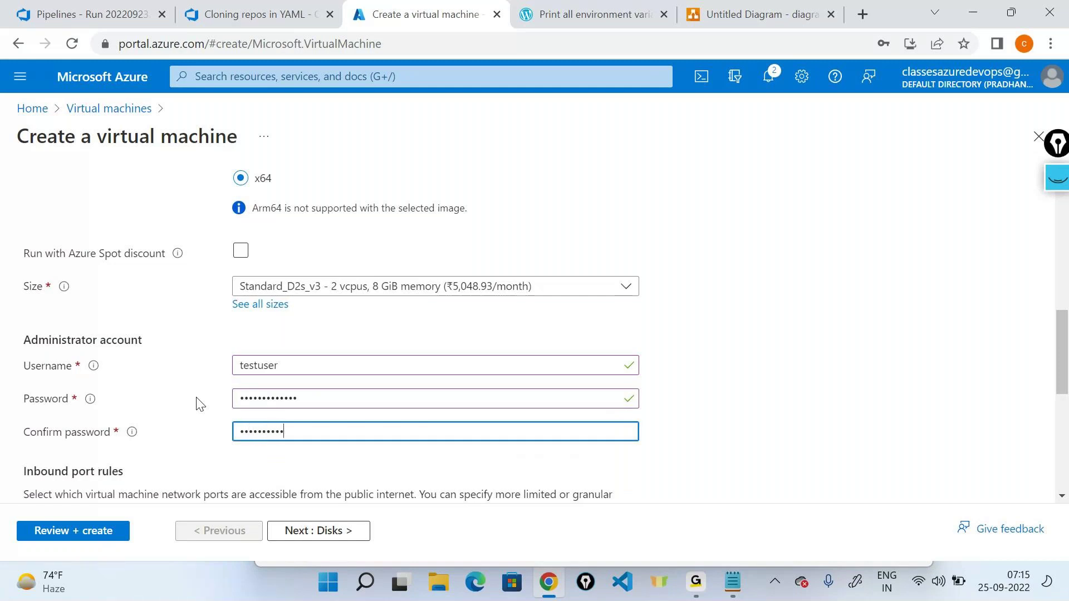
{"action": "type", "text": "**"}
Step: Allow HTTP (80) and HTTPS (443) inbound ports alongside RDP
{"action": "scroll", "coordinate": [239, 367], "scroll_direction": "down", "scroll_amount": 6}
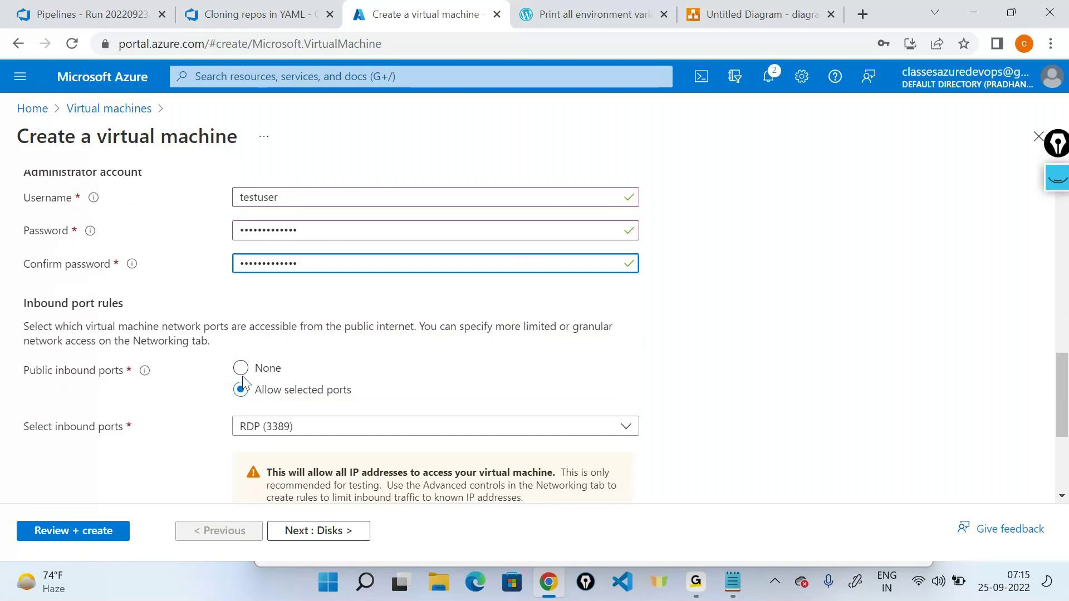
{"action": "left_click", "coordinate": [295, 260]}
{"action": "left_click", "coordinate": [287, 288]}
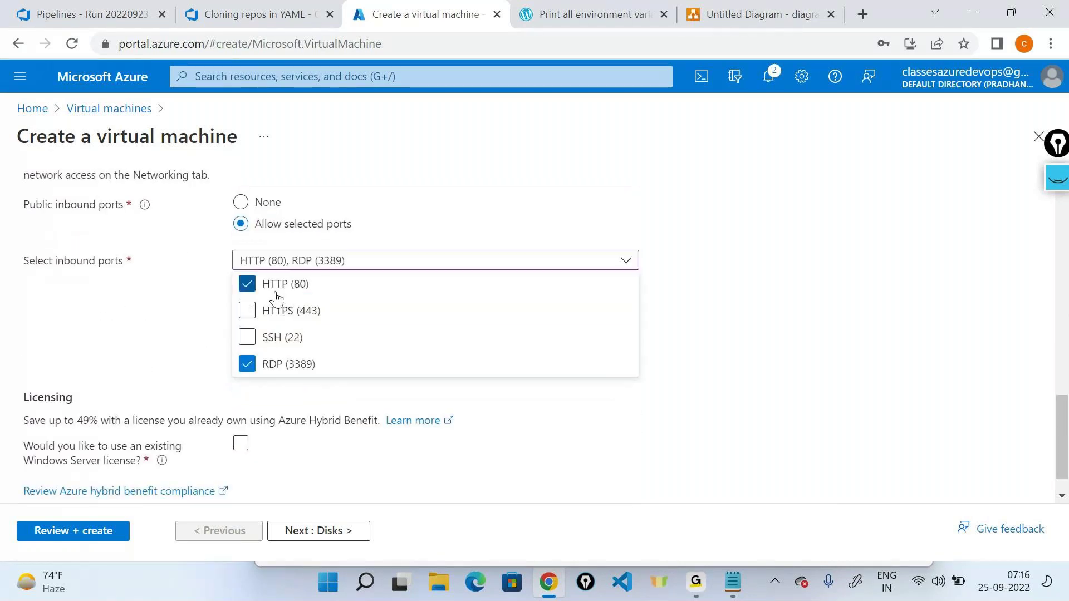
{"action": "left_click", "coordinate": [278, 310]}
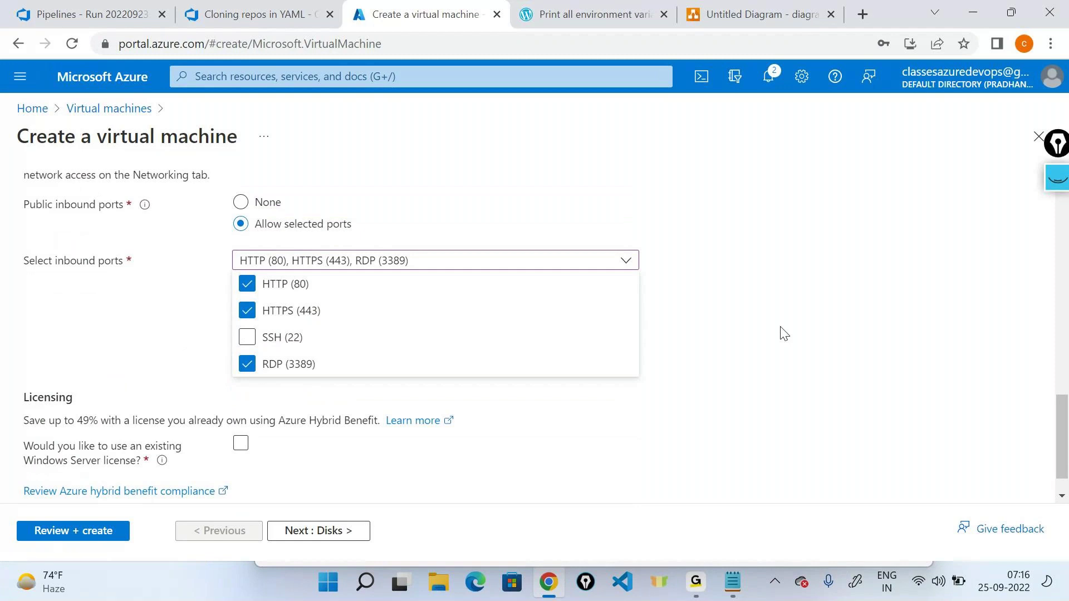
{"action": "left_click", "coordinate": [780, 332]}
Step: Clear old ink, sketch and erase an NSG Rules annotation, then advance to Disks
{"action": "left_click", "coordinate": [1056, 178]}
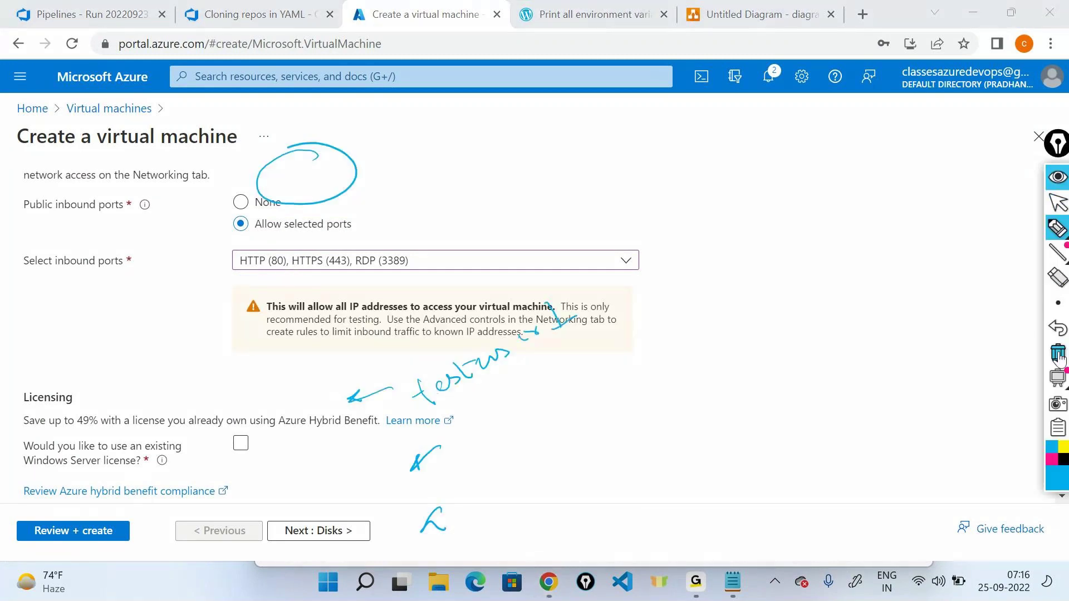
{"action": "left_click", "coordinate": [1057, 290]}
{"action": "left_click", "coordinate": [1056, 252]}
{"action": "left_click", "coordinate": [1056, 228]}
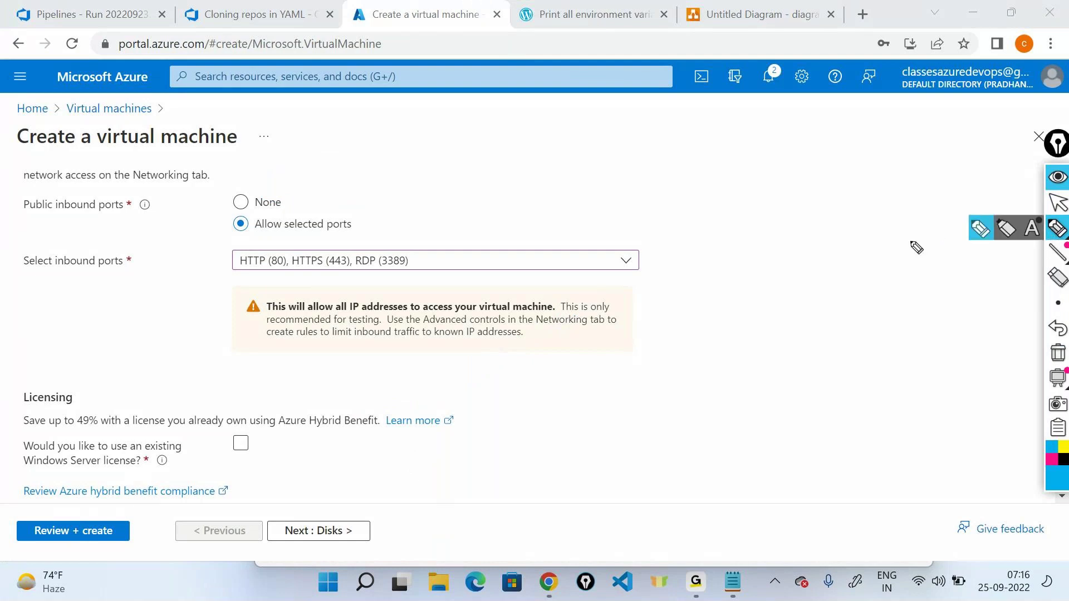
{"action": "mouse_move", "coordinate": [529, 245]}
{"action": "left_mouse_down"}
{"action": "mouse_move", "coordinate": [673, 224]}
{"action": "mouse_move", "coordinate": [759, 240]}
{"action": "mouse_move", "coordinate": [785, 229]}
{"action": "mouse_move", "coordinate": [839, 239]}
{"action": "mouse_move", "coordinate": [899, 218]}
{"action": "left_mouse_up"}
{"action": "mouse_move", "coordinate": [724, 259]}
{"action": "left_mouse_down"}
{"action": "mouse_move", "coordinate": [935, 245]}
{"action": "mouse_move", "coordinate": [919, 186]}
{"action": "mouse_move", "coordinate": [718, 259]}
{"action": "left_mouse_up"}
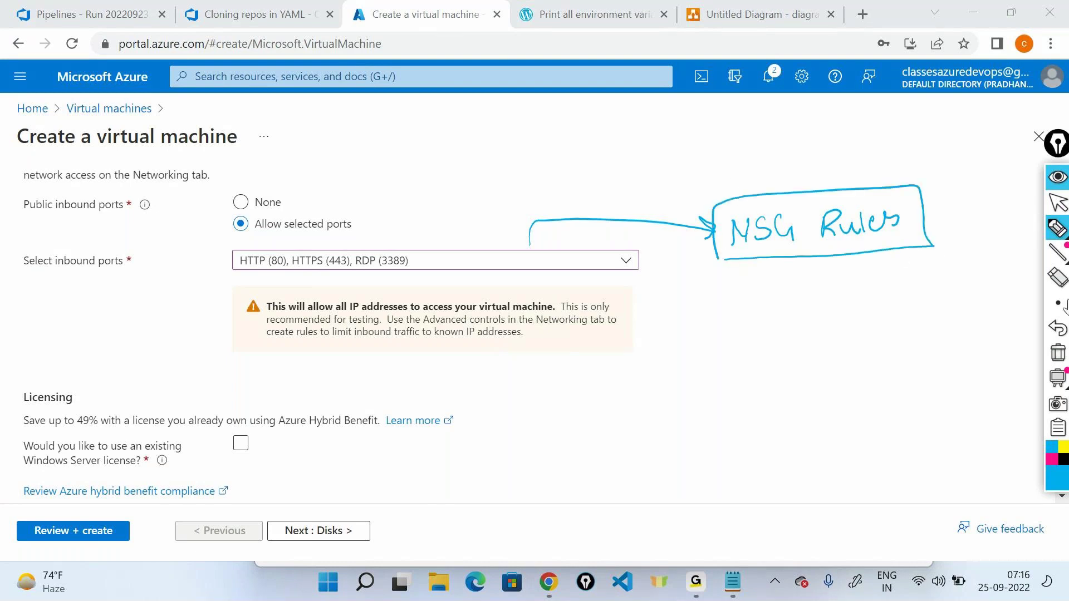
{"action": "left_click", "coordinate": [1057, 353]}
{"action": "left_click", "coordinate": [1057, 204]}
{"action": "scroll", "coordinate": [685, 210], "scroll_direction": "down", "scroll_amount": 1}
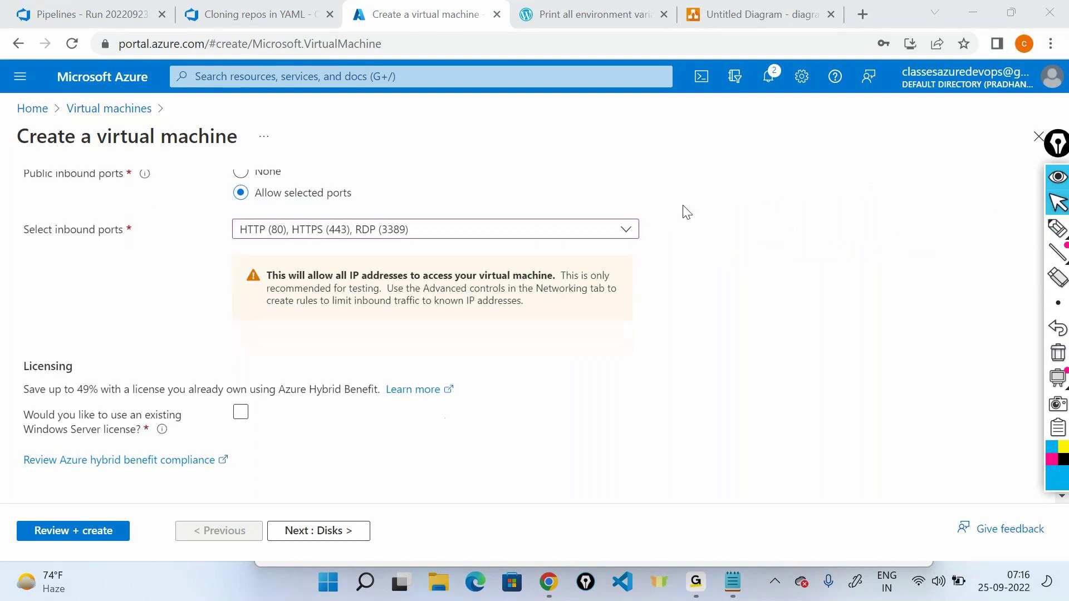
{"action": "left_click", "coordinate": [344, 532]}
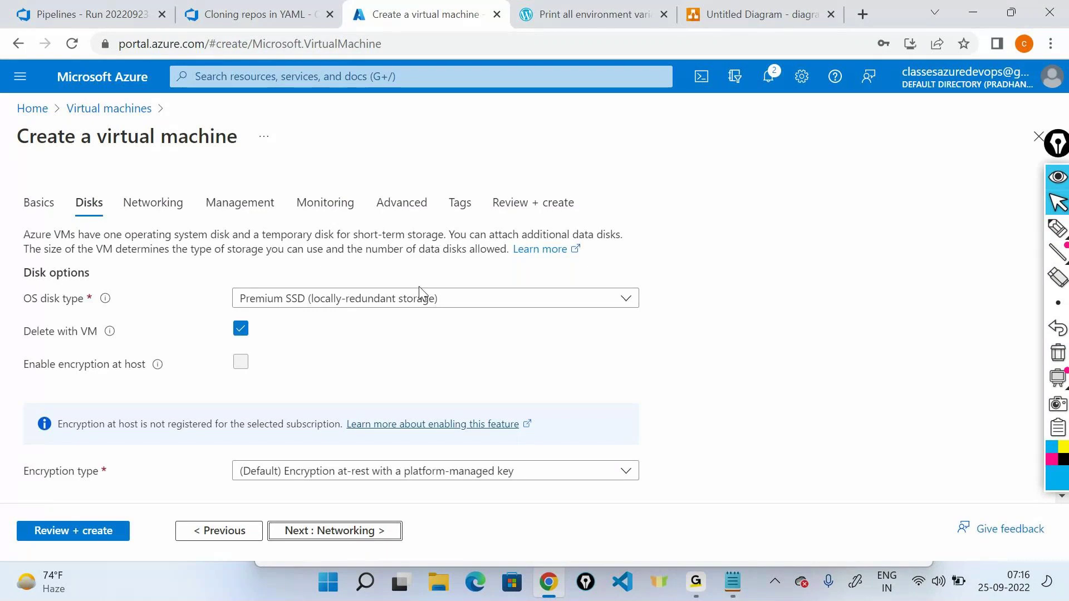
{"action": "left_click", "coordinate": [1057, 228]}
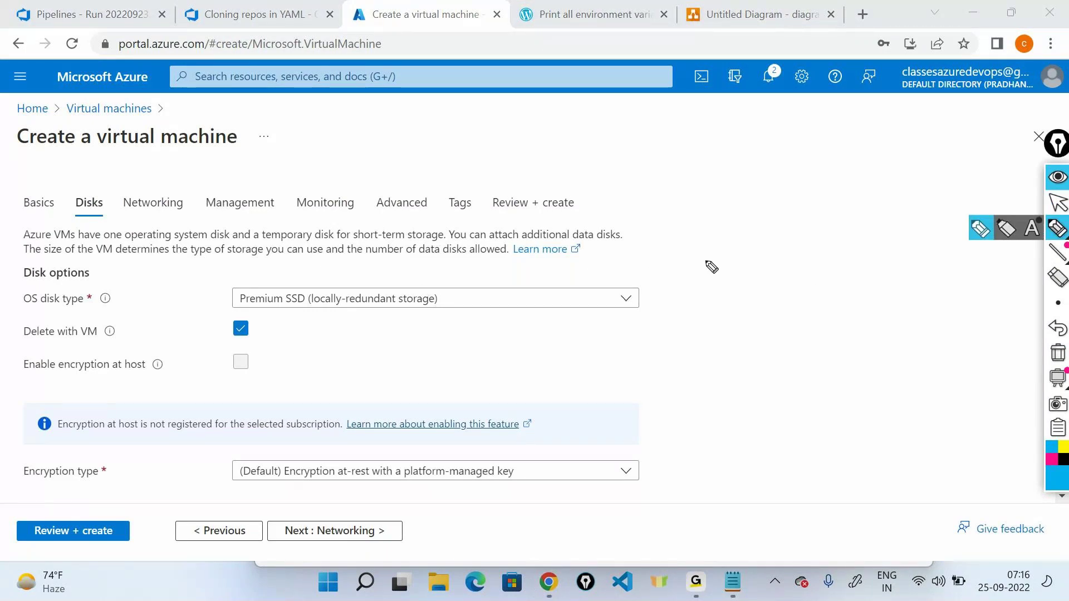
{"action": "left_click_drag", "start_coordinate": [720, 259], "coordinate": [667, 289]}
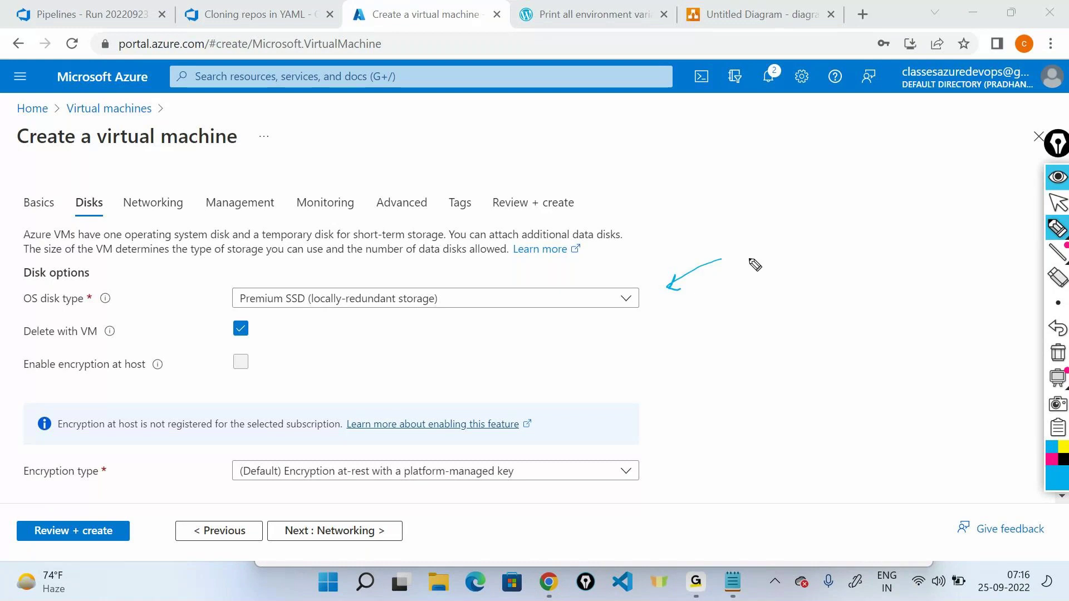
{"action": "mouse_move", "coordinate": [759, 268]}
{"action": "left_mouse_down"}
{"action": "mouse_move", "coordinate": [755, 258]}
{"action": "mouse_move", "coordinate": [779, 282]}
{"action": "mouse_move", "coordinate": [745, 229]}
{"action": "left_mouse_up"}
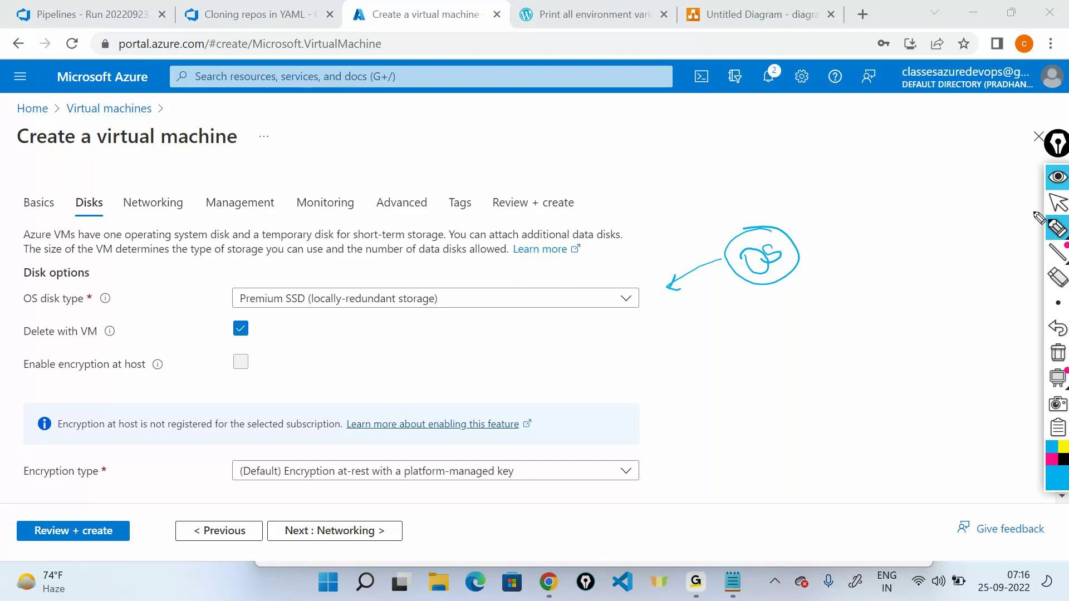
{"action": "left_click", "coordinate": [1057, 177]}
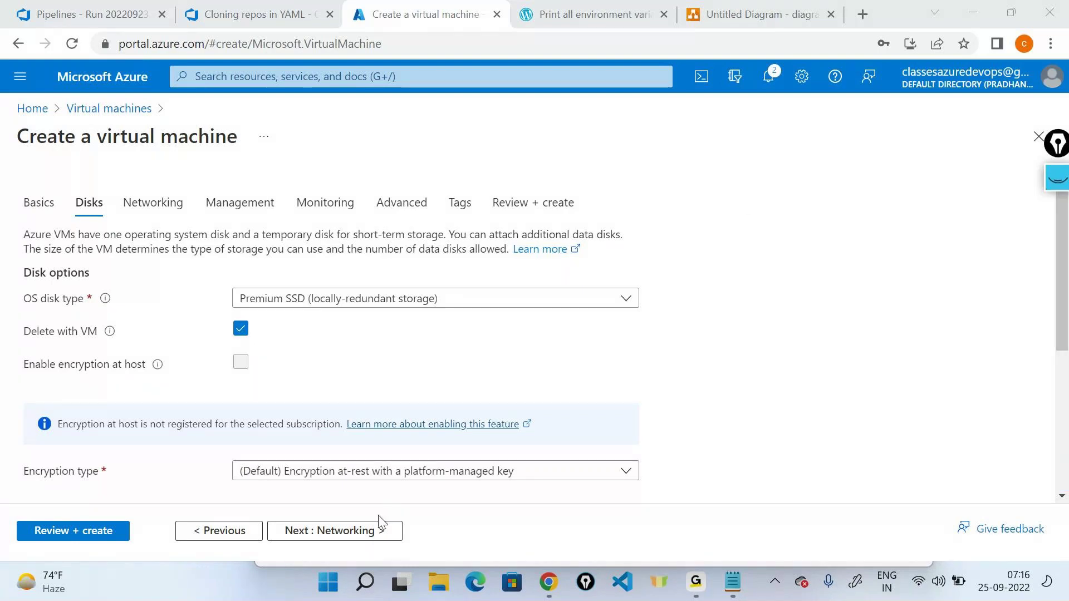
Step: Pass Networking, turn off auto-shutdown under Management, and disable boot diagnostics under Monitoring
{"action": "left_click", "coordinate": [377, 529]}
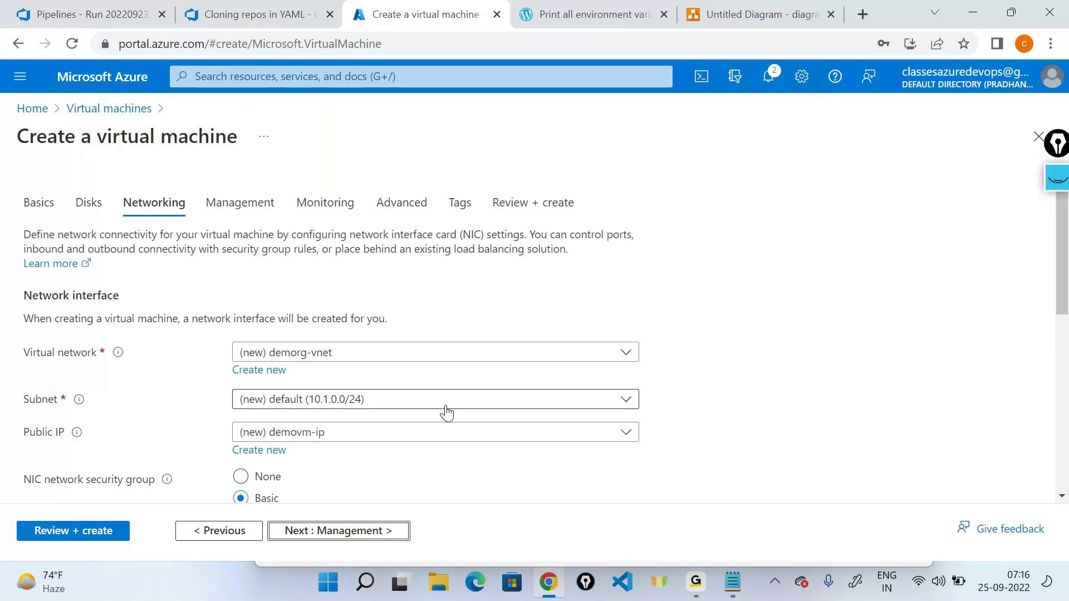
{"action": "left_click", "coordinate": [382, 530]}
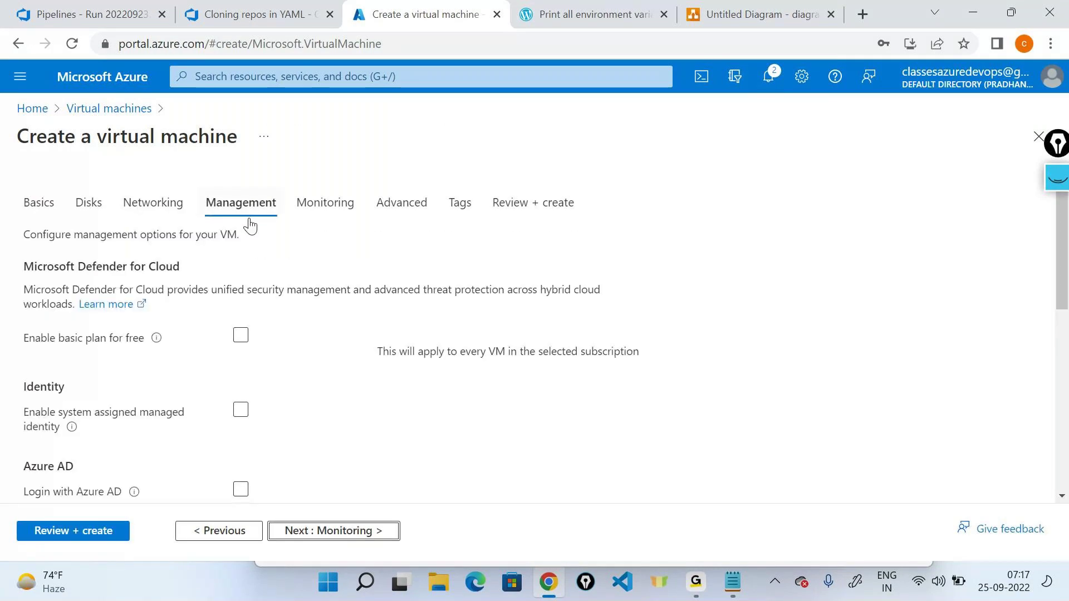
{"action": "scroll", "coordinate": [286, 310], "scroll_direction": "down", "scroll_amount": 8}
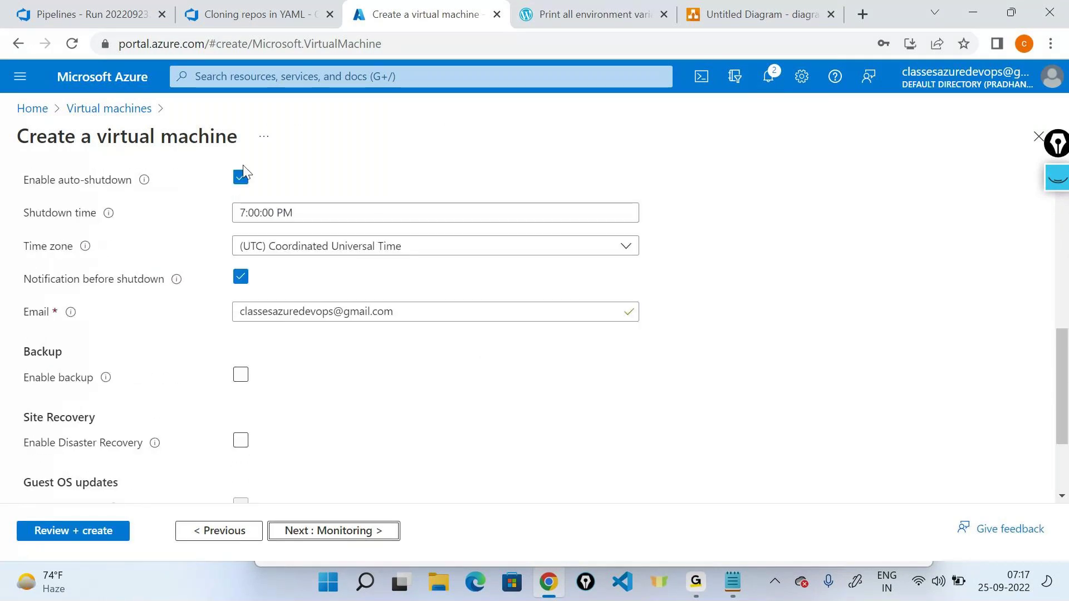
{"action": "left_click", "coordinate": [241, 179]}
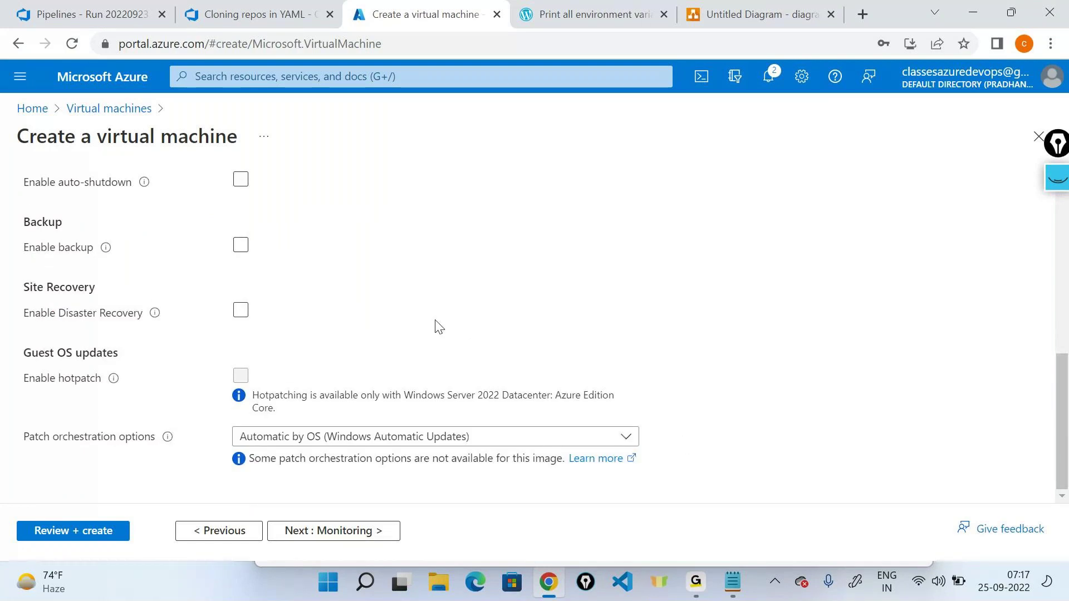
{"action": "scroll", "coordinate": [435, 327], "scroll_direction": "up", "scroll_amount": 4}
{"action": "scroll", "coordinate": [440, 333], "scroll_direction": "down", "scroll_amount": 2}
{"action": "scroll", "coordinate": [439, 333], "scroll_direction": "up", "scroll_amount": 5}
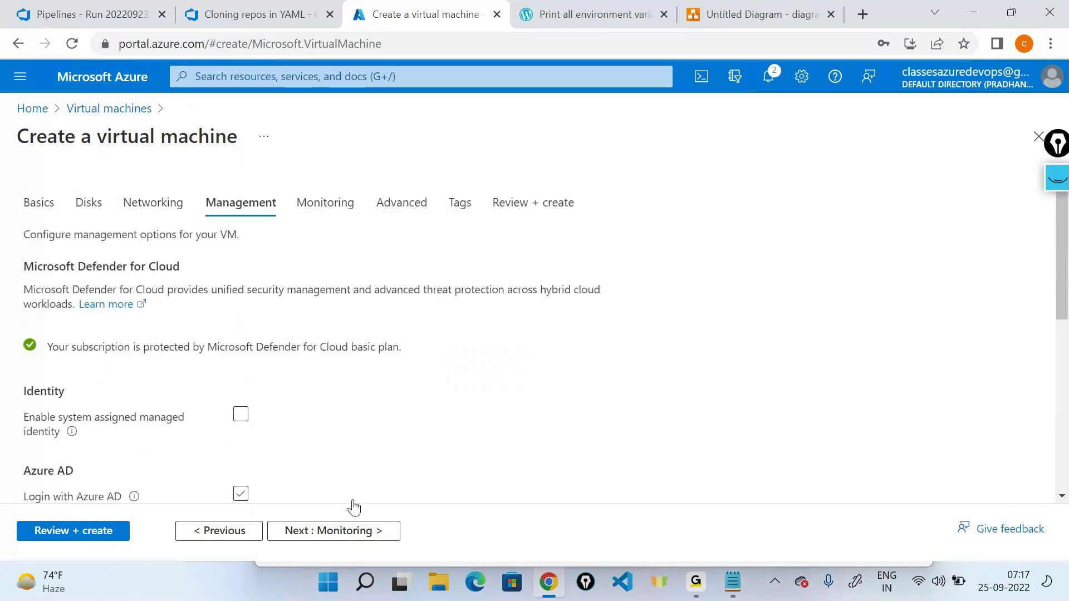
{"action": "left_click", "coordinate": [335, 533]}
{"action": "left_click", "coordinate": [256, 332]}
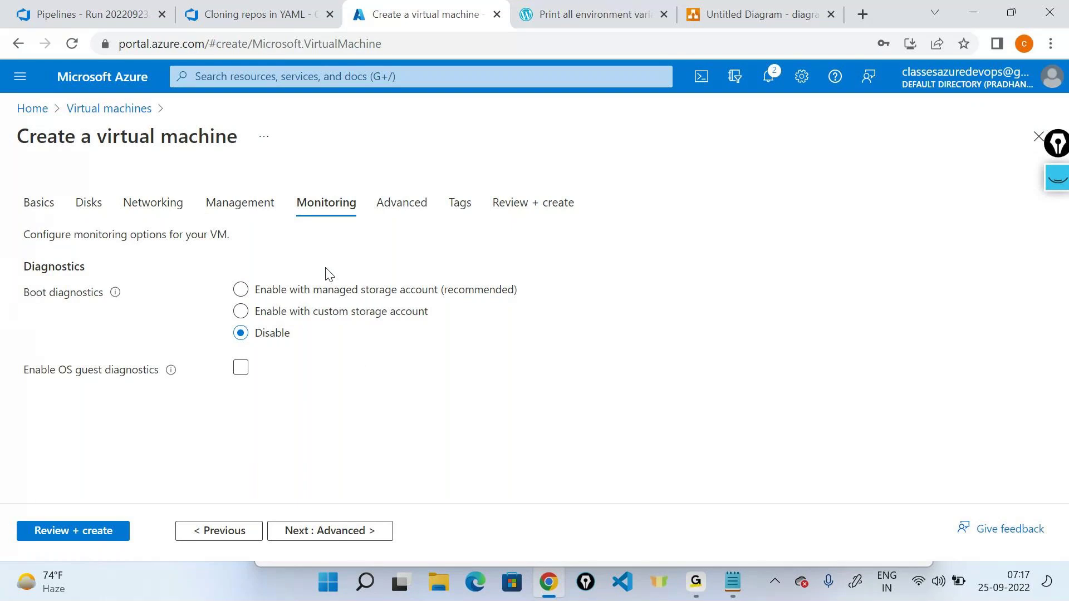
Step: Step through Advanced and Tags to Review + create, create the VM, and bring Notepad forward
{"action": "left_click", "coordinate": [341, 530]}
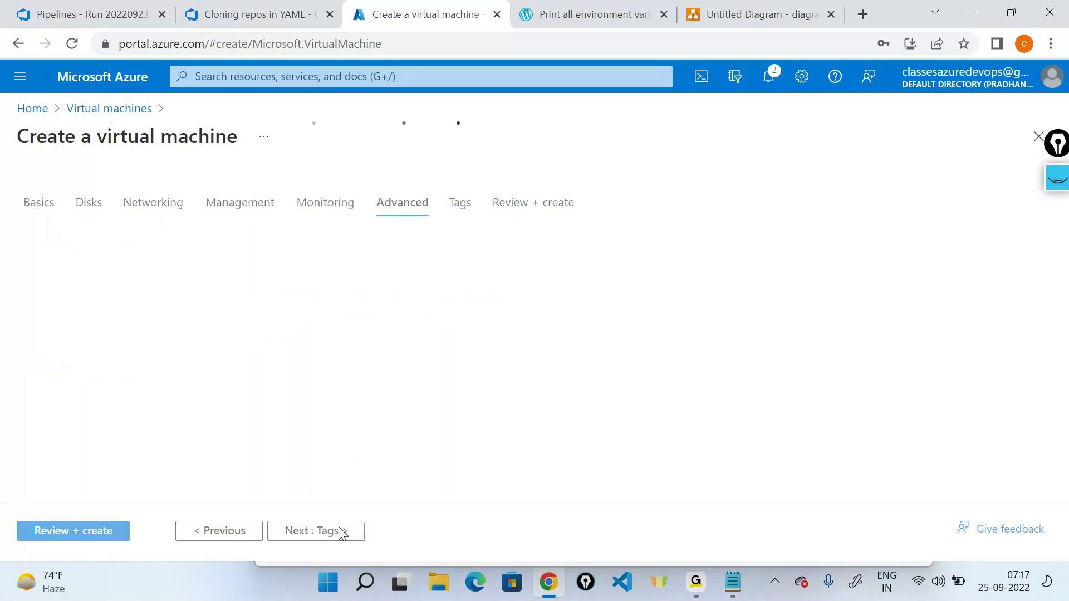
{"action": "left_click", "coordinate": [340, 530]}
{"action": "left_click", "coordinate": [342, 531]}
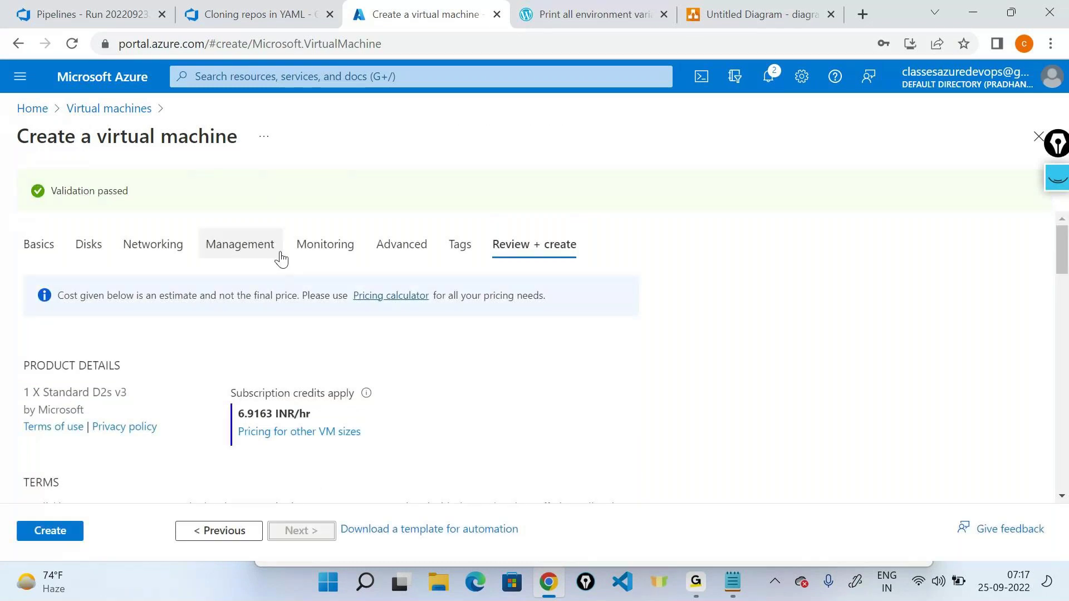
{"action": "left_click", "coordinate": [57, 526]}
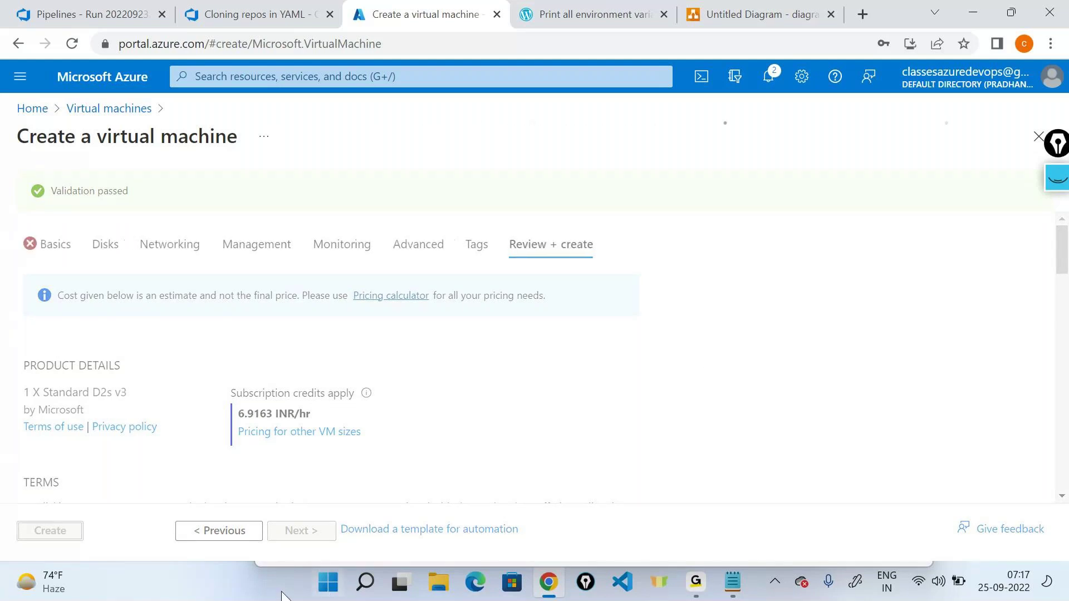
{"action": "left_click", "coordinate": [267, 569]}
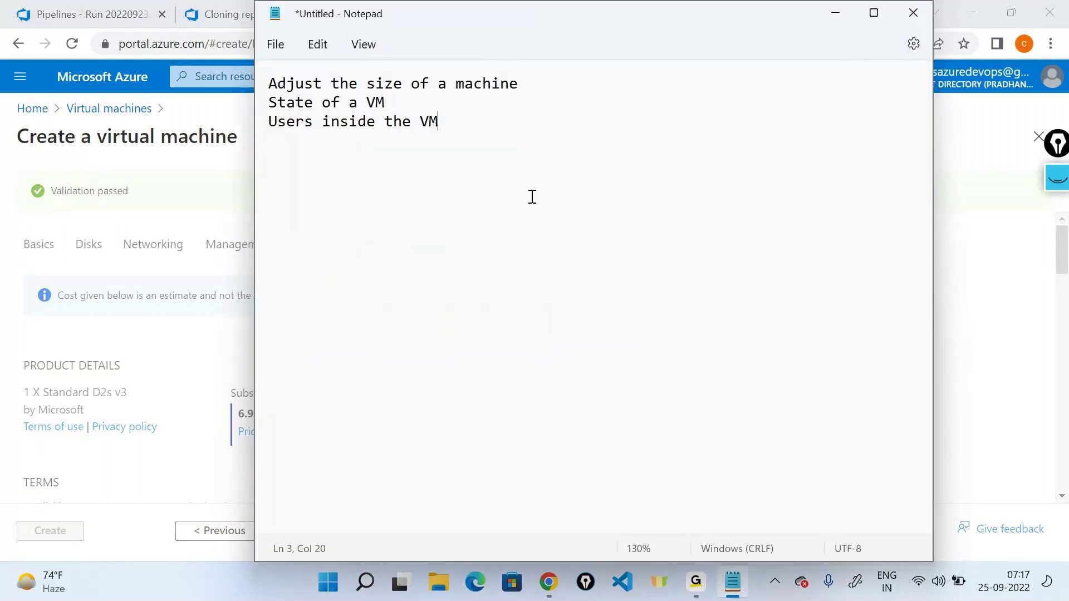
Step: Insert 'Reset the password' as a new first line of the notes
{"action": "left_click", "coordinate": [831, 9]}
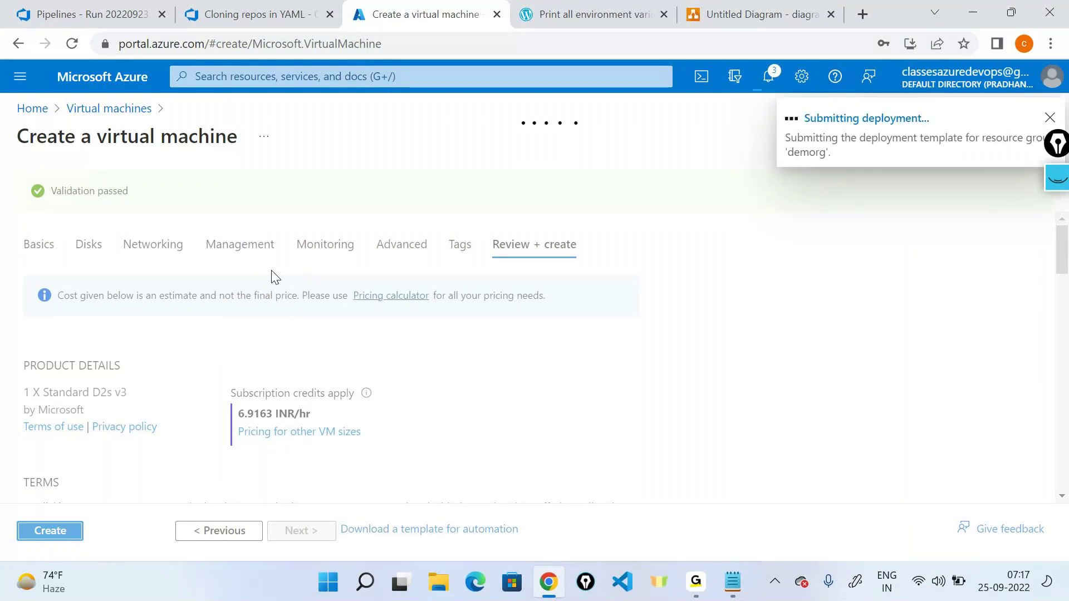
{"action": "key", "text": "alt+Tab"}
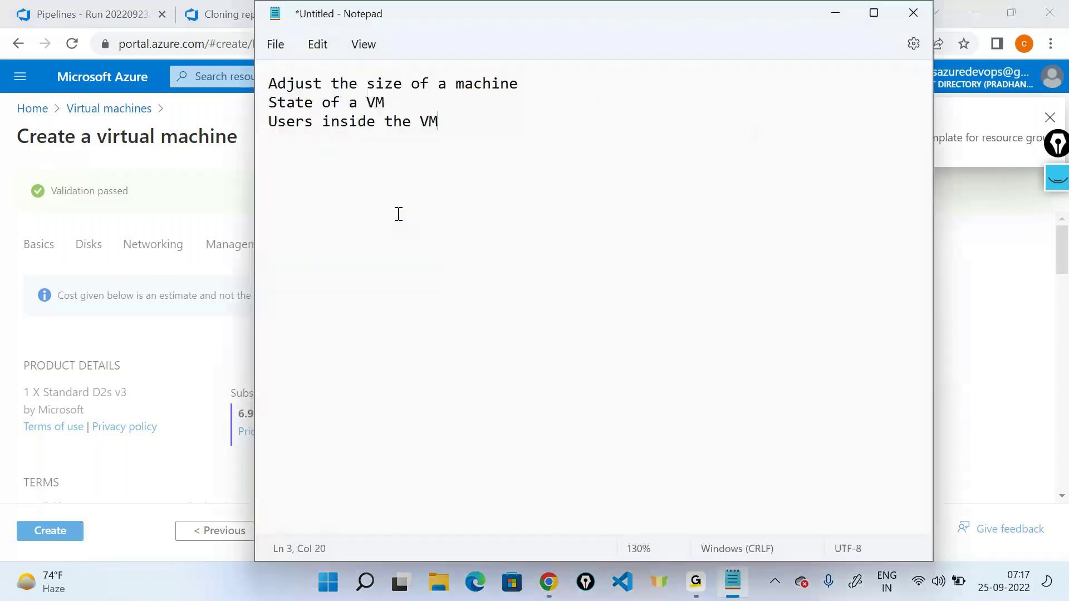
{"action": "left_click", "coordinate": [280, 78]}
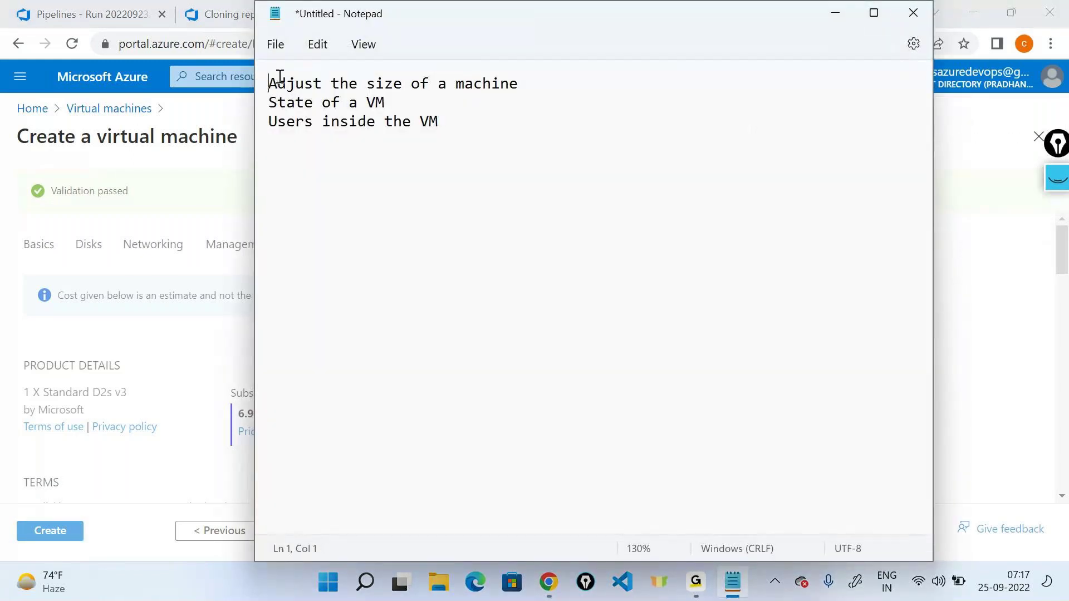
{"action": "key", "text": "Home"}
{"action": "key", "text": "Return"}
{"action": "key", "text": "Up"}
{"action": "type", "text": "Reset th"}
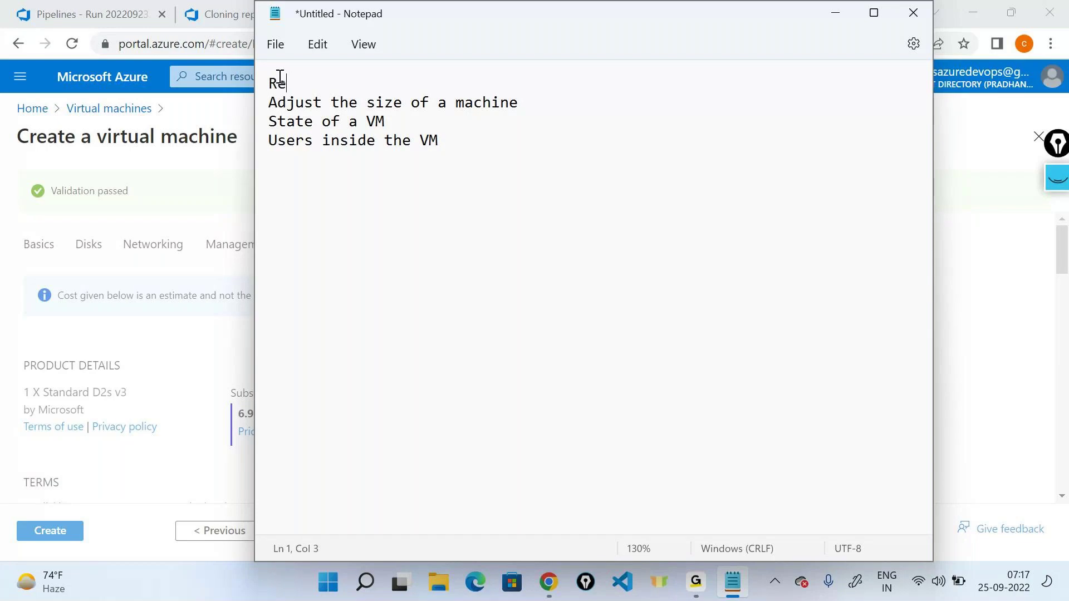
{"action": "type", "text": "password"}
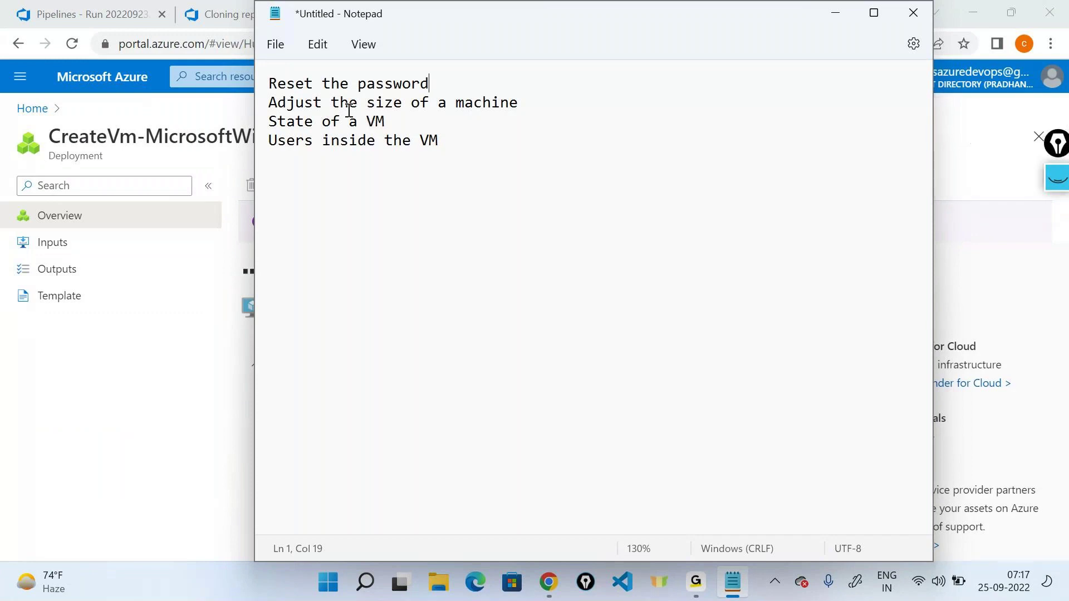
Step: Highlight each note line in turn while explaining, then minimize Notepad
{"action": "triple_click", "coordinate": [295, 110]}
{"action": "left_click", "coordinate": [449, 113]}
{"action": "triple_click", "coordinate": [442, 102]}
{"action": "left_click", "coordinate": [464, 112]}
{"action": "triple_click", "coordinate": [283, 119]}
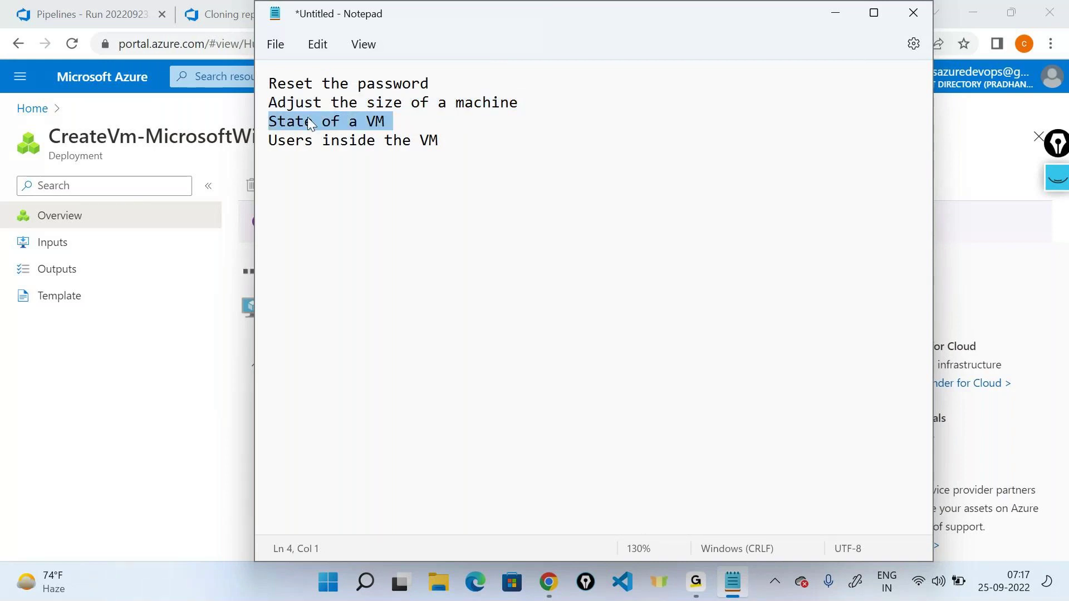
{"action": "double_click", "coordinate": [307, 117]}
{"action": "double_click", "coordinate": [352, 120]}
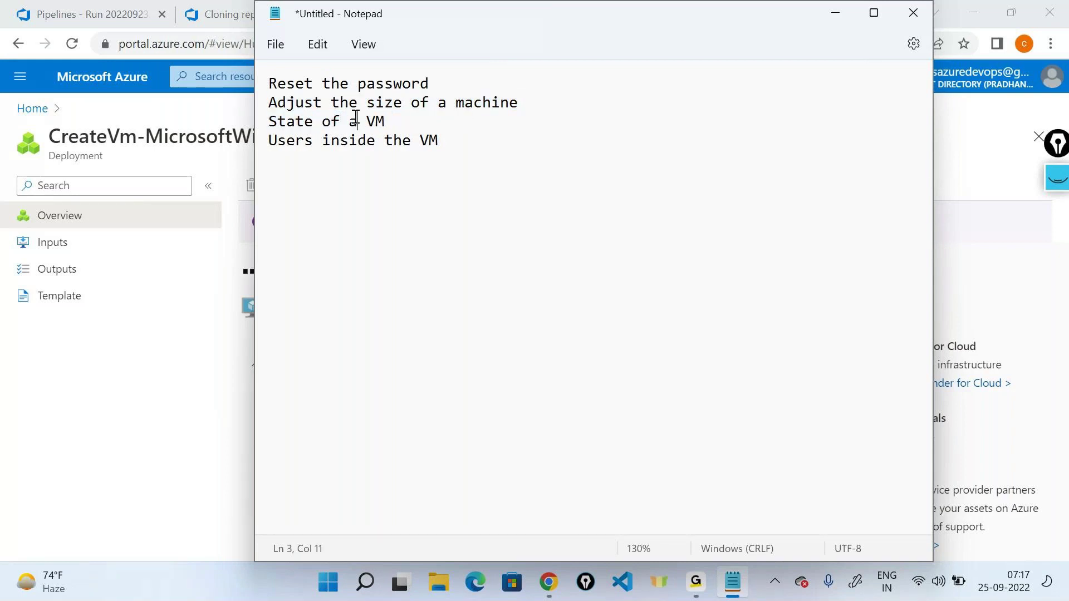
{"action": "left_click", "coordinate": [263, 149]}
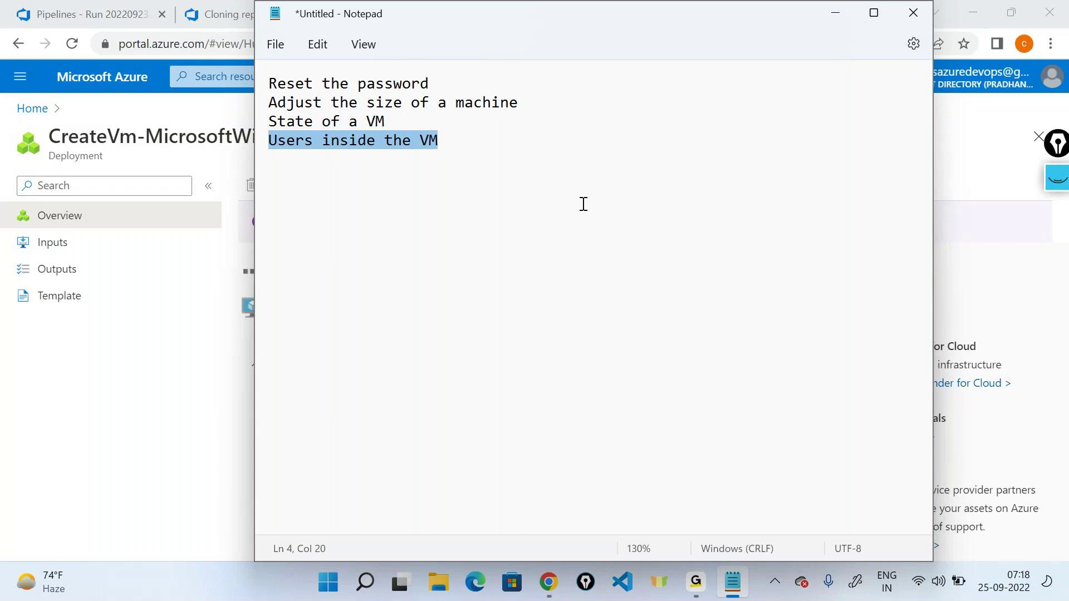
{"action": "left_click", "coordinate": [835, 12]}
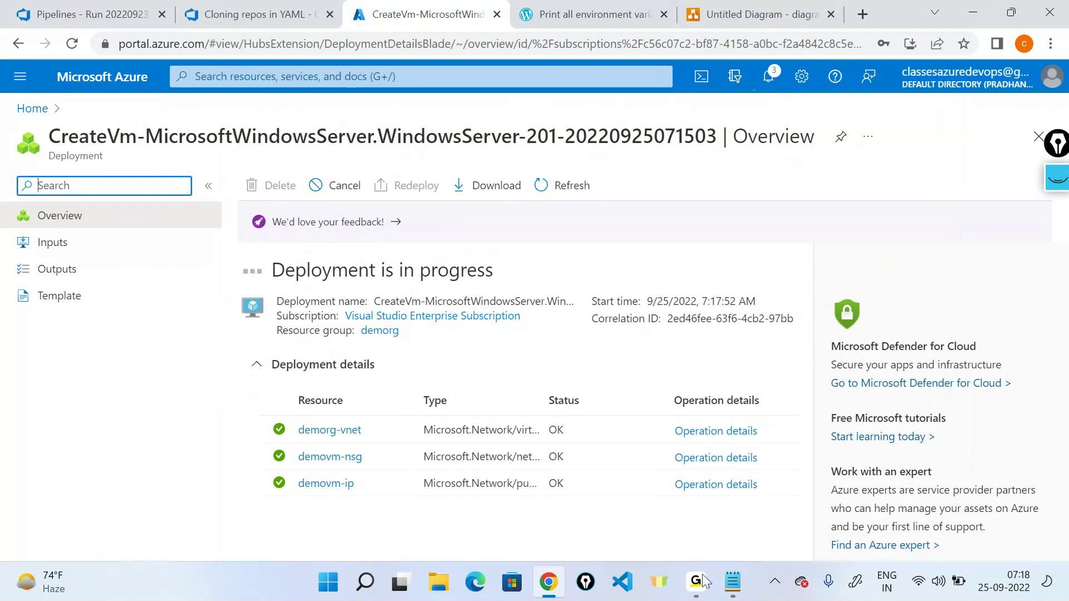
Step: Check the GoTo meeting windows, then go from the deployment overview to Azure Home
{"action": "left_click", "coordinate": [735, 490]}
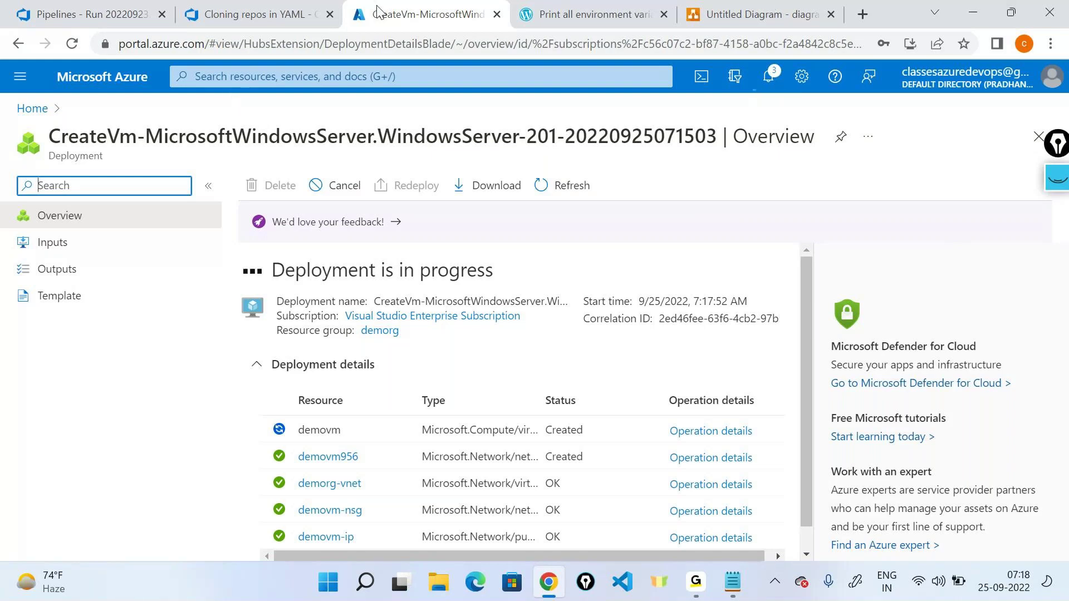
{"action": "left_click", "coordinate": [556, 183]}
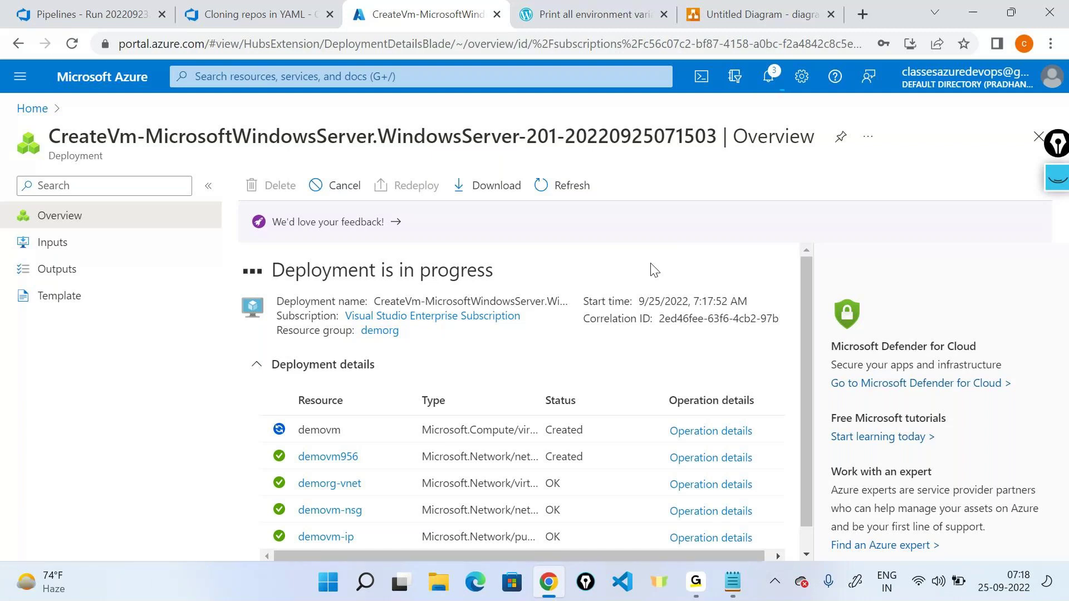
{"action": "left_click", "coordinate": [32, 108]}
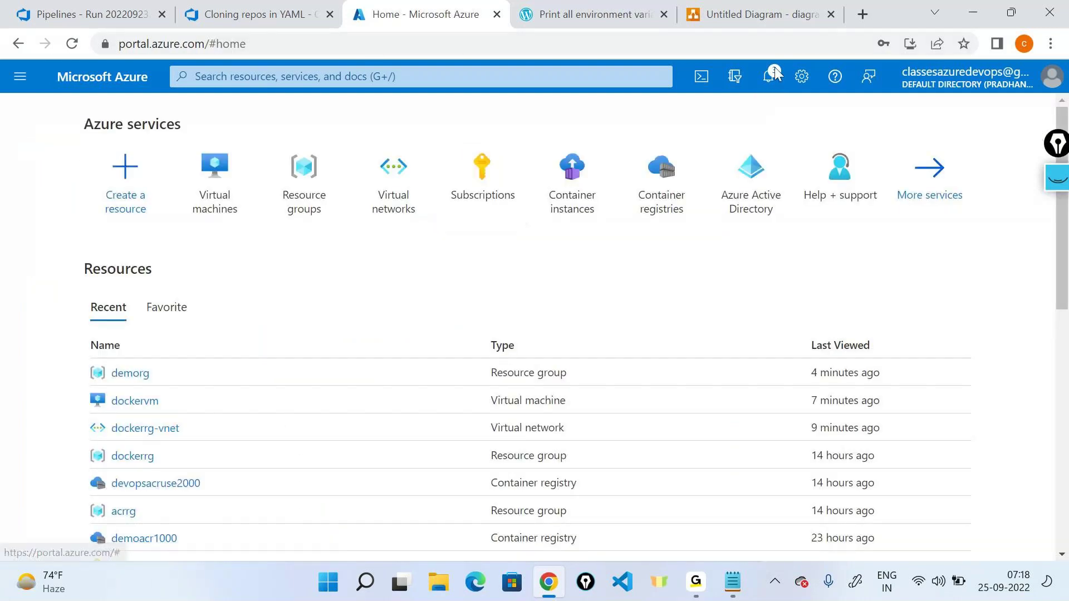
Step: Reopen the demovm deployment from notifications and wait for 'Your deployment is complete'
{"action": "left_click", "coordinate": [774, 79]}
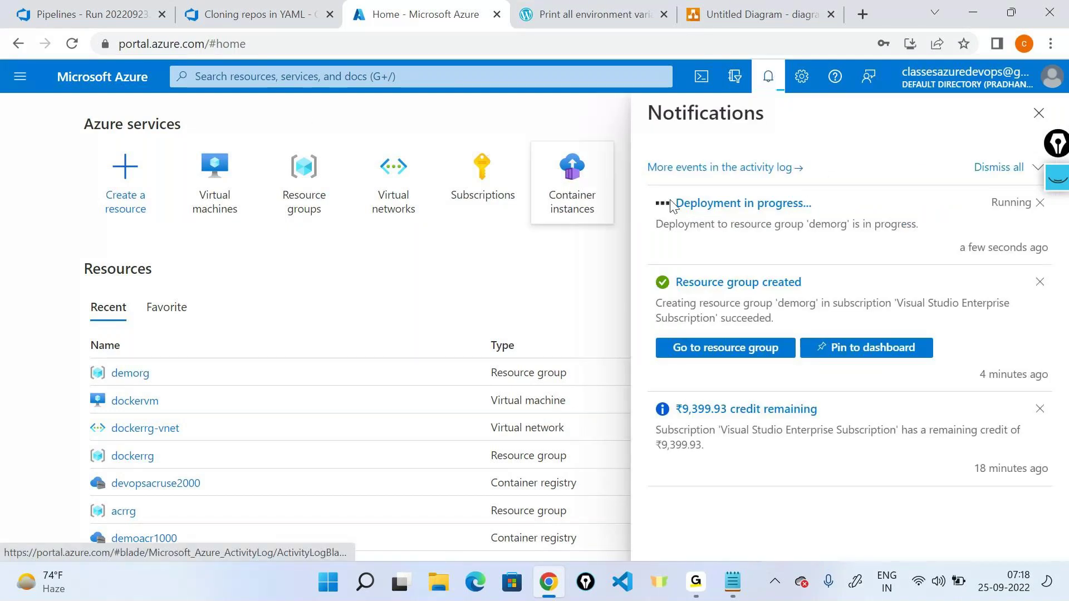
{"action": "left_click", "coordinate": [755, 215]}
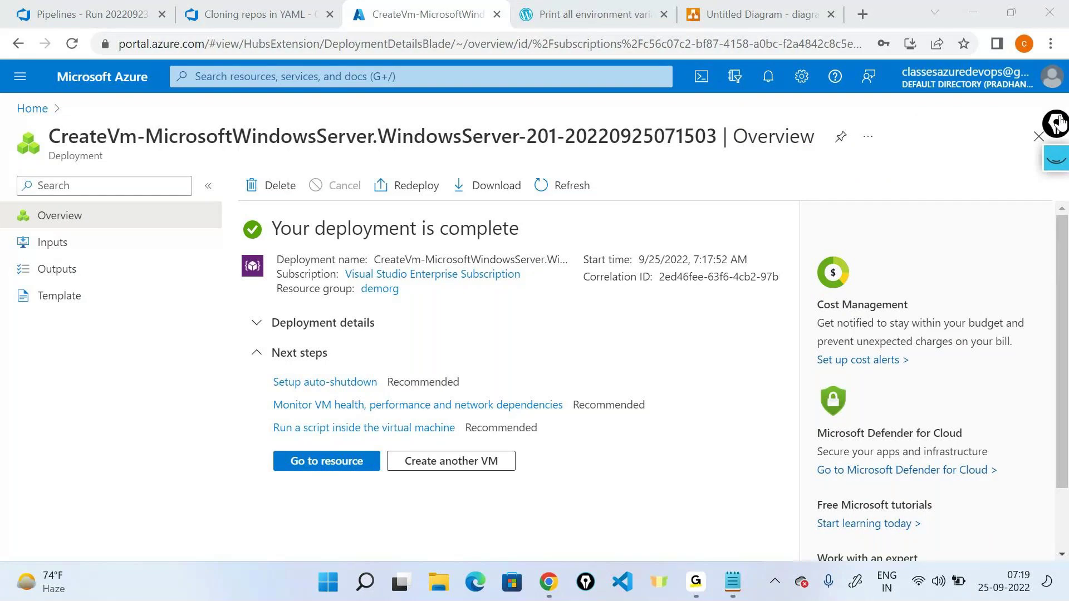
{"action": "left_click", "coordinate": [762, 14]}
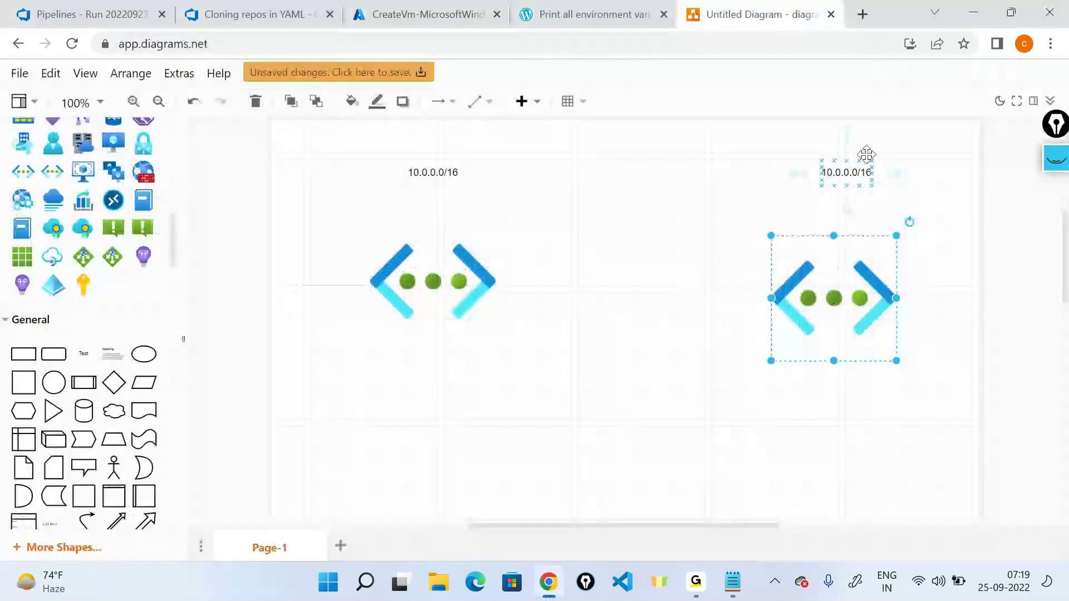
{"action": "left_click_drag", "start_coordinate": [745, 298], "coordinate": [468, 285]}
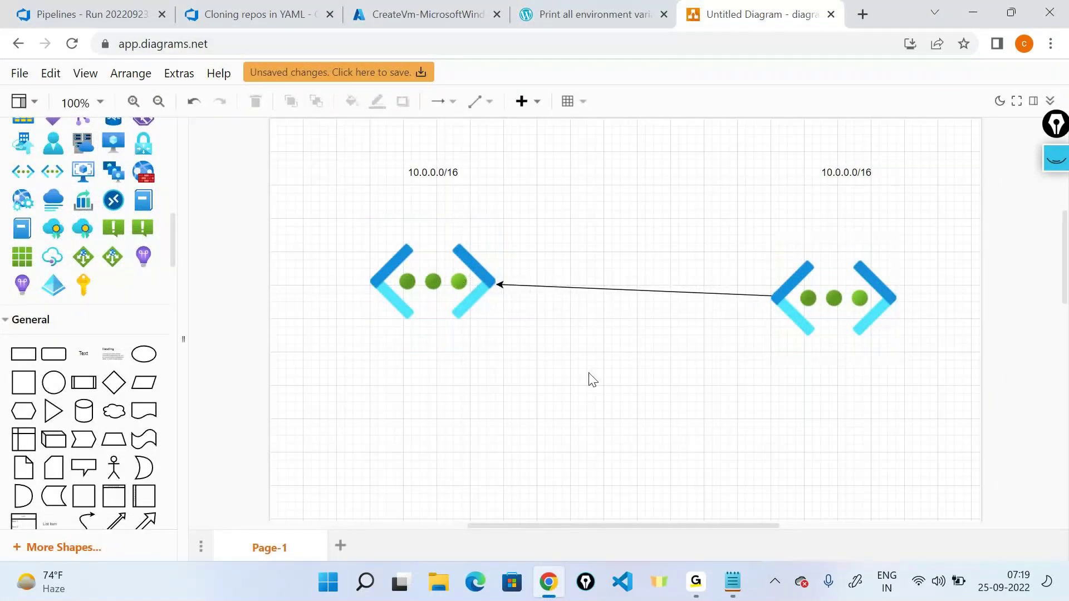
{"action": "left_click", "coordinate": [432, 172]}
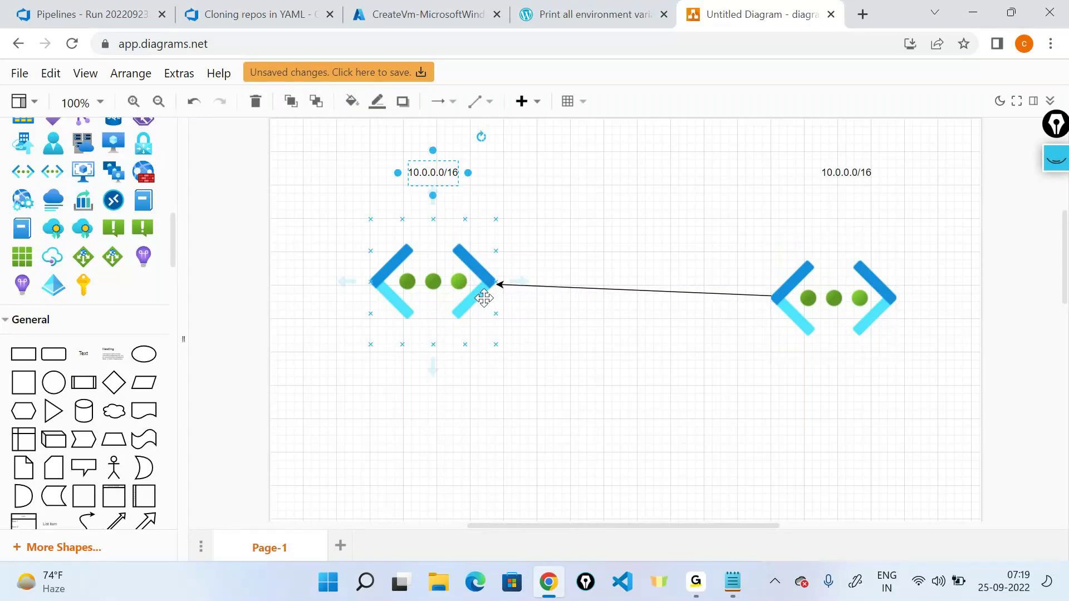
{"action": "left_click", "coordinate": [765, 171]}
{"action": "left_click", "coordinate": [644, 292]}
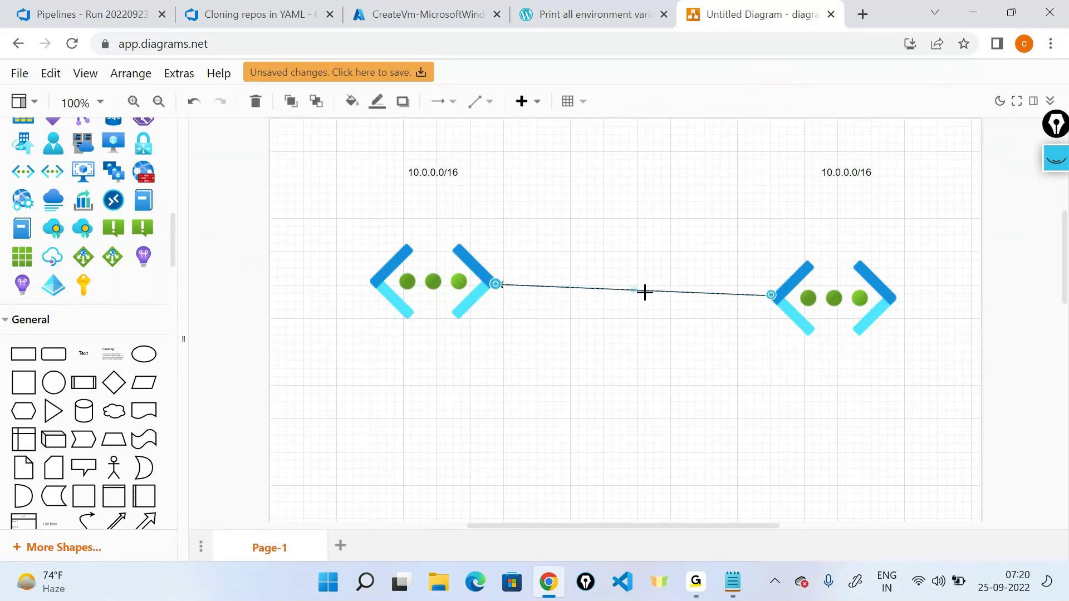
{"action": "key", "text": "Delete"}
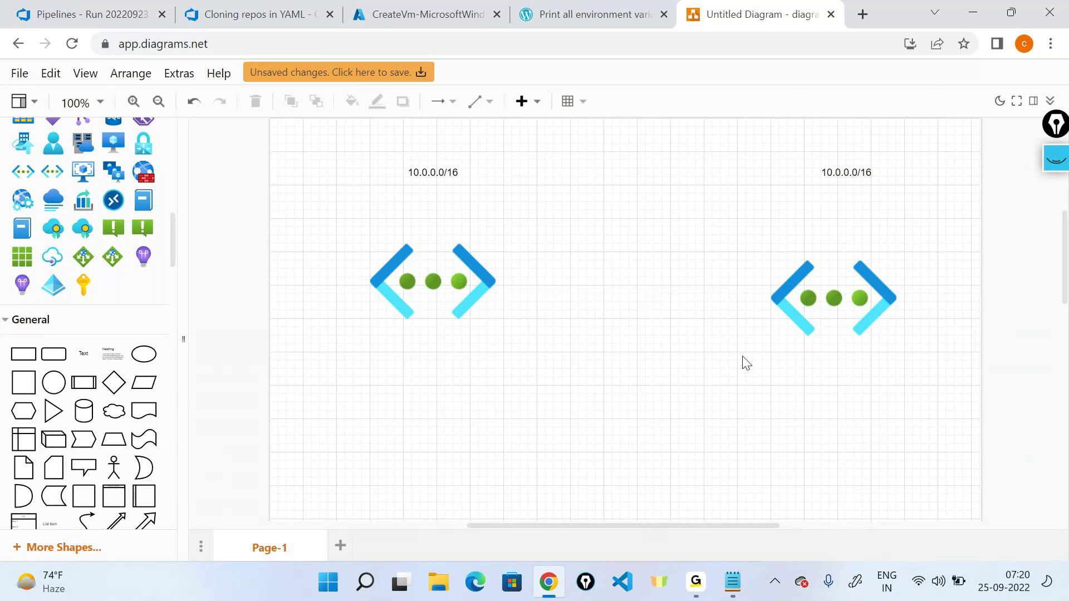
{"action": "left_click", "coordinate": [365, 14]}
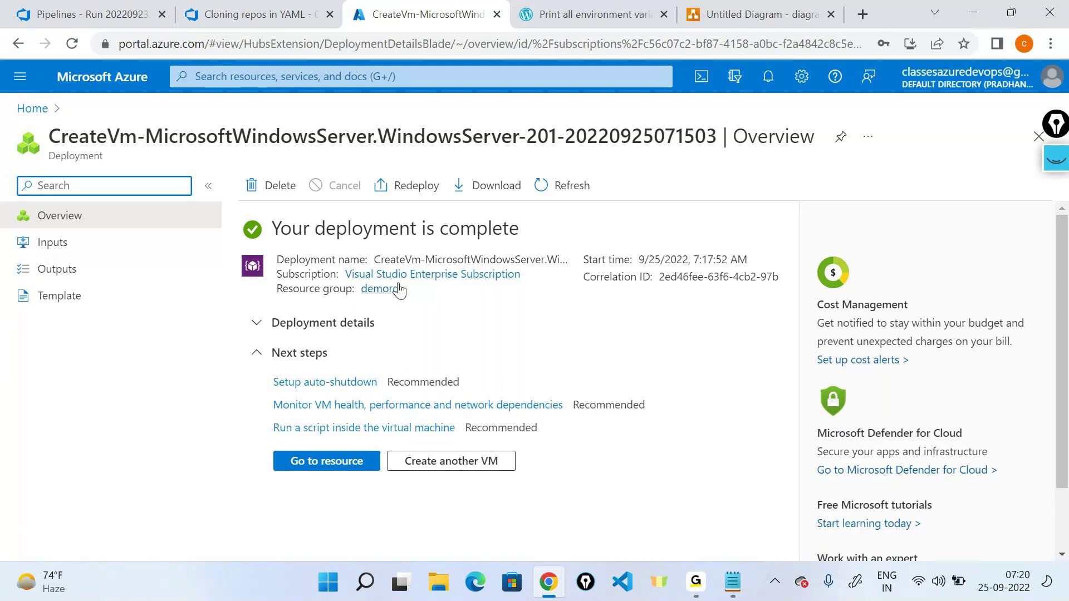
Step: Open demorg, collapse Essentials, and open demovm's Overview, highlighting its name
{"action": "left_click", "coordinate": [380, 288]}
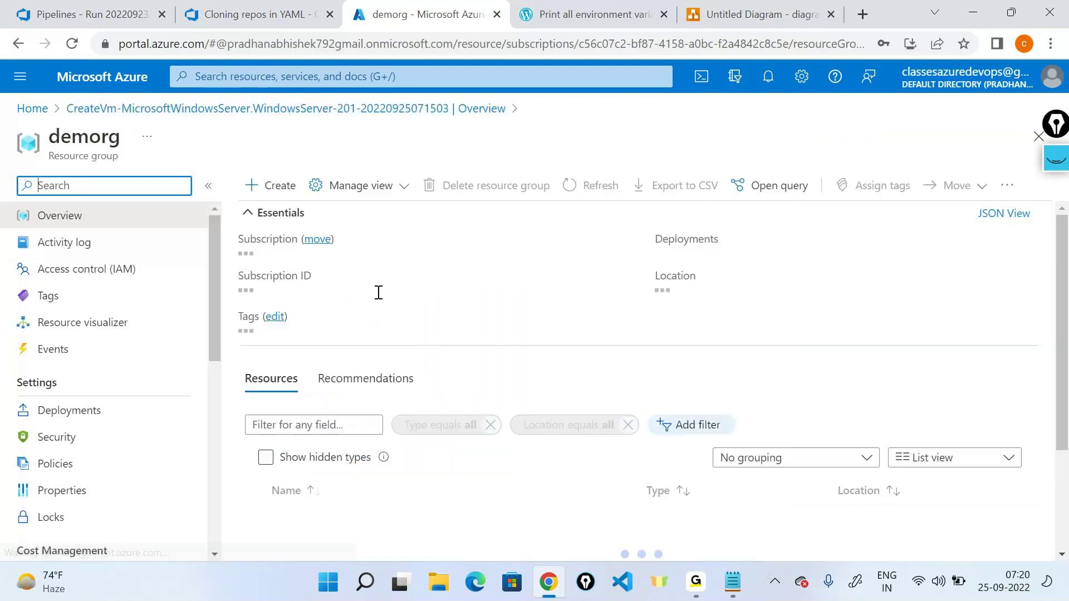
{"action": "left_click", "coordinate": [247, 212]}
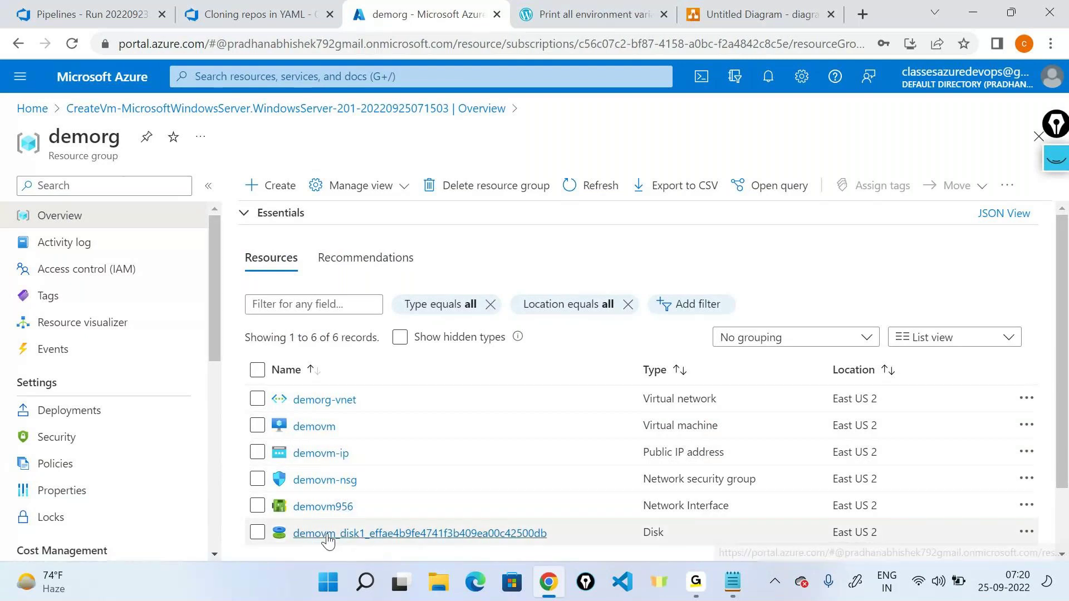
{"action": "left_click", "coordinate": [323, 426]}
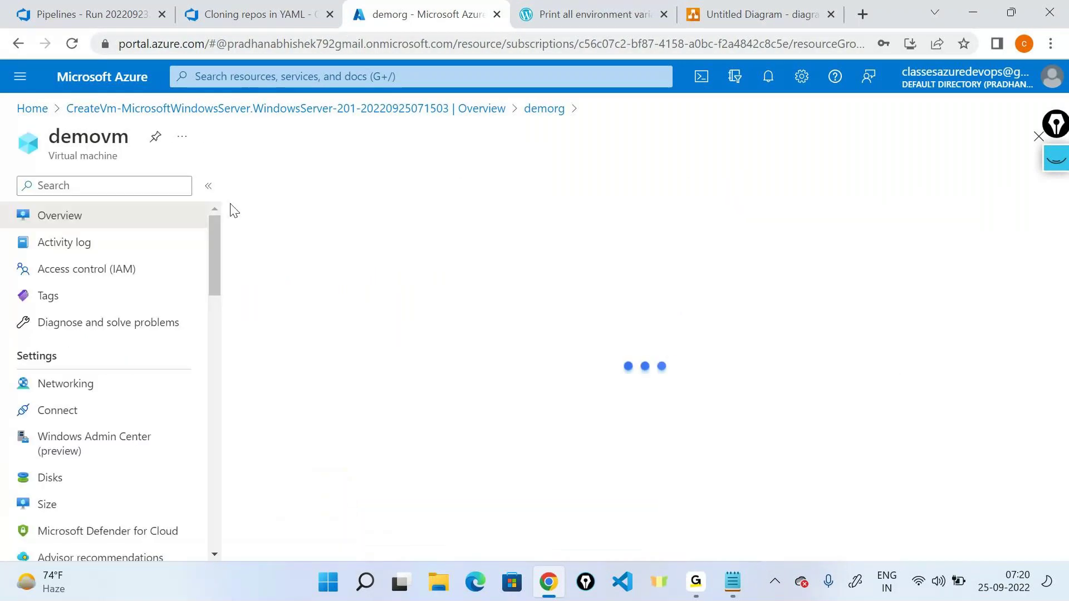
{"action": "double_click", "coordinate": [95, 142]}
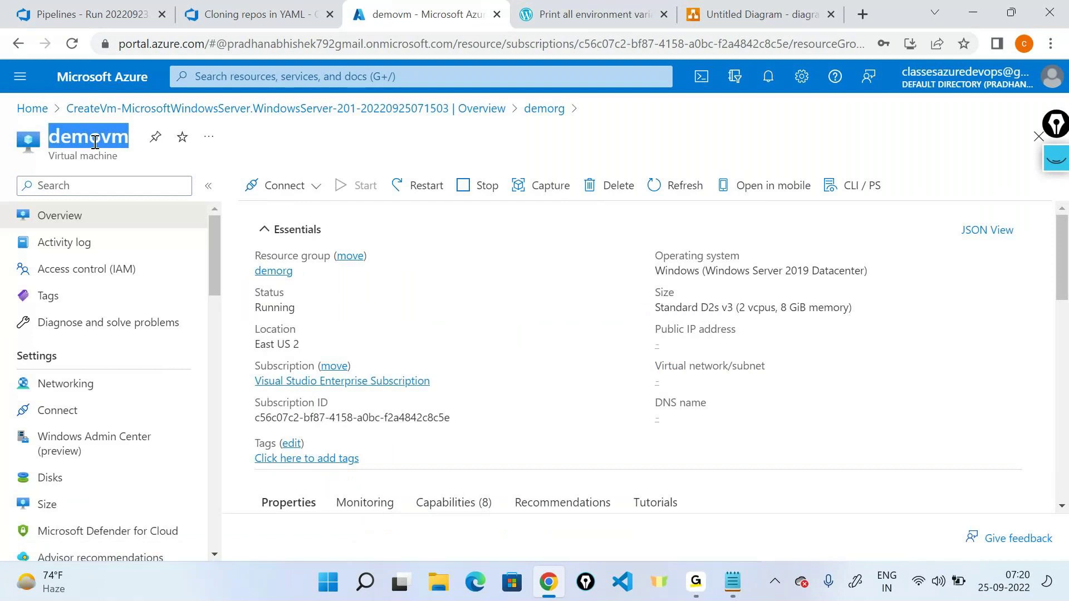
{"action": "left_click", "coordinate": [96, 142]}
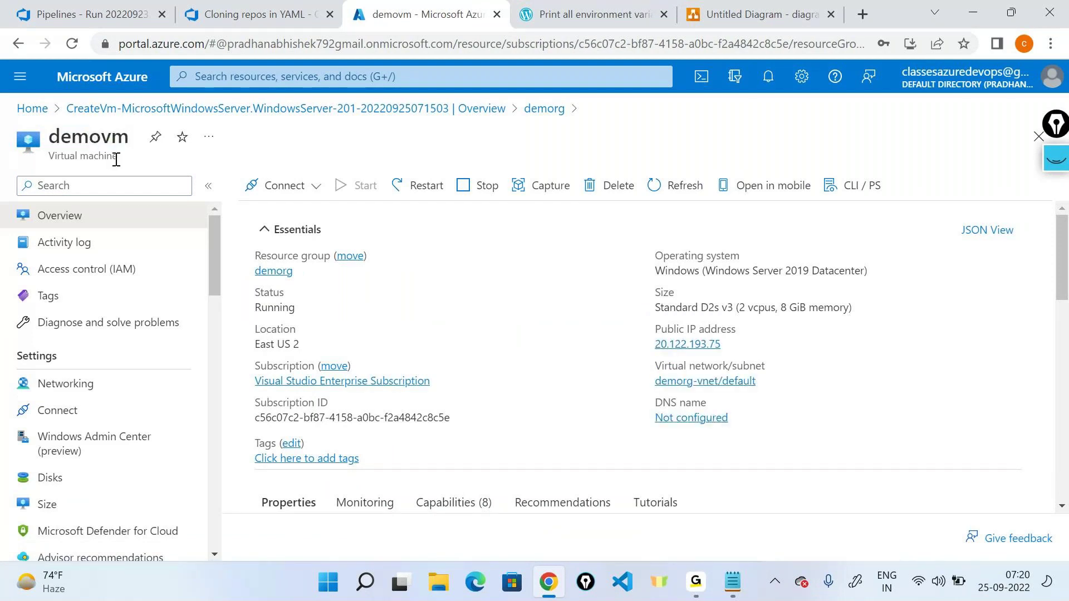
{"action": "left_click", "coordinate": [119, 186]}
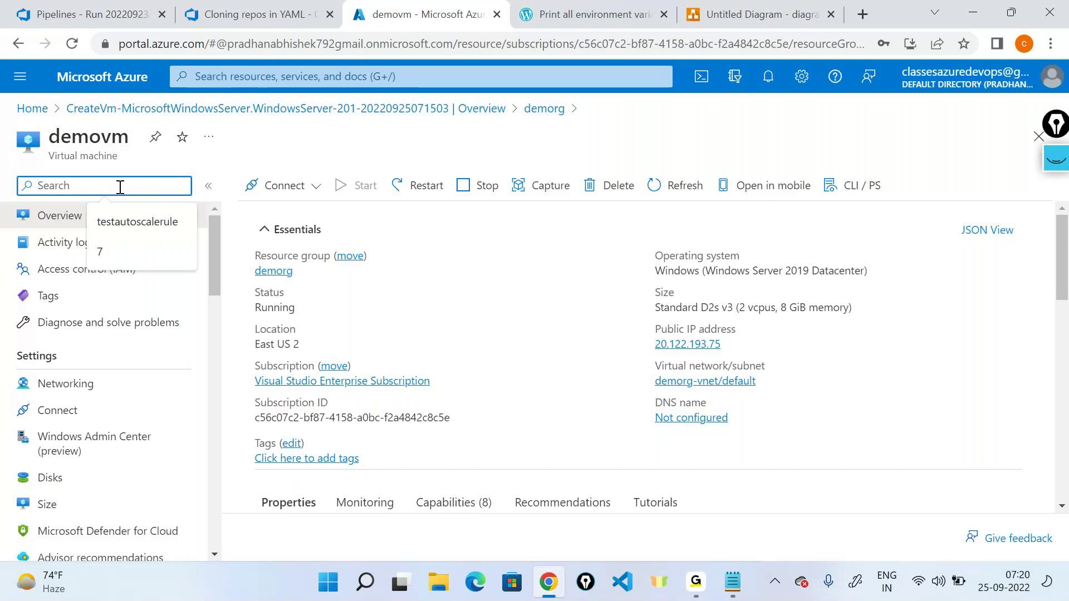
{"action": "type", "text": "resr"}
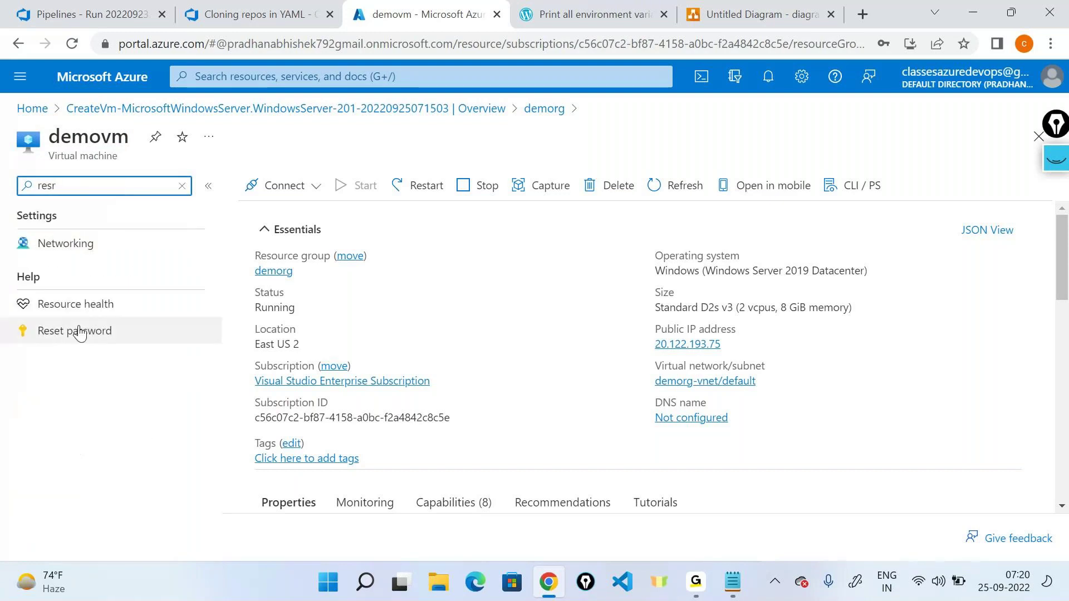
{"action": "left_click", "coordinate": [78, 330]}
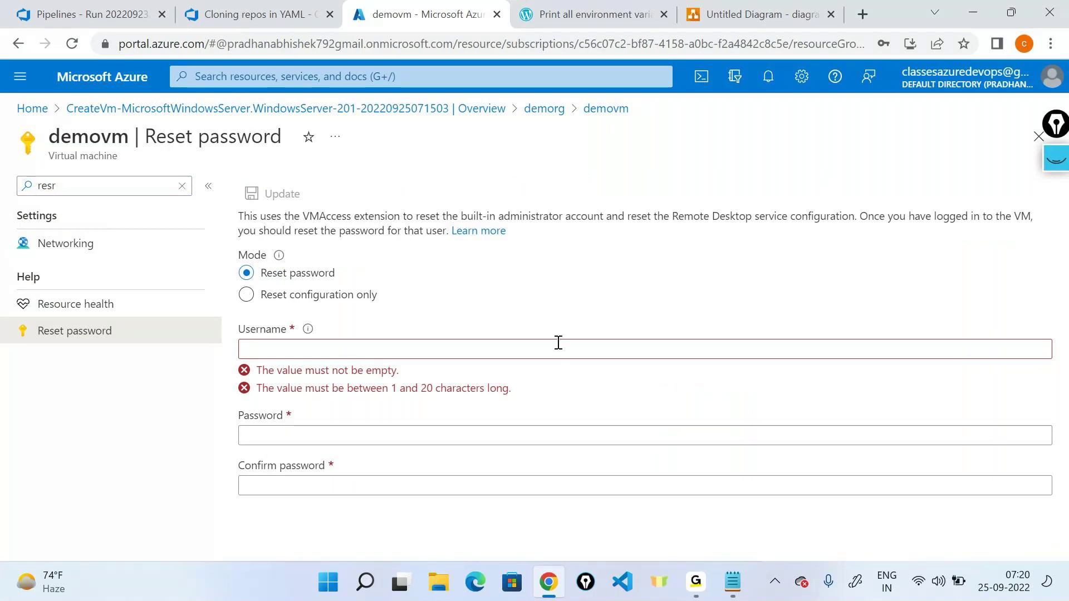
{"action": "left_click", "coordinate": [182, 185]}
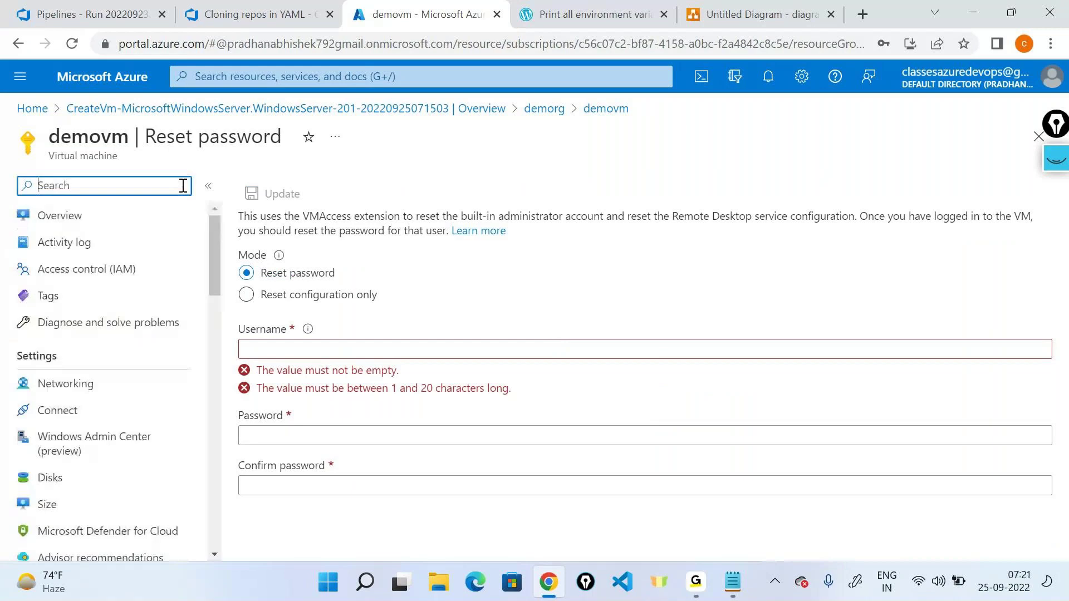
{"action": "left_click", "coordinate": [103, 216]}
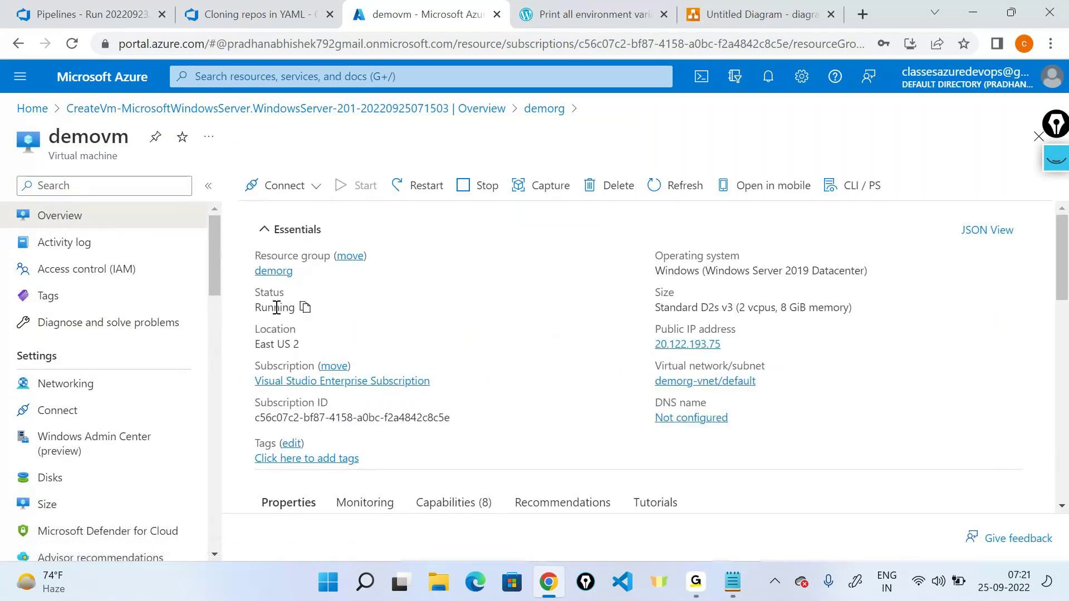
{"action": "double_click", "coordinate": [276, 308]}
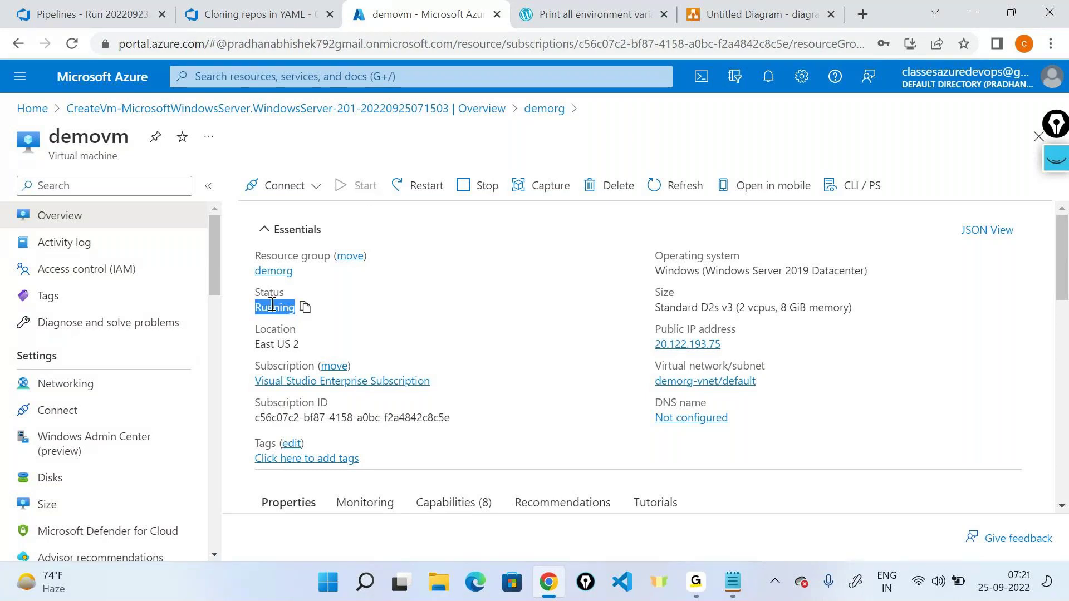
{"action": "scroll", "coordinate": [163, 292], "scroll_direction": "down", "scroll_amount": 20}
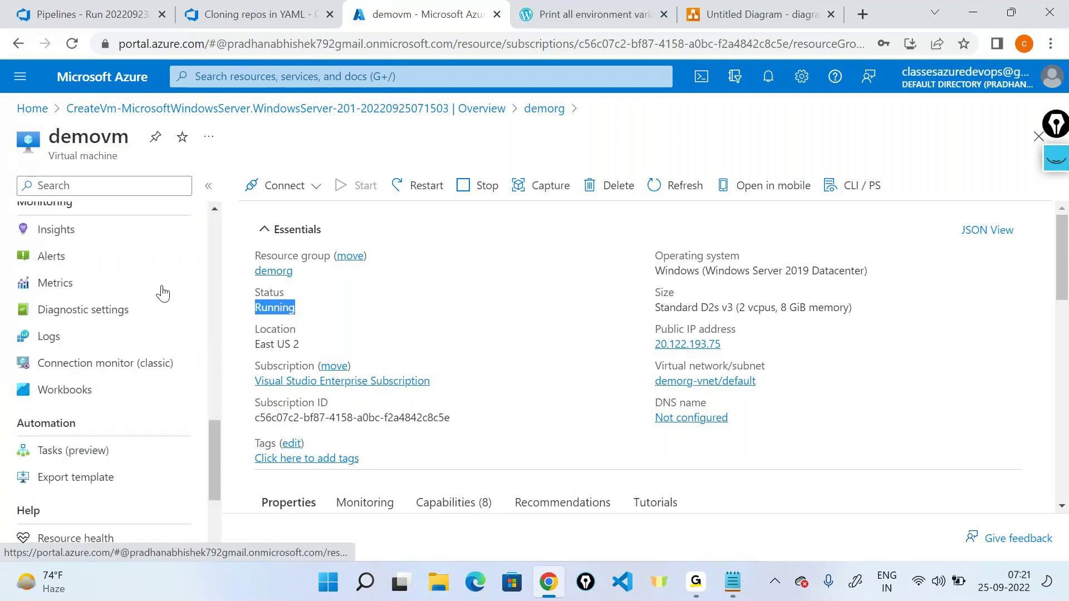
Step: Reset demovm's password for admin user dummyuser with a confirmed new password and click Update
{"action": "left_click", "coordinate": [75, 438]}
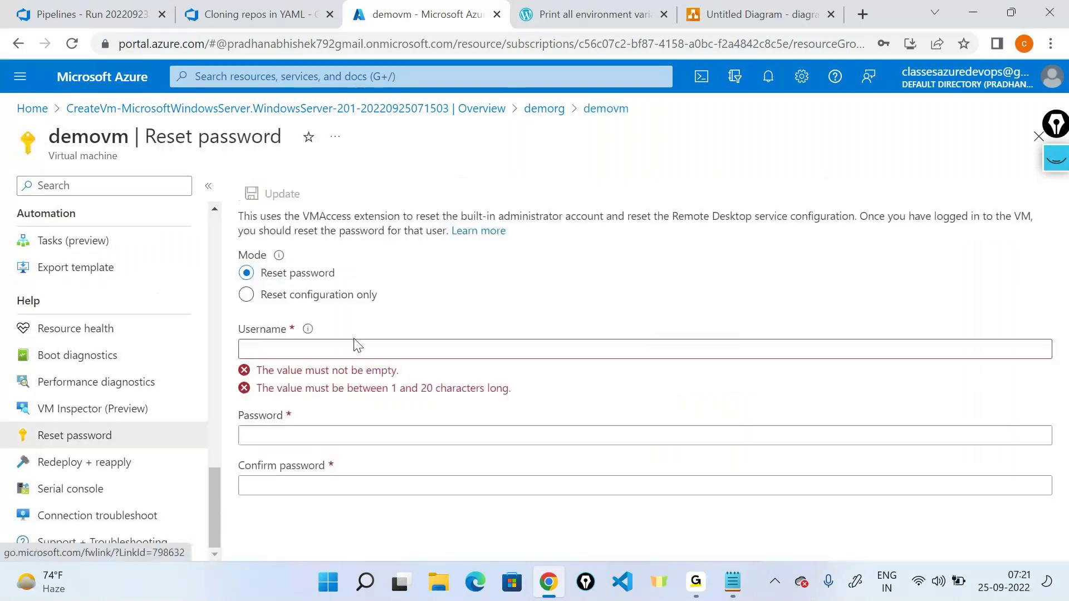
{"action": "left_click", "coordinate": [321, 353]}
{"action": "type", "text": "test"}
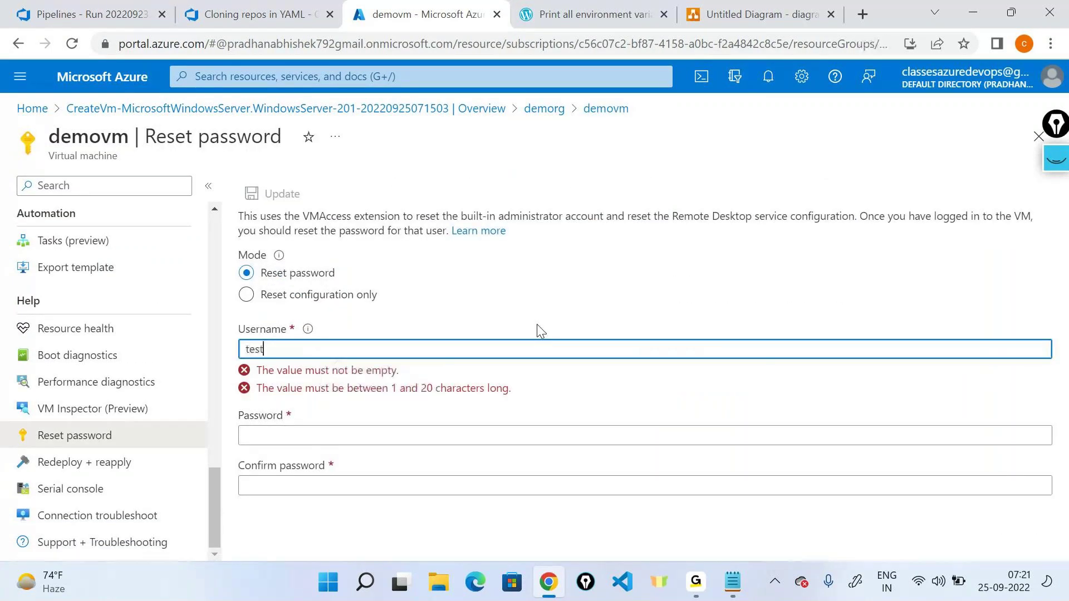
{"action": "type", "text": "user"}
{"action": "key", "text": "Tab"}
{"action": "type", "text": "********"}
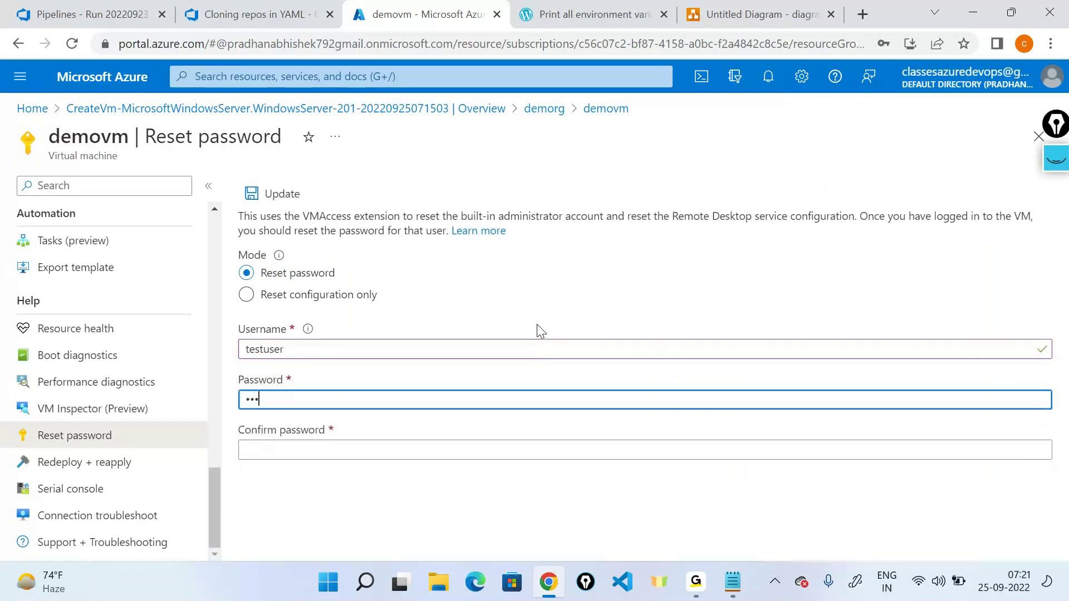
{"action": "type", "text": "*****"}
{"action": "key", "text": "Tab"}
{"action": "type", "text": "*************"}
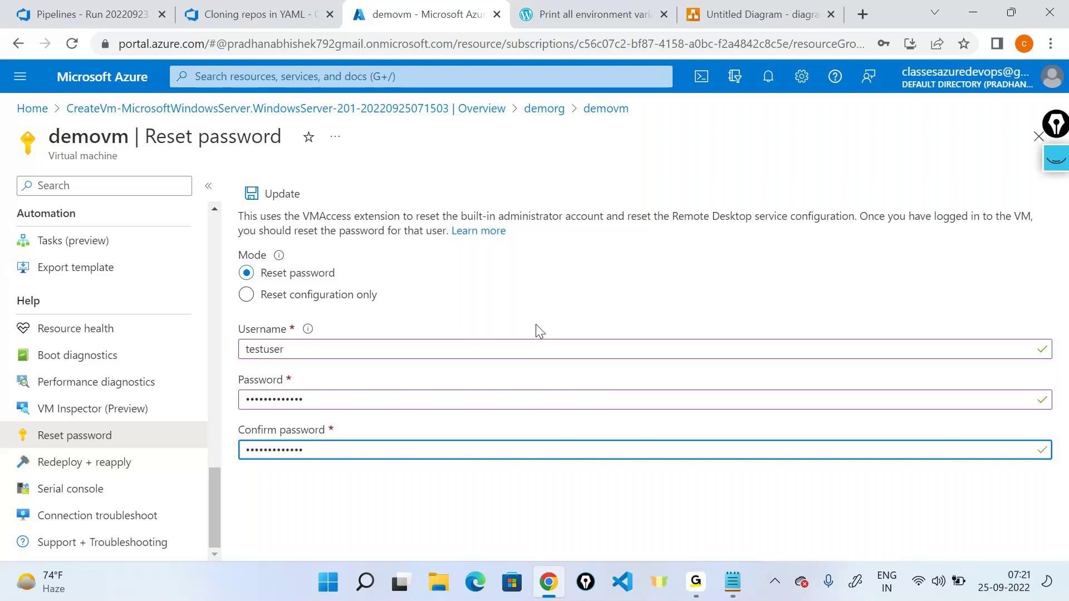
{"action": "left_click", "coordinate": [302, 349]}
{"action": "key", "text": "ctrl+a"}
{"action": "type", "text": "dummyuser"}
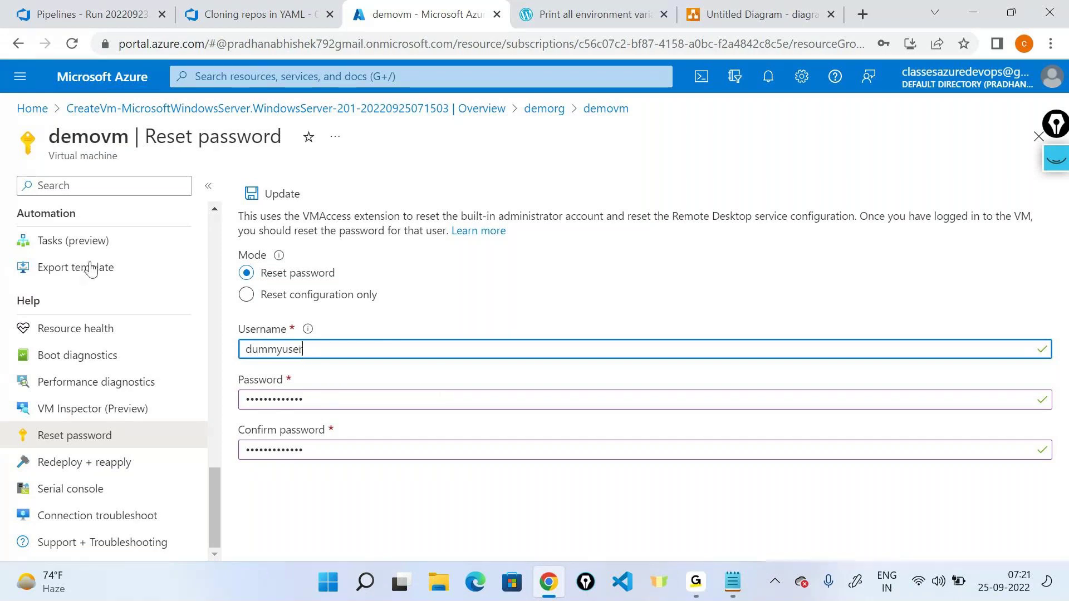
{"action": "left_click", "coordinate": [273, 193]}
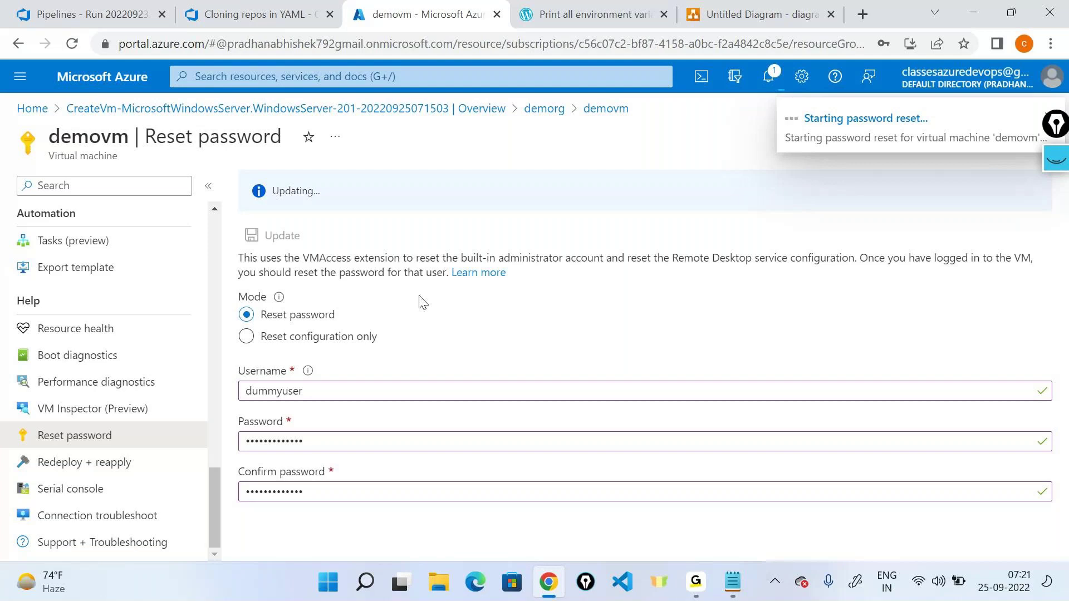
Step: Highlight dummyuser and check the running password reset in notifications before moving to the diagram
{"action": "left_click_drag", "start_coordinate": [305, 391], "coordinate": [230, 399]}
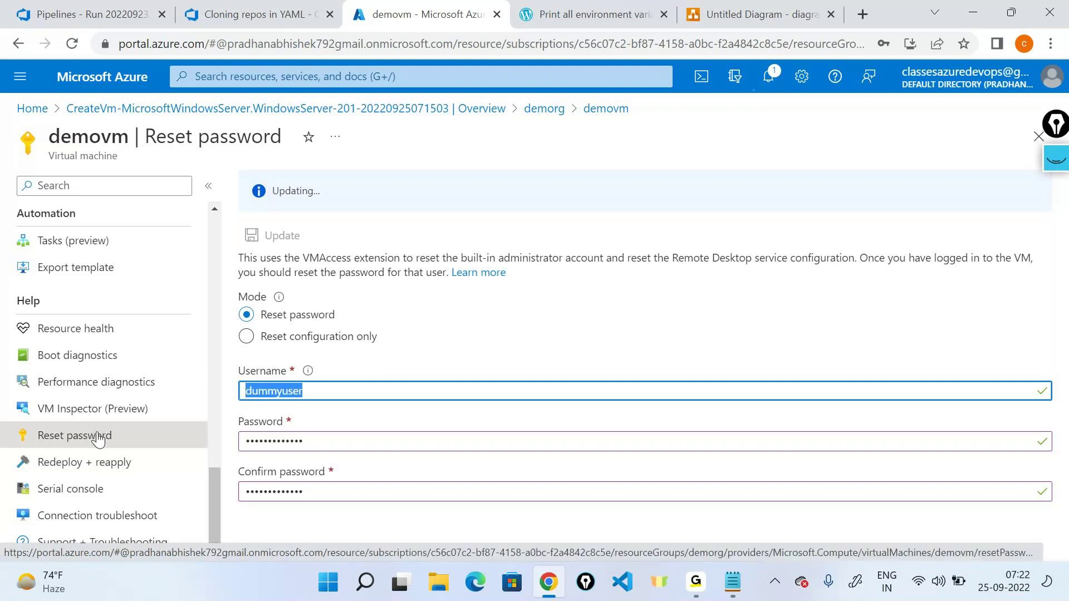
{"action": "scroll", "coordinate": [98, 439], "scroll_direction": "up", "scroll_amount": 15}
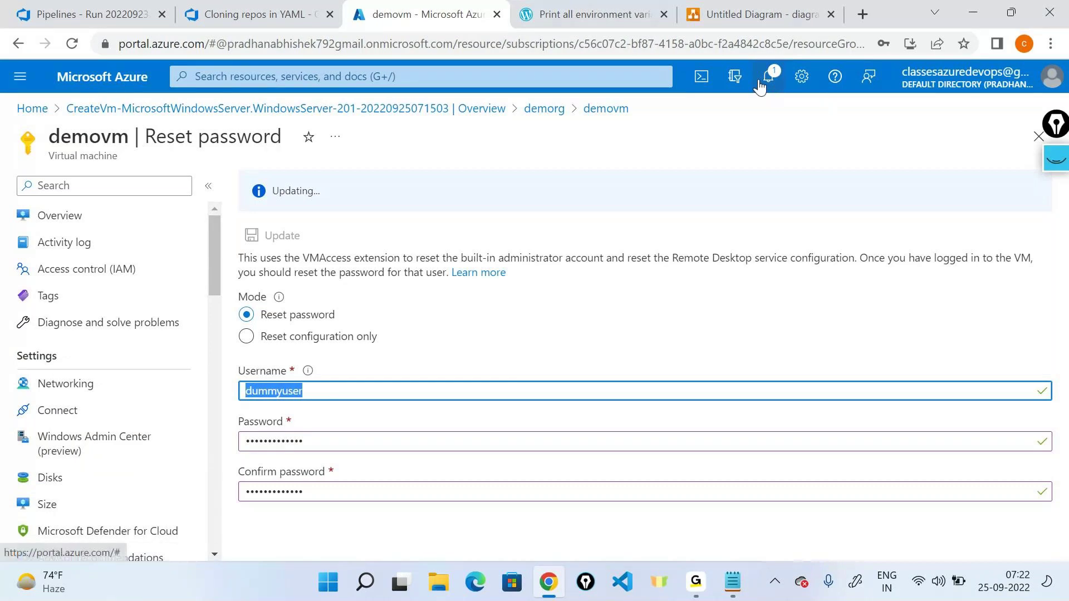
{"action": "left_click", "coordinate": [760, 82]}
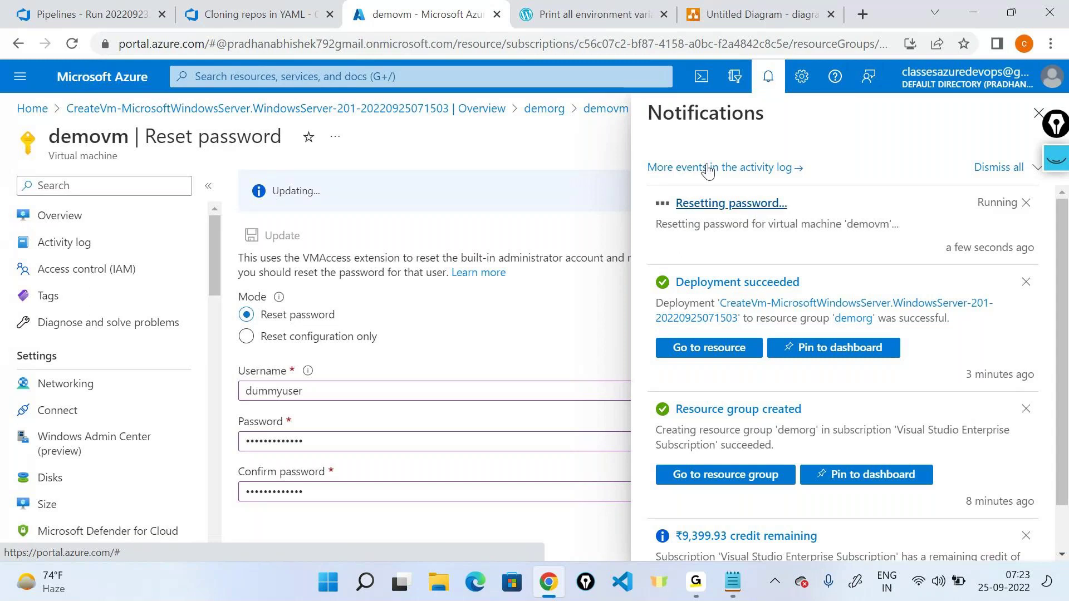
{"action": "left_click", "coordinate": [753, 15]}
Step: Add Page-2 and place an 80 x 80 virtual network icon near the top
{"action": "left_click", "coordinate": [806, 317]}
{"action": "left_click", "coordinate": [340, 546]}
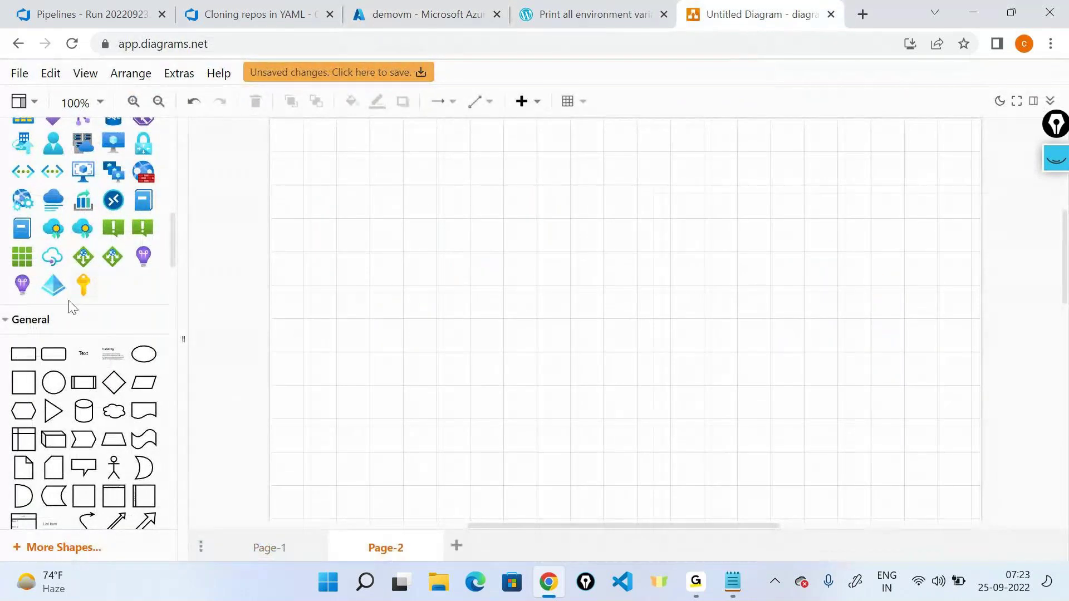
{"action": "scroll", "coordinate": [72, 308], "scroll_direction": "up", "scroll_amount": 3}
{"action": "left_click", "coordinate": [23, 337]}
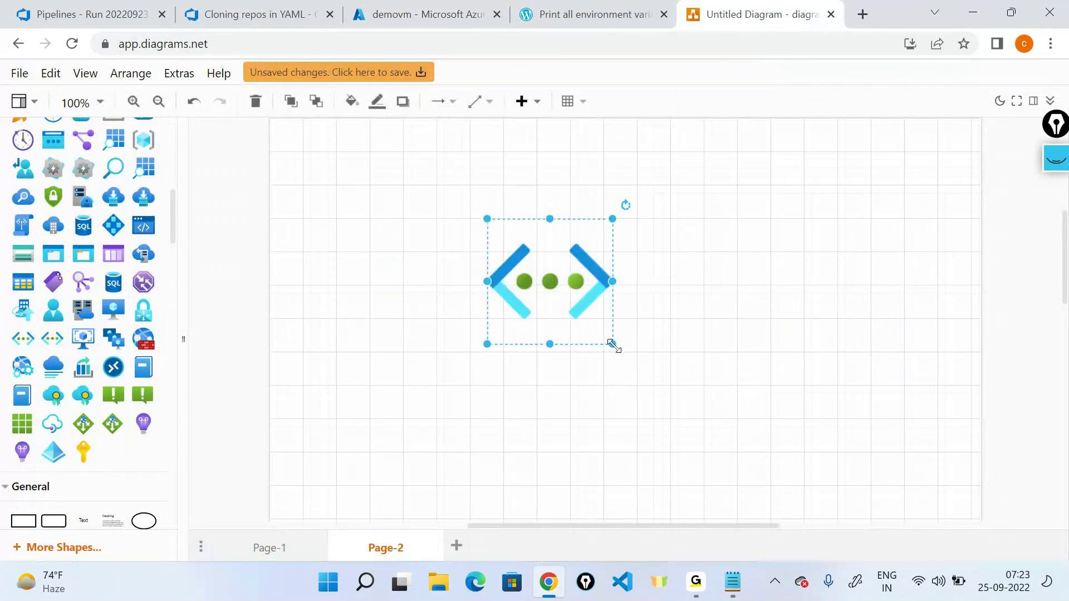
{"action": "left_click_drag", "start_coordinate": [613, 346], "coordinate": [573, 301]}
{"action": "left_click_drag", "start_coordinate": [543, 265], "coordinate": [605, 206]}
{"action": "left_click_drag", "start_coordinate": [638, 244], "coordinate": [622, 227]}
{"action": "left_click_drag", "start_coordinate": [584, 190], "coordinate": [484, 315]}
Step: Copy the network icon to the lower left and connect the top icon to it
{"action": "left_click", "coordinate": [583, 206]}
{"action": "left_click_drag", "start_coordinate": [589, 248], "coordinate": [489, 315]}
{"action": "left_click", "coordinate": [701, 323]}
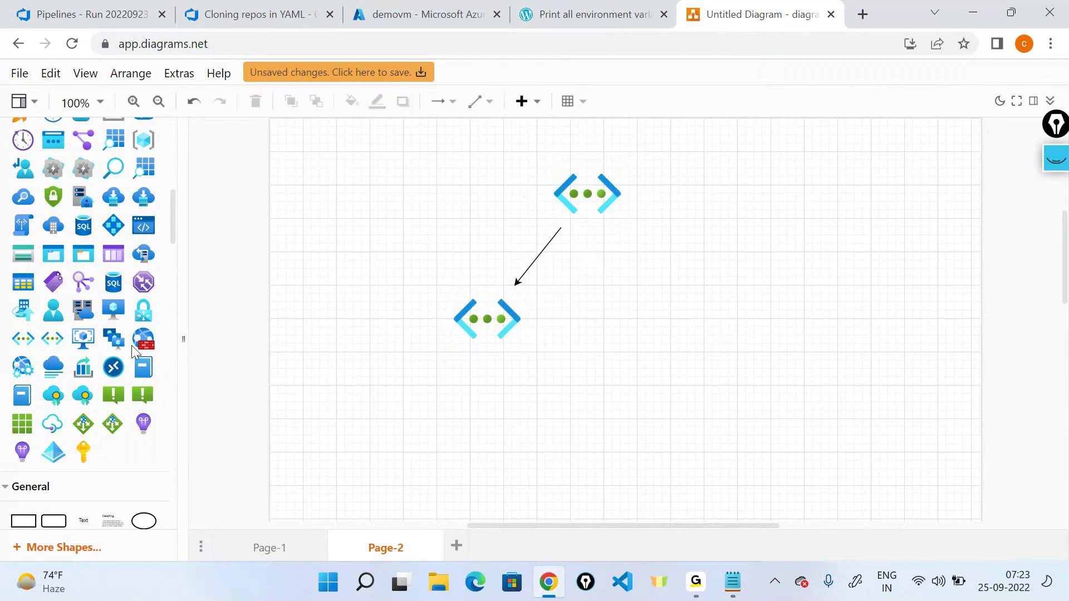
Step: Add a General rectangle and enlarge it into a large container box
{"action": "scroll", "coordinate": [132, 349], "scroll_direction": "down", "scroll_amount": 3}
{"action": "left_click_drag", "start_coordinate": [23, 354], "coordinate": [487, 356]}
{"action": "left_click_drag", "start_coordinate": [591, 403], "coordinate": [847, 526]}
{"action": "left_click", "coordinate": [916, 382]}
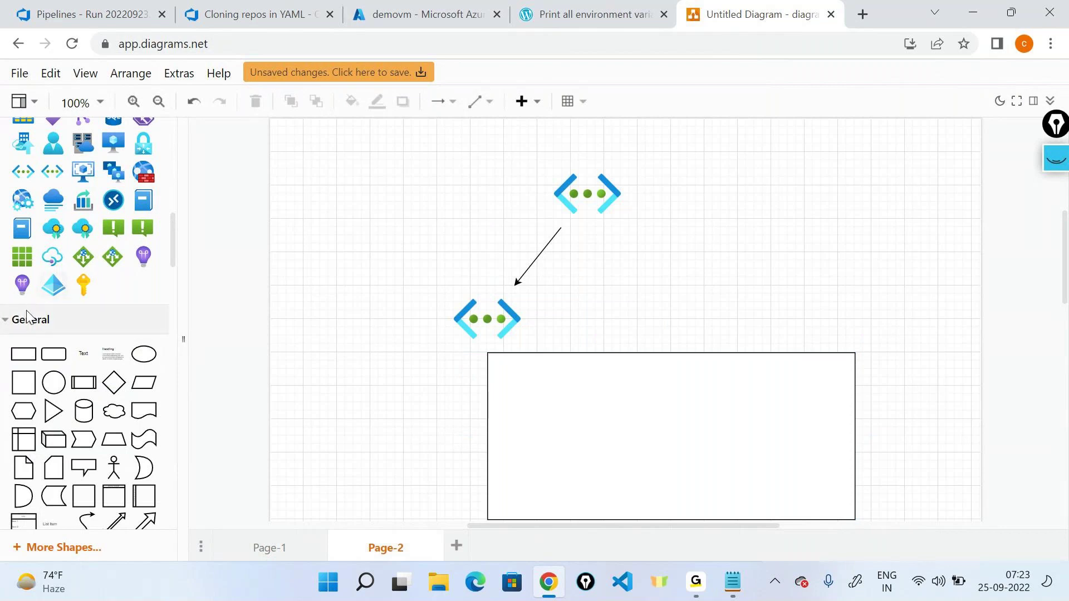
Step: Add a shield icon from the Azure library, sized 80 x 80
{"action": "scroll", "coordinate": [26, 310], "scroll_direction": "up", "scroll_amount": 1}
{"action": "scroll", "coordinate": [26, 310], "scroll_direction": "up", "scroll_amount": 2}
{"action": "scroll", "coordinate": [25, 310], "scroll_direction": "up", "scroll_amount": 1}
{"action": "left_click_drag", "start_coordinate": [113, 193], "coordinate": [706, 201]}
{"action": "left_click_drag", "start_coordinate": [828, 301], "coordinate": [573, 327]}
Step: Add a public IP address icon, shrink it and line it up beside the shield
{"action": "mouse_move", "coordinate": [22, 253]}
{"action": "left_click_drag", "start_coordinate": [21, 254], "coordinate": [767, 305]}
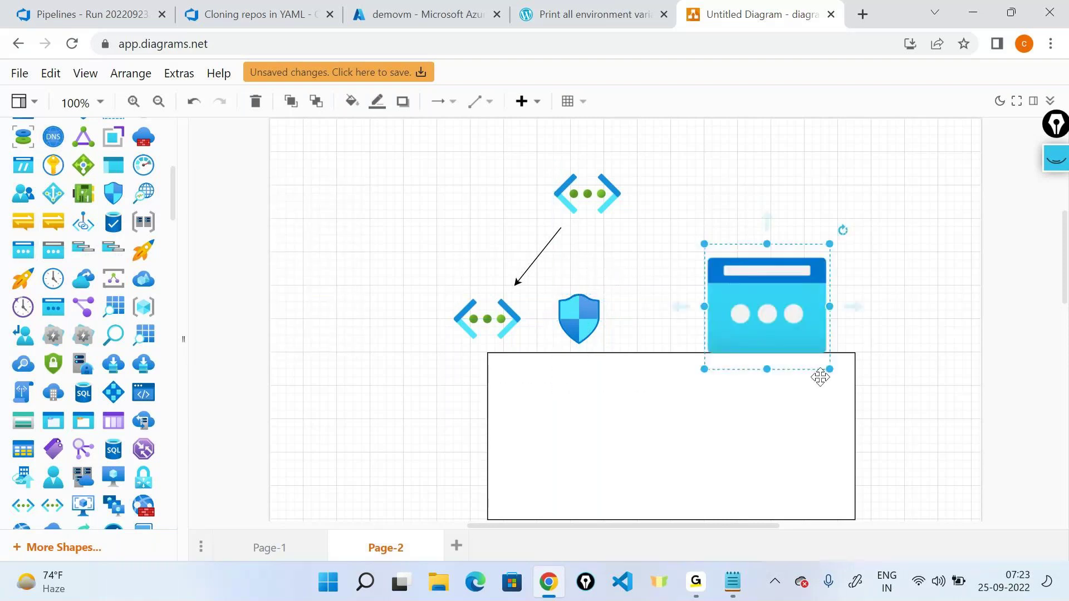
{"action": "left_click_drag", "start_coordinate": [829, 369], "coordinate": [655, 319]}
{"action": "left_click", "coordinate": [902, 248]}
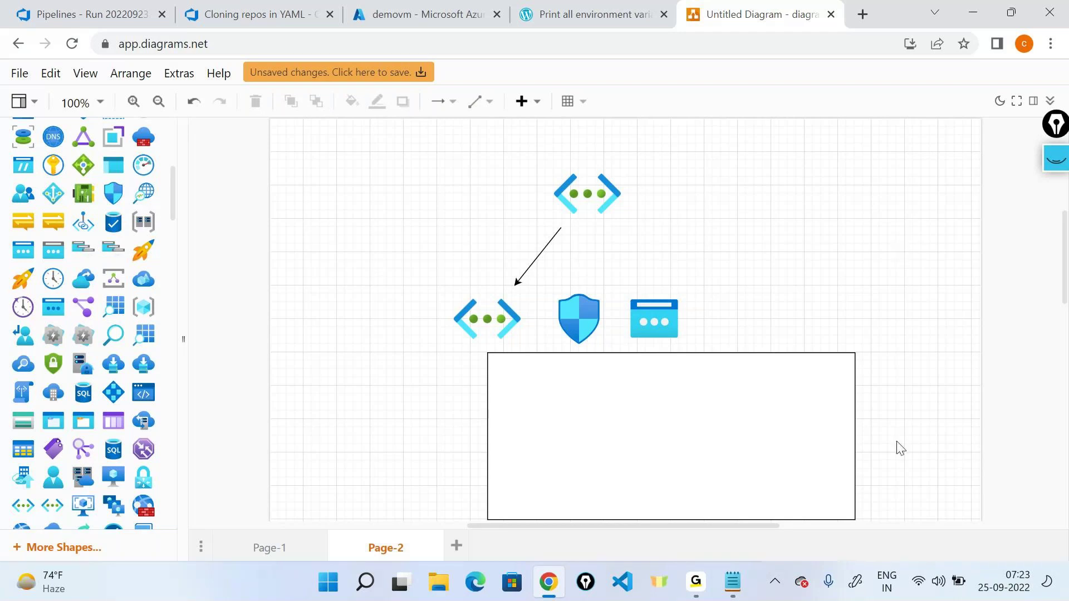
Step: Drop a green network-card icon inside the rectangle and shrink it
{"action": "left_click_drag", "start_coordinate": [83, 193], "coordinate": [522, 380]}
{"action": "left_click_drag", "start_coordinate": [647, 504], "coordinate": [578, 436]}
{"action": "left_click_drag", "start_coordinate": [578, 377], "coordinate": [489, 328]}
Step: Connect the network-card icon to the public IP icon with an arrow
{"action": "left_click", "coordinate": [628, 428]}
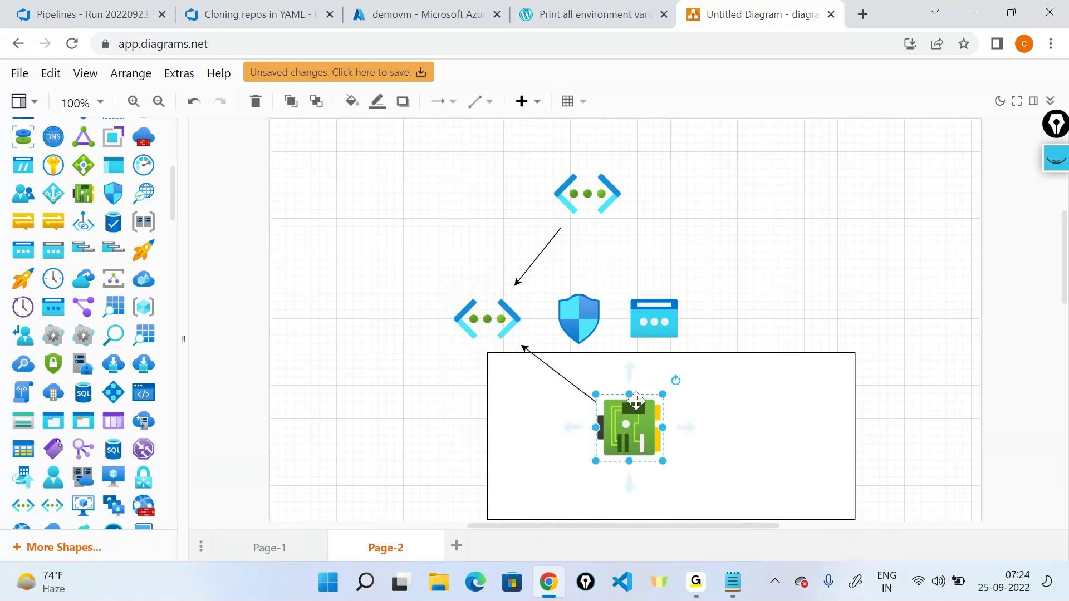
{"action": "left_click", "coordinate": [634, 369]}
{"action": "left_click_drag", "start_coordinate": [635, 368], "coordinate": [652, 321]}
{"action": "left_click", "coordinate": [732, 297]}
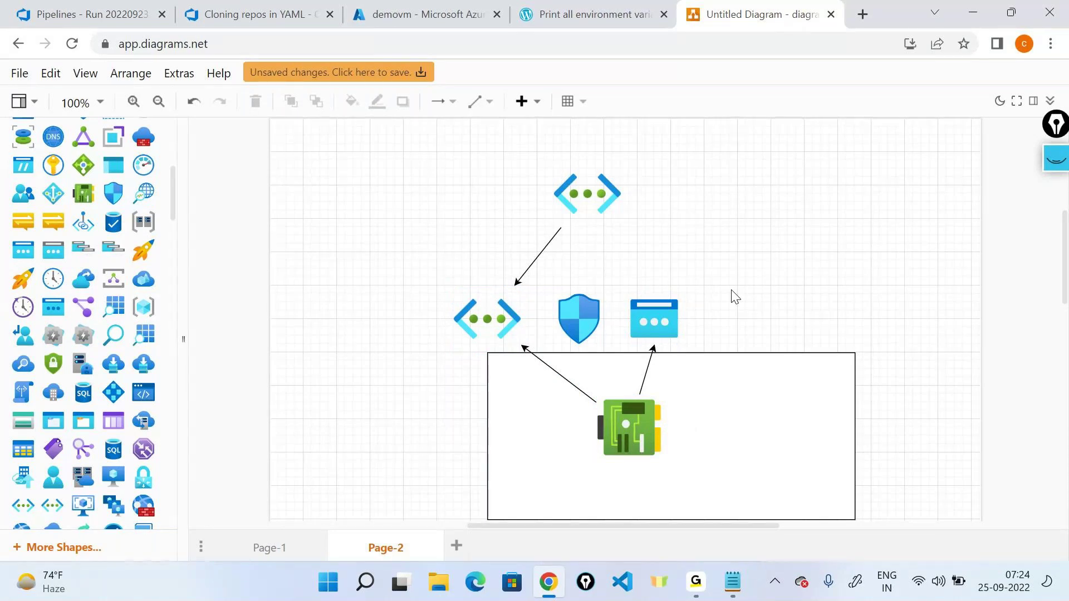
{"action": "scroll", "coordinate": [84, 278], "scroll_direction": "down", "scroll_amount": 6}
{"action": "scroll", "coordinate": [75, 283], "scroll_direction": "up", "scroll_amount": 1}
Step: Place a 60 x 60 virtual machine icon inside the rectangle
{"action": "left_click_drag", "start_coordinate": [113, 233], "coordinate": [763, 431]}
{"action": "left_click_drag", "start_coordinate": [835, 506], "coordinate": [754, 427]}
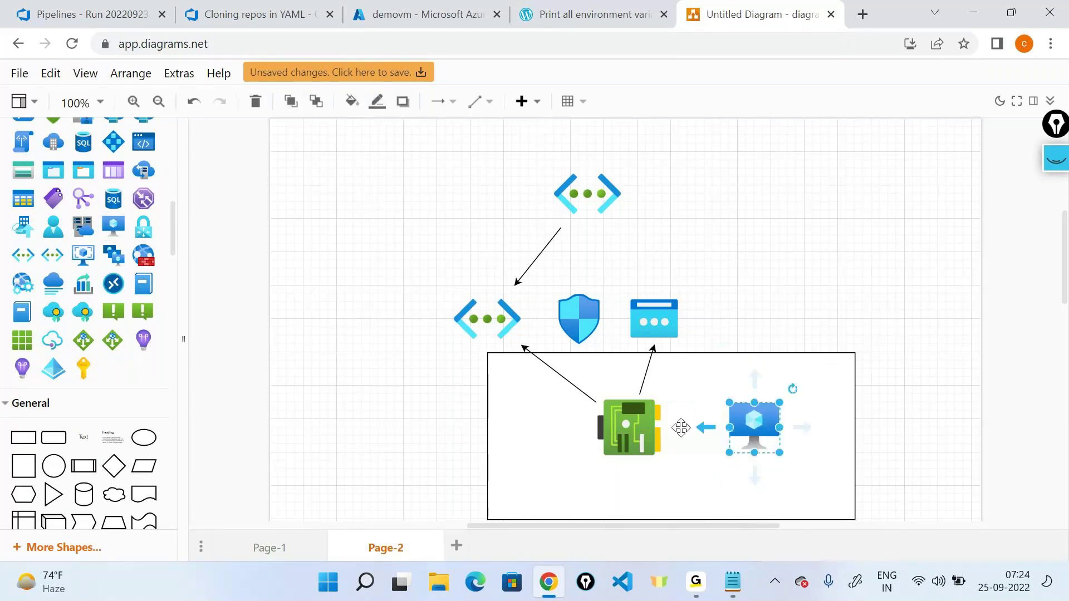
{"action": "left_click_drag", "start_coordinate": [673, 427], "coordinate": [746, 428]}
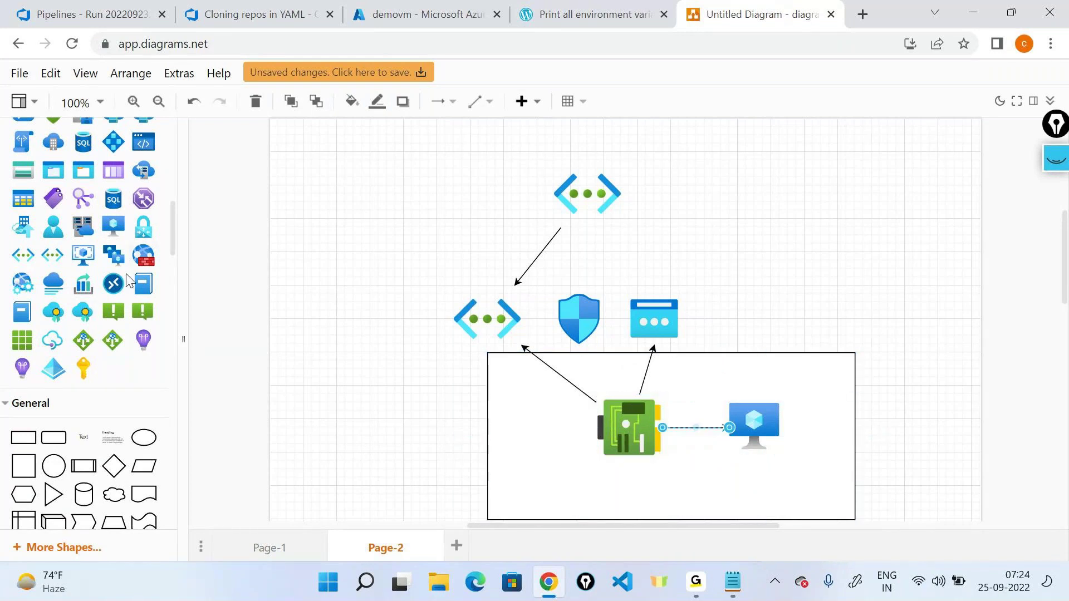
Step: Add a smaller disk icon inside the rectangle and link it to the VM
{"action": "scroll", "coordinate": [112, 281], "scroll_direction": "up", "scroll_amount": 2}
{"action": "scroll", "coordinate": [111, 282], "scroll_direction": "up", "scroll_amount": 10}
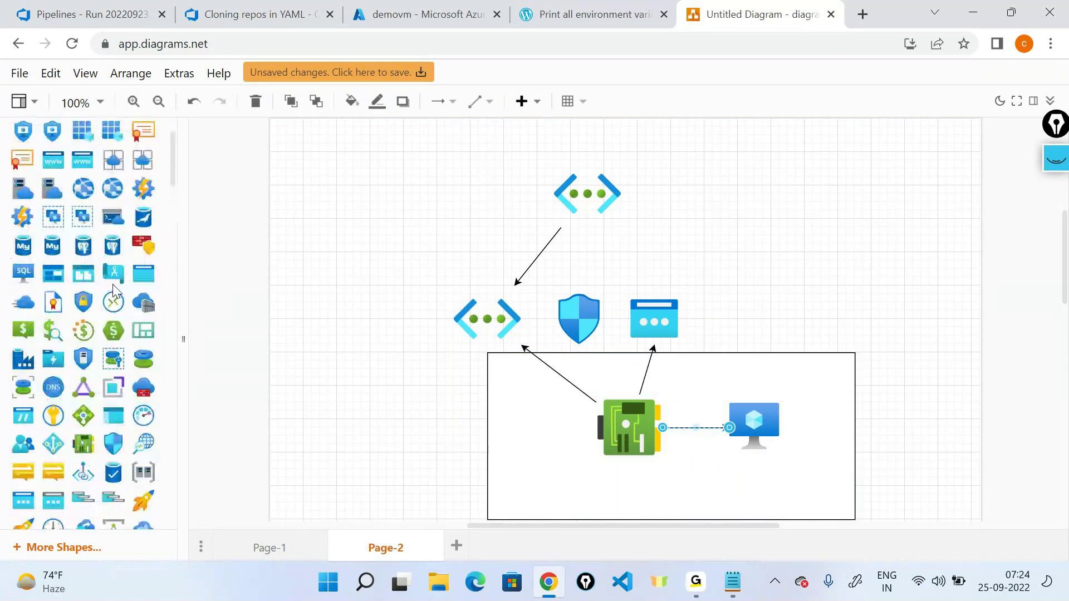
{"action": "scroll", "coordinate": [82, 380], "scroll_direction": "up", "scroll_amount": 3}
{"action": "scroll", "coordinate": [82, 380], "scroll_direction": "down", "scroll_amount": 8}
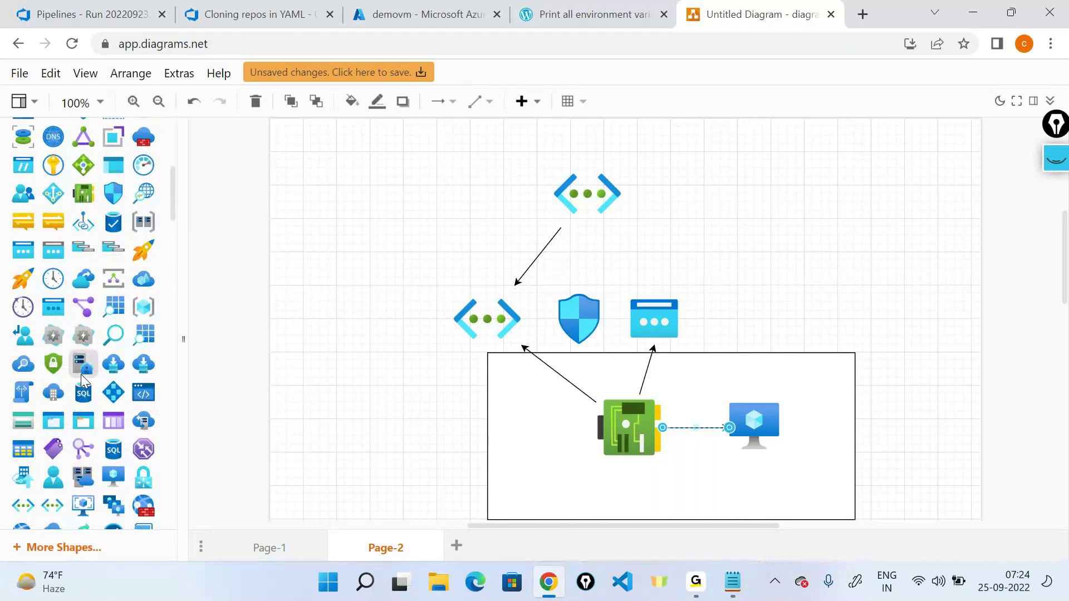
{"action": "scroll", "coordinate": [83, 380], "scroll_direction": "down", "scroll_amount": 2}
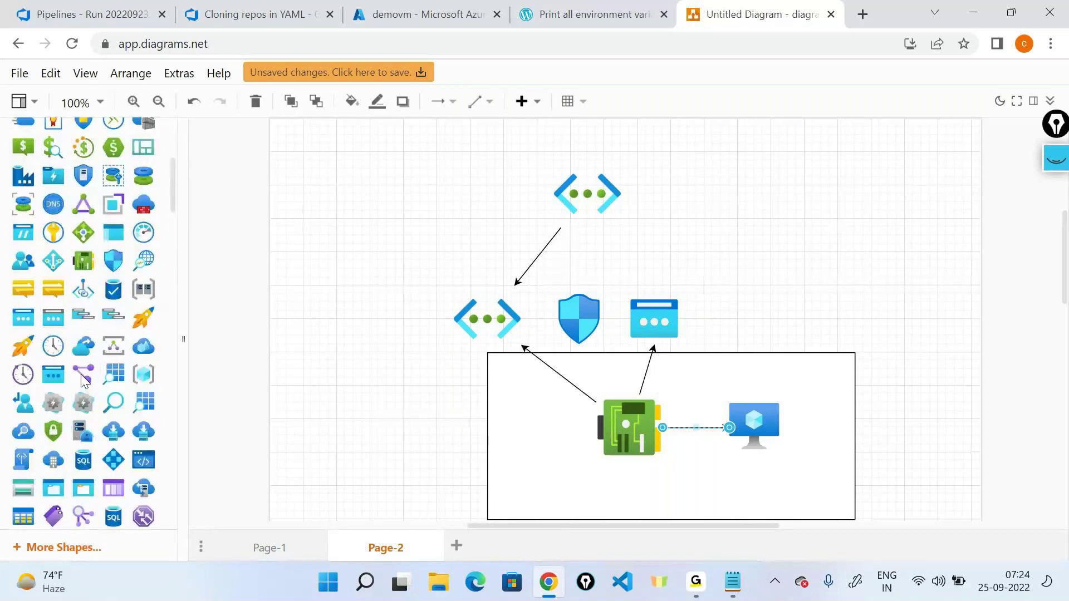
{"action": "scroll", "coordinate": [83, 381], "scroll_direction": "up", "scroll_amount": 1}
{"action": "left_click_drag", "start_coordinate": [83, 381], "coordinate": [849, 412]}
{"action": "left_click_drag", "start_coordinate": [934, 492], "coordinate": [825, 495]}
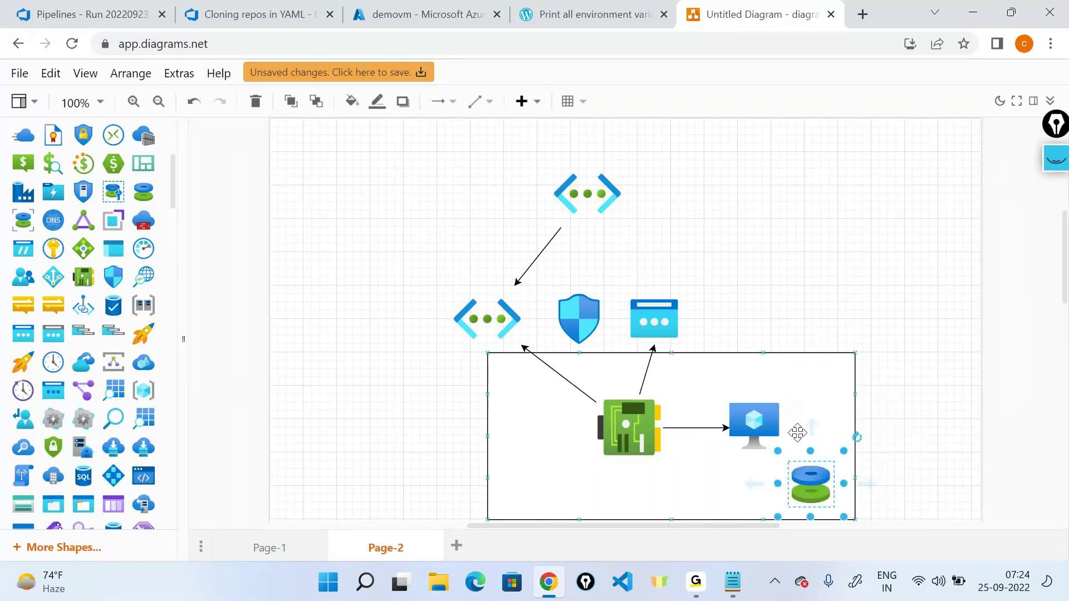
{"action": "left_click_drag", "start_coordinate": [756, 488], "coordinate": [754, 426]}
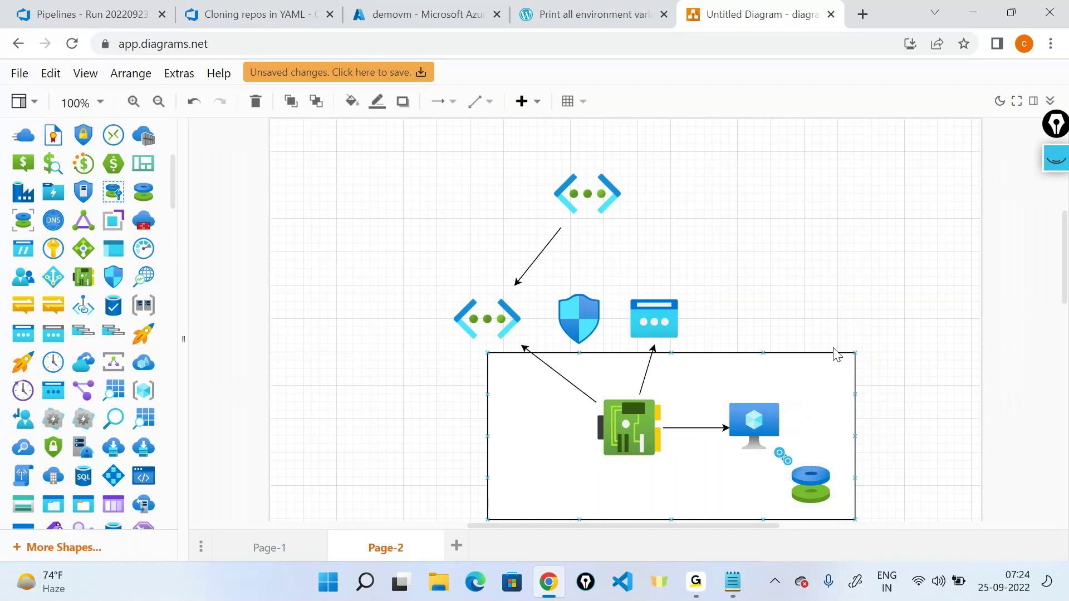
{"action": "left_click", "coordinate": [917, 322]}
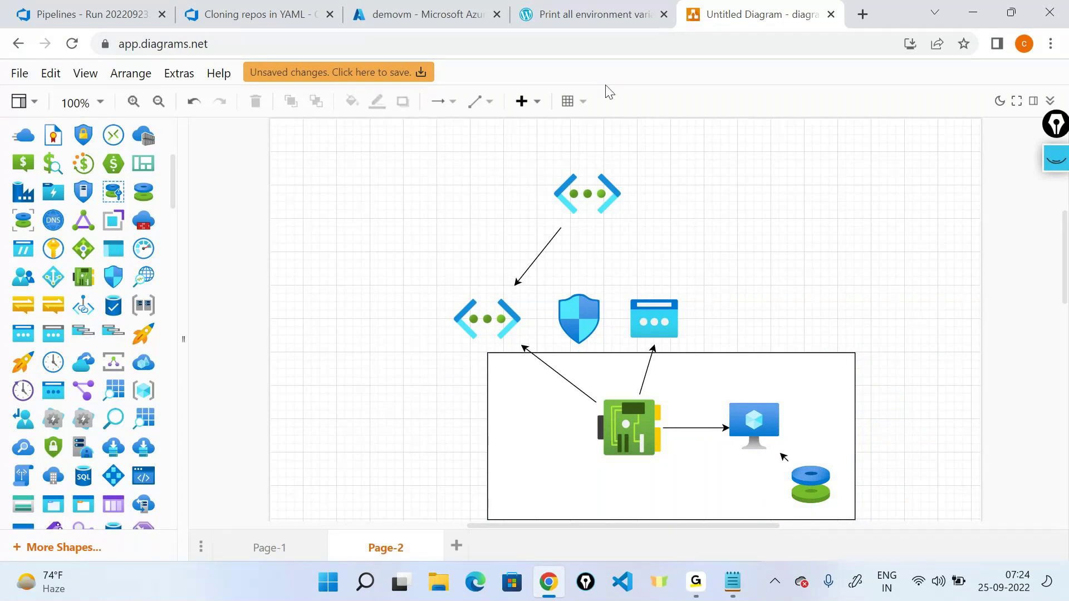
Step: Return to the demovm Overview in Azure and copy the VM's public IP address
{"action": "left_click", "coordinate": [419, 10]}
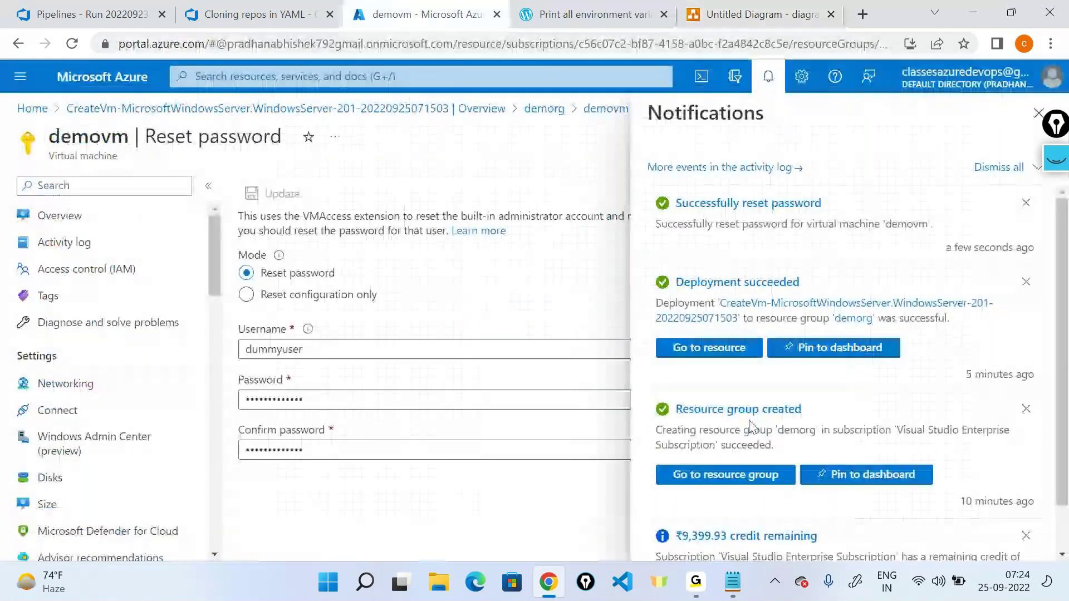
{"action": "left_click", "coordinate": [757, 14]}
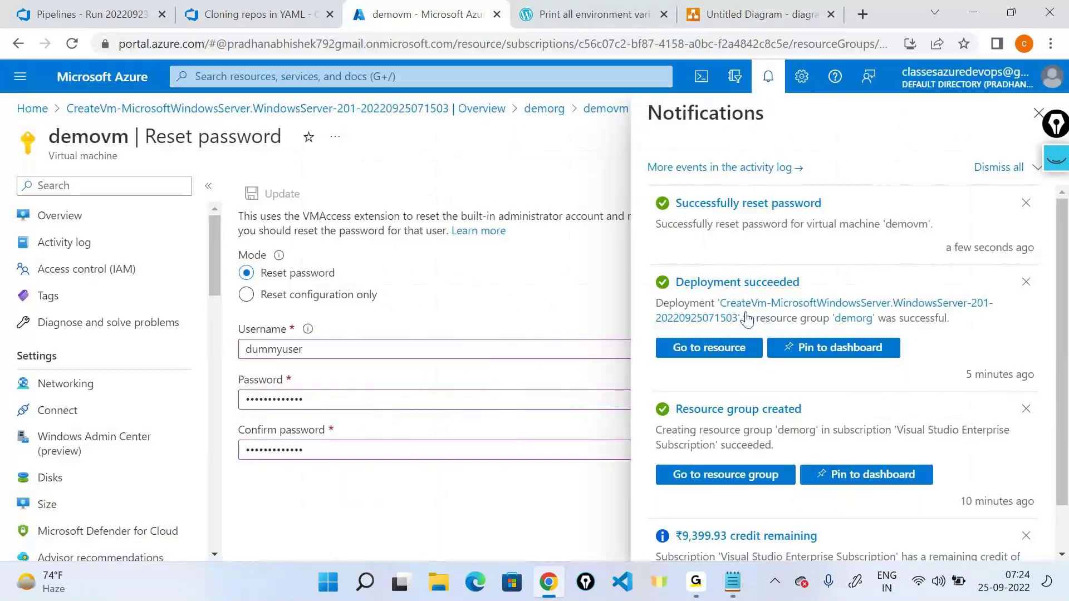
{"action": "left_click_drag", "start_coordinate": [1053, 124], "coordinate": [1065, 185]}
{"action": "left_click", "coordinate": [1038, 114]}
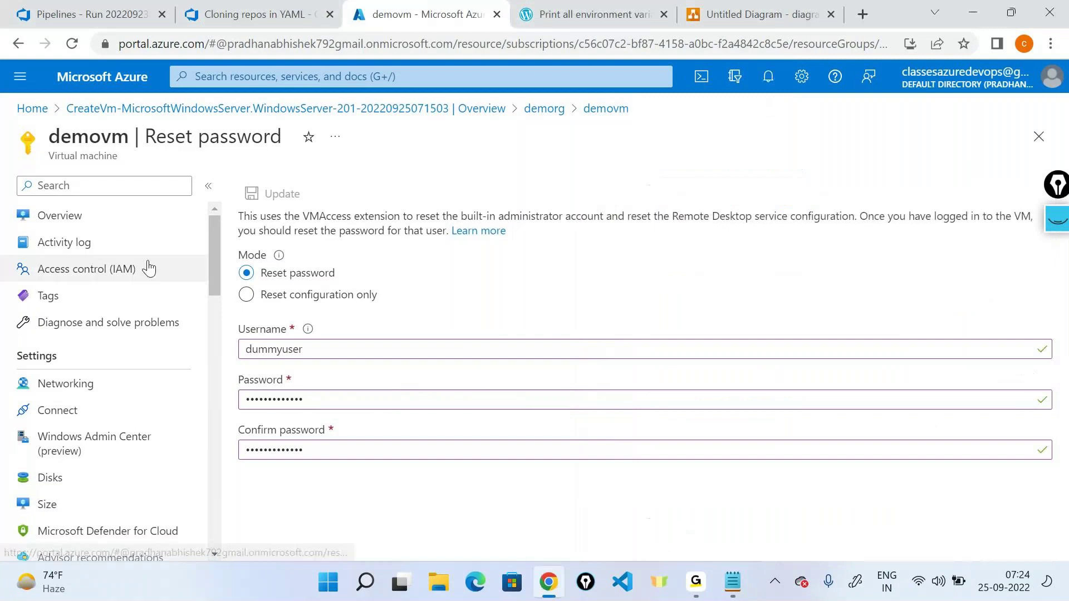
{"action": "left_click", "coordinate": [110, 221]}
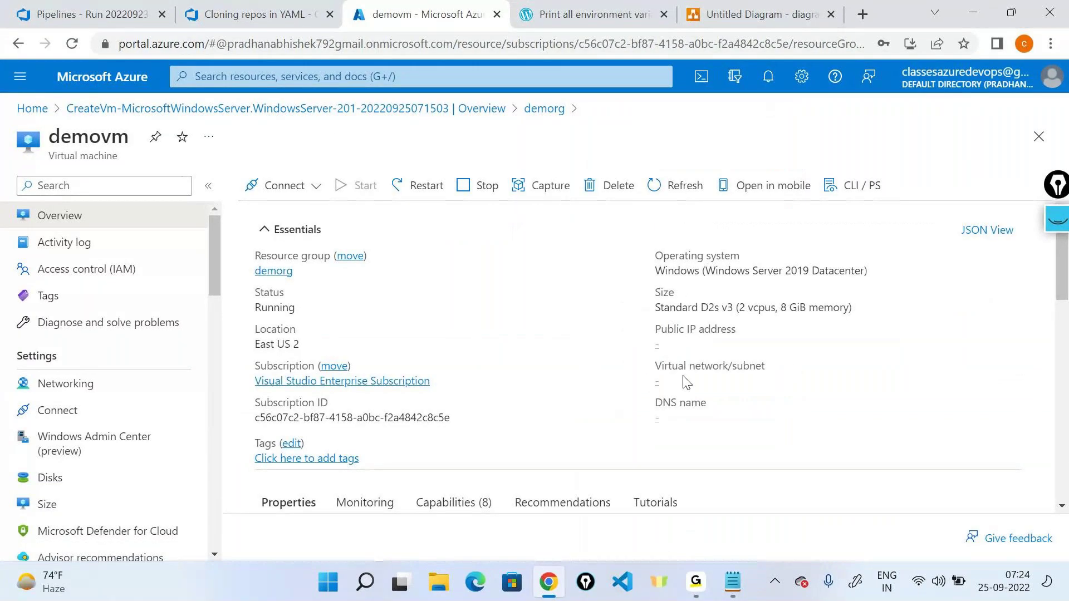
{"action": "left_click", "coordinate": [730, 344]}
{"action": "left_click", "coordinate": [367, 579]}
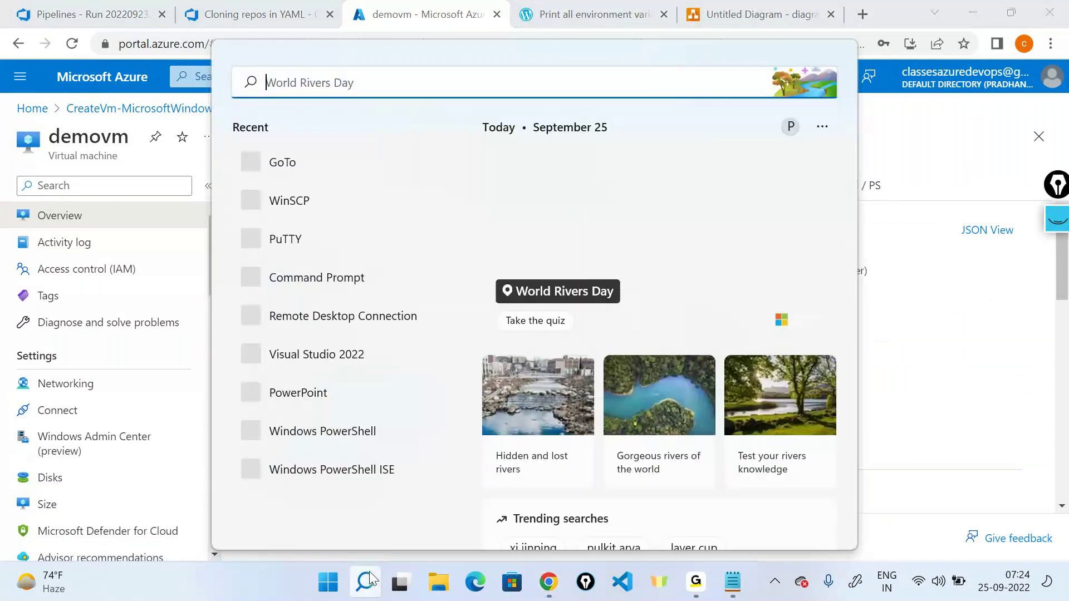
Step: Launch Remote Desktop Connection with the pasted IP 20.122.193.75 as the computer
{"action": "type", "text": "re"}
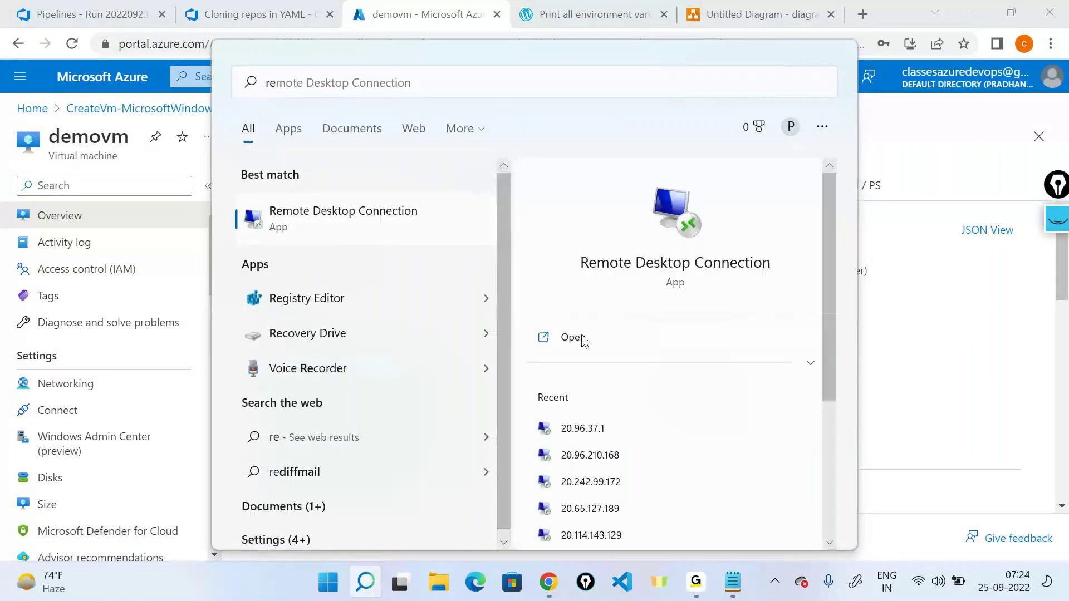
{"action": "left_click", "coordinate": [582, 337]}
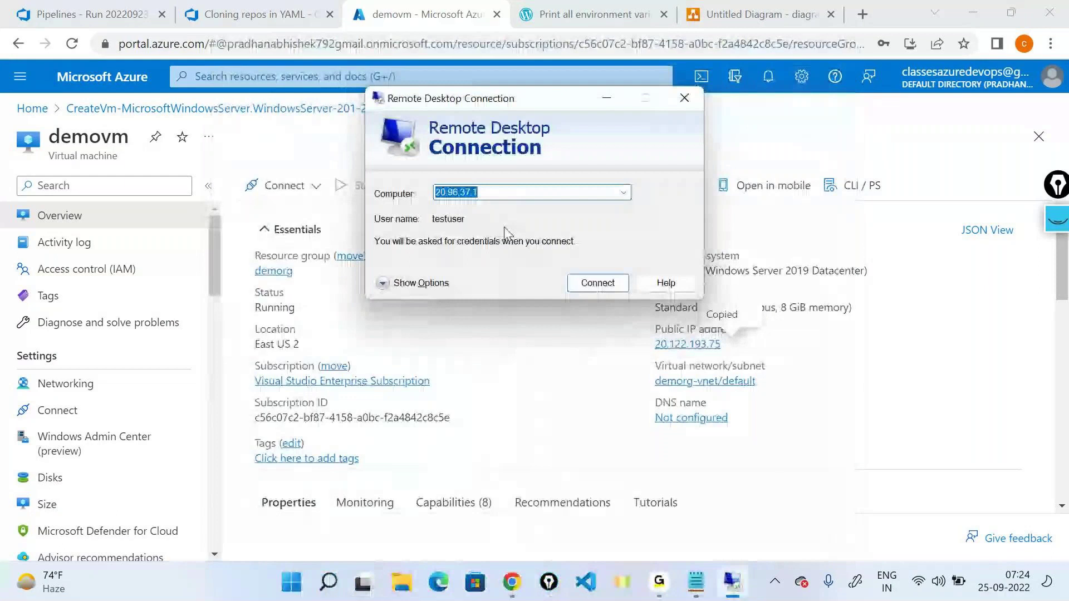
{"action": "key", "text": "BackSpace"}
{"action": "key", "text": "ctrl+v"}
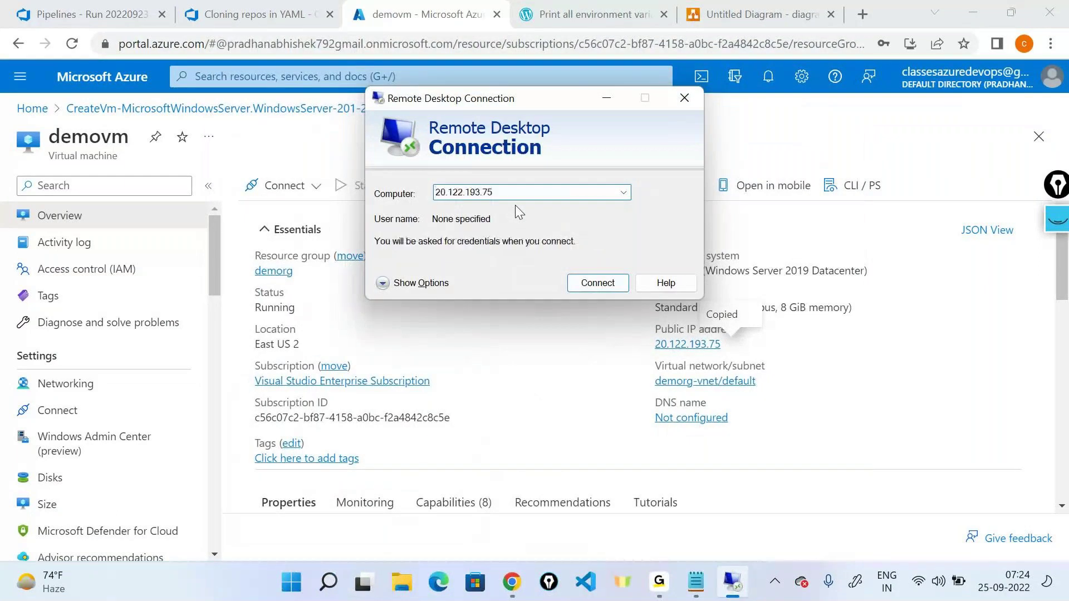
{"action": "left_click", "coordinate": [412, 283]}
Step: Connect with the new admin user name and its password
{"action": "left_click", "coordinate": [505, 278]}
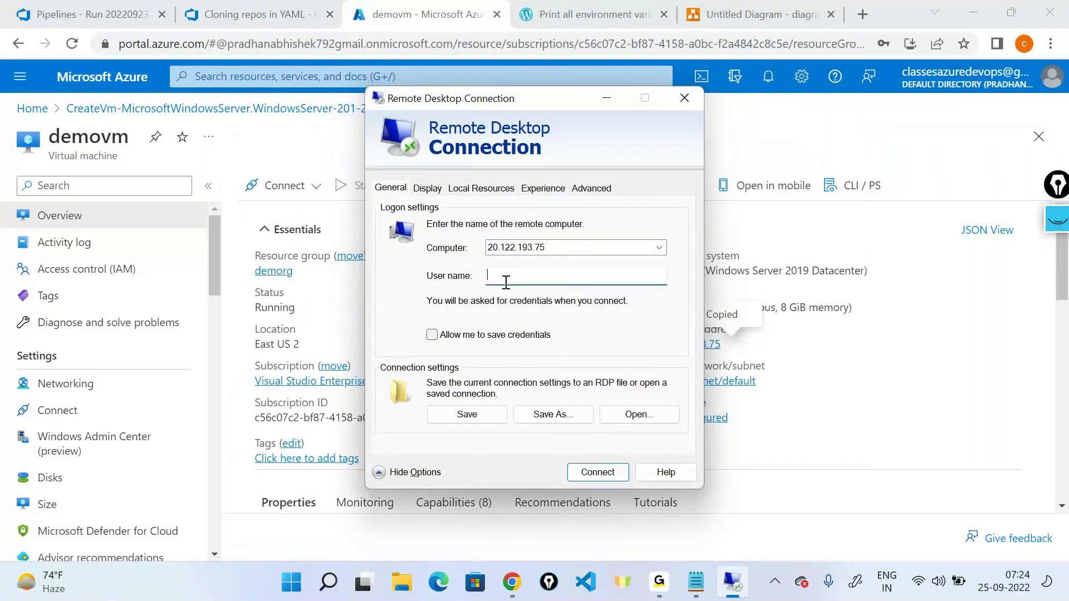
{"action": "type", "text": "dummyuser"}
{"action": "left_click", "coordinate": [597, 472]}
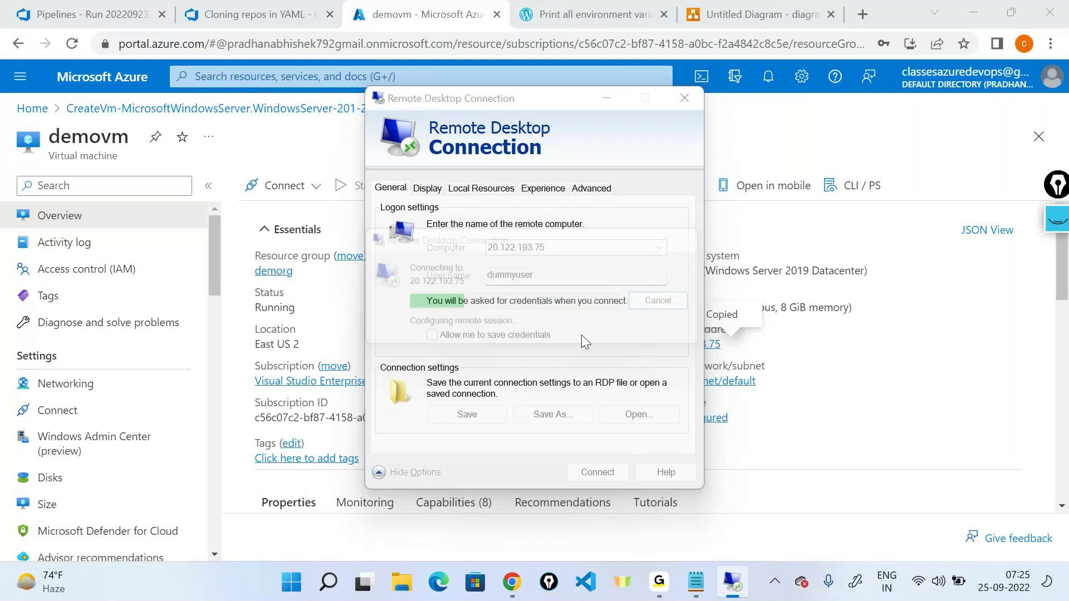
{"action": "type", "text": "************"}
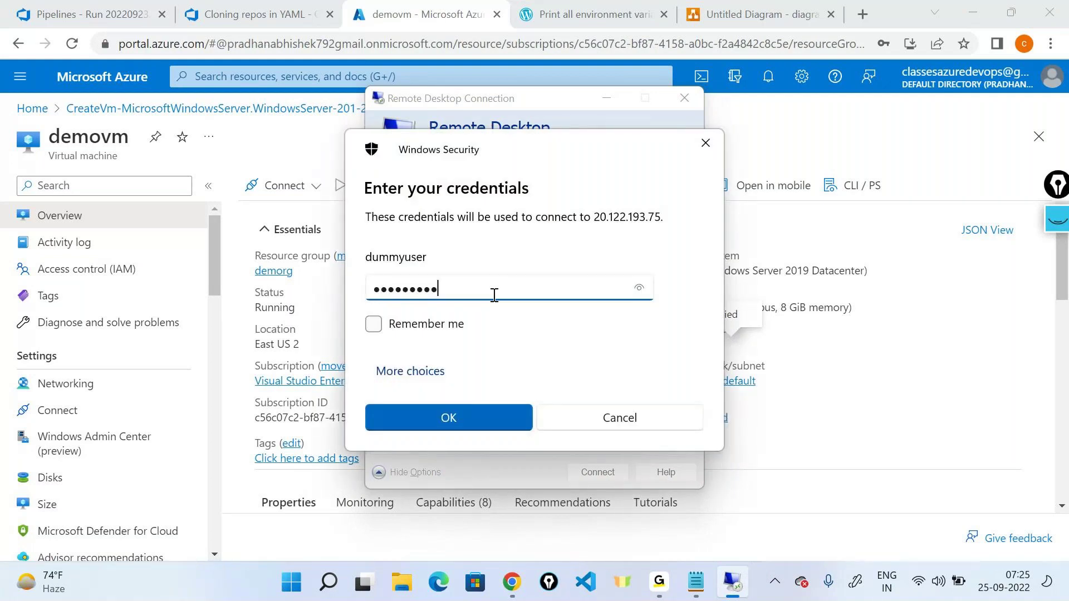
{"action": "key", "text": "Return"}
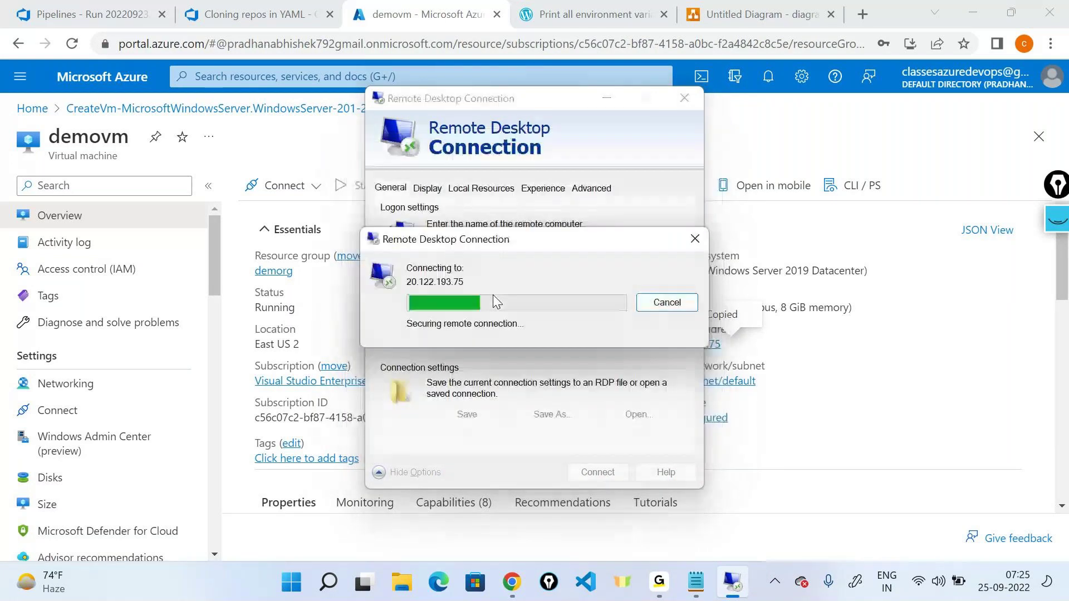
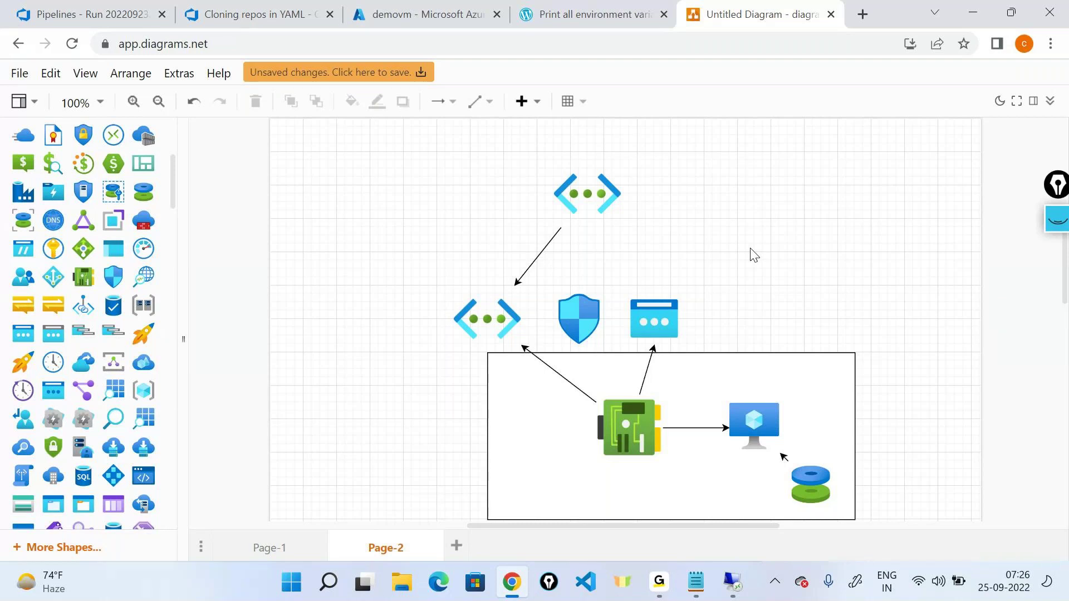
Step: Bring up the remote session to 20.122.193.75, check the server desktop, minimize it, then restore it
{"action": "left_click", "coordinate": [732, 581]}
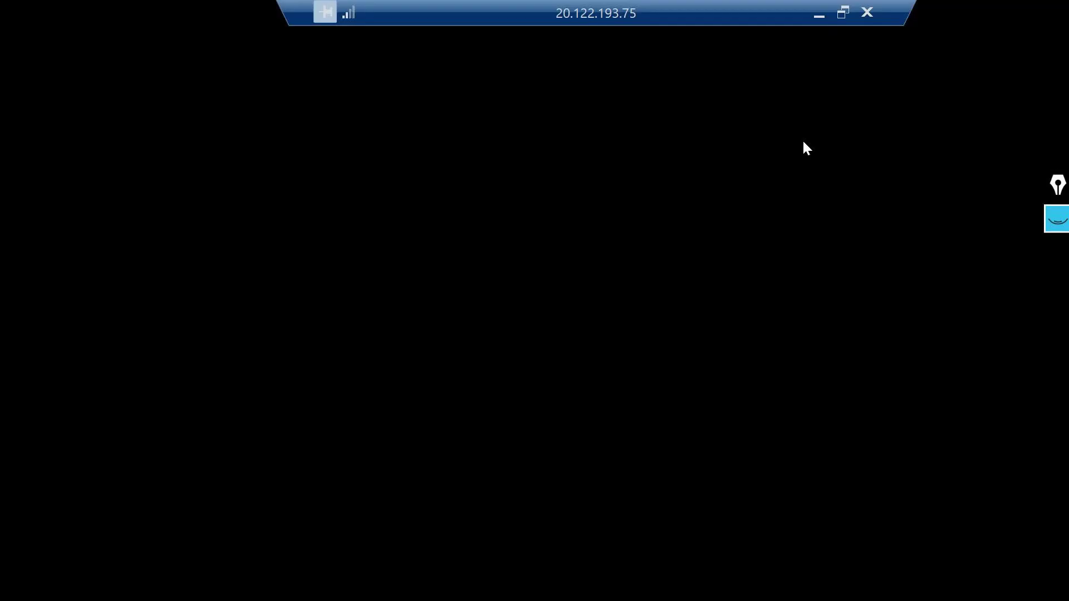
{"action": "left_click_drag", "start_coordinate": [778, 9], "coordinate": [763, 10]}
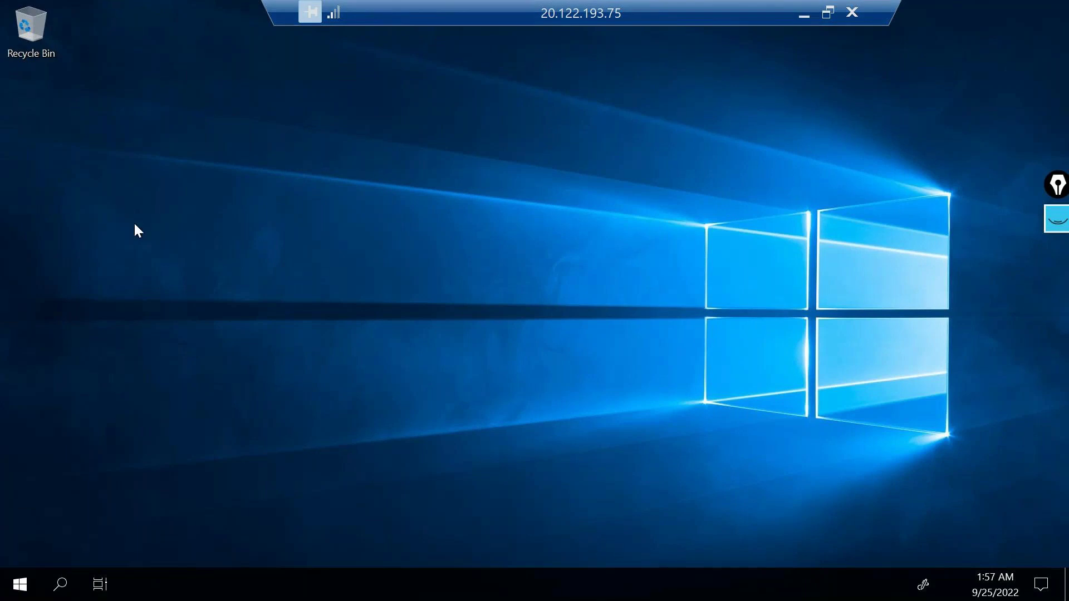
{"action": "left_click", "coordinate": [802, 12]}
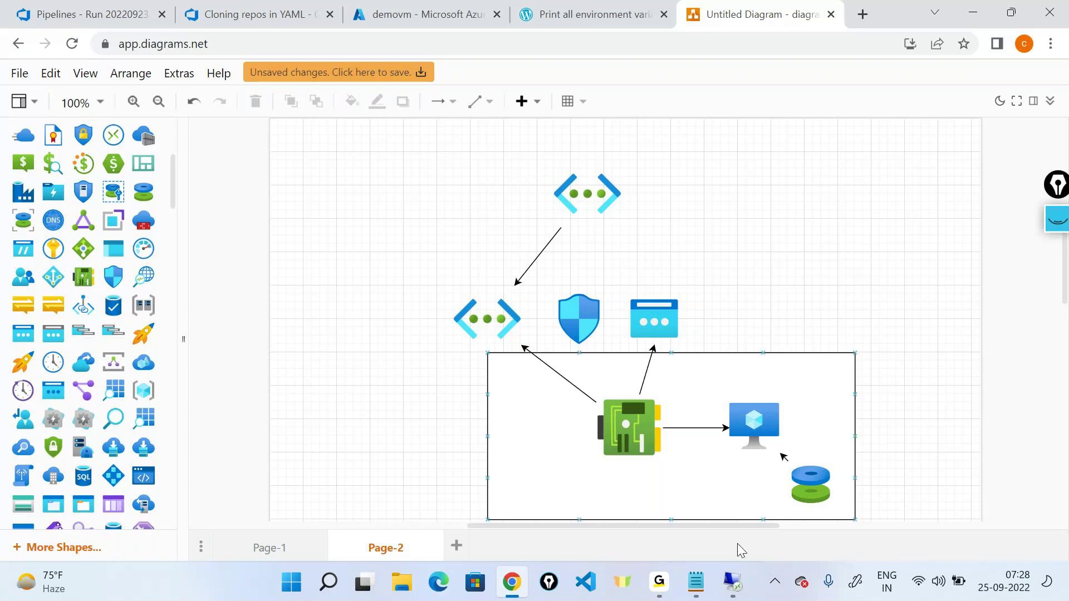
{"action": "left_click", "coordinate": [733, 582]}
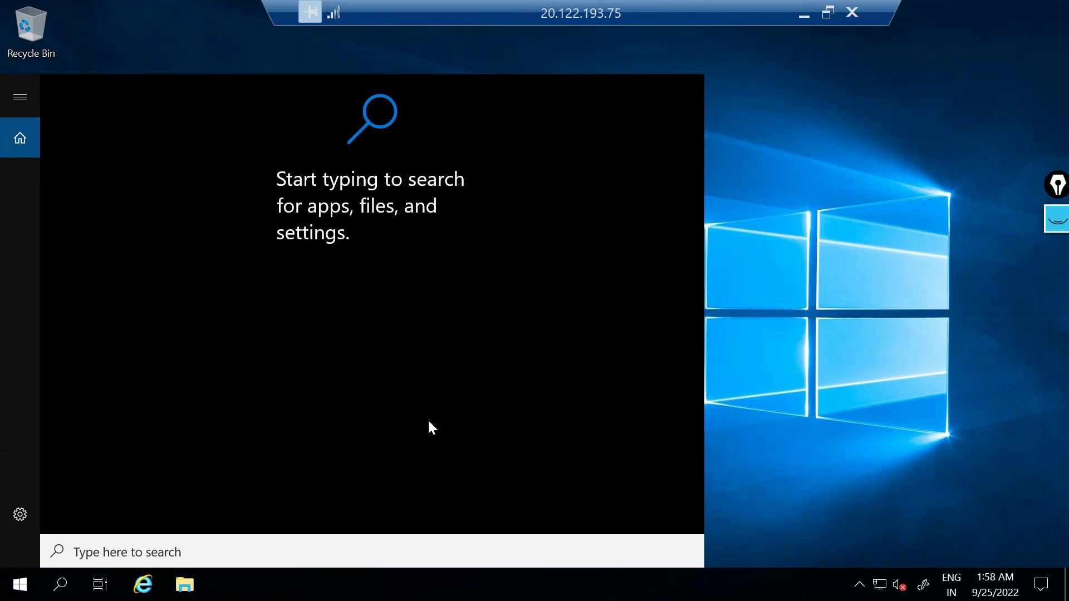
Step: Launch Computer Management on the server with compmgmt.msc, then minimize the remote session
{"action": "key", "text": "super+r"}
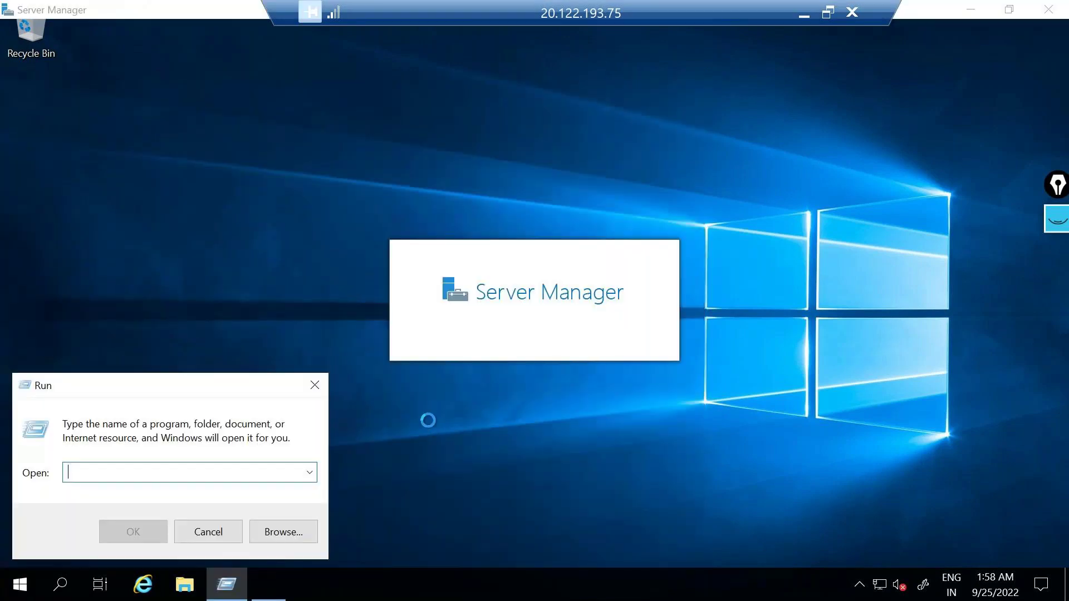
{"action": "type", "text": "c"}
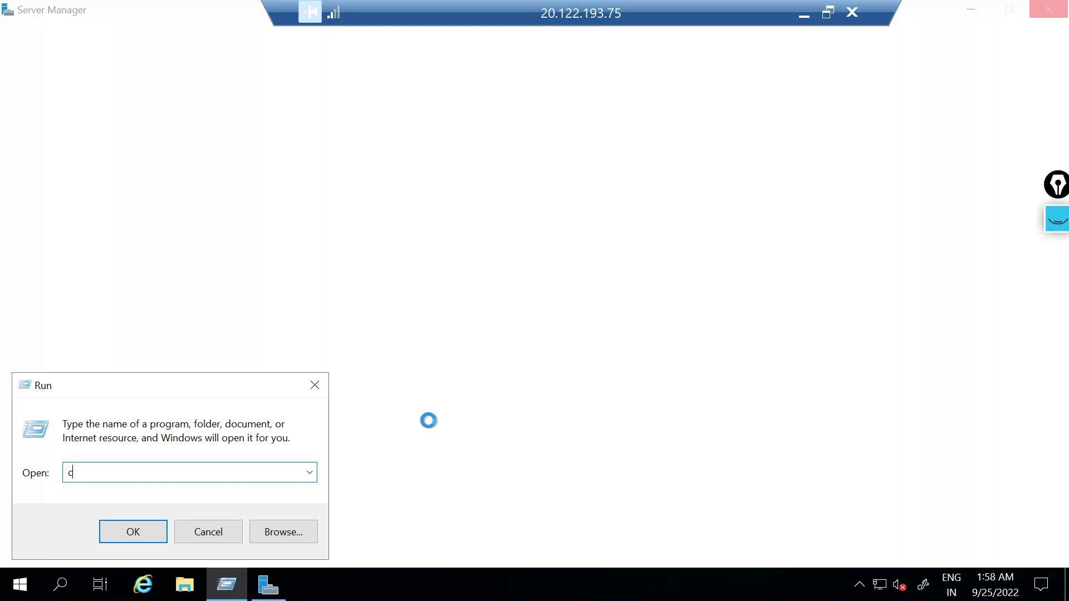
{"action": "type", "text": "ompmgmt.msc"}
{"action": "key", "text": "Return"}
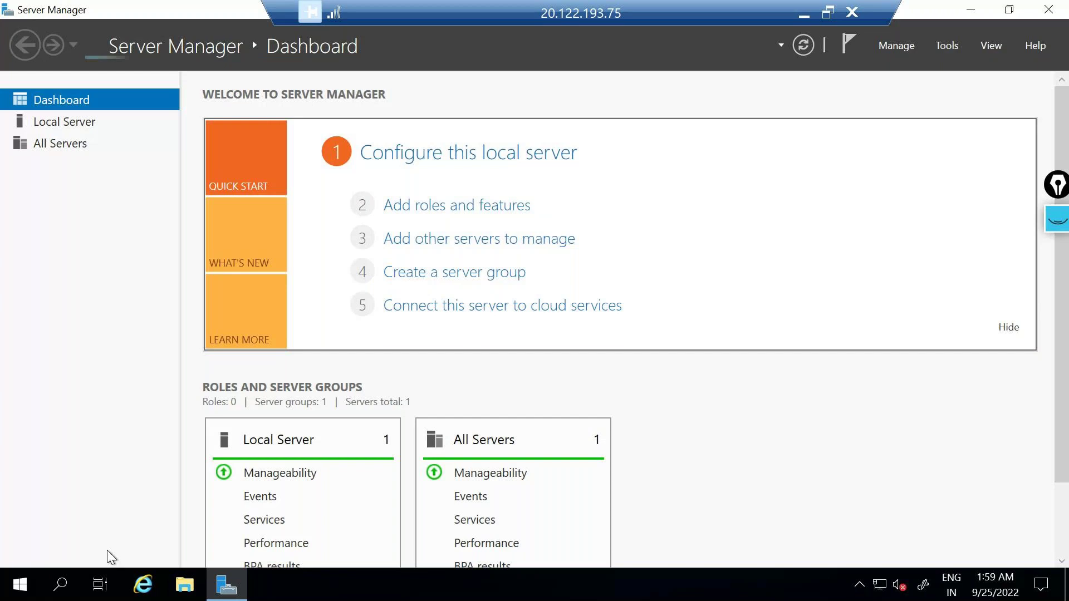
{"action": "key", "text": "super+r"}
{"action": "left_click", "coordinate": [141, 521]}
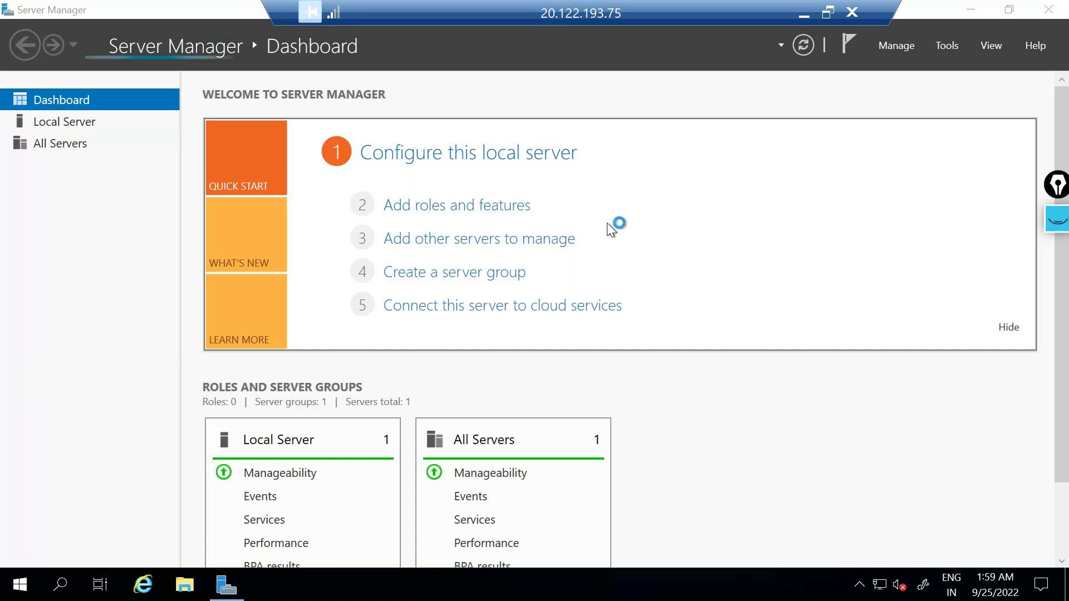
{"action": "left_click", "coordinate": [803, 15]}
Step: Enable the Azure and Cloud & Enterprise shape libraries from More Shapes
{"action": "scroll", "coordinate": [105, 287], "scroll_direction": "up", "scroll_amount": 3}
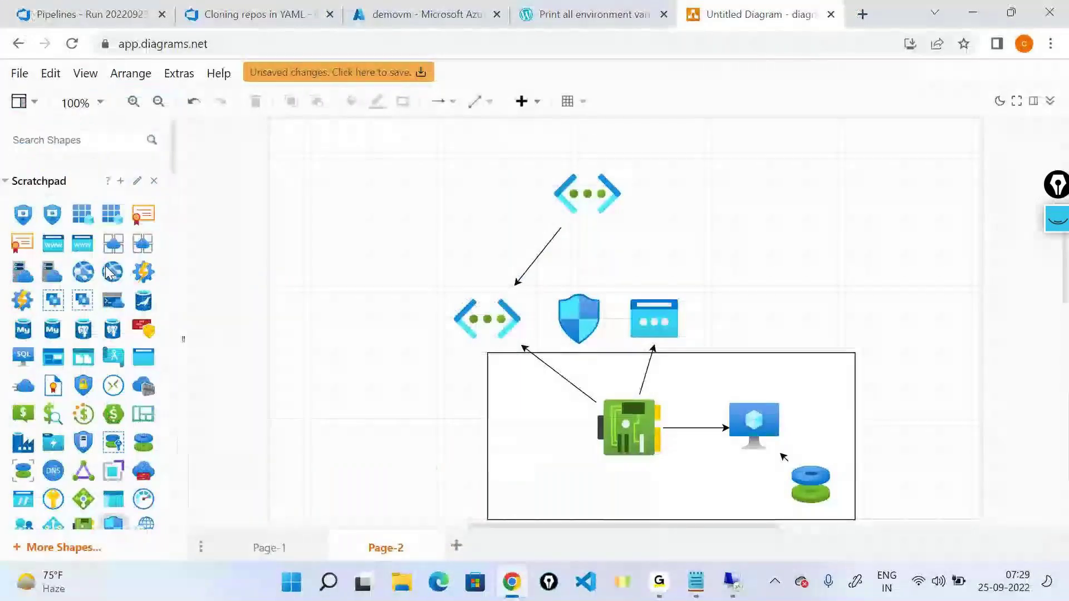
{"action": "scroll", "coordinate": [110, 273], "scroll_direction": "down", "scroll_amount": 1}
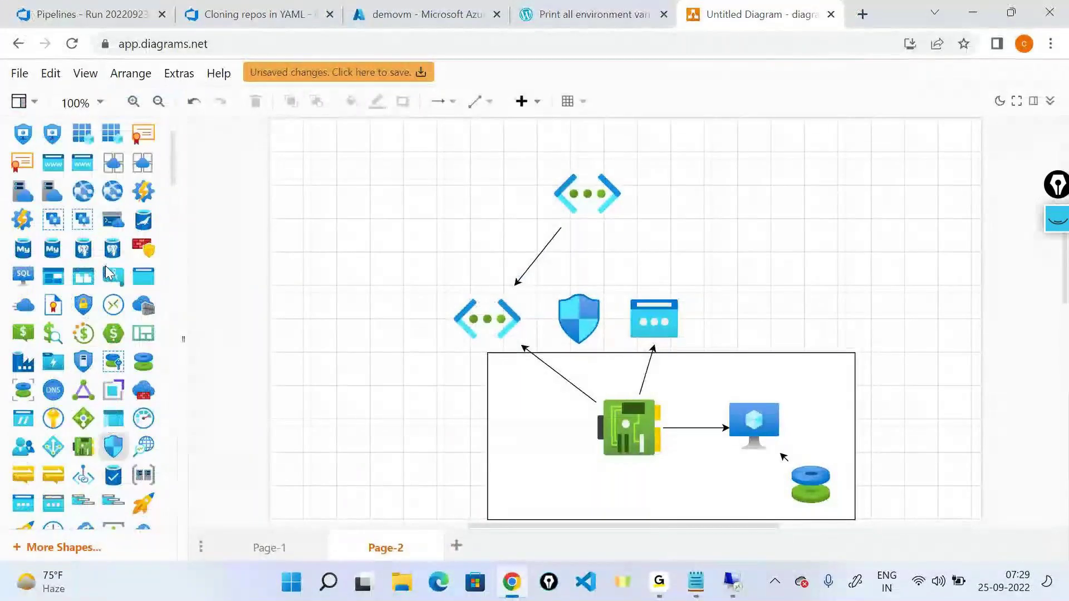
{"action": "scroll", "coordinate": [11, 183], "scroll_direction": "up", "scroll_amount": 5}
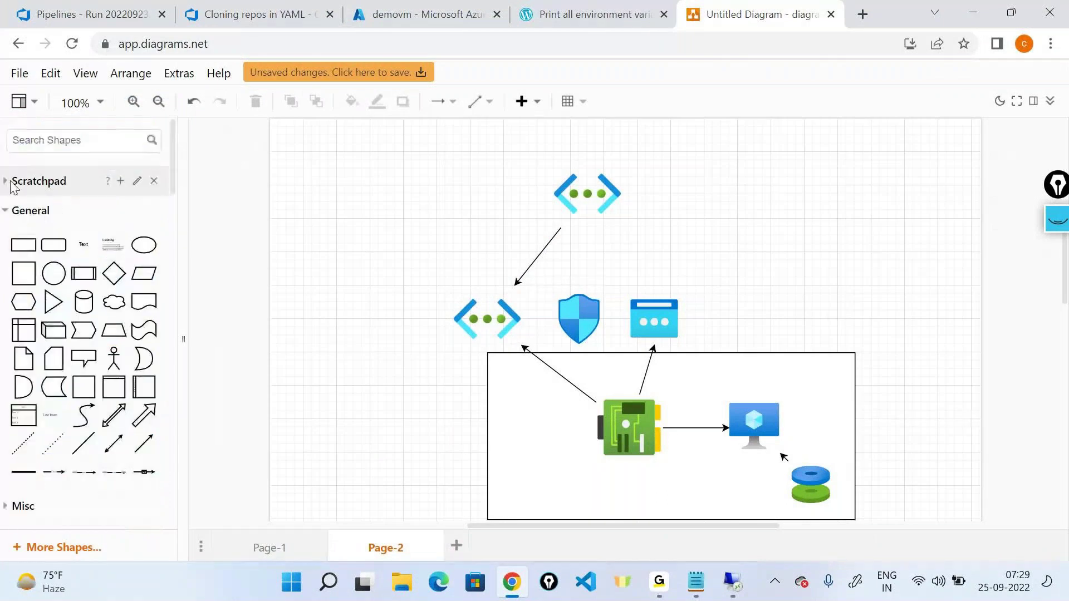
{"action": "scroll", "coordinate": [135, 370], "scroll_direction": "down", "scroll_amount": 15}
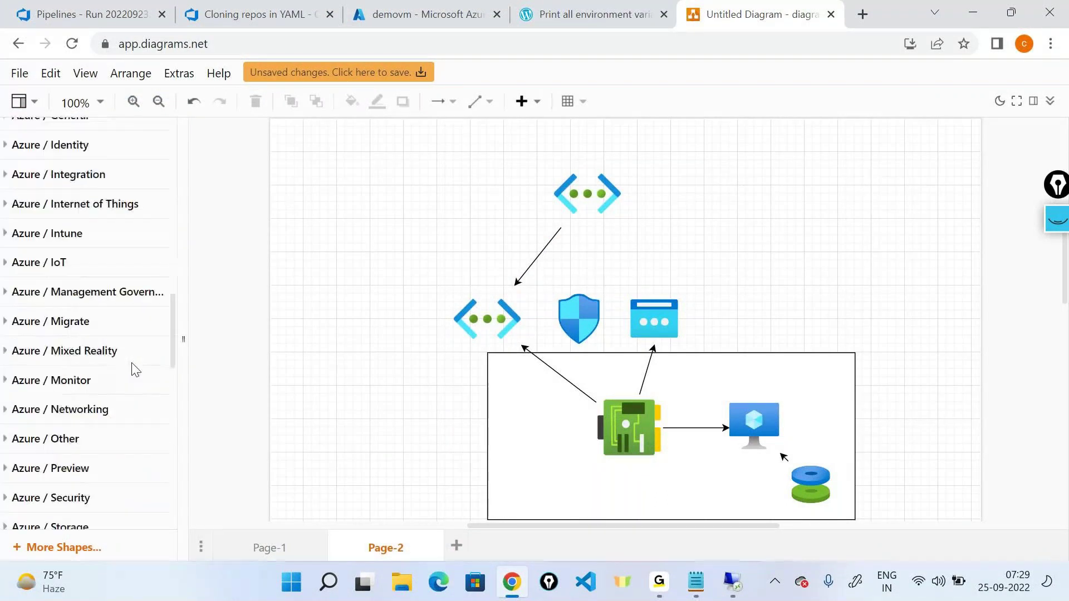
{"action": "scroll", "coordinate": [135, 370], "scroll_direction": "down", "scroll_amount": 3}
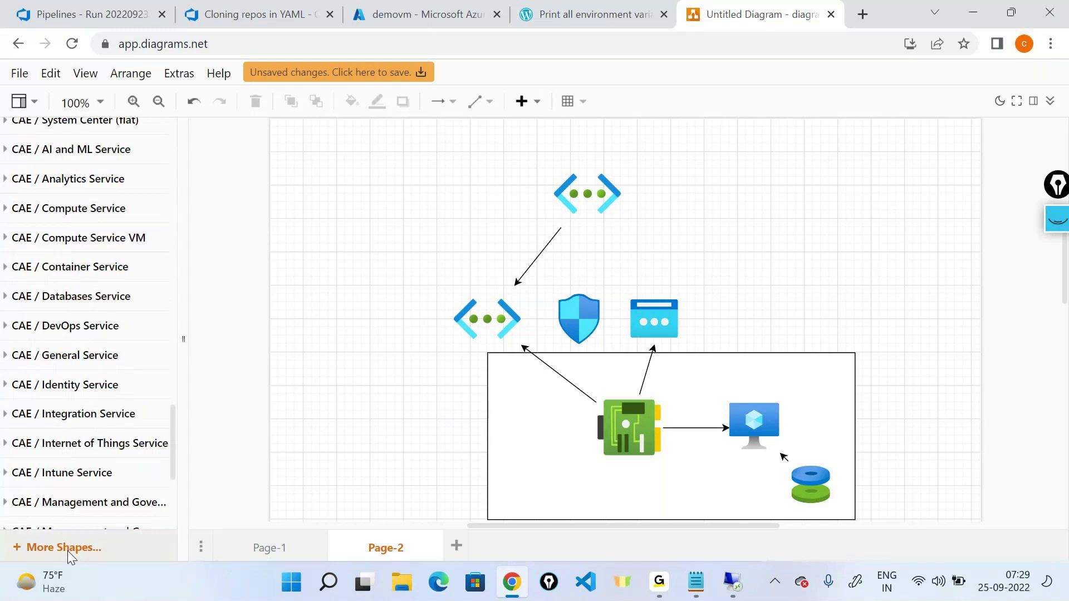
{"action": "left_click", "coordinate": [68, 548]}
{"action": "scroll", "coordinate": [403, 162], "scroll_direction": "down", "scroll_amount": 1}
{"action": "left_click_drag", "start_coordinate": [403, 162], "coordinate": [398, 285]}
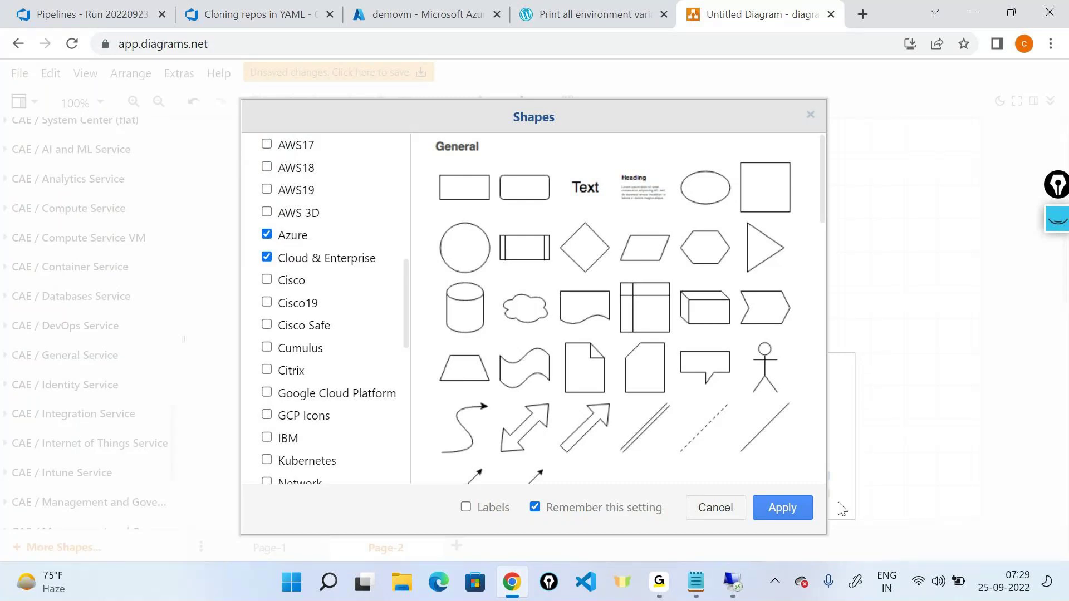
{"action": "left_click", "coordinate": [790, 507]}
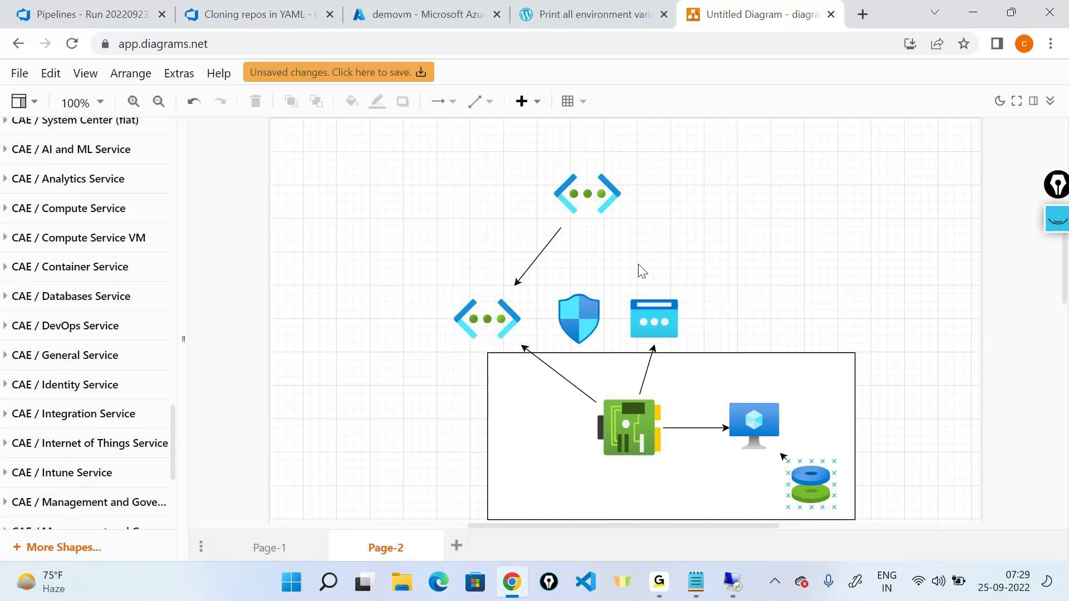
Step: Expand the Scratchpad section and open a new Chrome tab
{"action": "scroll", "coordinate": [108, 368], "scroll_direction": "up", "scroll_amount": 15}
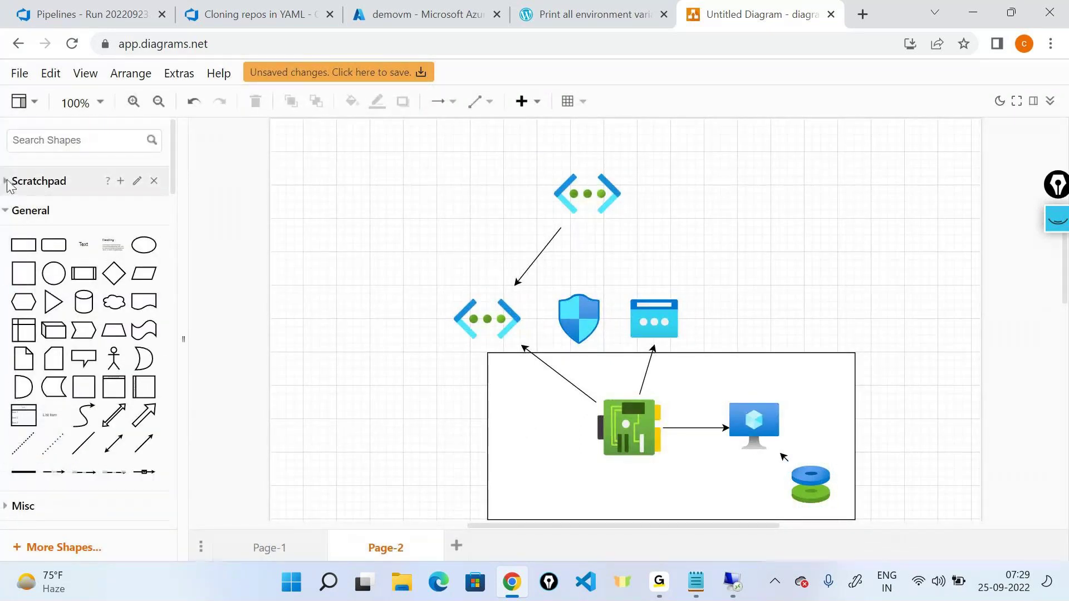
{"action": "left_click", "coordinate": [8, 187]}
{"action": "left_click", "coordinate": [862, 13]}
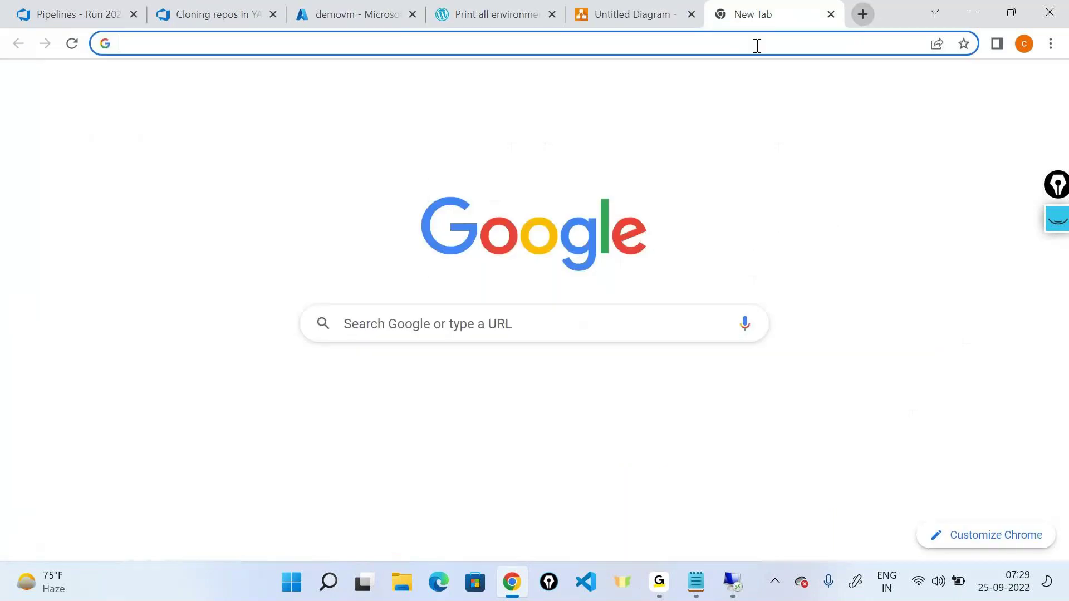
Step: Search Google for 'azure icons for draw.io'
{"action": "type", "text": "azur"}
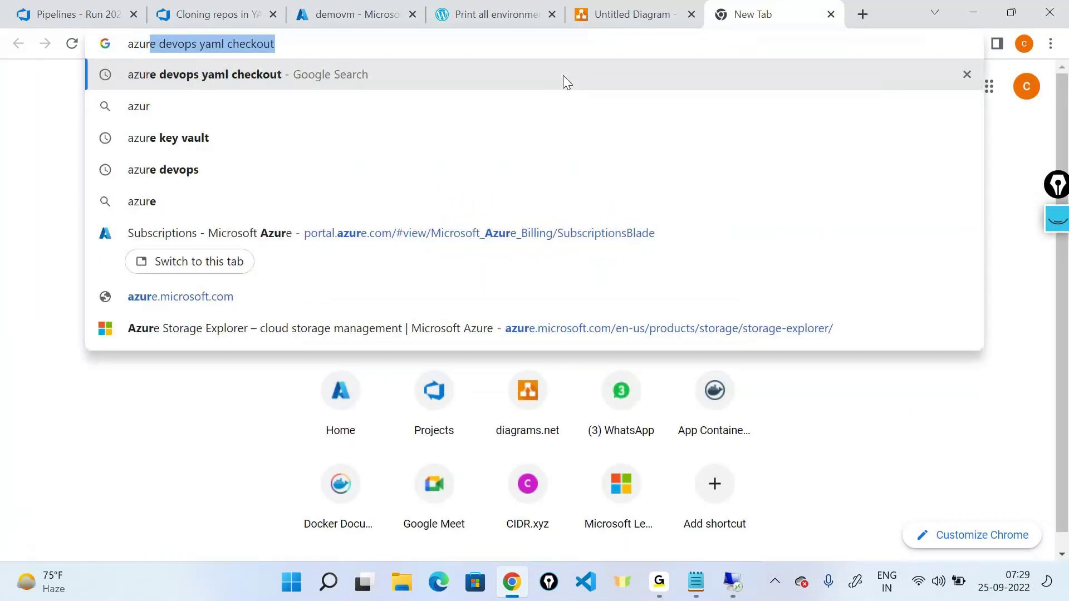
{"action": "type", "text": "e icons"}
{"action": "key", "text": "Return"}
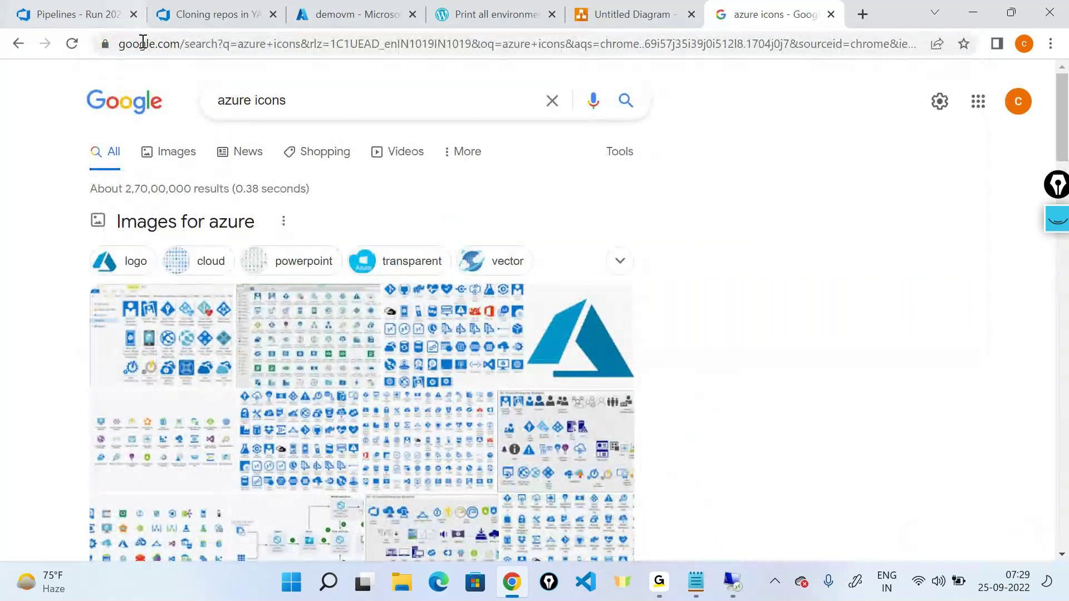
{"action": "left_click", "coordinate": [352, 99]}
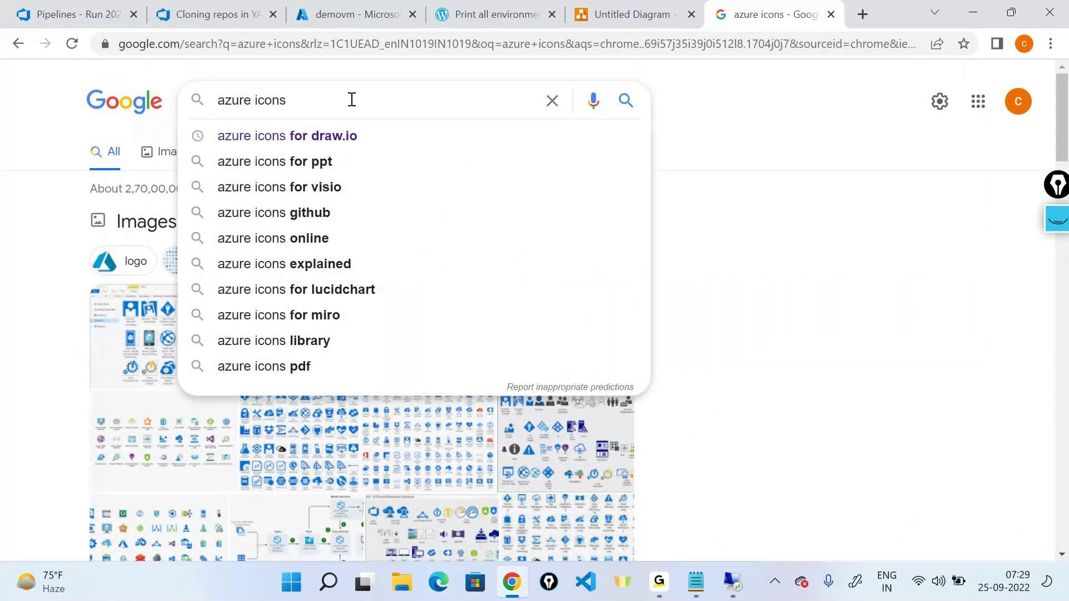
{"action": "key", "text": "Return"}
{"action": "left_click", "coordinate": [352, 100]}
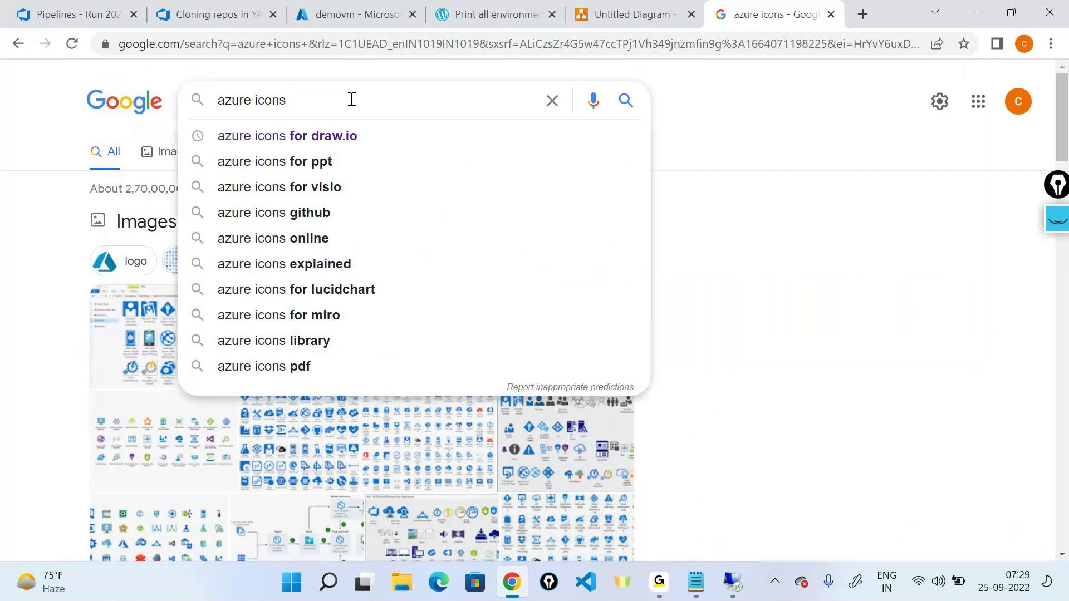
{"action": "key", "text": "Down"}
{"action": "key", "text": "Return"}
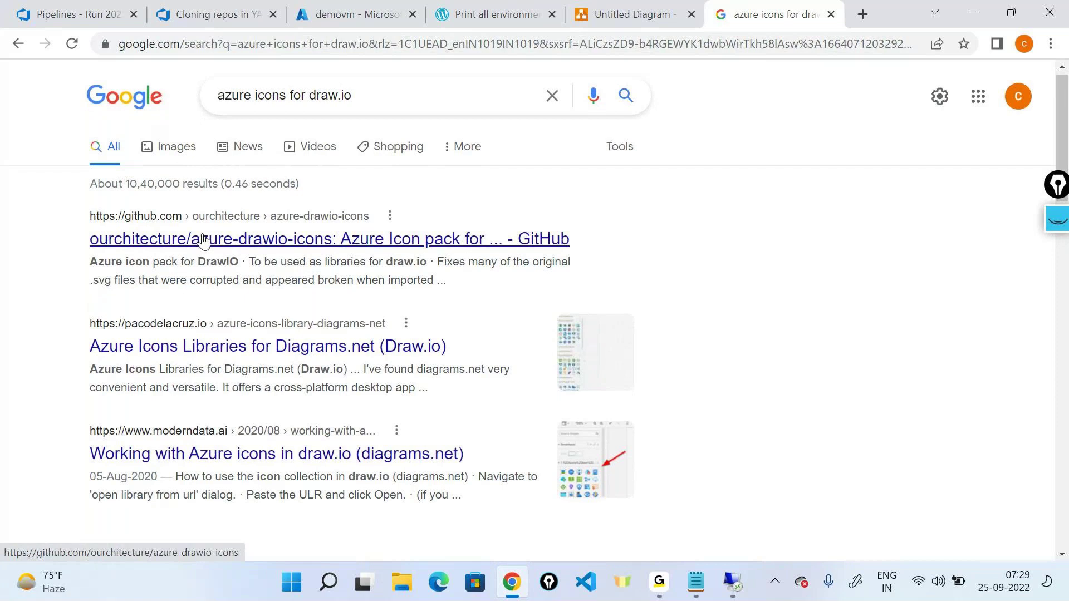
Step: Look through the GitHub Azure icon pack repository, then return to the results
{"action": "scroll", "coordinate": [203, 240], "scroll_direction": "down", "scroll_amount": 1}
{"action": "left_click", "coordinate": [217, 158]}
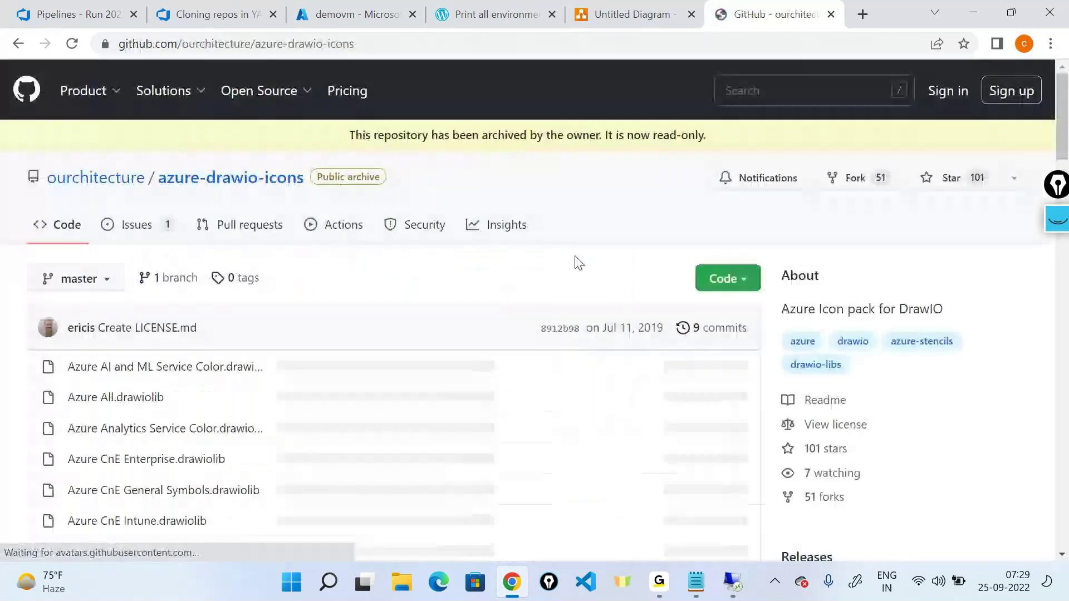
{"action": "scroll", "coordinate": [294, 320], "scroll_direction": "down", "scroll_amount": 10}
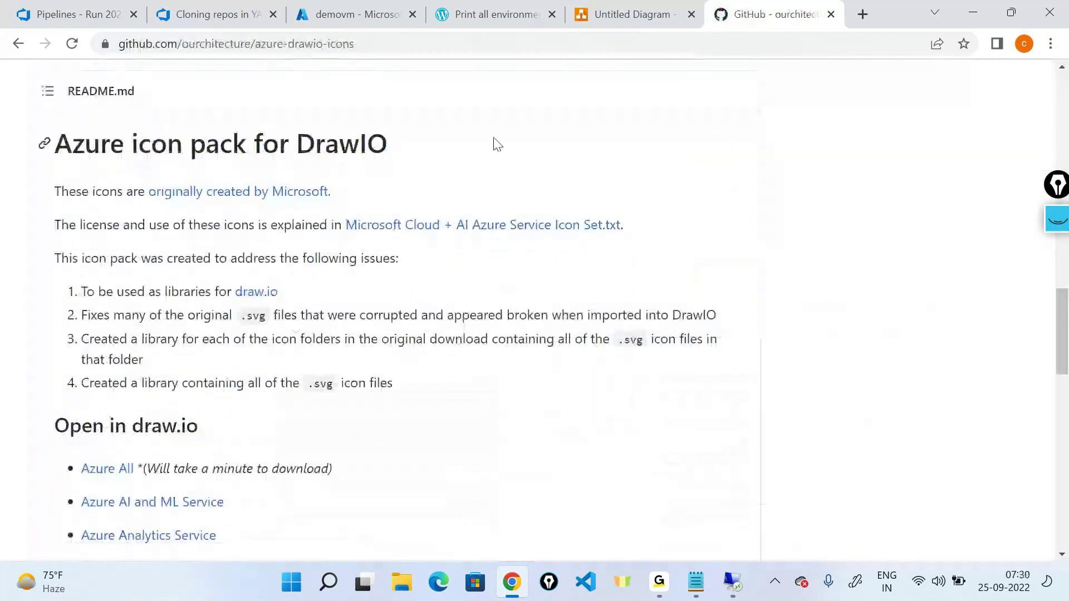
{"action": "scroll", "coordinate": [419, 443], "scroll_direction": "down", "scroll_amount": 7}
{"action": "scroll", "coordinate": [423, 443], "scroll_direction": "up", "scroll_amount": 12}
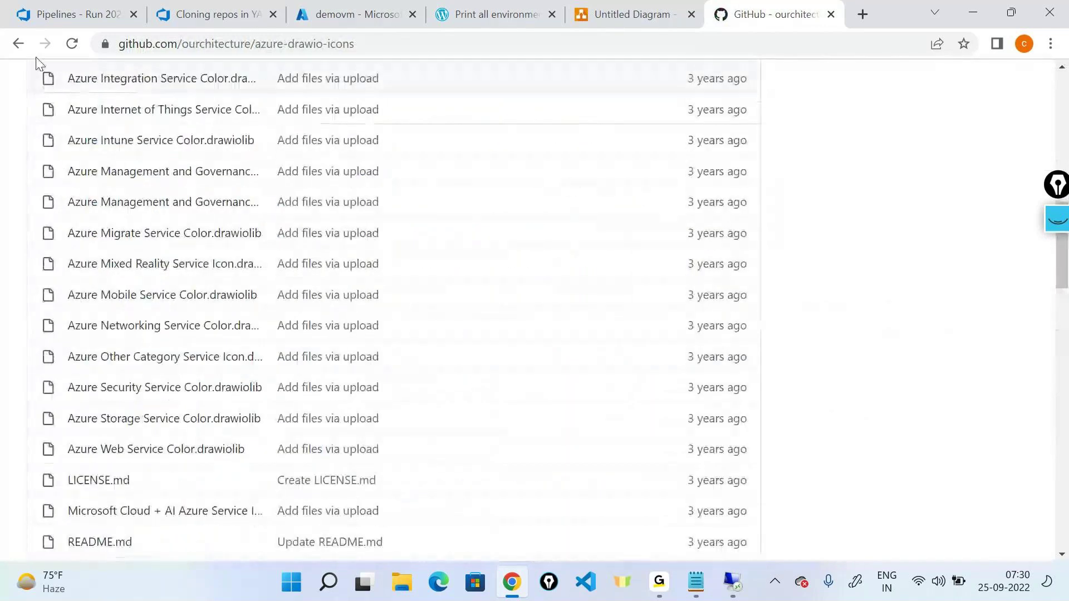
{"action": "left_click", "coordinate": [19, 43]}
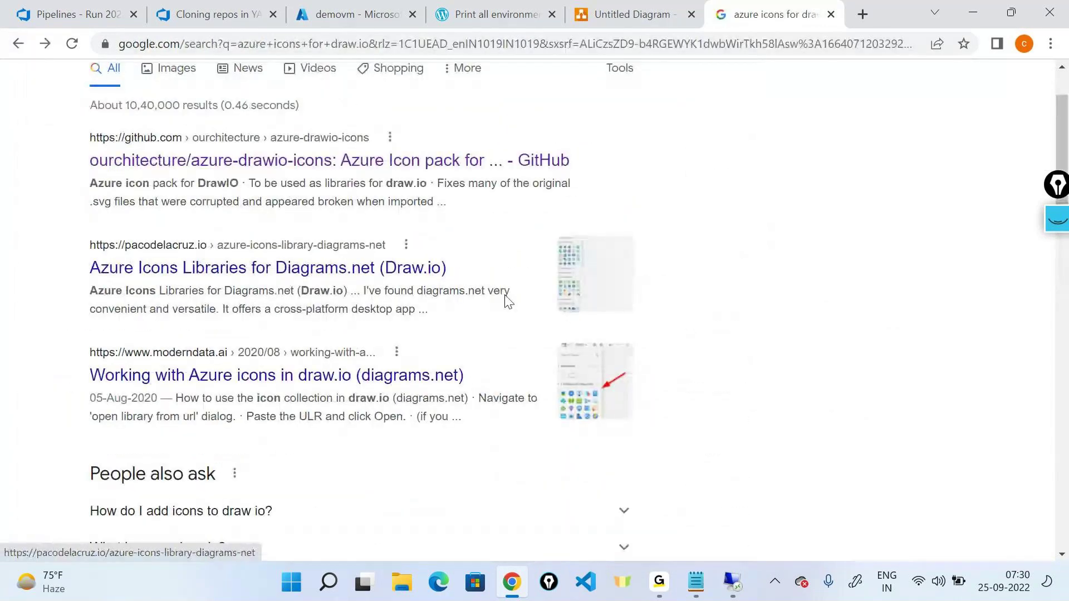
Step: Read the pacodelacruz.io 'Azure Icons Libraries for Diagrams.net' article, then bring up File Explorer
{"action": "left_click", "coordinate": [313, 262]}
{"action": "scroll", "coordinate": [376, 291], "scroll_direction": "down", "scroll_amount": 20}
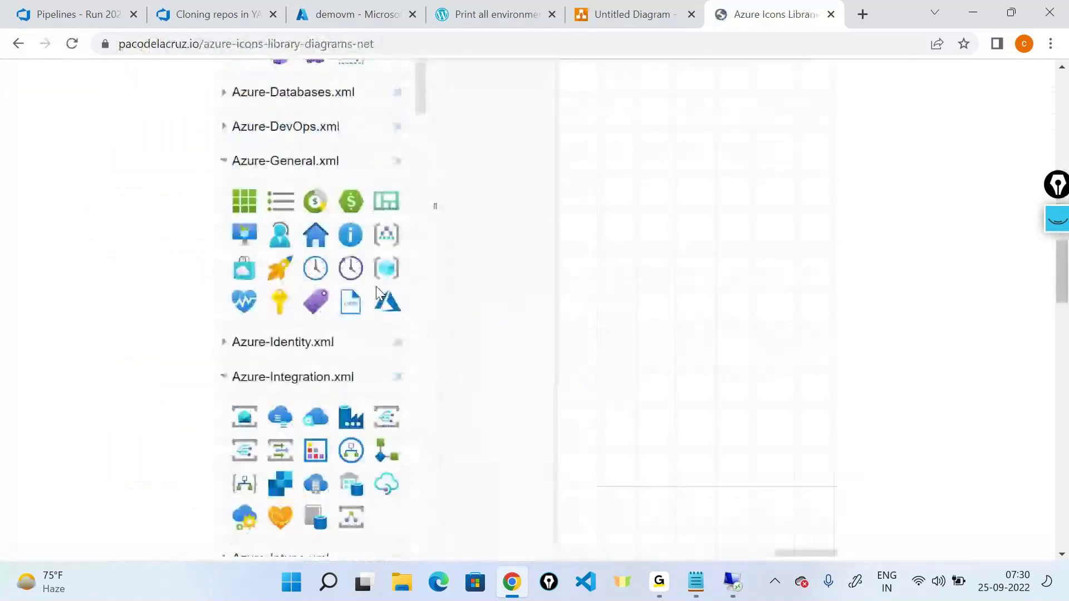
{"action": "scroll", "coordinate": [377, 291], "scroll_direction": "down", "scroll_amount": 2}
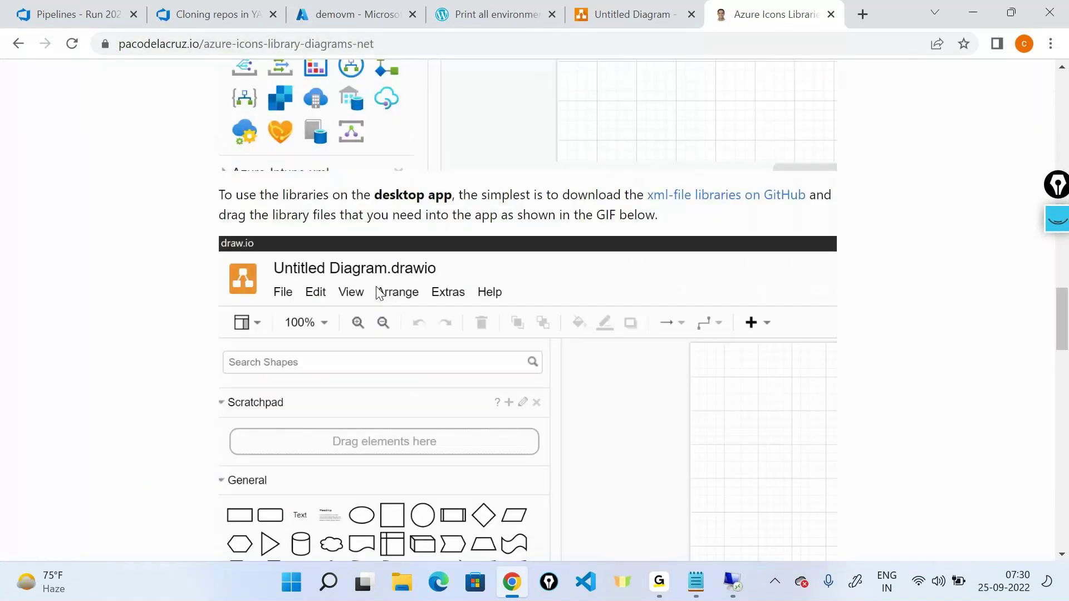
{"action": "scroll", "coordinate": [377, 292], "scroll_direction": "down", "scroll_amount": 20}
{"action": "scroll", "coordinate": [377, 291], "scroll_direction": "up", "scroll_amount": 20}
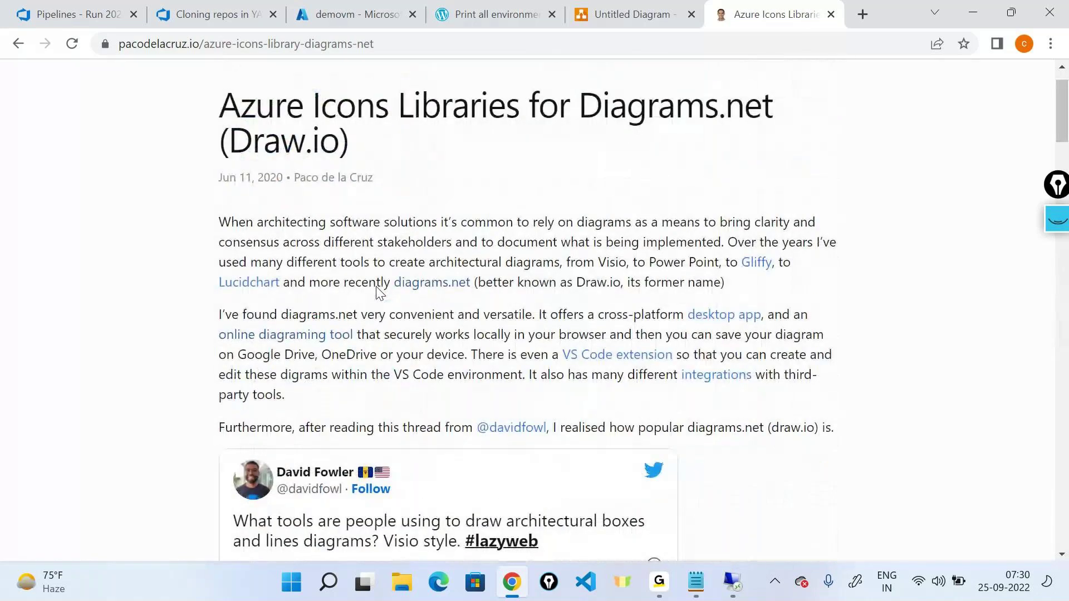
{"action": "scroll", "coordinate": [379, 292], "scroll_direction": "up", "scroll_amount": 1}
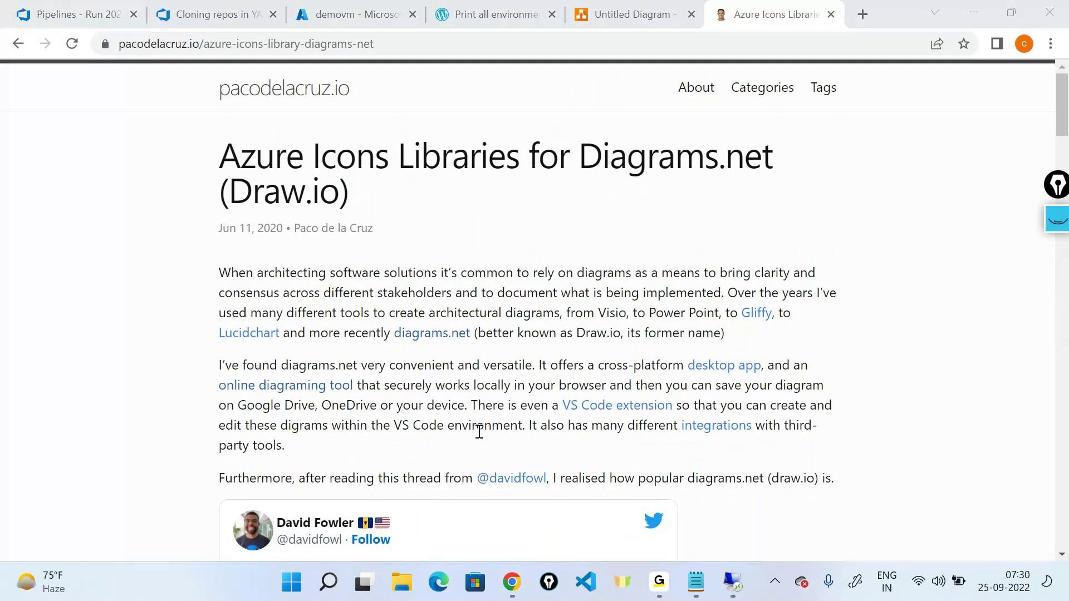
{"action": "key", "text": "super+e"}
{"action": "scroll", "coordinate": [61, 400], "scroll_direction": "down", "scroll_amount": 1}
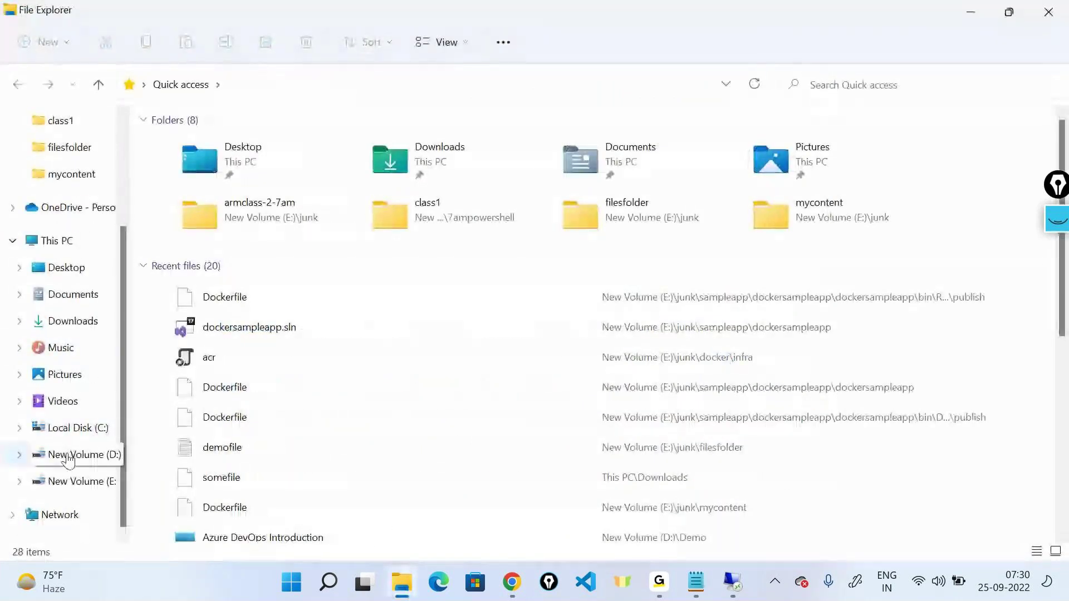
Step: Browse the Azure-Icons folder on New Volume (D:), then return to Chrome
{"action": "left_click", "coordinate": [68, 458]}
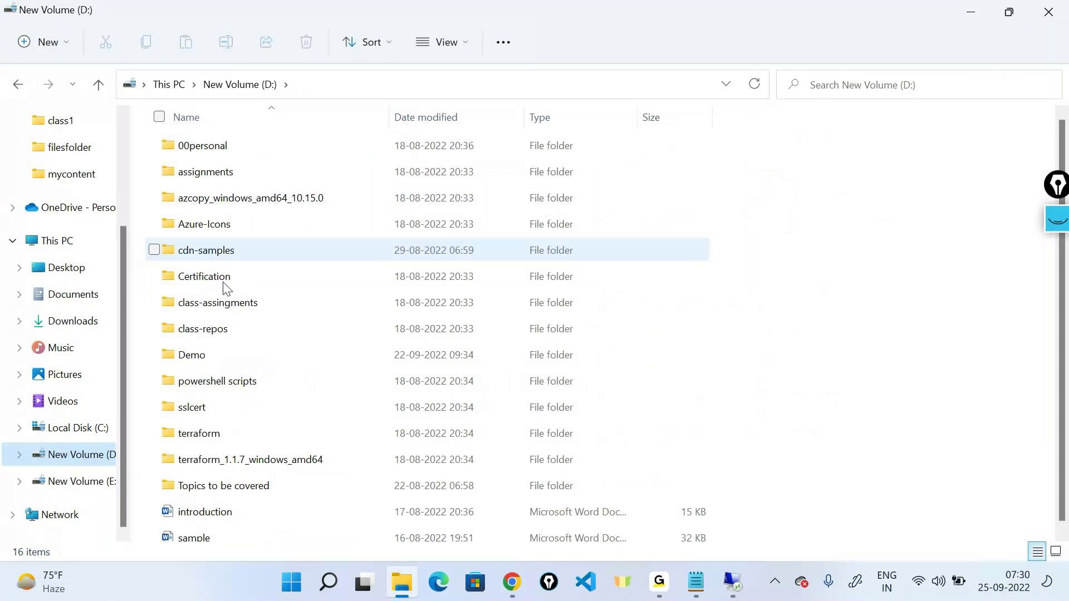
{"action": "double_click", "coordinate": [205, 224]}
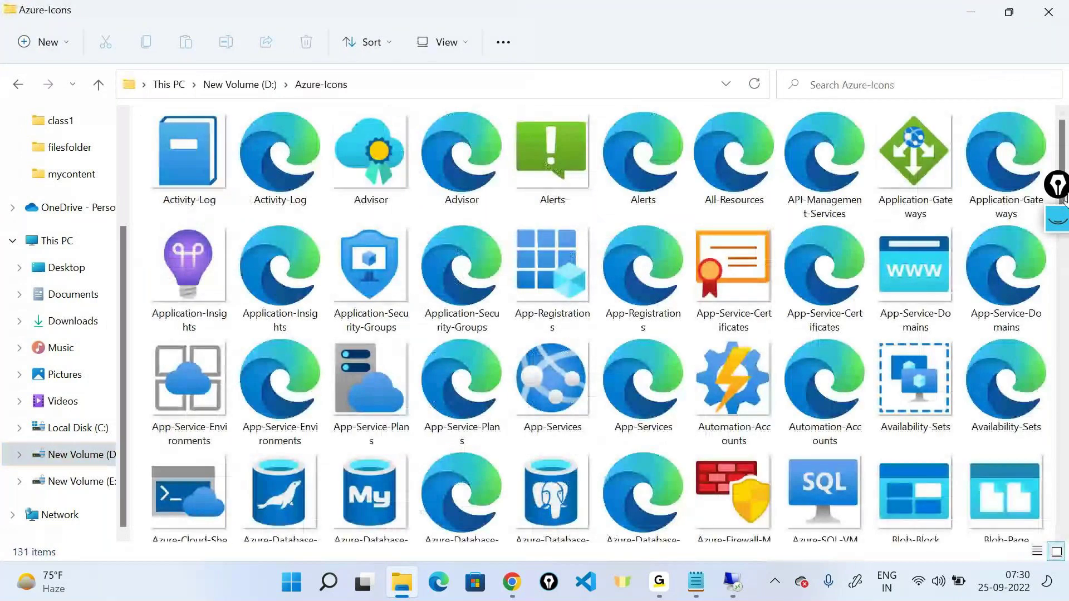
{"action": "left_click_drag", "start_coordinate": [1064, 202], "coordinate": [1064, 388]}
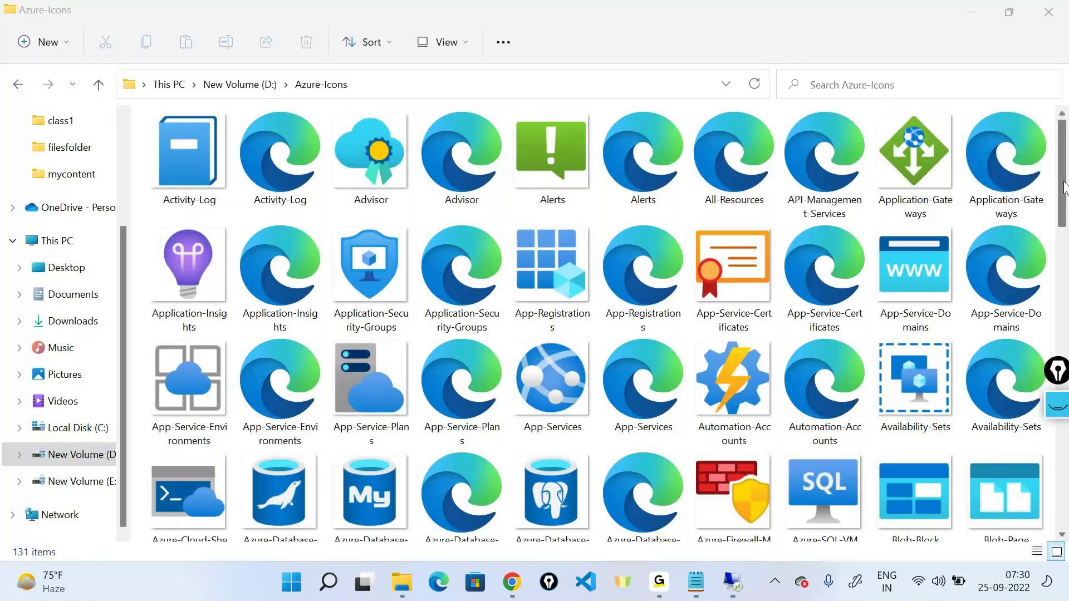
{"action": "key", "text": "Home"}
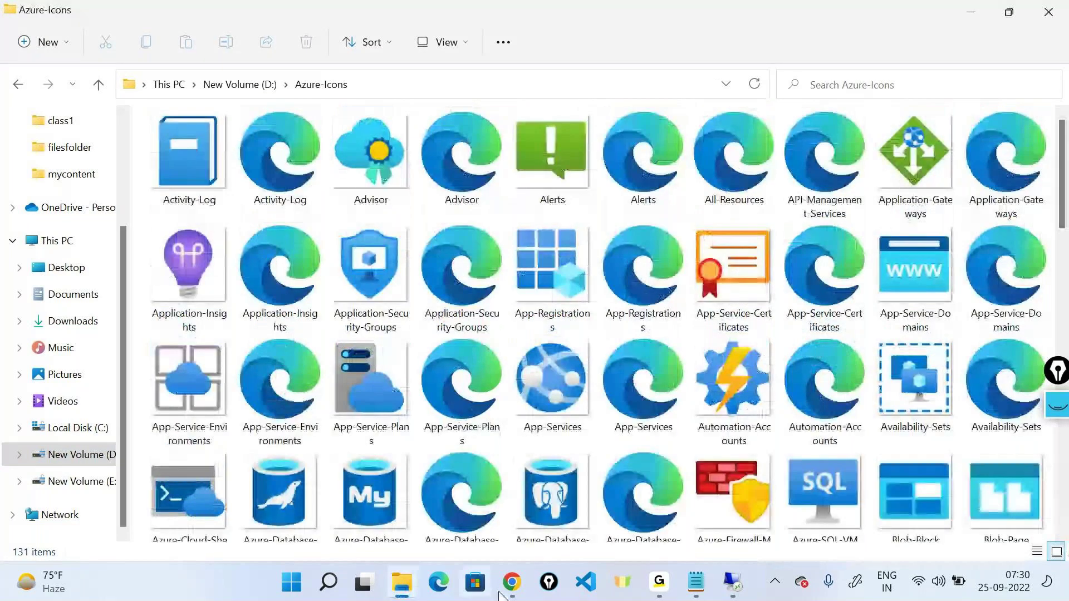
{"action": "left_click", "coordinate": [512, 582]}
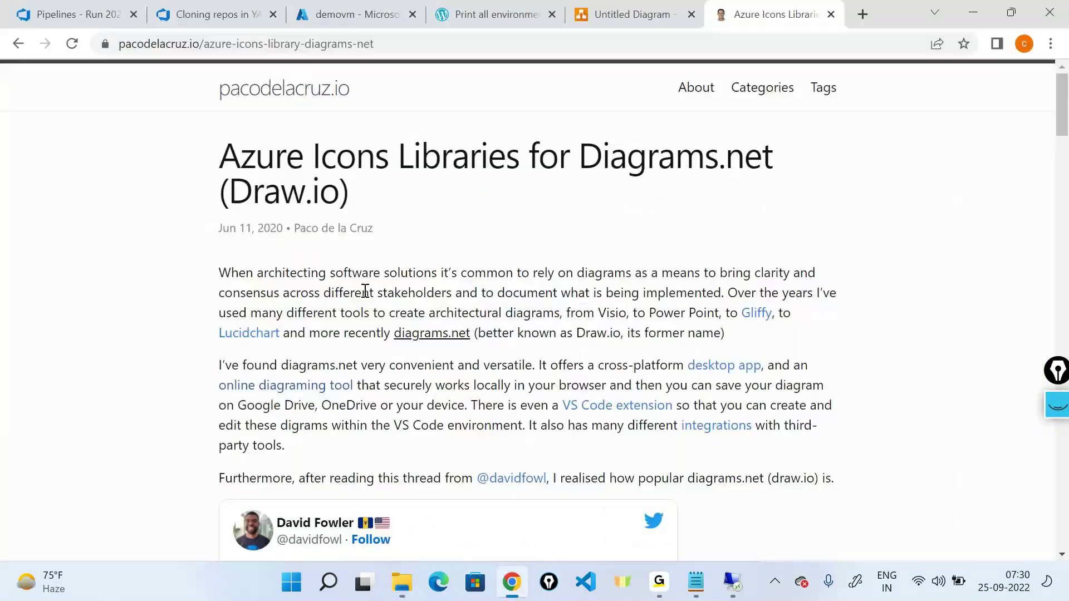
Step: Return to the Untitled Diagram tab, dismiss the nothing-selected Scratchpad error, then go to the remote session
{"action": "left_click", "coordinate": [632, 14]}
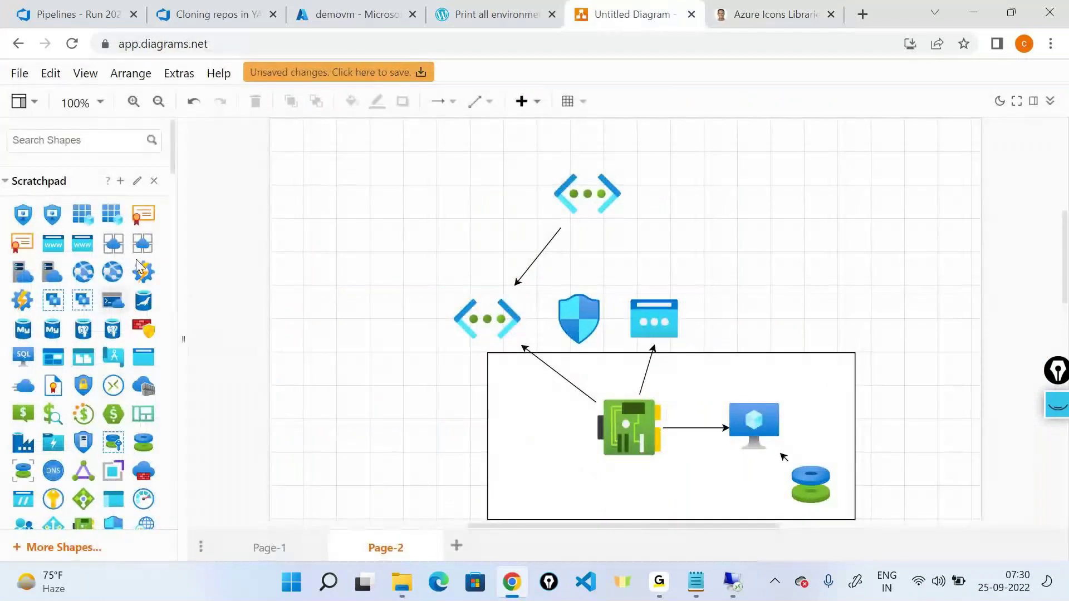
{"action": "left_click", "coordinate": [121, 184]}
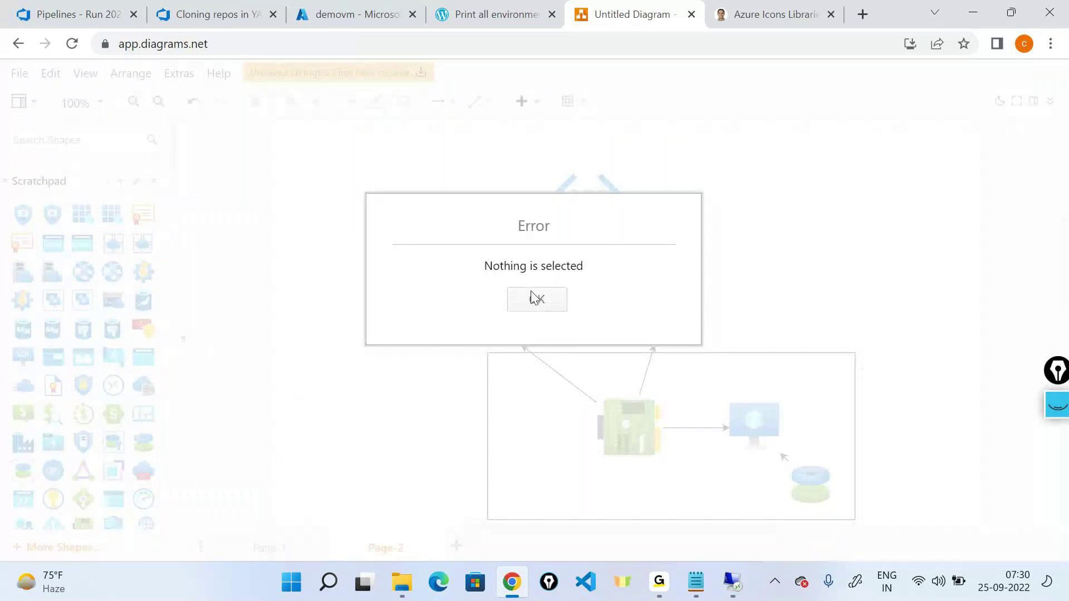
{"action": "left_click", "coordinate": [535, 299]}
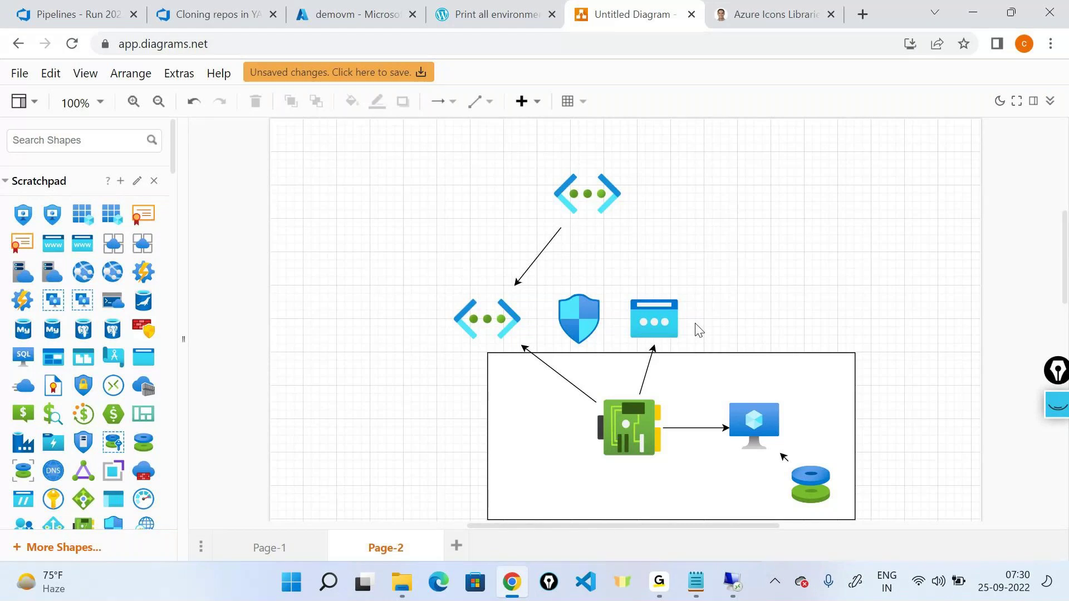
{"action": "left_click", "coordinate": [732, 583]}
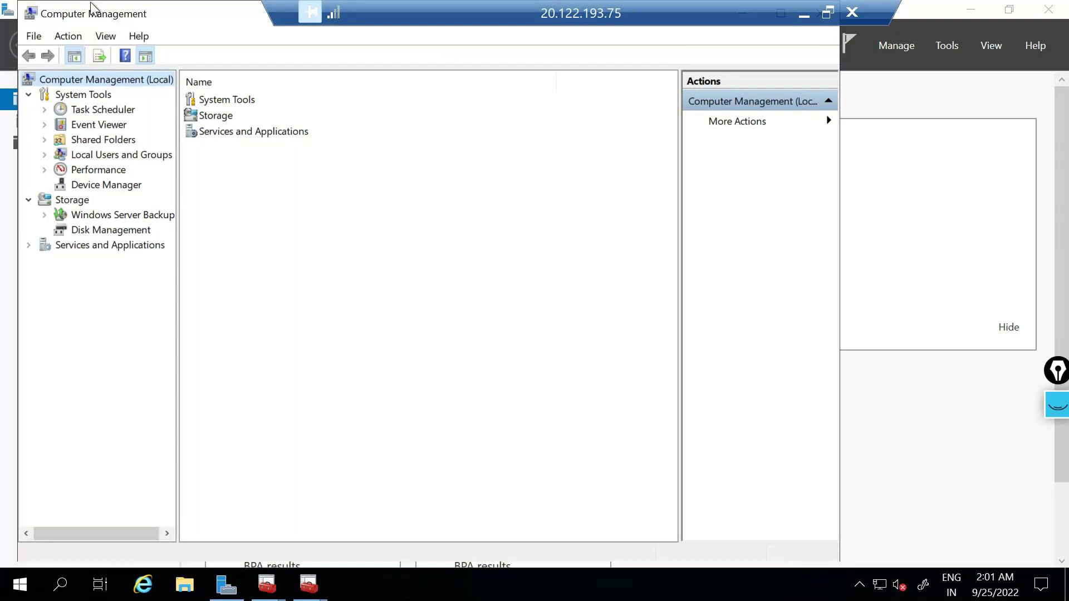
Step: Close the duplicate Computer Management window and browse local users testuser and dummyuser
{"action": "left_click", "coordinate": [143, 16]}
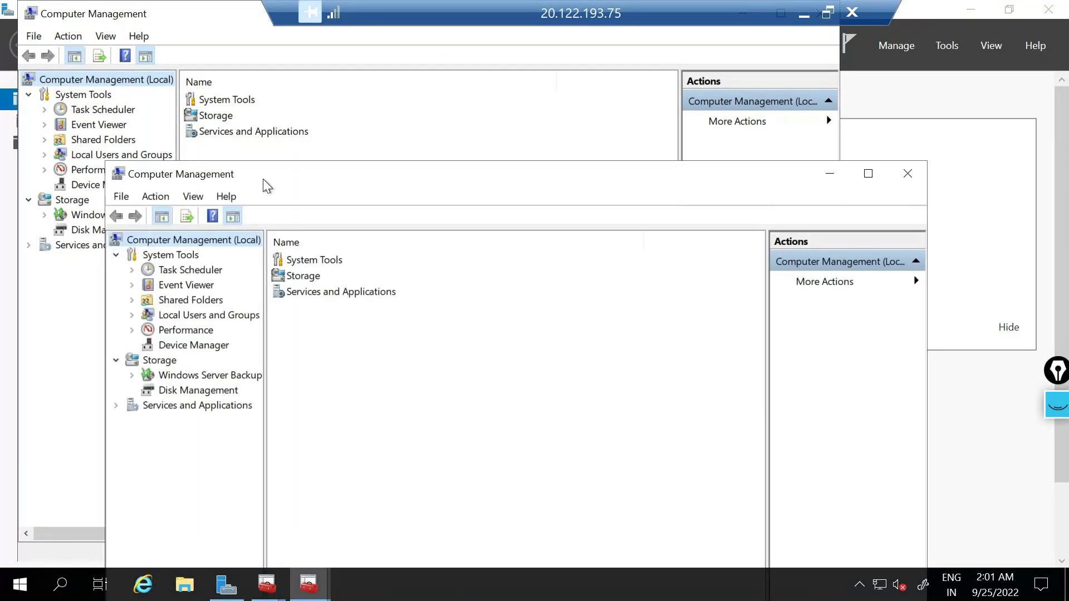
{"action": "left_click", "coordinate": [913, 173]}
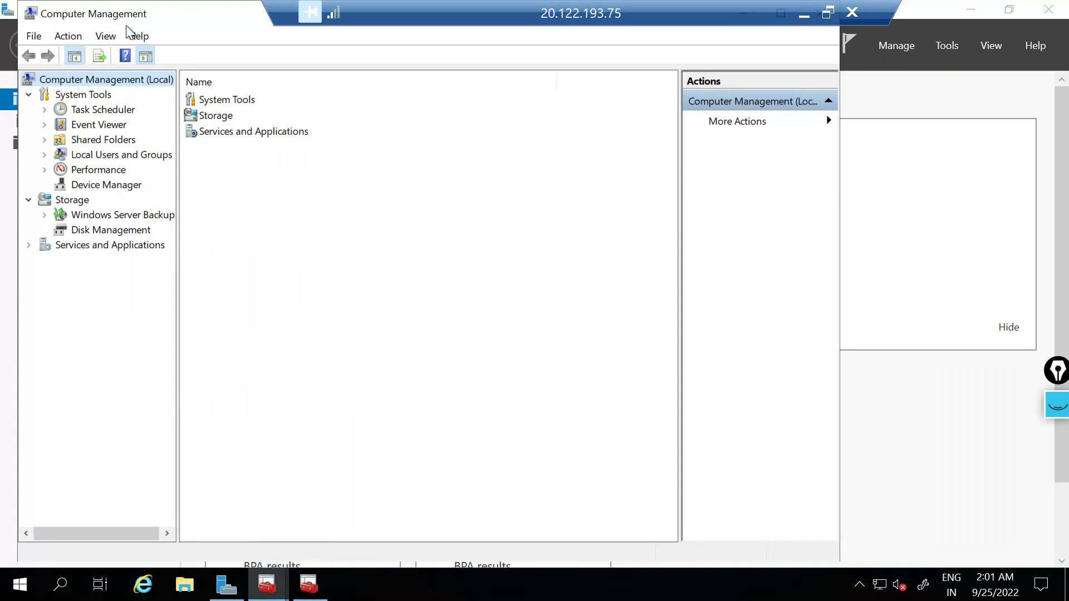
{"action": "left_click", "coordinate": [118, 156]}
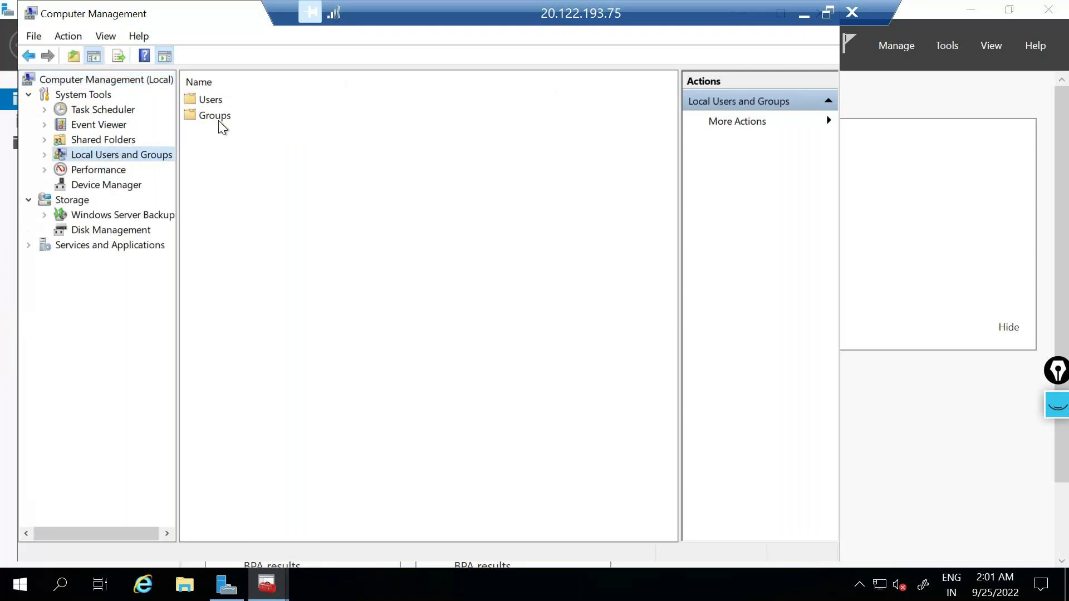
{"action": "double_click", "coordinate": [210, 102]}
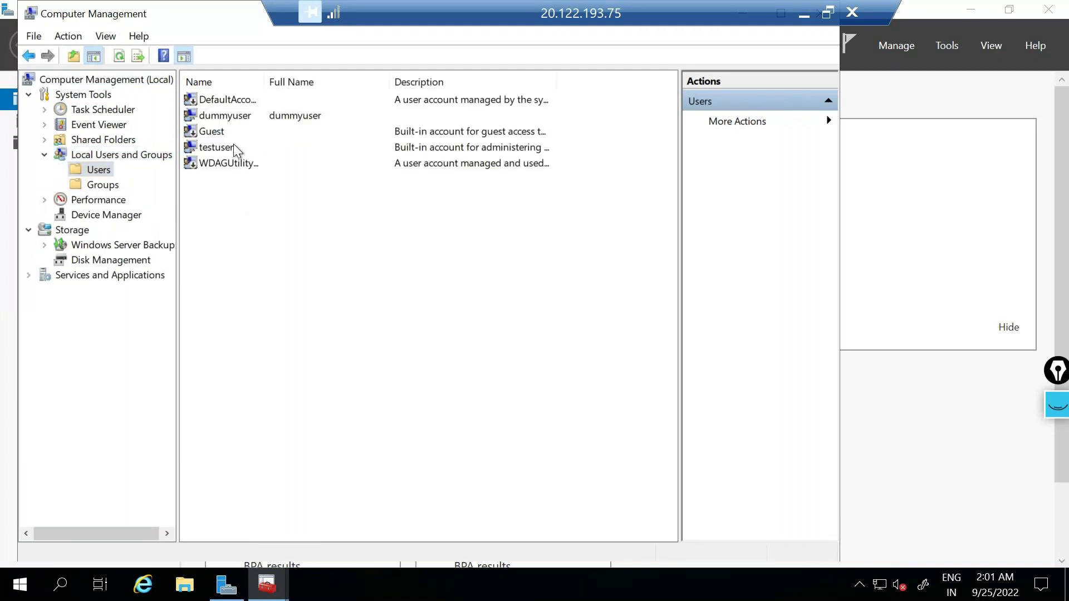
{"action": "left_click", "coordinate": [223, 151]}
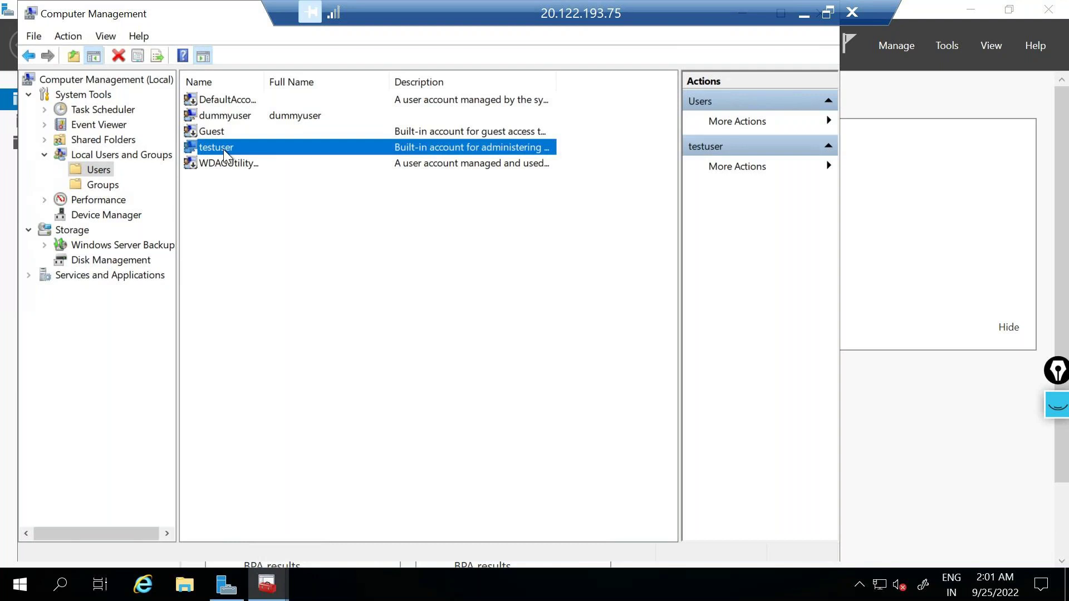
{"action": "left_click", "coordinate": [225, 117]}
Step: Open an empty New User form, cancel it, and show the local groups
{"action": "right_click", "coordinate": [245, 220]}
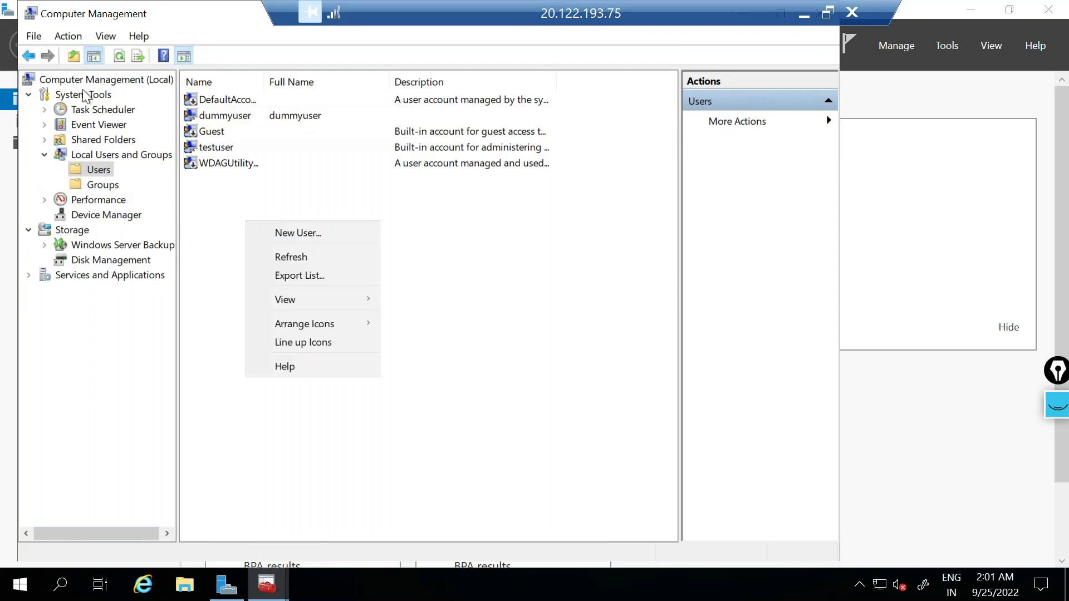
{"action": "left_click", "coordinate": [309, 232]}
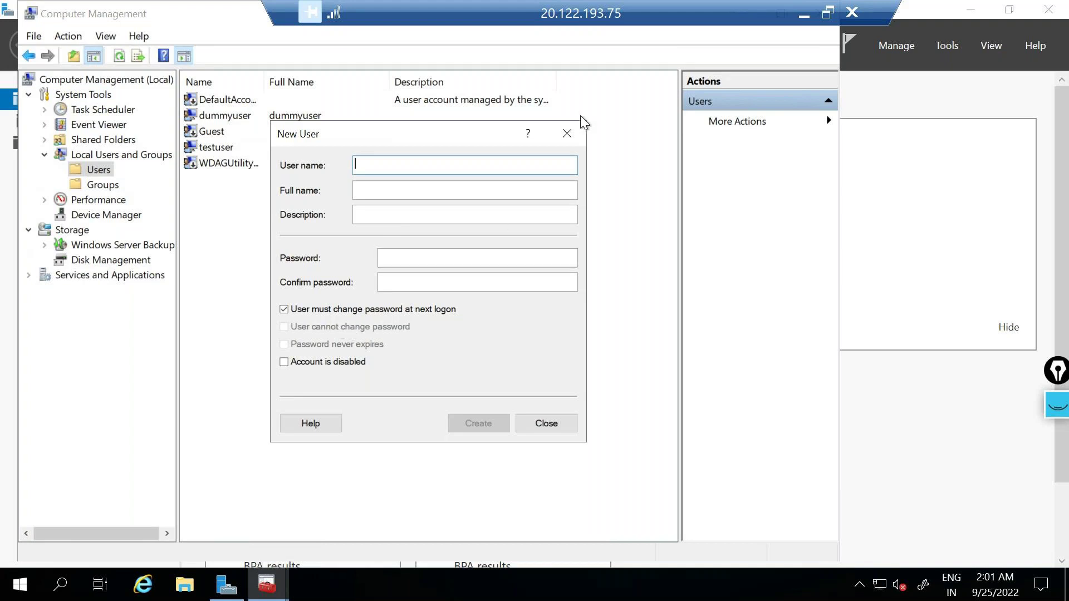
{"action": "left_click", "coordinate": [565, 133]}
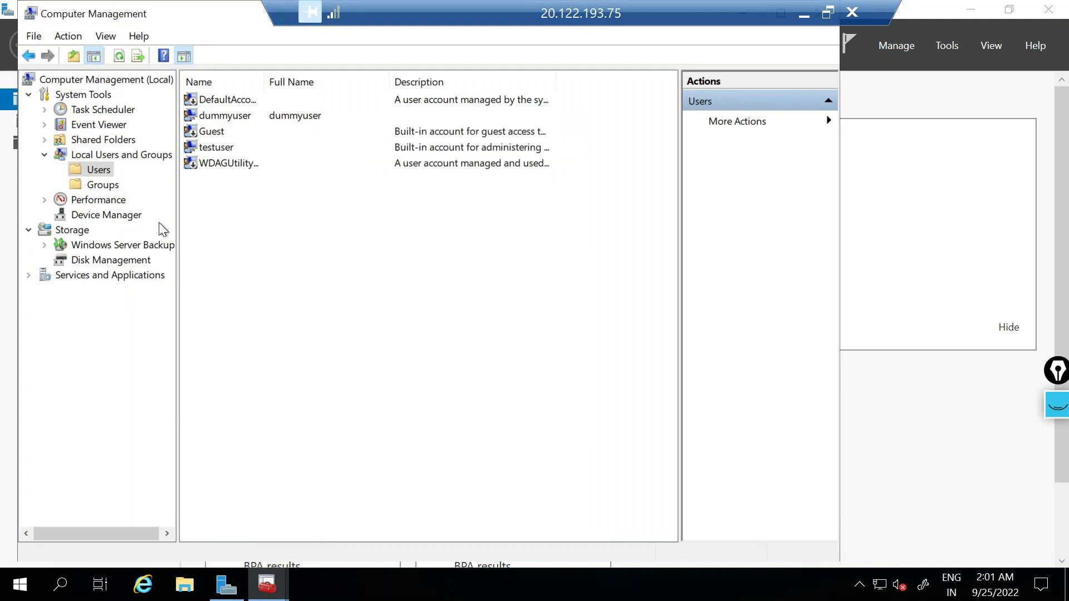
{"action": "left_click", "coordinate": [103, 185]}
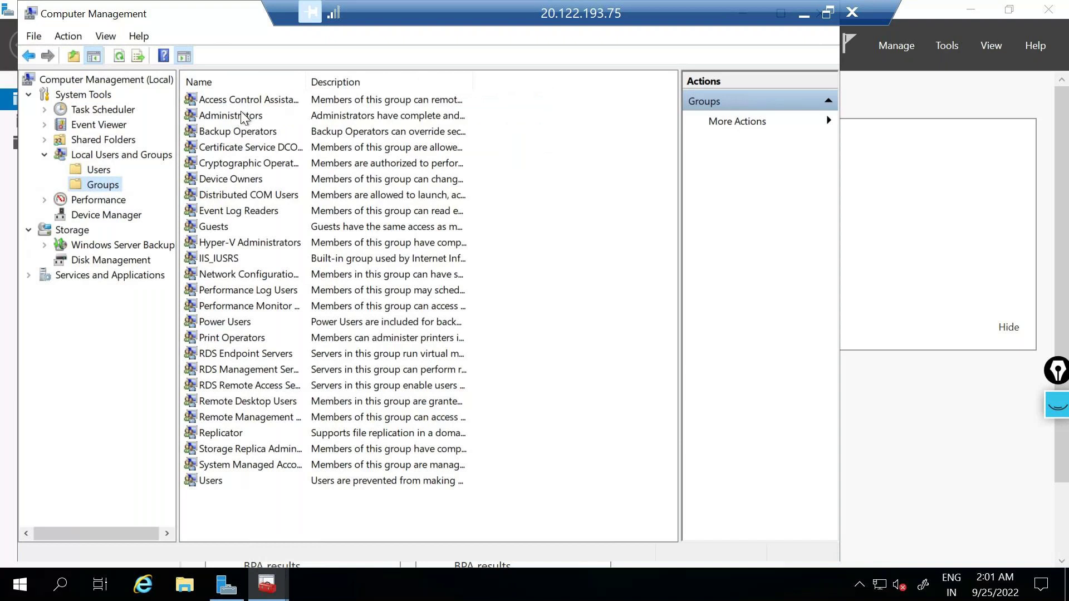
Step: Inspect Administrators members dummyuser and testuser, closing the picker and properties without changes
{"action": "double_click", "coordinate": [240, 113]}
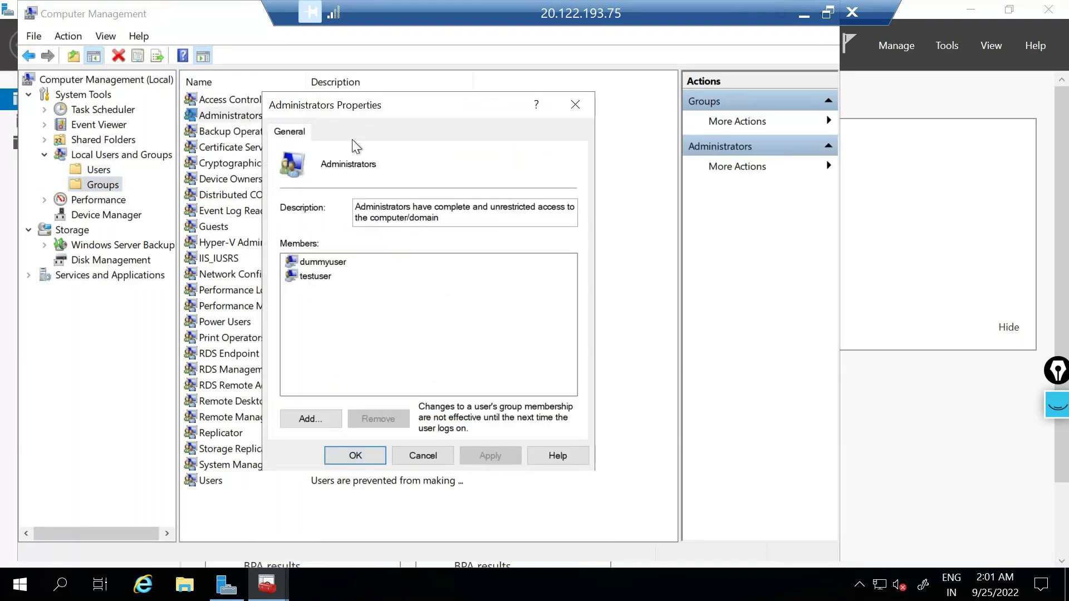
{"action": "left_click_drag", "start_coordinate": [353, 286], "coordinate": [315, 264]}
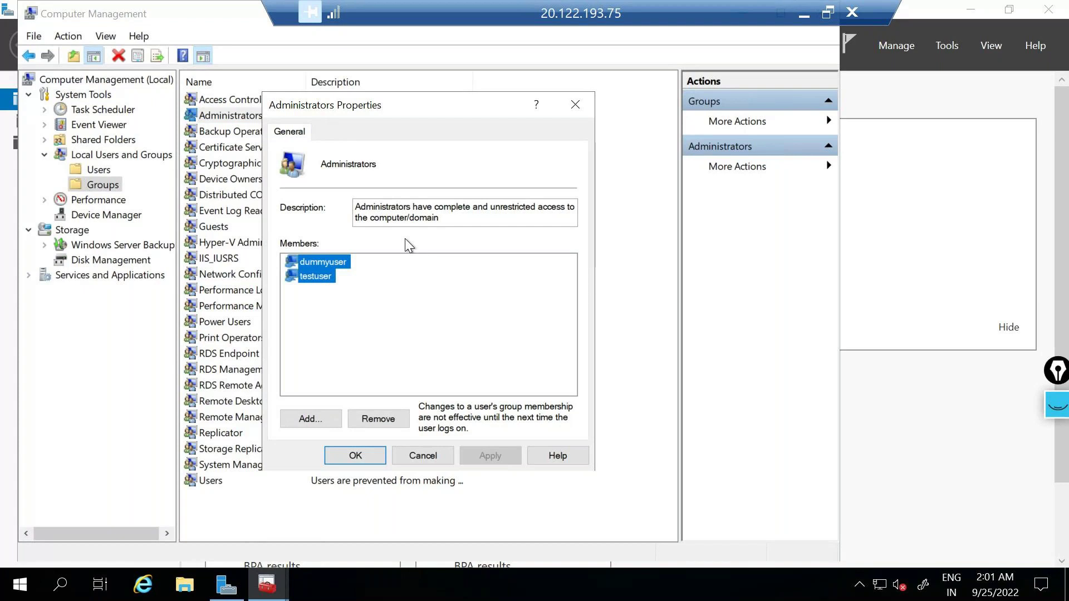
{"action": "left_click", "coordinate": [311, 419]}
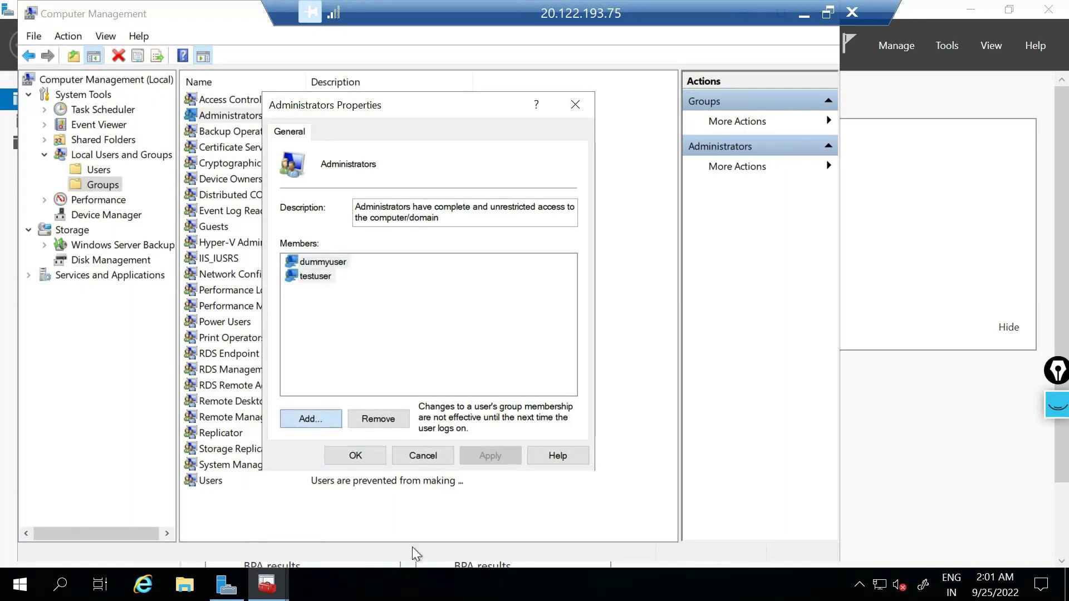
{"action": "left_click", "coordinate": [306, 418]}
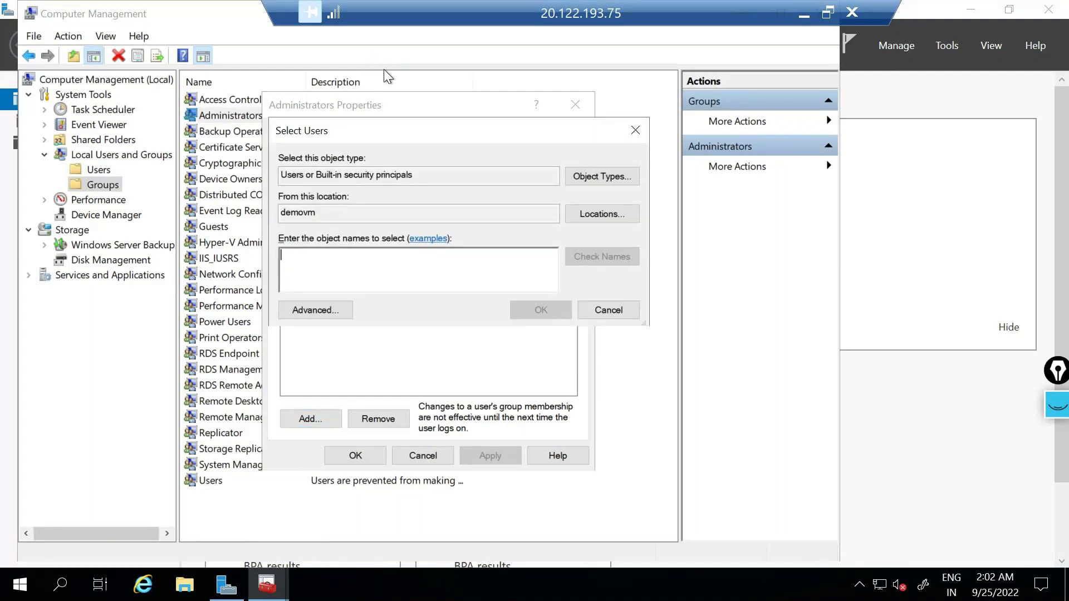
{"action": "left_click", "coordinate": [640, 130]}
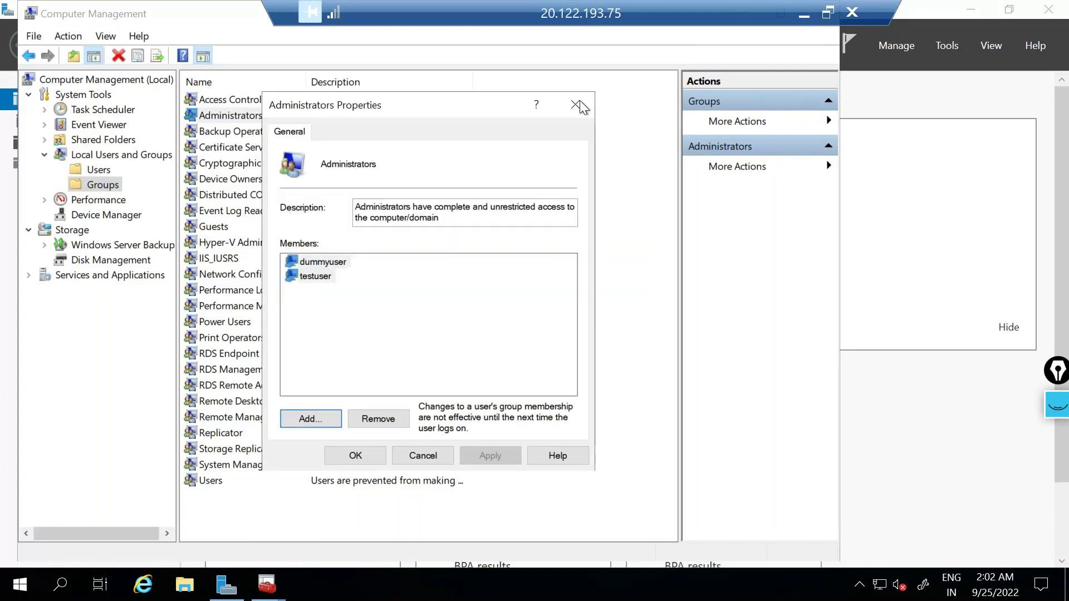
{"action": "left_click", "coordinate": [579, 100]}
{"action": "left_click", "coordinate": [99, 170]}
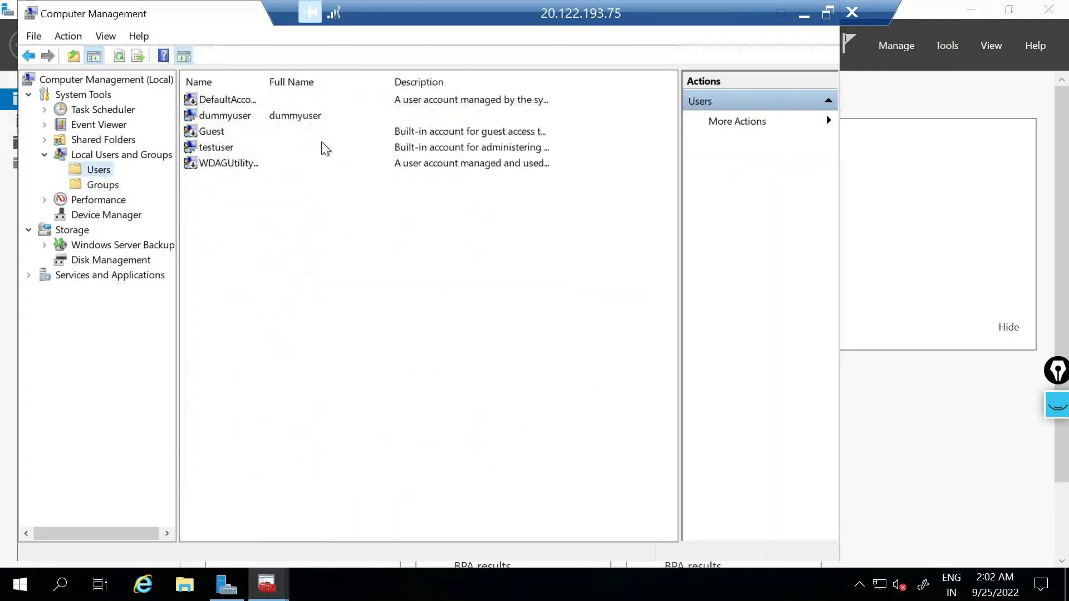
Step: Create local user sampleaccount with full name 'sample' and a password, then select it
{"action": "right_click", "coordinate": [266, 182]}
{"action": "left_click", "coordinate": [286, 193]}
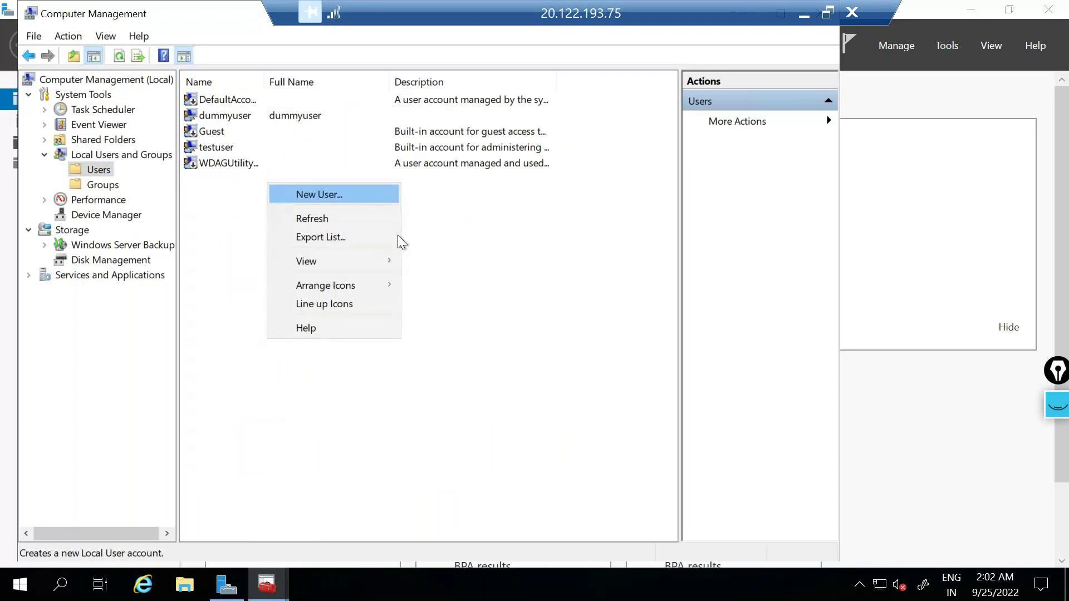
{"action": "type", "text": "s"}
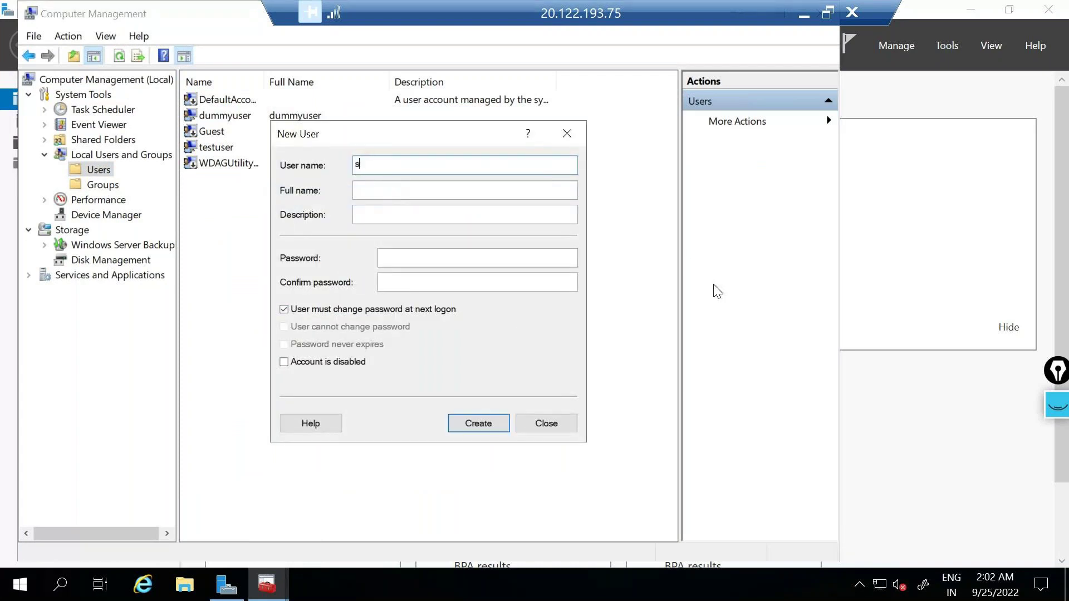
{"action": "type", "text": "ampleaccount"}
{"action": "left_click", "coordinate": [431, 189]}
{"action": "type", "text": "sample"}
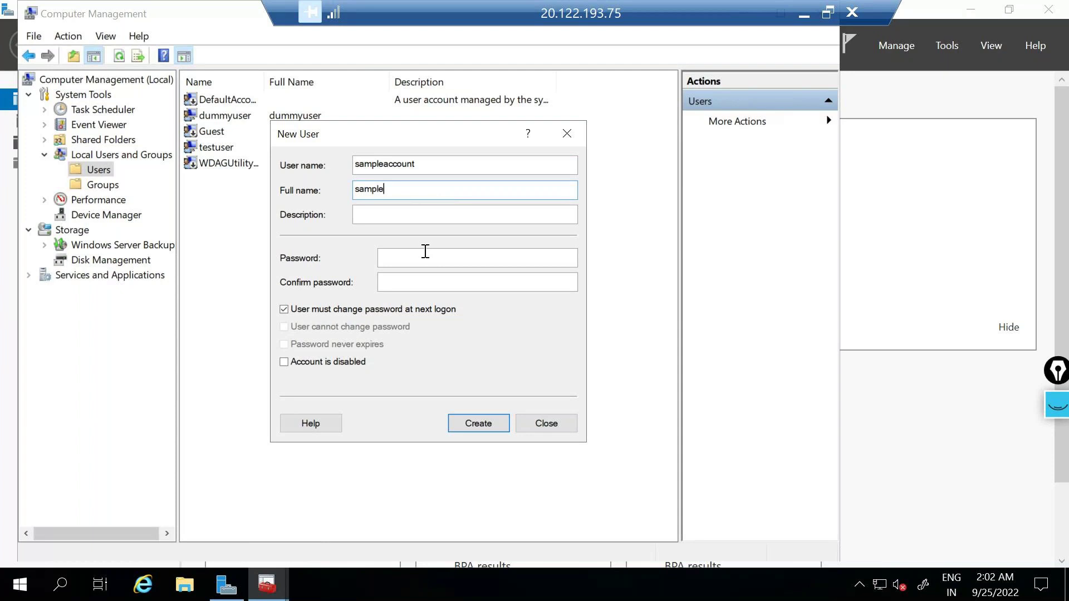
{"action": "left_click", "coordinate": [426, 254]}
{"action": "type", "text": "*************"}
{"action": "key", "text": "Tab"}
{"action": "type", "text": "*************"}
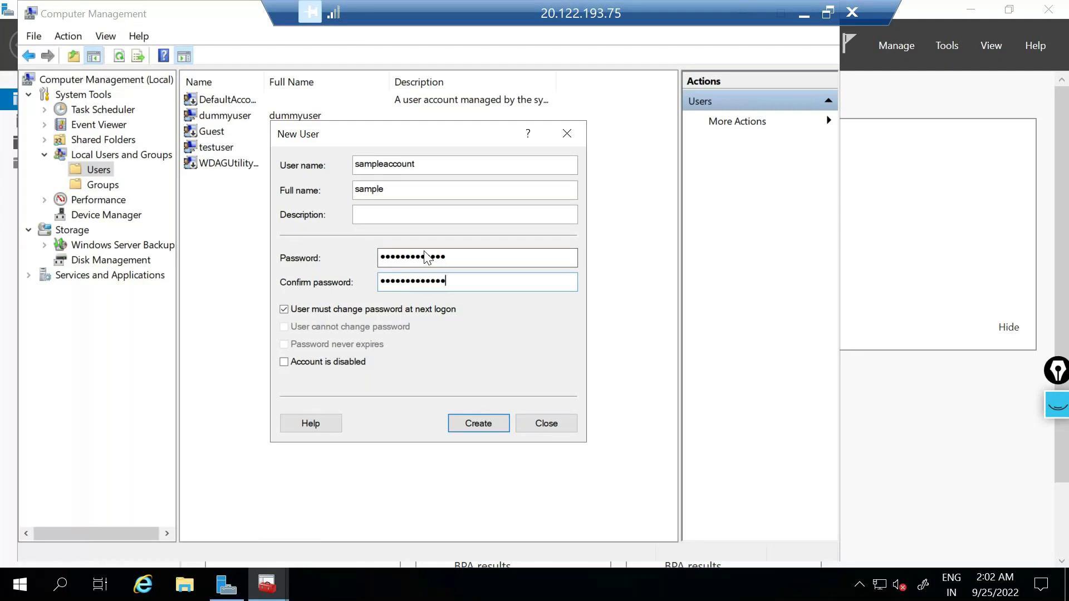
{"action": "left_click", "coordinate": [471, 424]}
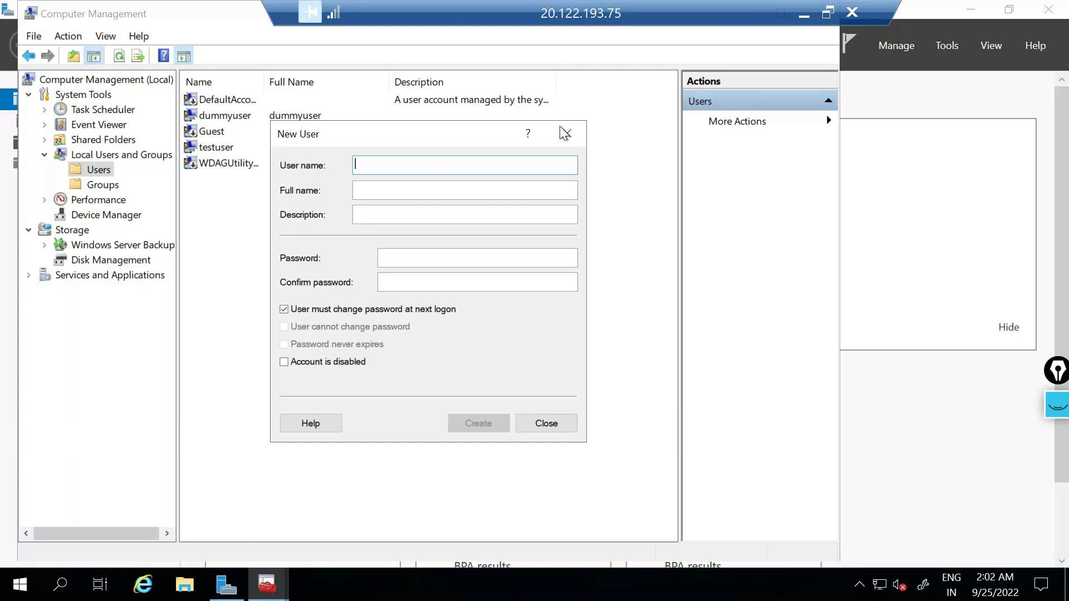
{"action": "key", "text": "Escape"}
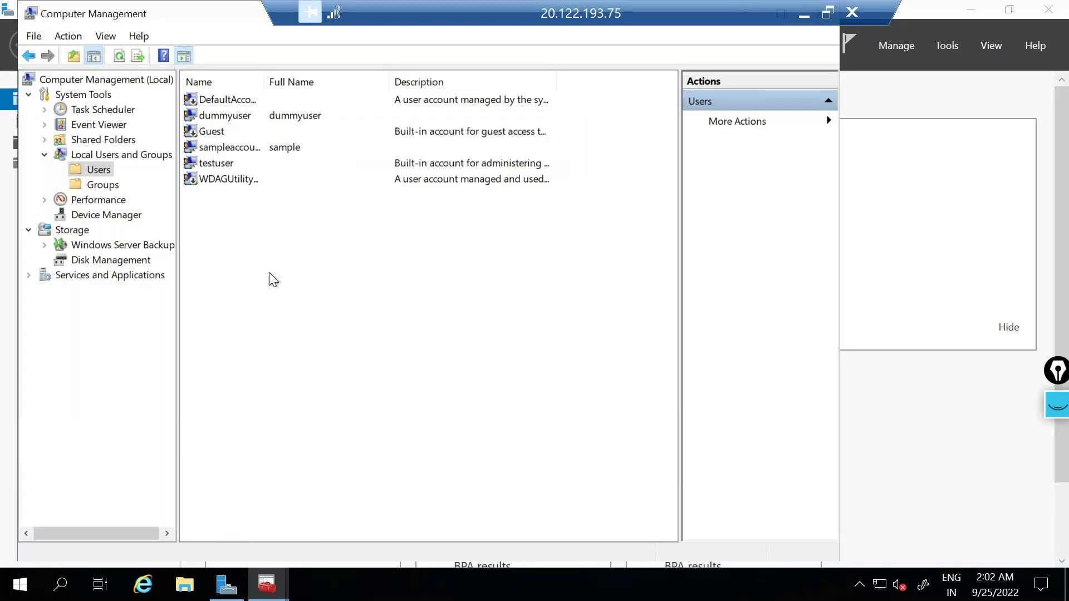
{"action": "left_click", "coordinate": [229, 149]}
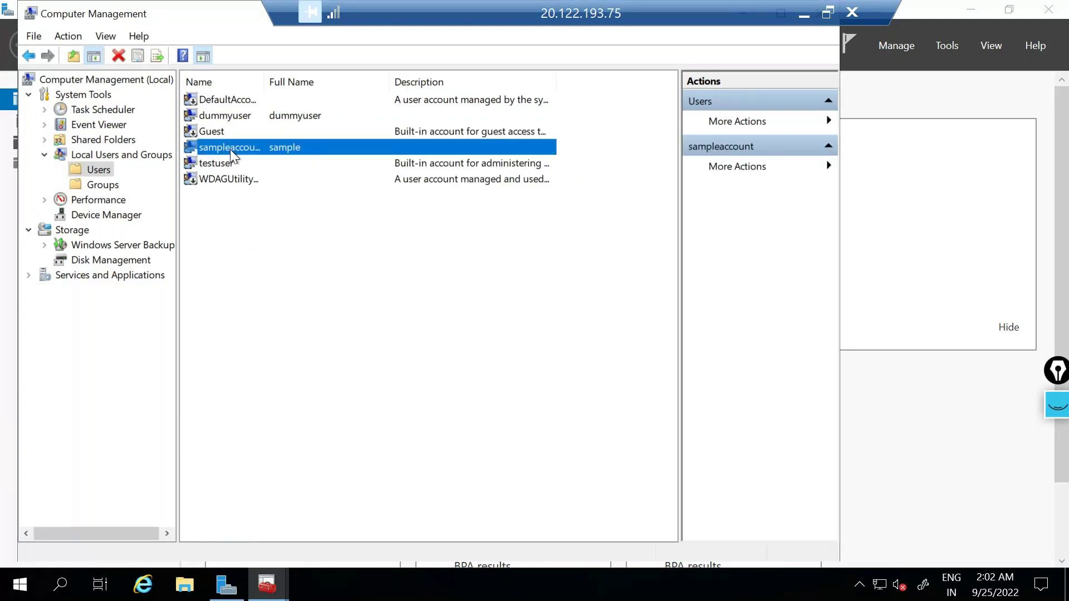
Step: Add sampleaccount to the Administrators group using Check Names, and save the properties
{"action": "left_click", "coordinate": [103, 184]}
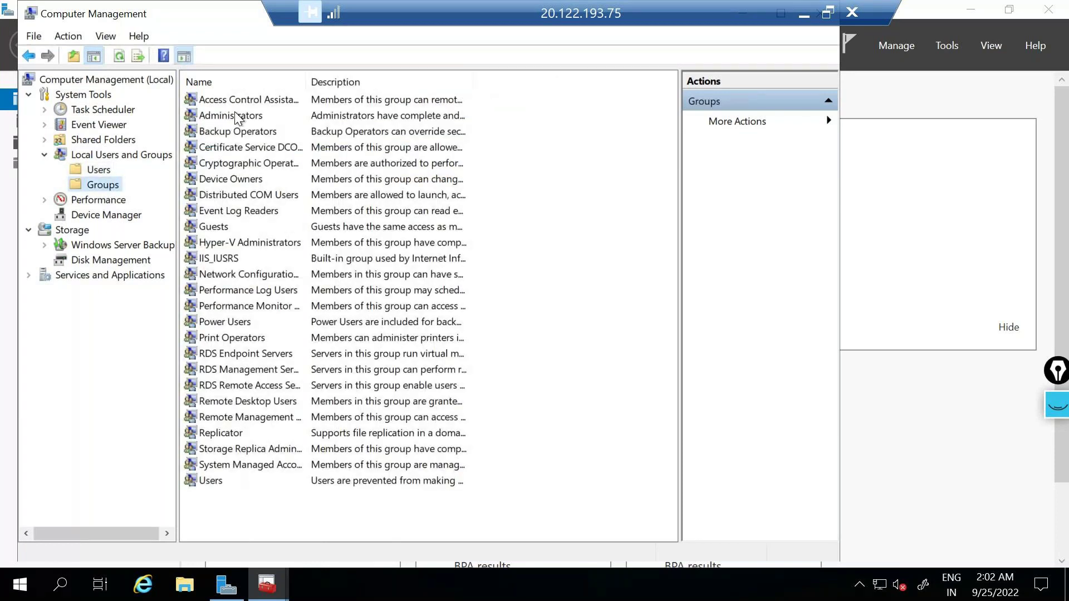
{"action": "double_click", "coordinate": [230, 115]}
{"action": "left_click", "coordinate": [323, 424]}
{"action": "type", "text": "sampleaccount"}
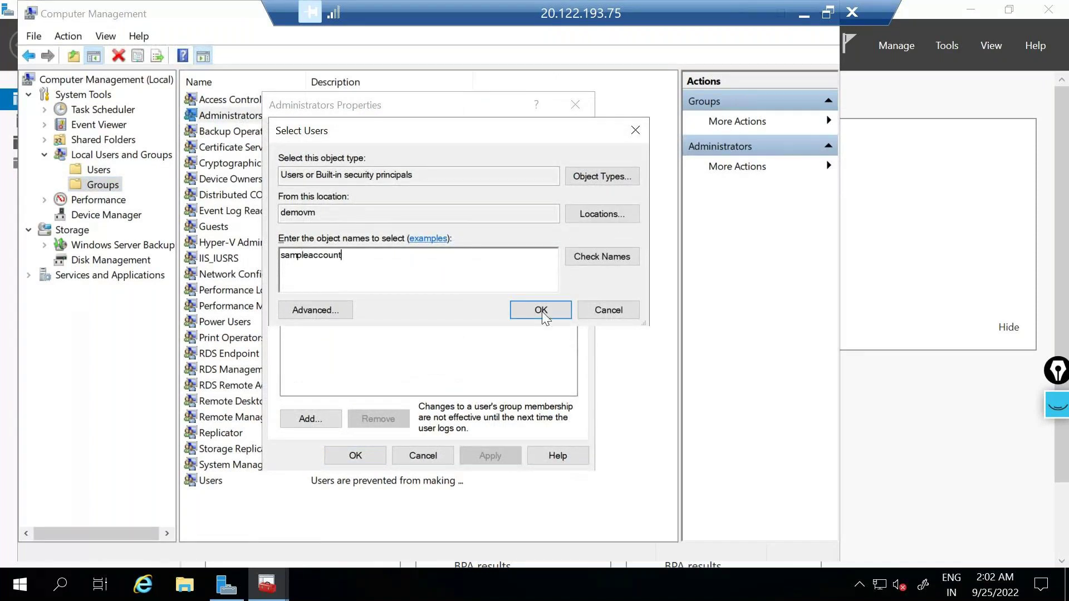
{"action": "left_click", "coordinate": [621, 256]}
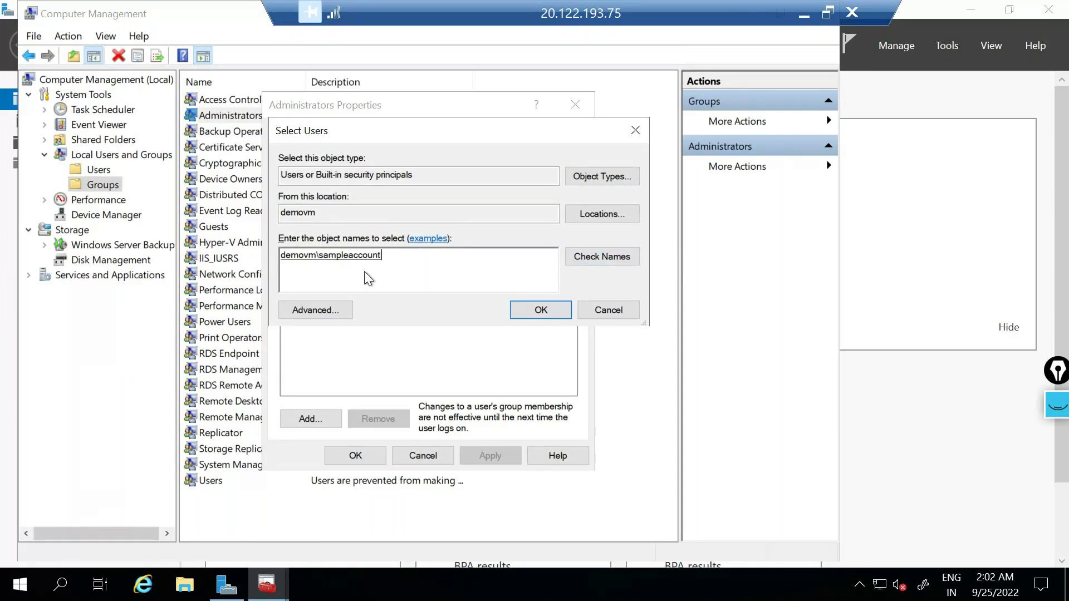
{"action": "left_click", "coordinate": [540, 309]}
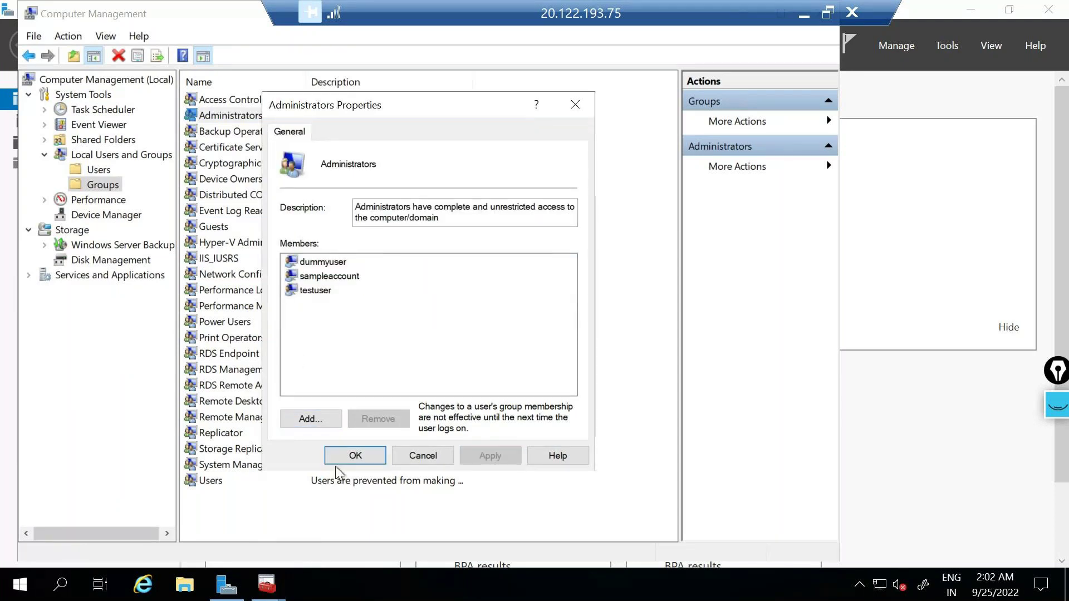
{"action": "left_click", "coordinate": [352, 459]}
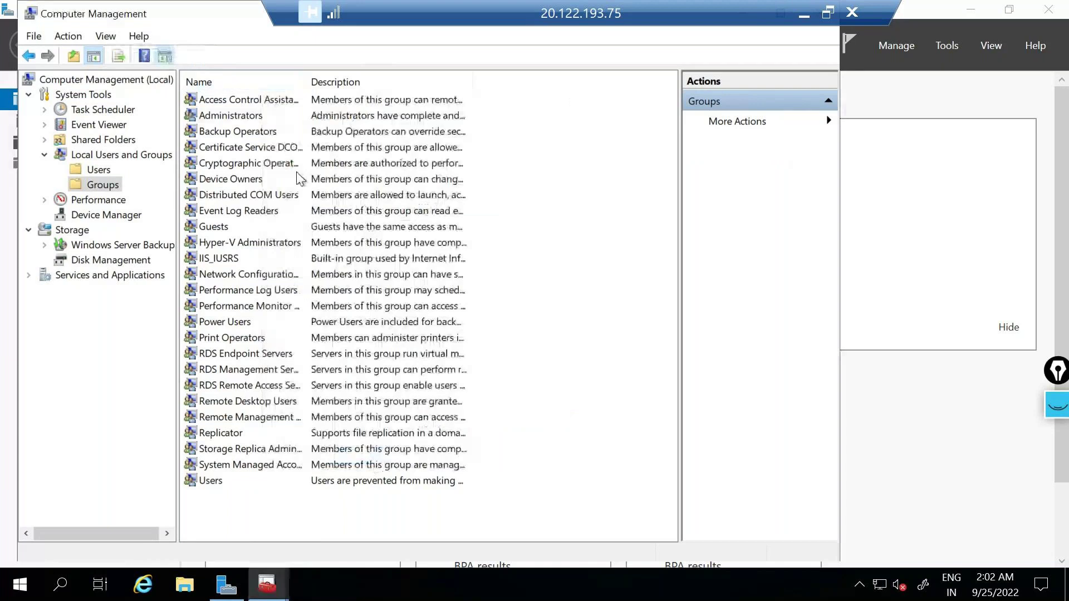
Step: Close the old Computer Management window and dismiss the Windows Admin Center prompt
{"action": "left_click_drag", "start_coordinate": [234, 10], "coordinate": [234, 147]}
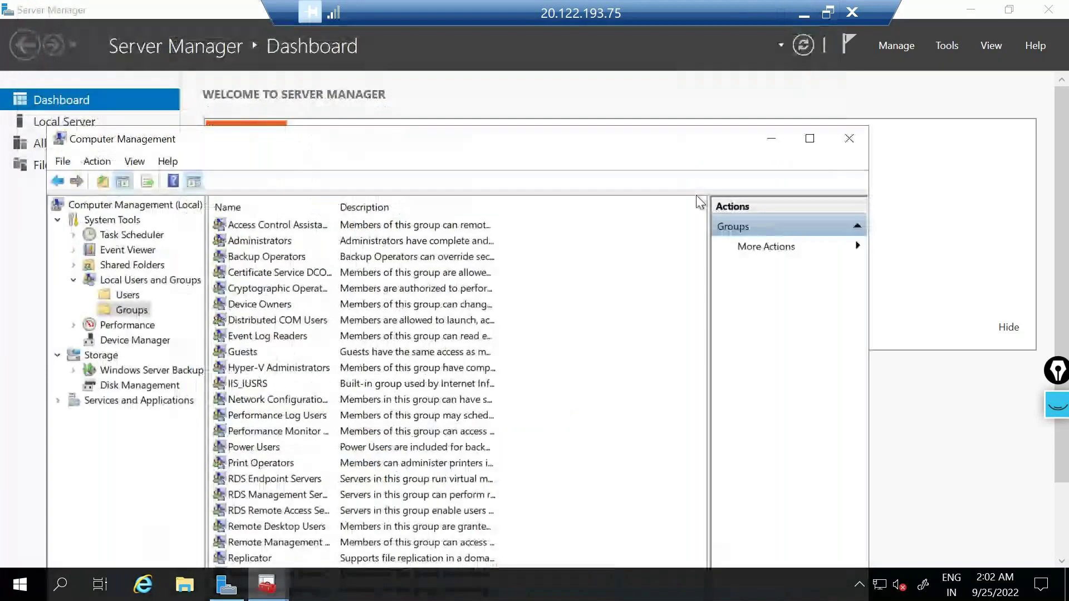
{"action": "left_click", "coordinate": [849, 138]}
{"action": "left_click", "coordinate": [804, 14]}
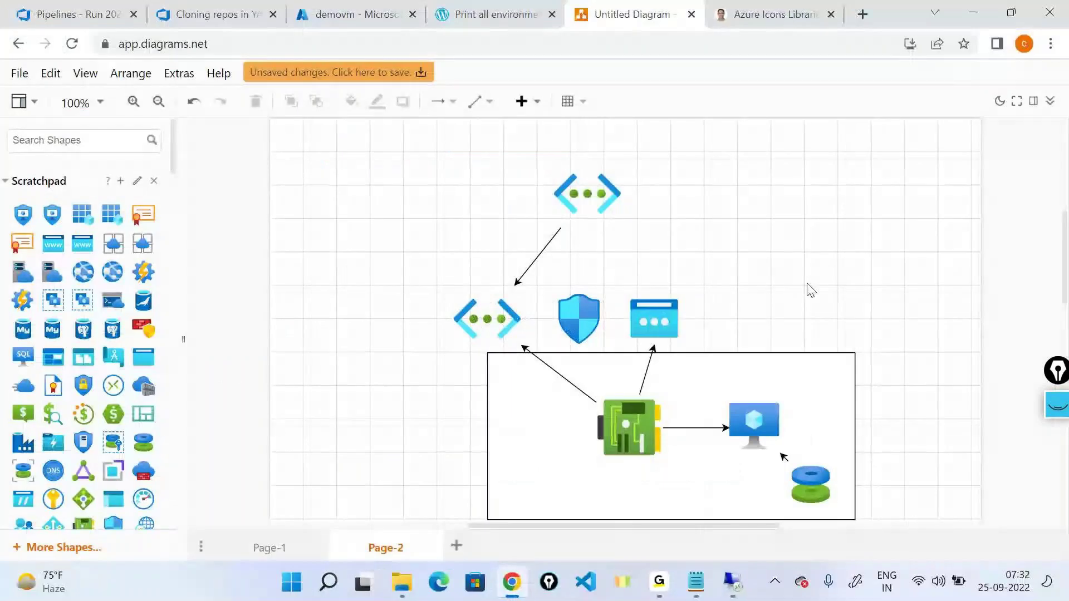
{"action": "left_click", "coordinate": [734, 582]}
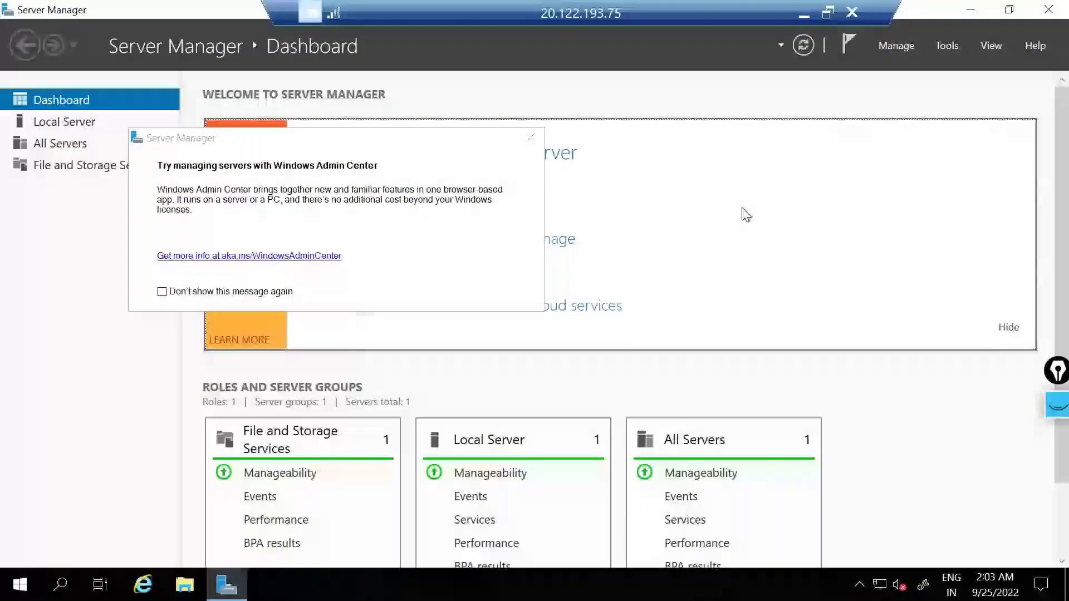
{"action": "left_click", "coordinate": [532, 136]}
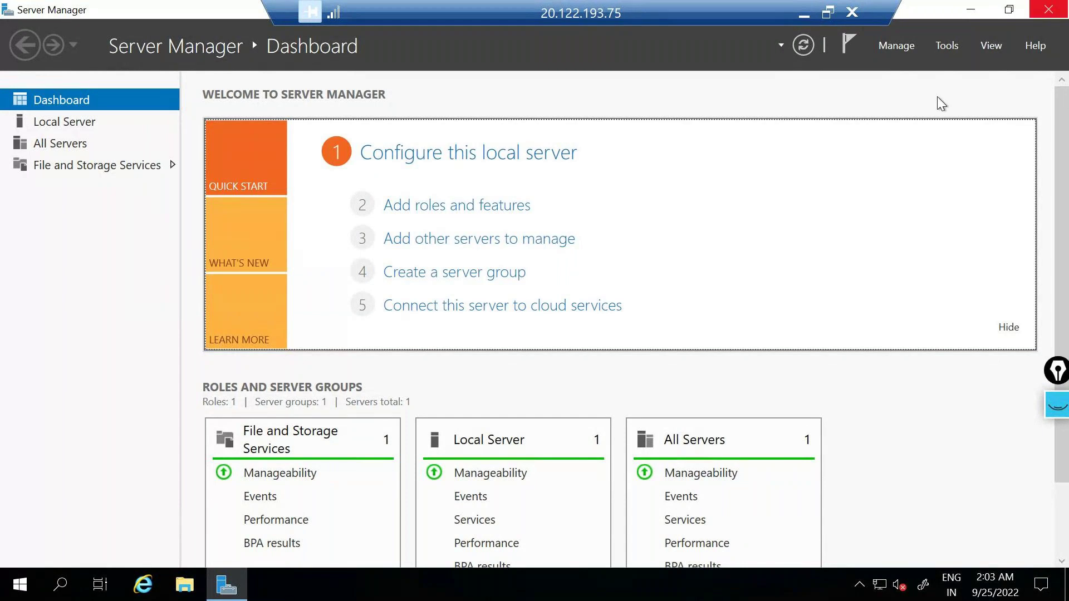
Step: Close Server Manager and launch compmgmt.msc from the Run dialog
{"action": "key", "text": "alt+F4"}
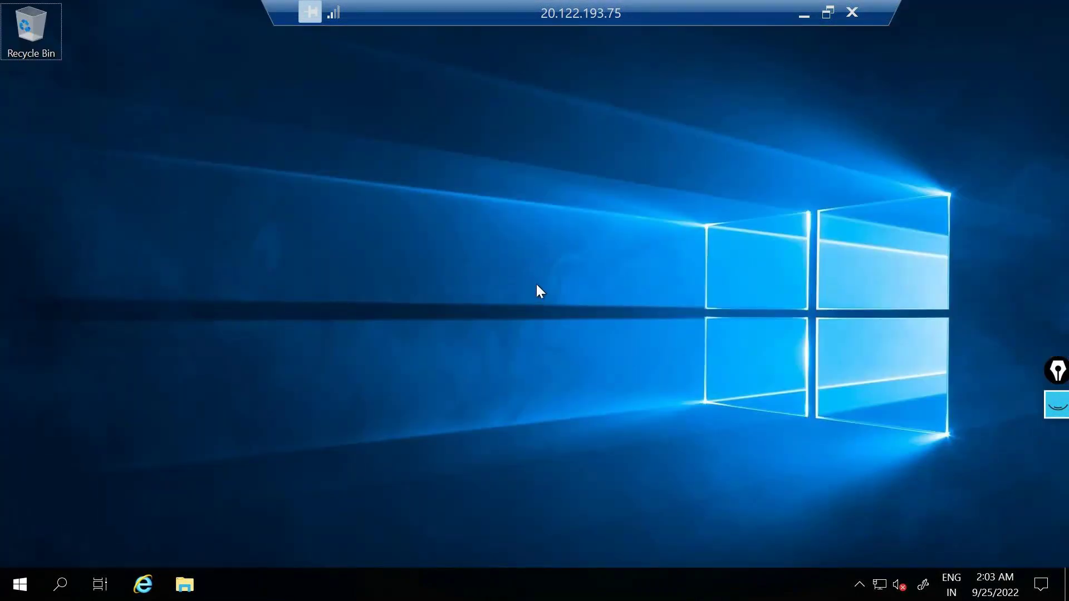
{"action": "key", "text": "super+r"}
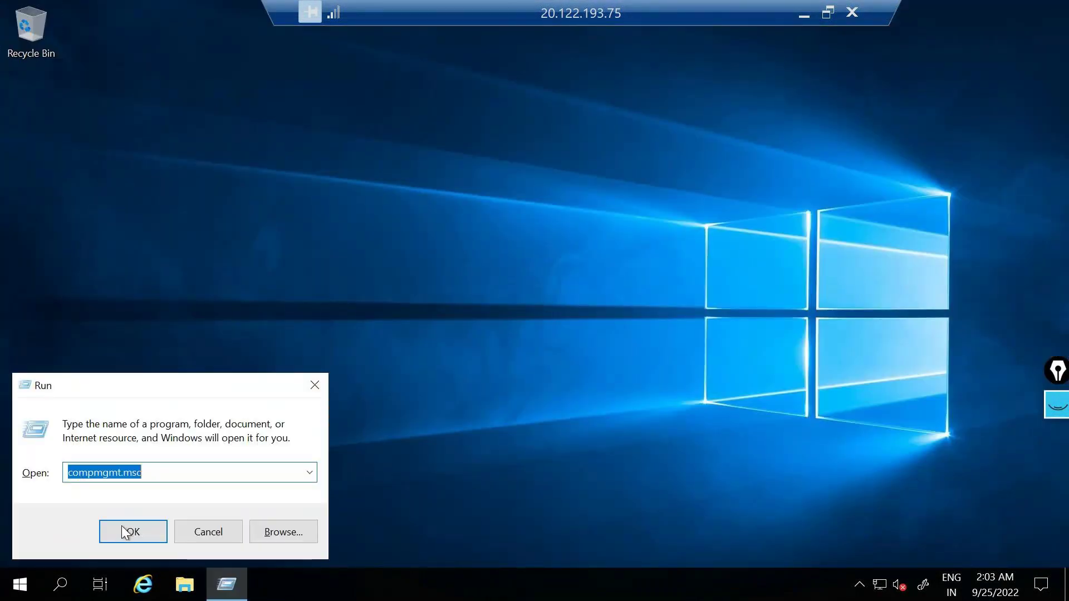
{"action": "left_click", "coordinate": [128, 532]}
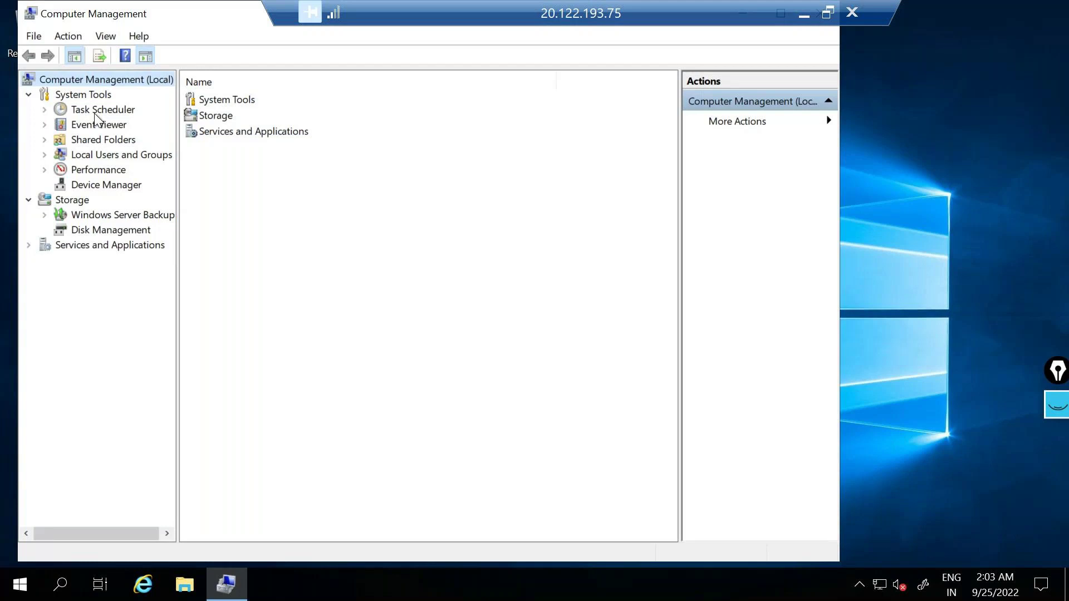
Step: Expand Local Users and Groups, then minimize the remote session to show local diagrams.net
{"action": "double_click", "coordinate": [115, 155]}
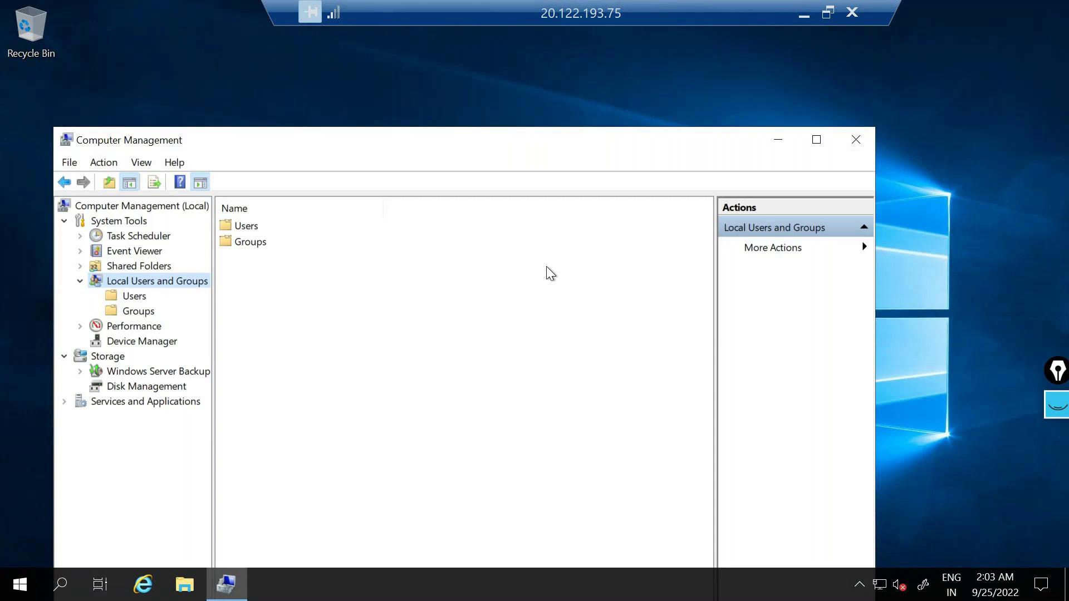
{"action": "left_click", "coordinate": [801, 14]}
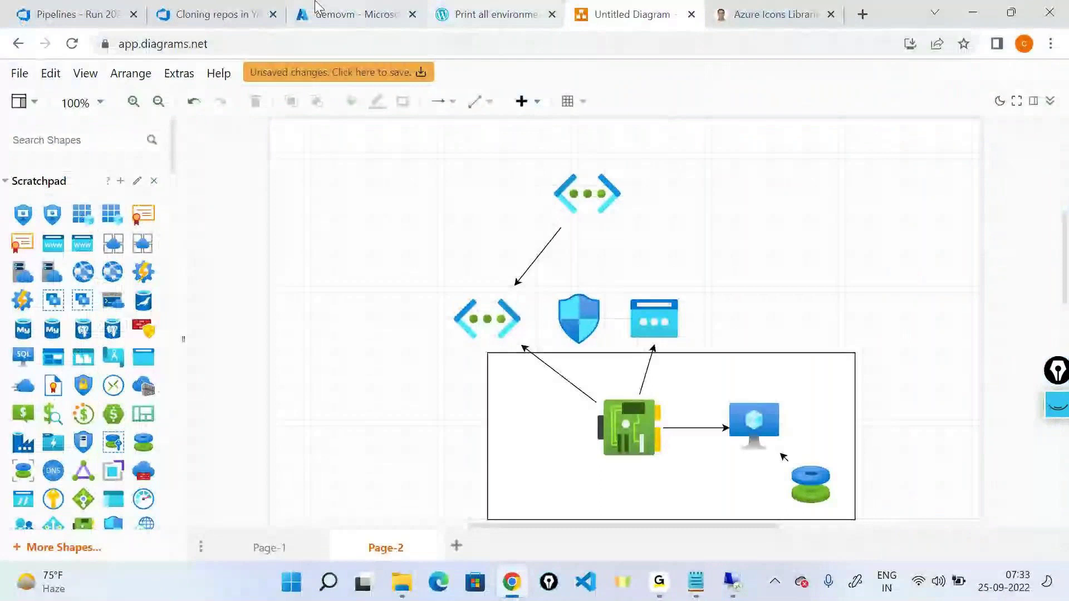
Step: Switch to the demovm portal tab and bring the Notepad VM task list forward
{"action": "left_click", "coordinate": [318, 8]}
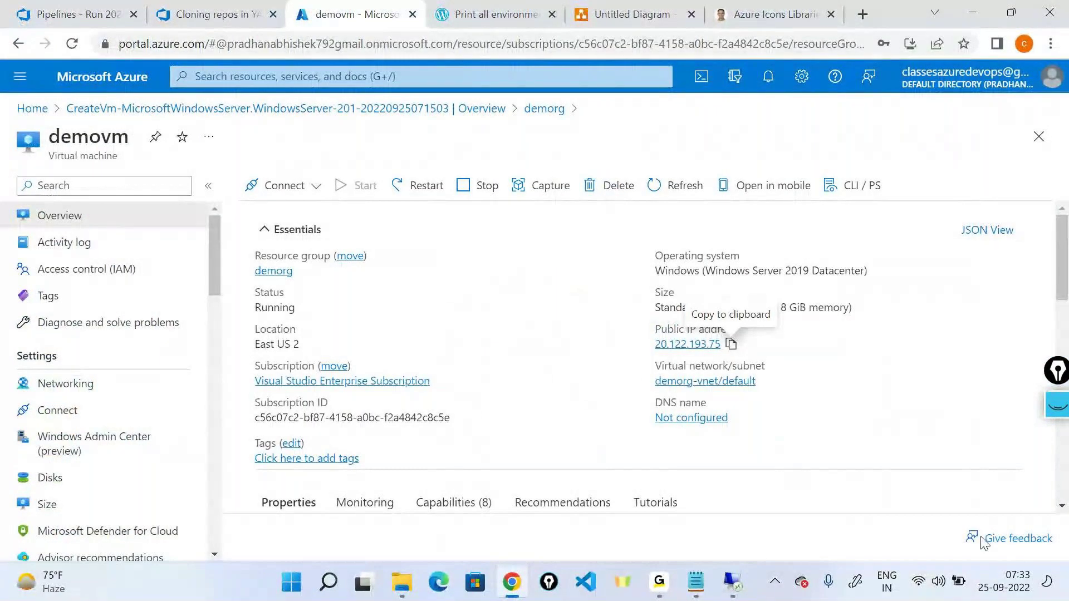
{"action": "left_click", "coordinate": [695, 581]}
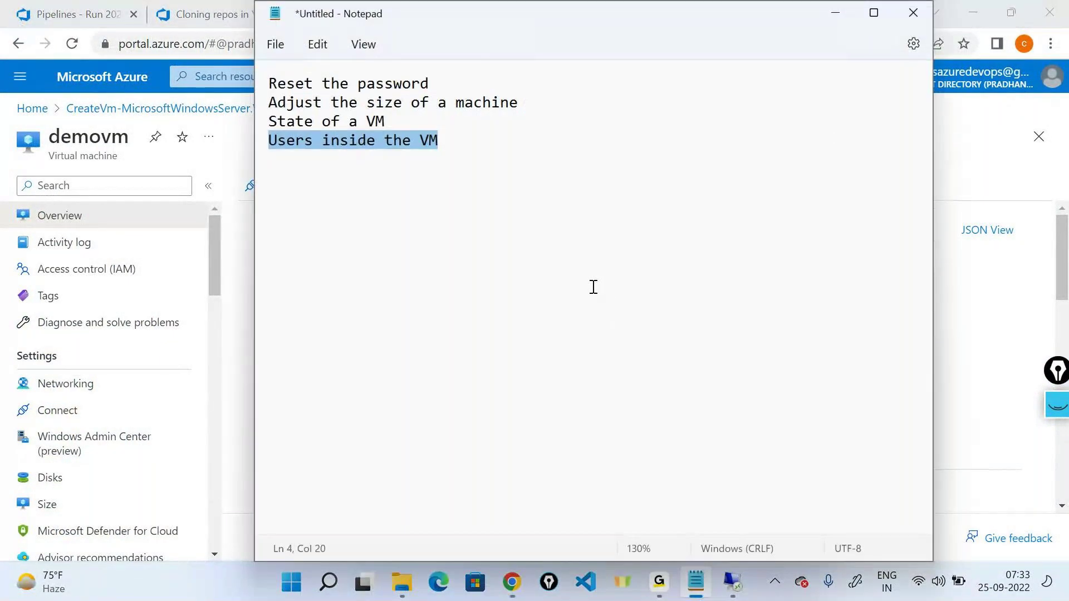
{"action": "key", "text": "alt+Tab"}
{"action": "key", "text": "Escape"}
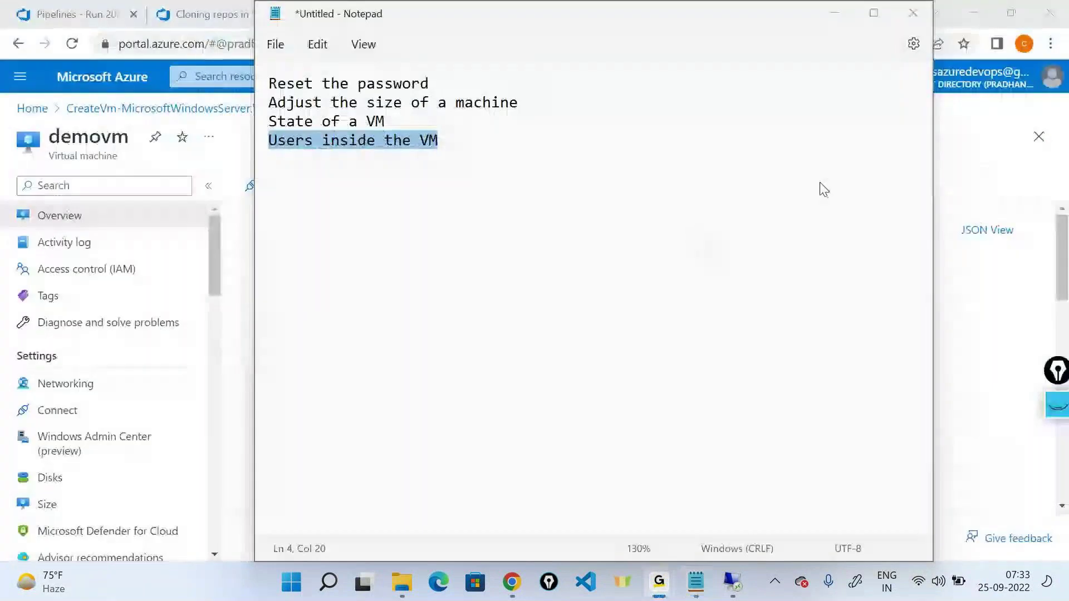
{"action": "key", "text": "alt+Tab"}
Step: Review the task notes, minimize Notepad, and highlight demovm's 2 vCPU count under Size
{"action": "left_click", "coordinate": [523, 138]}
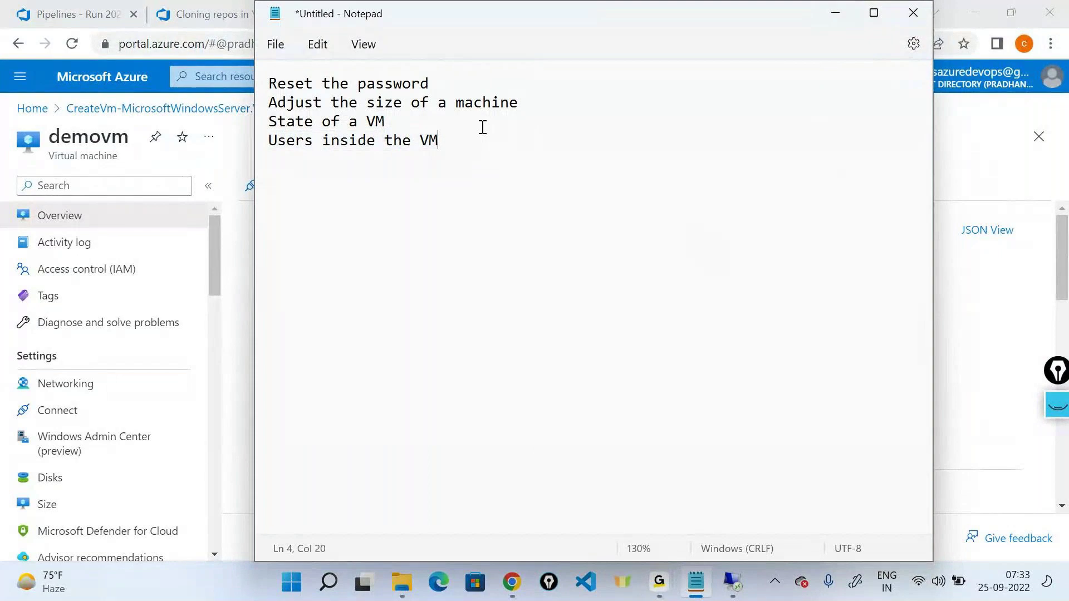
{"action": "key", "text": "ctrl+Home"}
{"action": "key", "text": "shift+End"}
{"action": "key", "text": "ctrl+End"}
{"action": "left_click", "coordinate": [840, 10]}
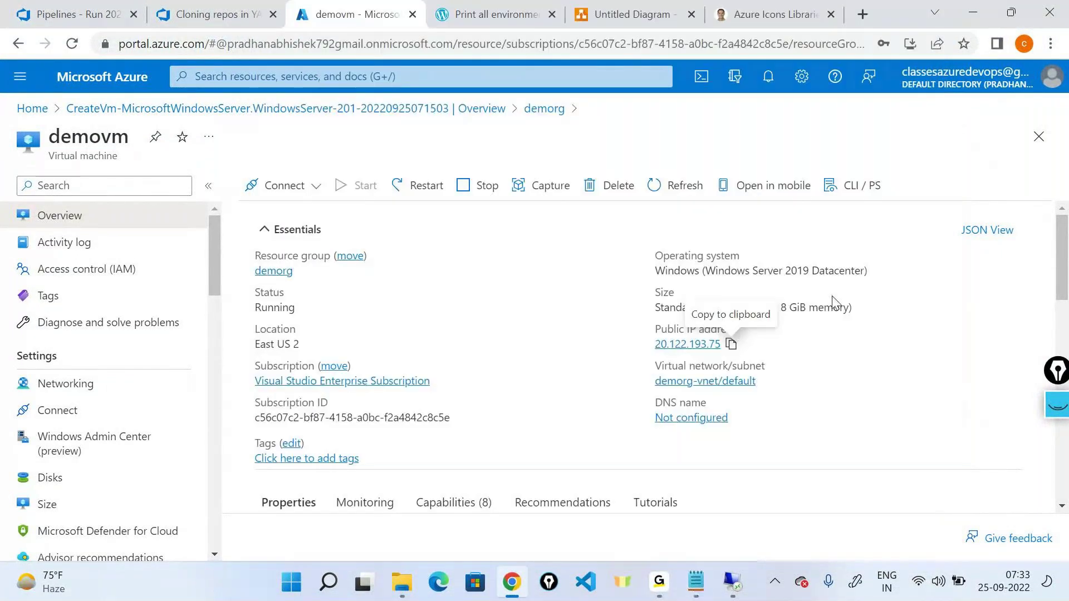
{"action": "left_click_drag", "start_coordinate": [740, 308], "coordinate": [844, 307]}
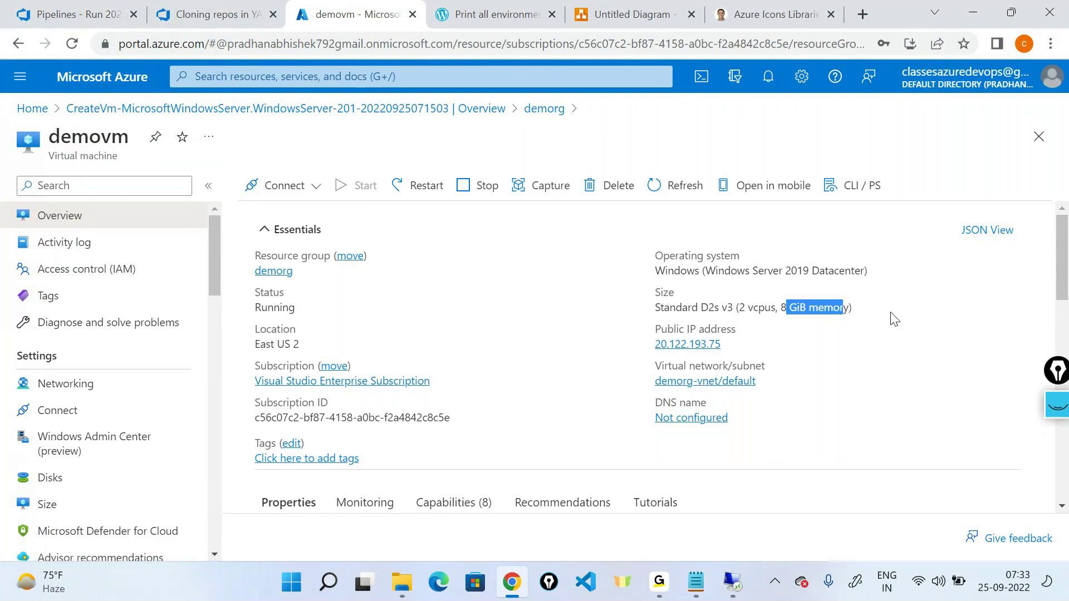
{"action": "left_click", "coordinate": [1056, 403]}
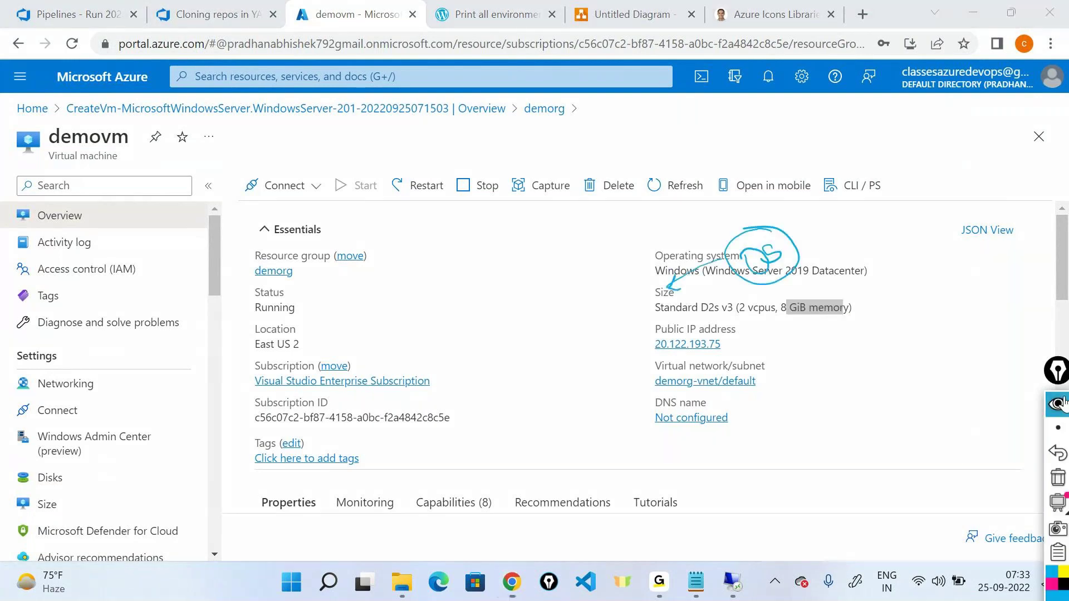
{"action": "left_click", "coordinate": [1058, 580]}
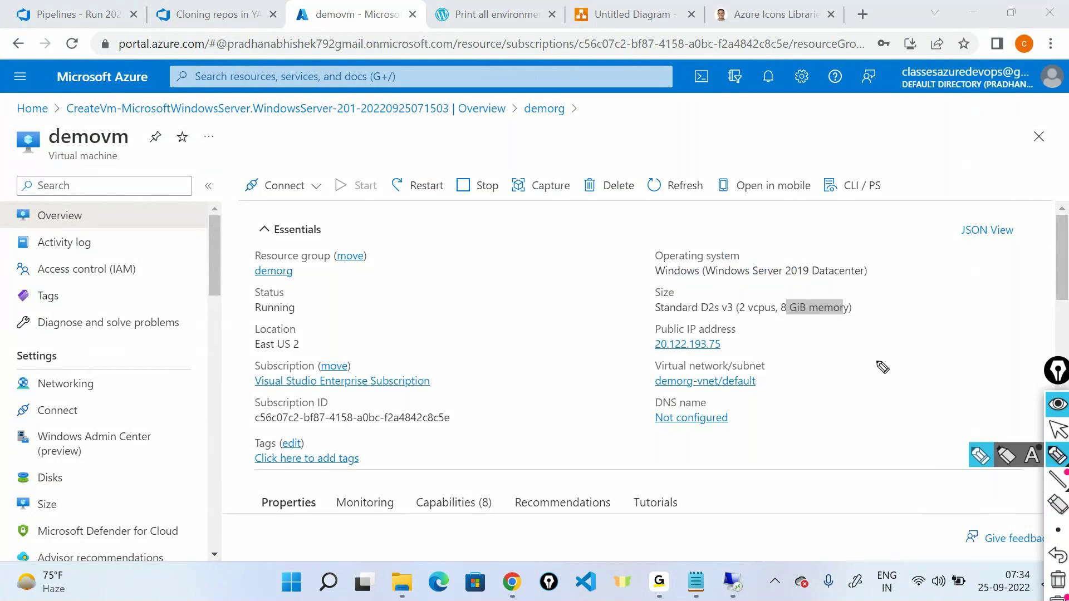
{"action": "mouse_move", "coordinate": [860, 308]}
{"action": "left_mouse_down"}
{"action": "mouse_move", "coordinate": [894, 296]}
{"action": "mouse_move", "coordinate": [891, 303]}
{"action": "left_mouse_up"}
{"action": "mouse_move", "coordinate": [928, 275]}
{"action": "left_mouse_down"}
{"action": "mouse_move", "coordinate": [912, 295]}
{"action": "mouse_move", "coordinate": [971, 285]}
{"action": "mouse_move", "coordinate": [994, 259]}
{"action": "left_mouse_up"}
{"action": "mouse_move", "coordinate": [939, 315]}
{"action": "left_mouse_down"}
{"action": "mouse_move", "coordinate": [958, 305]}
{"action": "mouse_move", "coordinate": [973, 313]}
{"action": "left_mouse_up"}
{"action": "left_click_drag", "start_coordinate": [921, 350], "coordinate": [903, 304]}
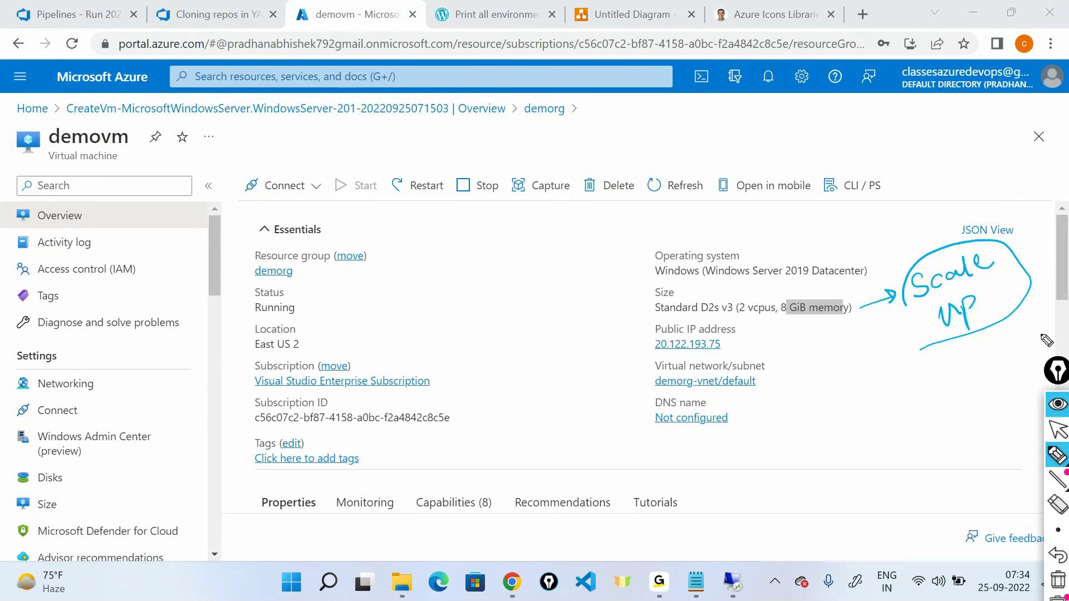
{"action": "left_click", "coordinate": [1057, 403]}
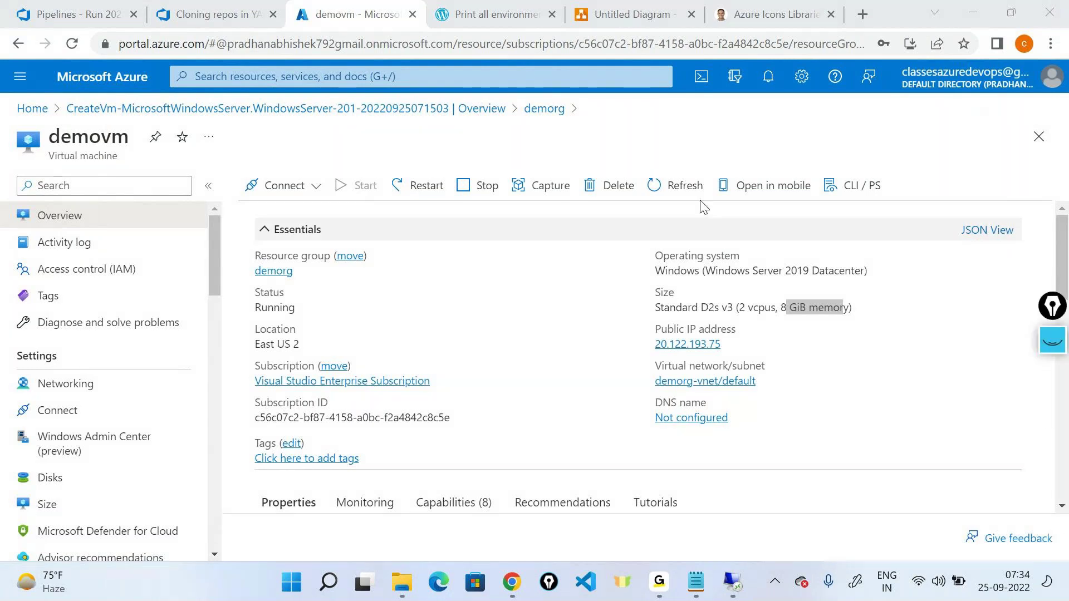
Step: Open demovm's Size options and select the Standard B4ms size with 16 GiB RAM
{"action": "scroll", "coordinate": [120, 273], "scroll_direction": "down", "scroll_amount": 3}
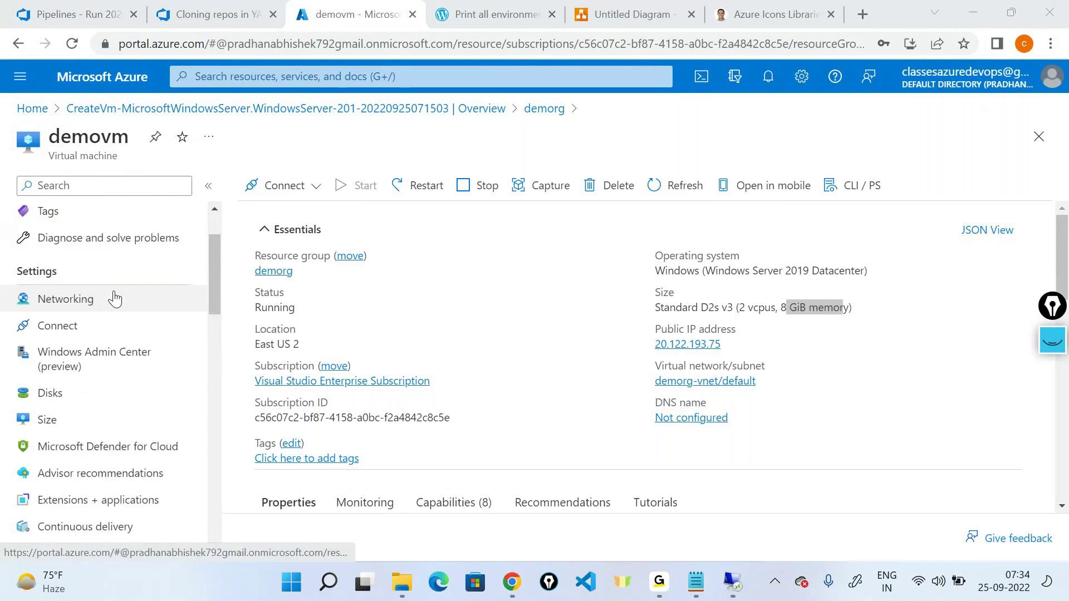
{"action": "left_click", "coordinate": [32, 345]}
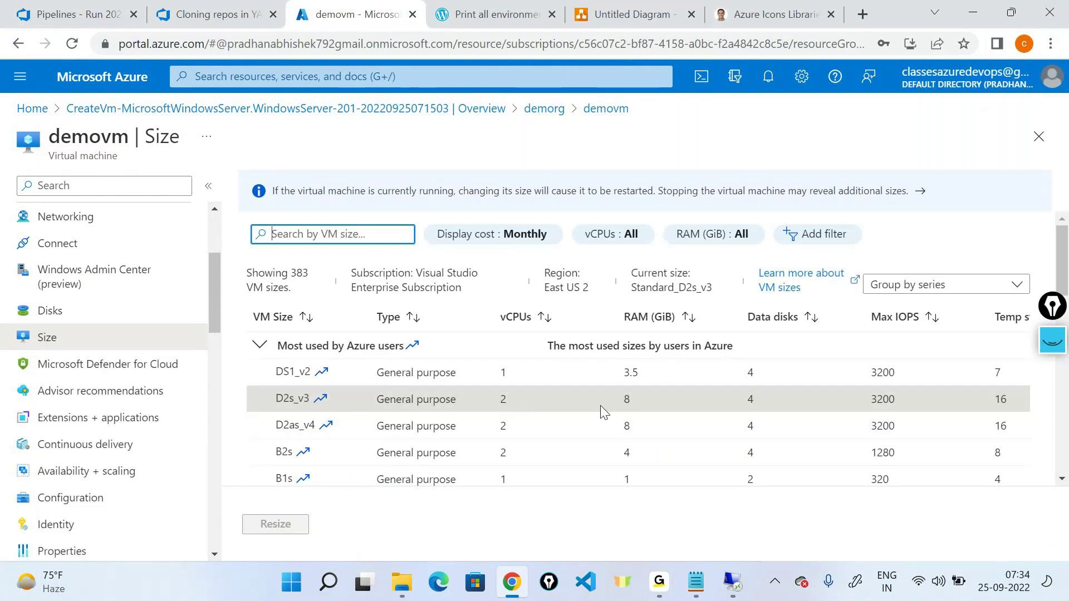
{"action": "scroll", "coordinate": [569, 422], "scroll_direction": "down", "scroll_amount": 2}
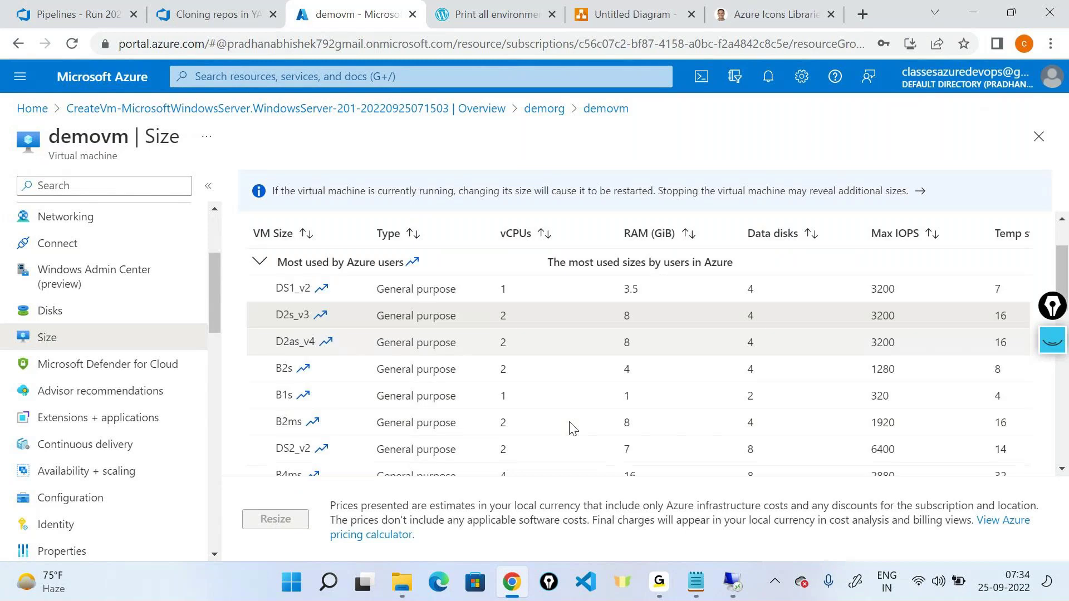
{"action": "scroll", "coordinate": [569, 428], "scroll_direction": "down", "scroll_amount": 2}
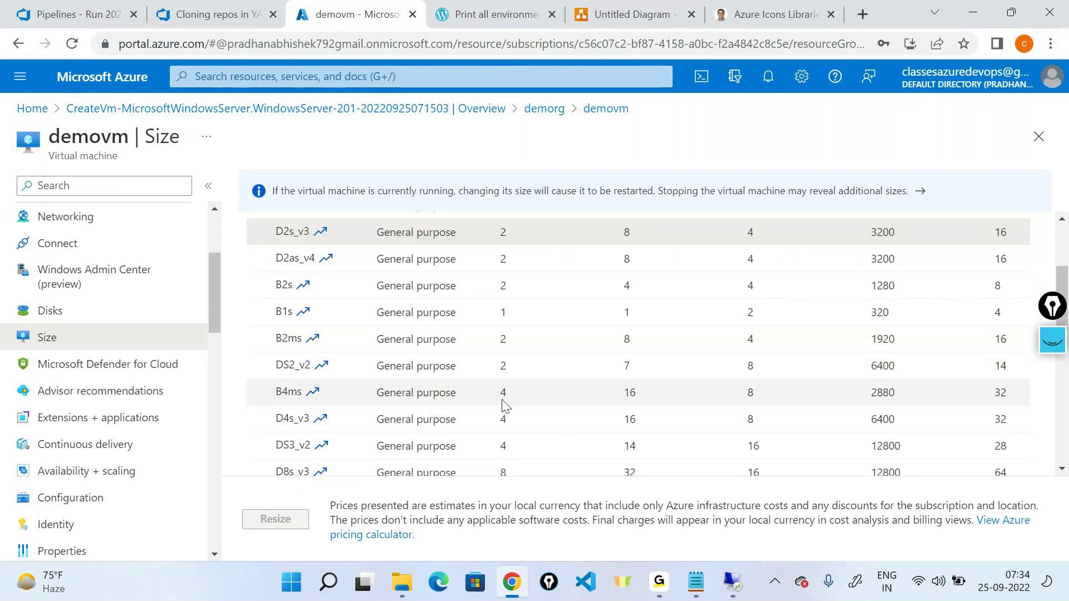
{"action": "left_click", "coordinate": [627, 390]}
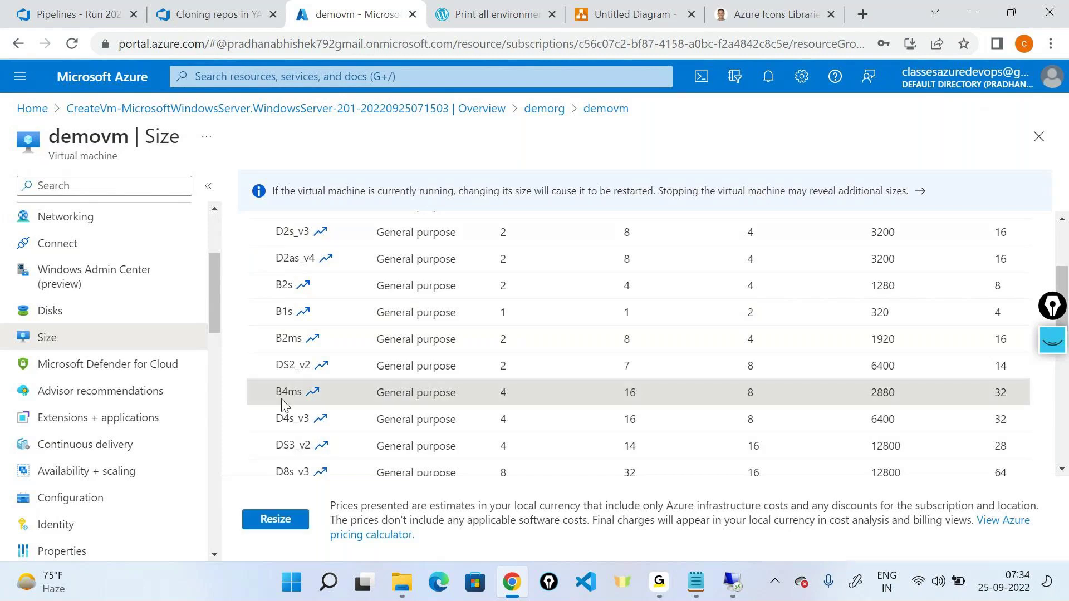
Step: Disconnect the remote desktop session, then resize demovm to B4ms
{"action": "left_click", "coordinate": [736, 582]}
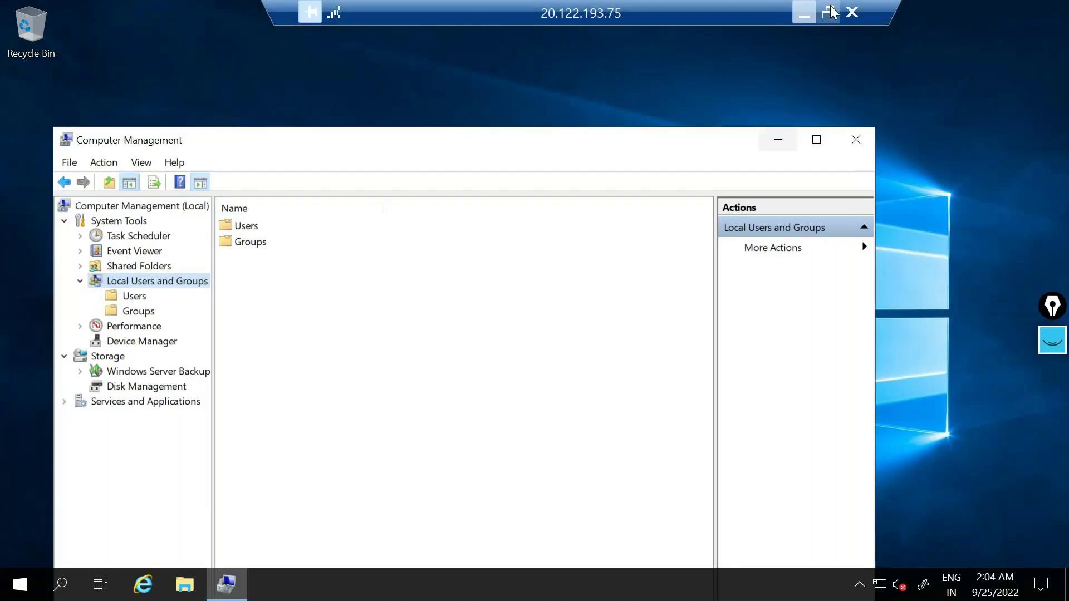
{"action": "left_click", "coordinate": [592, 331]}
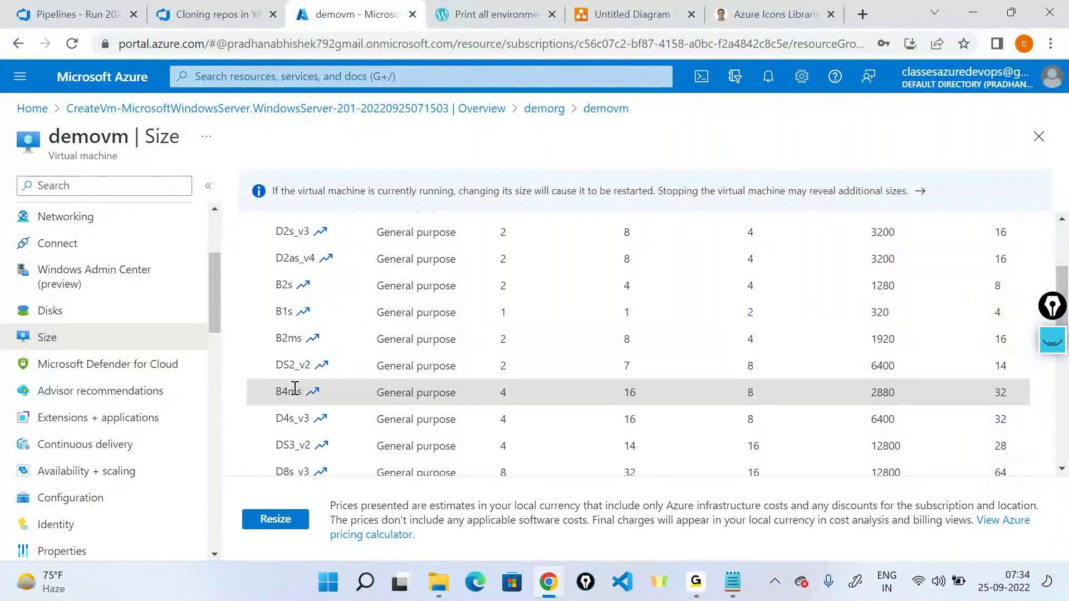
{"action": "left_click", "coordinate": [275, 518]}
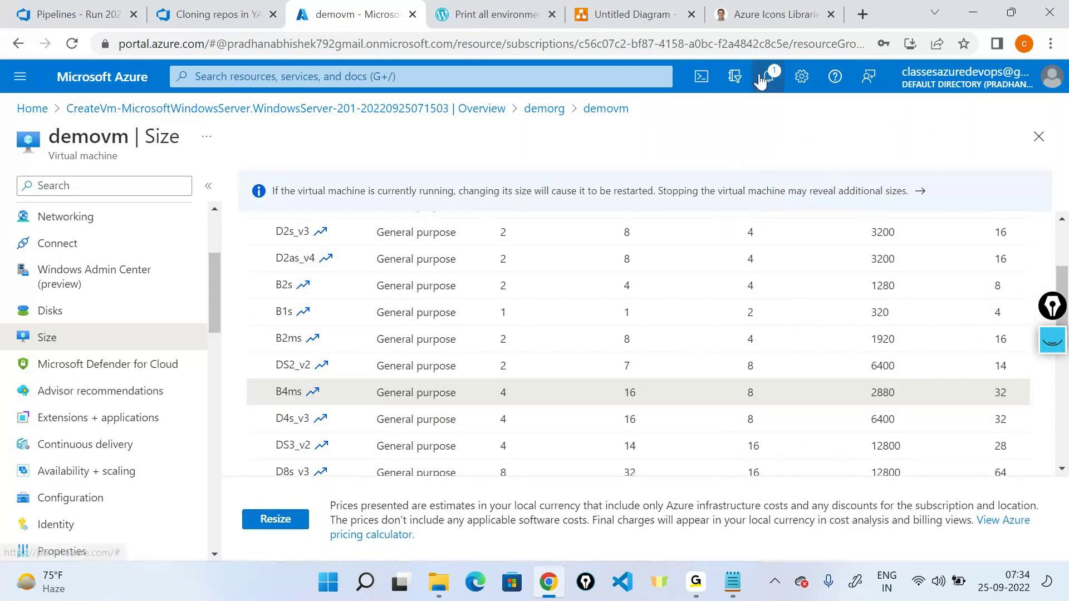
Step: Read the failed-resize error about accelerated networking and its first compatible sizes, D2_v4 and D2s_v4
{"action": "left_click", "coordinate": [768, 76]}
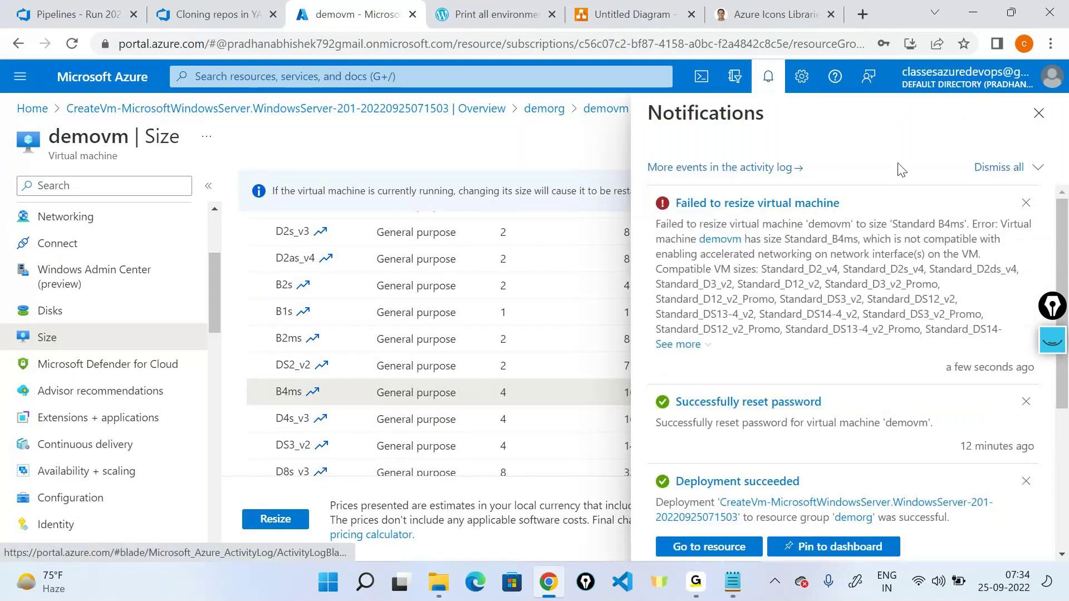
{"action": "triple_click", "coordinate": [815, 241]}
{"action": "left_click", "coordinate": [824, 241]}
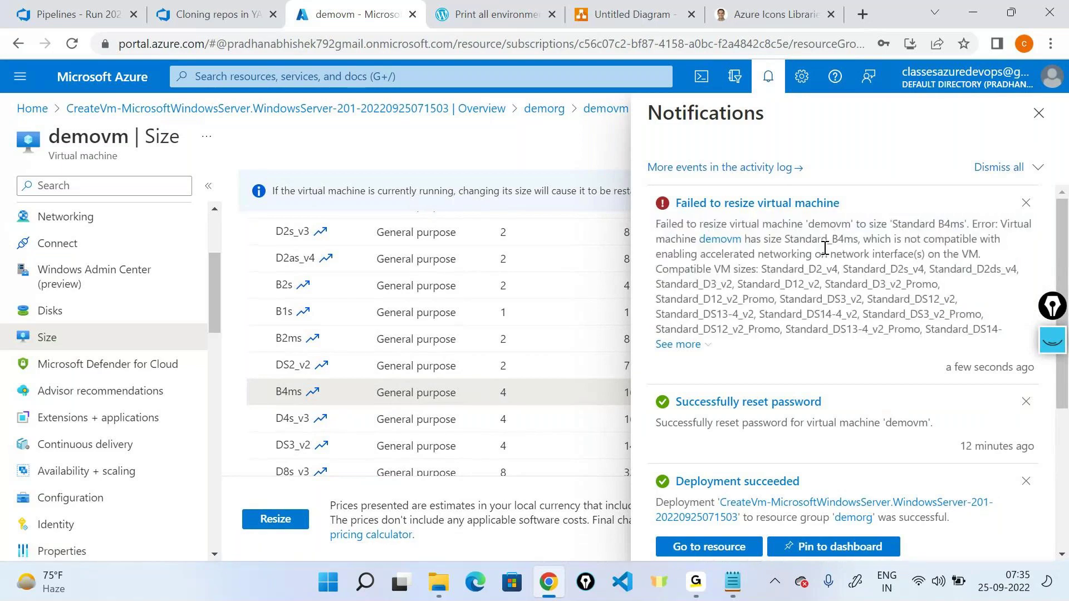
{"action": "left_click_drag", "start_coordinate": [733, 254], "coordinate": [969, 254]}
{"action": "left_click", "coordinate": [968, 254]}
{"action": "left_click_drag", "start_coordinate": [770, 269], "coordinate": [822, 268]}
{"action": "double_click", "coordinate": [833, 268]}
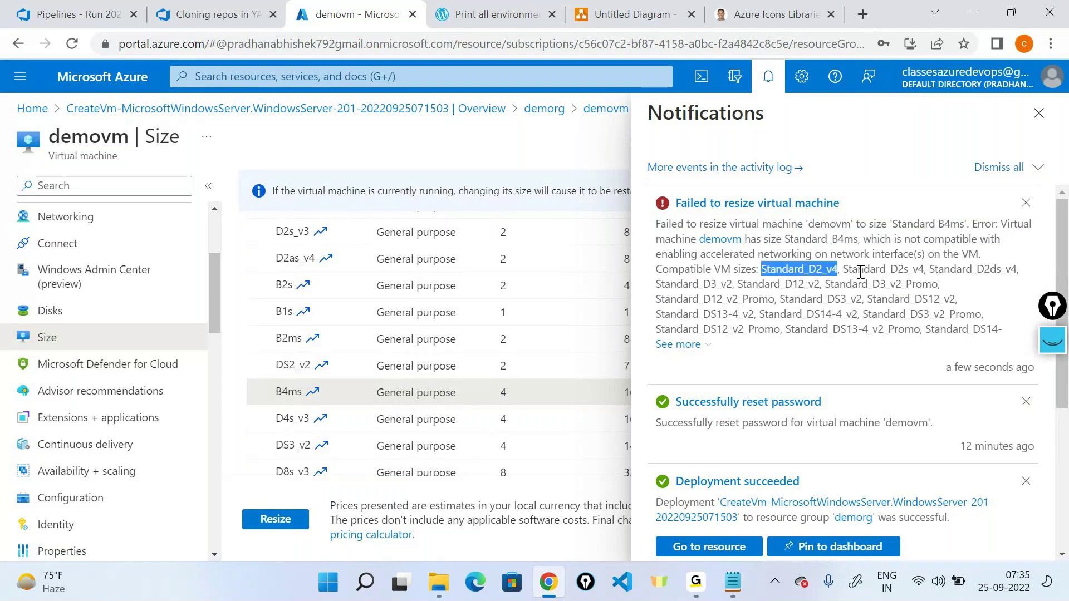
{"action": "double_click", "coordinate": [884, 269]}
{"action": "triple_click", "coordinate": [886, 284]}
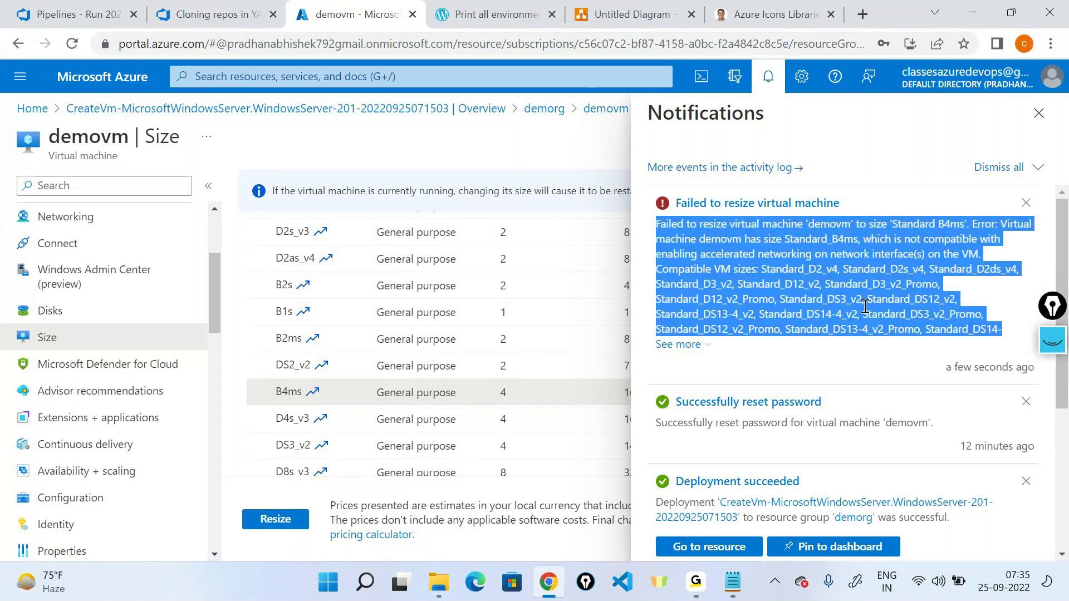
Step: Expand 'See more' and scroll through the full list of compatible sizes
{"action": "left_click", "coordinate": [679, 344]}
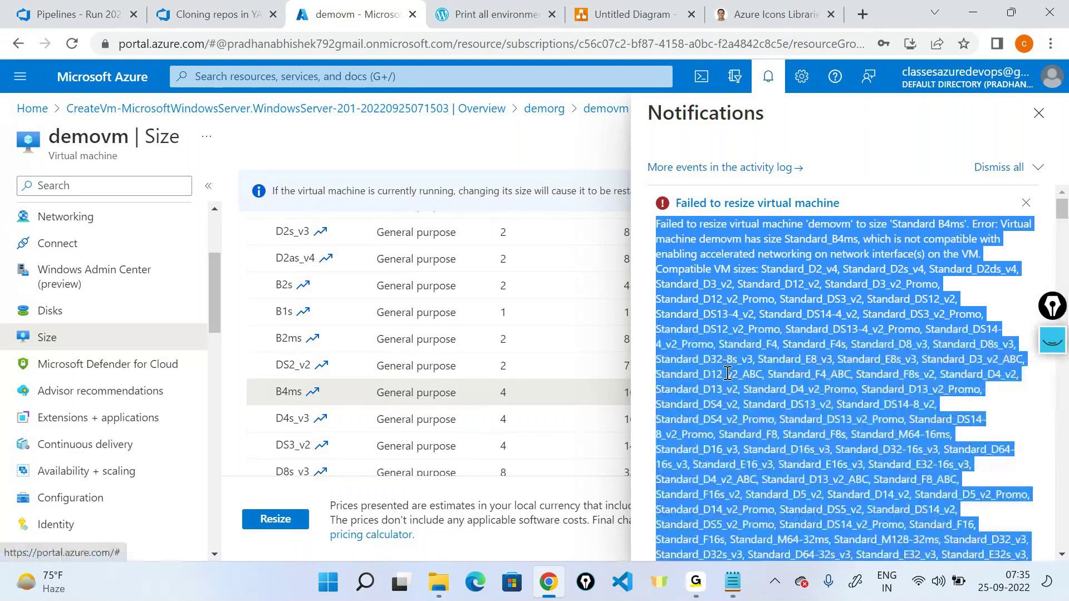
{"action": "scroll", "coordinate": [804, 345], "scroll_direction": "down", "scroll_amount": 2}
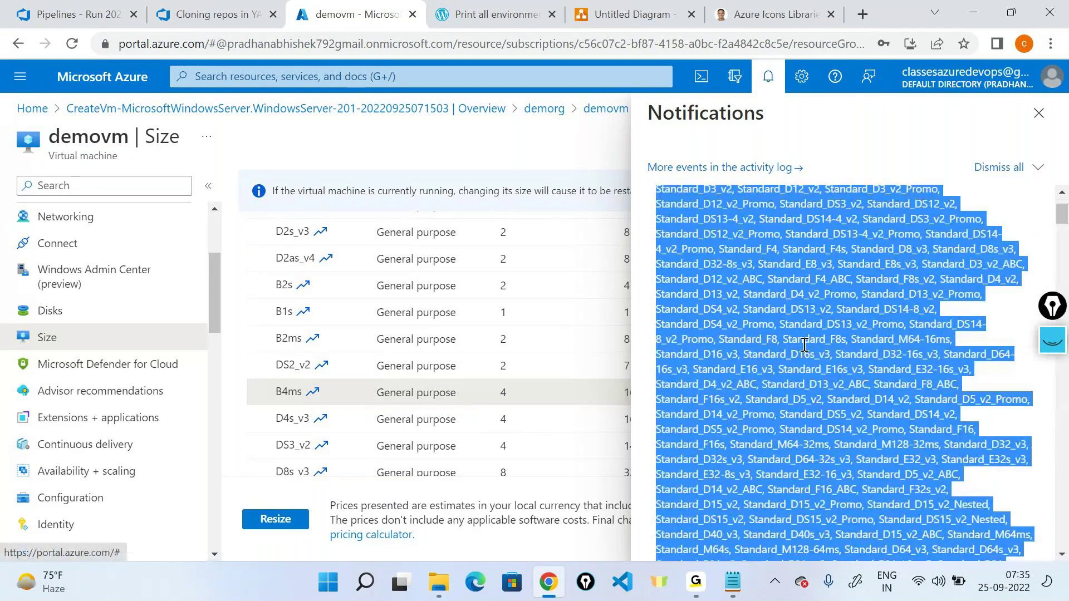
{"action": "scroll", "coordinate": [804, 345], "scroll_direction": "down", "scroll_amount": 2}
{"action": "scroll", "coordinate": [804, 346], "scroll_direction": "down", "scroll_amount": 3}
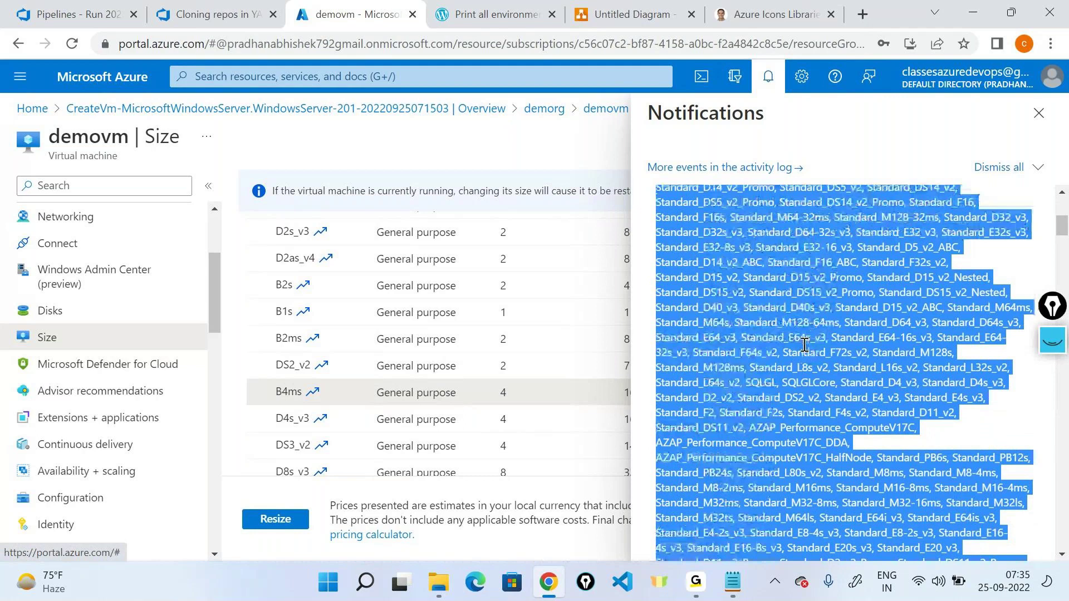
{"action": "scroll", "coordinate": [804, 345], "scroll_direction": "up", "scroll_amount": 6}
{"action": "left_click", "coordinate": [823, 281]}
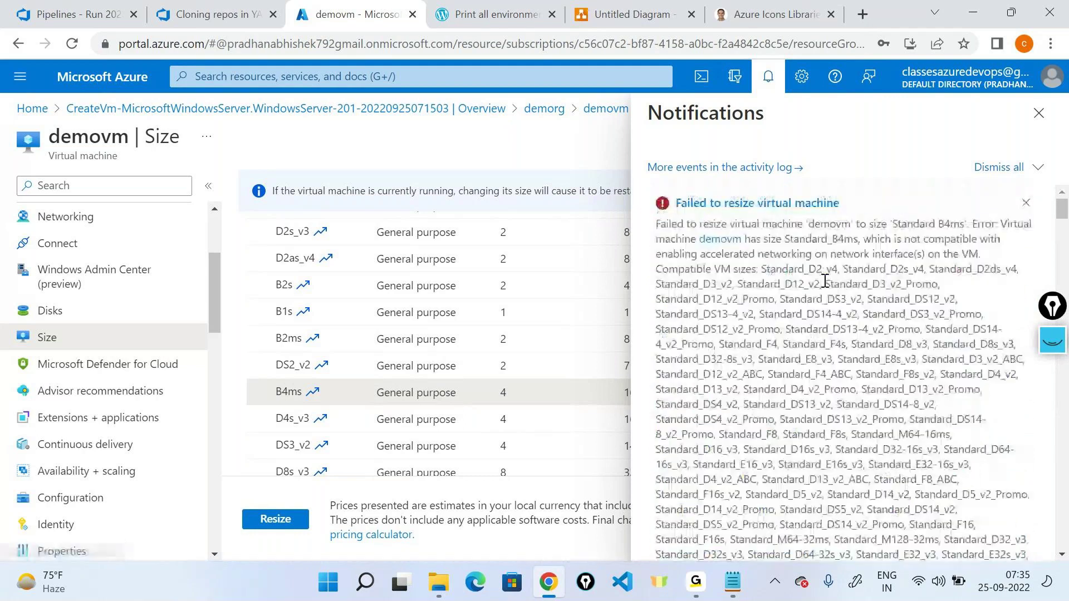
{"action": "left_click_drag", "start_coordinate": [767, 270], "coordinate": [827, 279]}
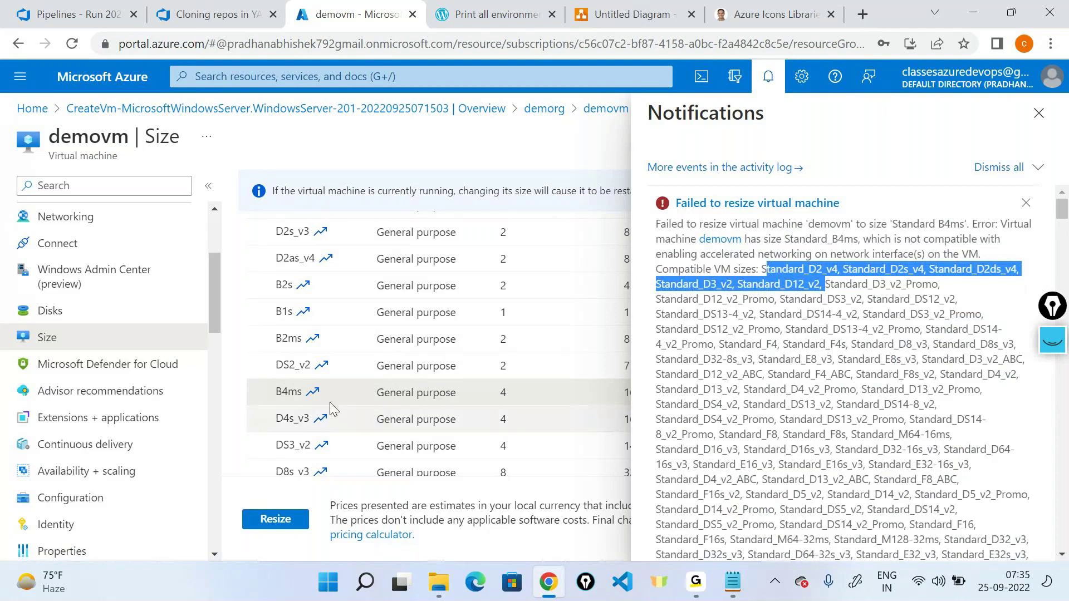
{"action": "scroll", "coordinate": [330, 410], "scroll_direction": "up", "scroll_amount": 3}
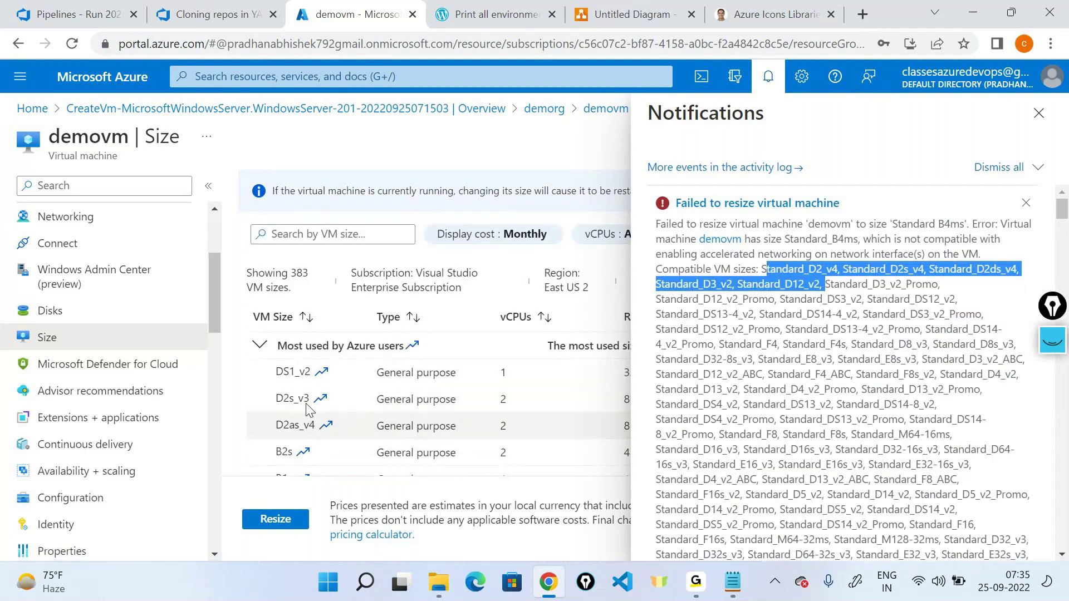
{"action": "scroll", "coordinate": [308, 409], "scroll_direction": "down", "scroll_amount": 3}
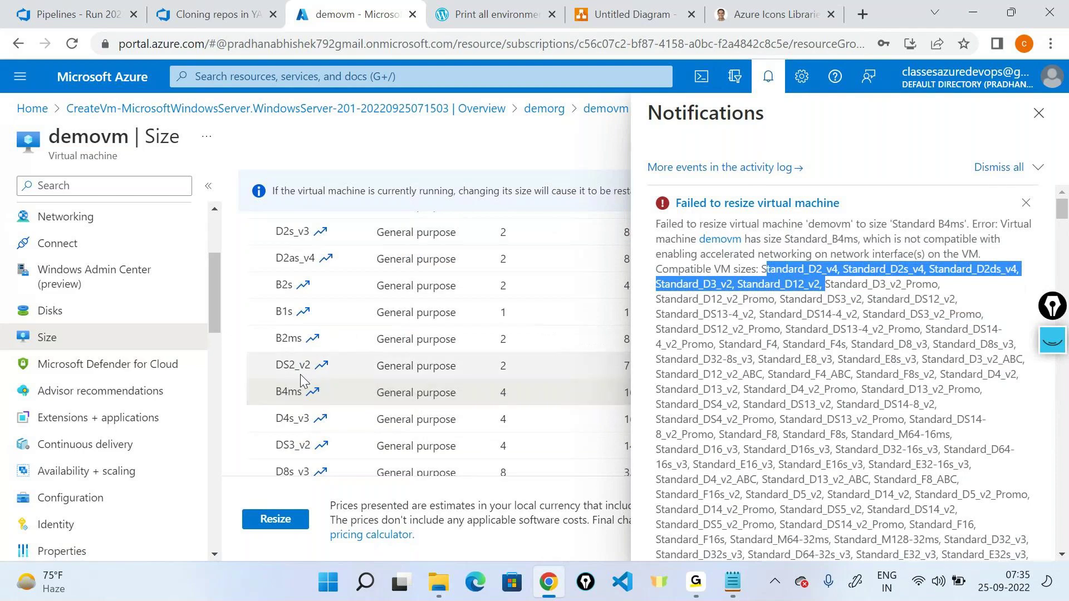
{"action": "scroll", "coordinate": [299, 374], "scroll_direction": "down", "scroll_amount": 3}
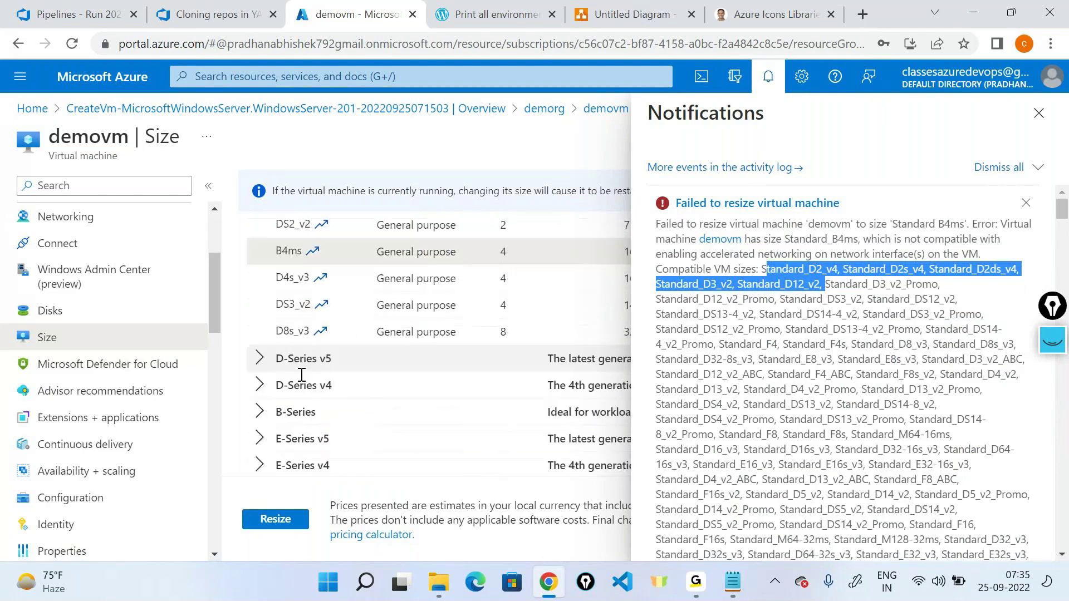
{"action": "scroll", "coordinate": [301, 374], "scroll_direction": "down", "scroll_amount": 1}
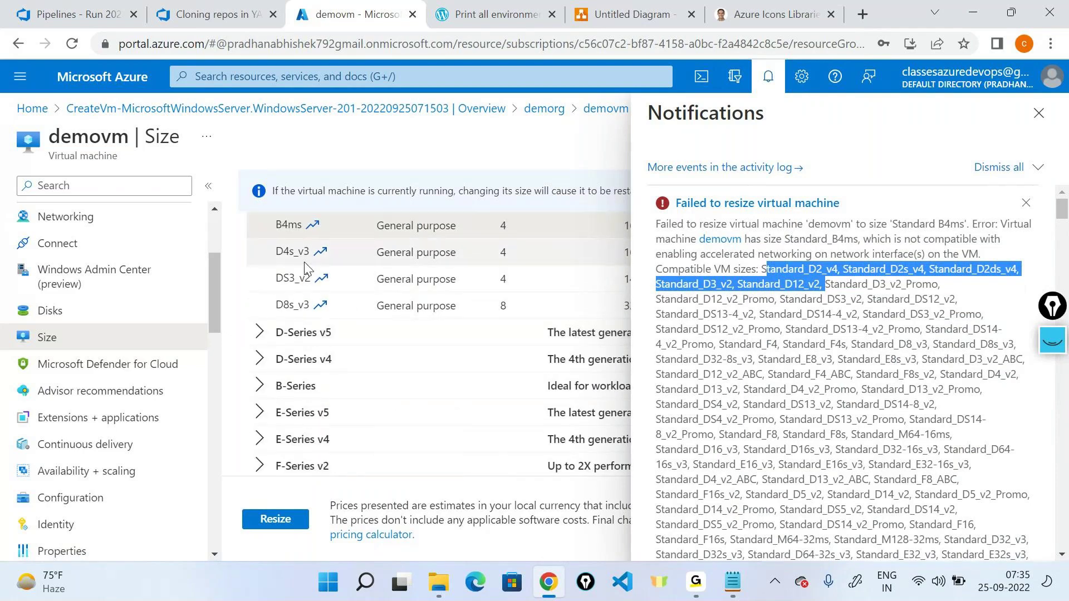
Step: Pick out Standard_DS3_v2 from the list, select the DS3_v2 size row, and close Notifications
{"action": "double_click", "coordinate": [851, 288]}
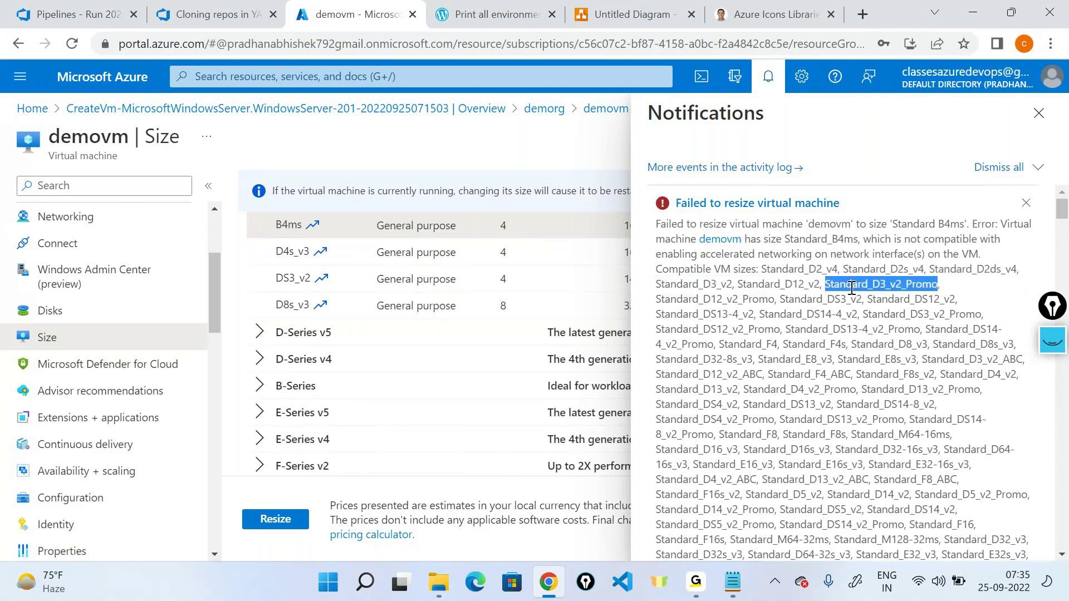
{"action": "double_click", "coordinate": [816, 299]}
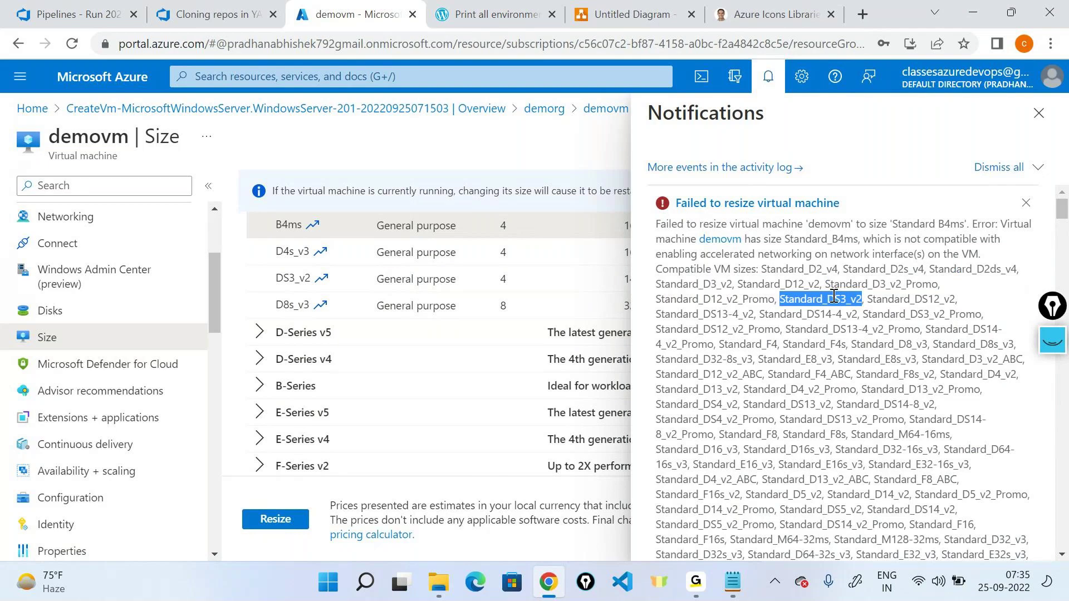
{"action": "left_click", "coordinate": [306, 277]}
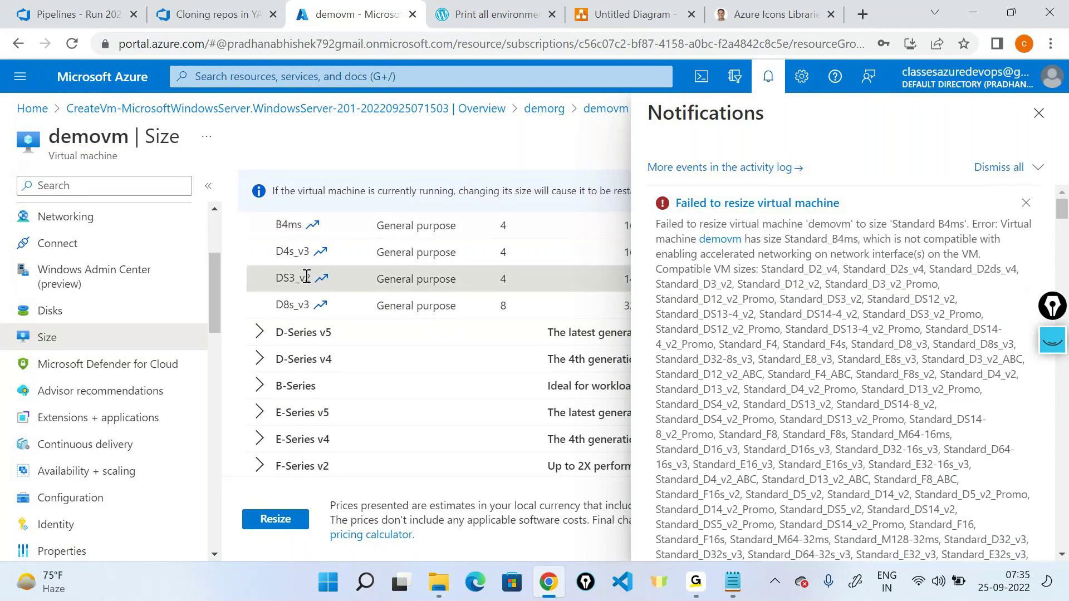
{"action": "left_click", "coordinate": [1038, 113]}
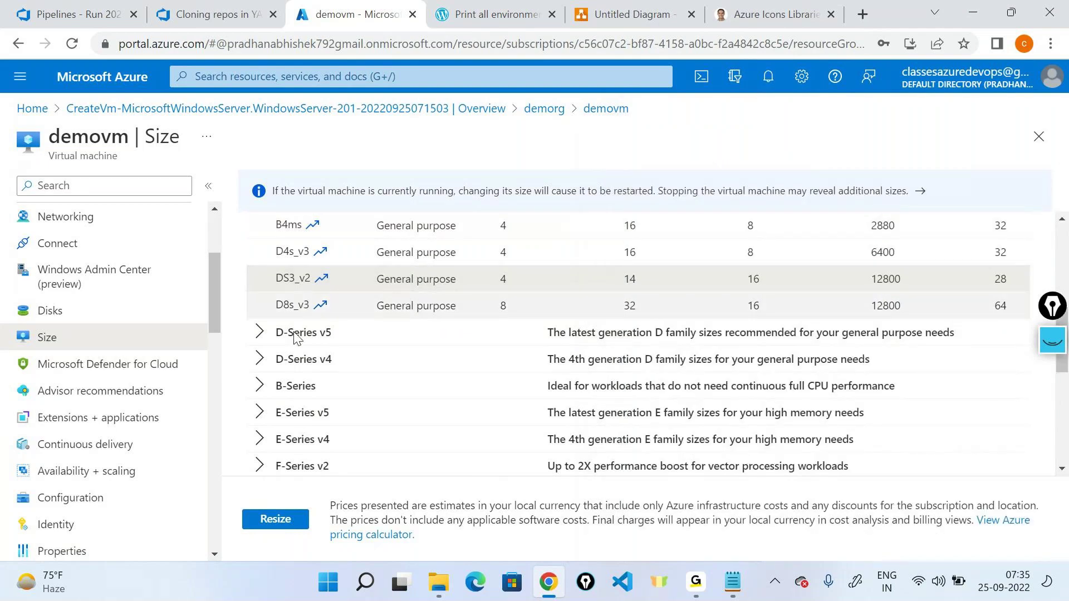
Step: Resize demovm to DS3_v2 and check notifications until 'Resized virtual machine' appears
{"action": "left_click", "coordinate": [291, 526]}
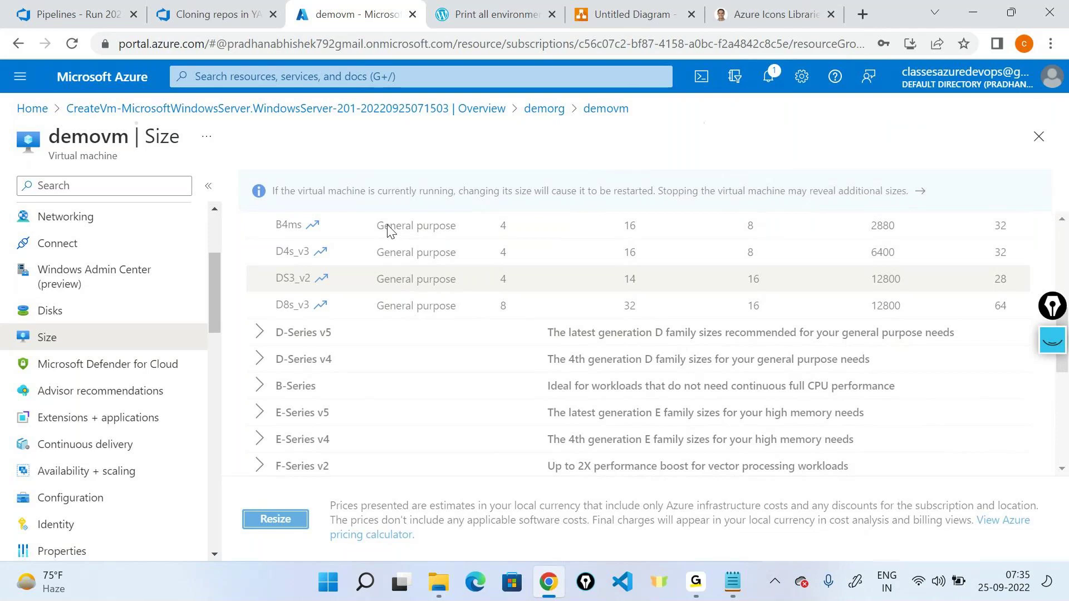
{"action": "left_click", "coordinate": [767, 78]}
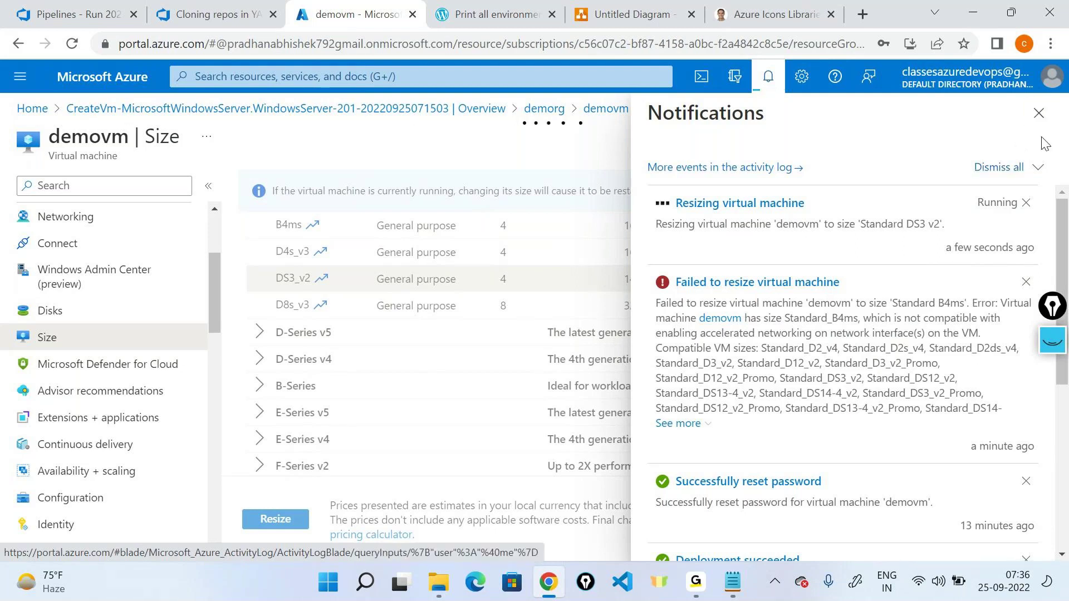
{"action": "left_click", "coordinate": [1038, 113]}
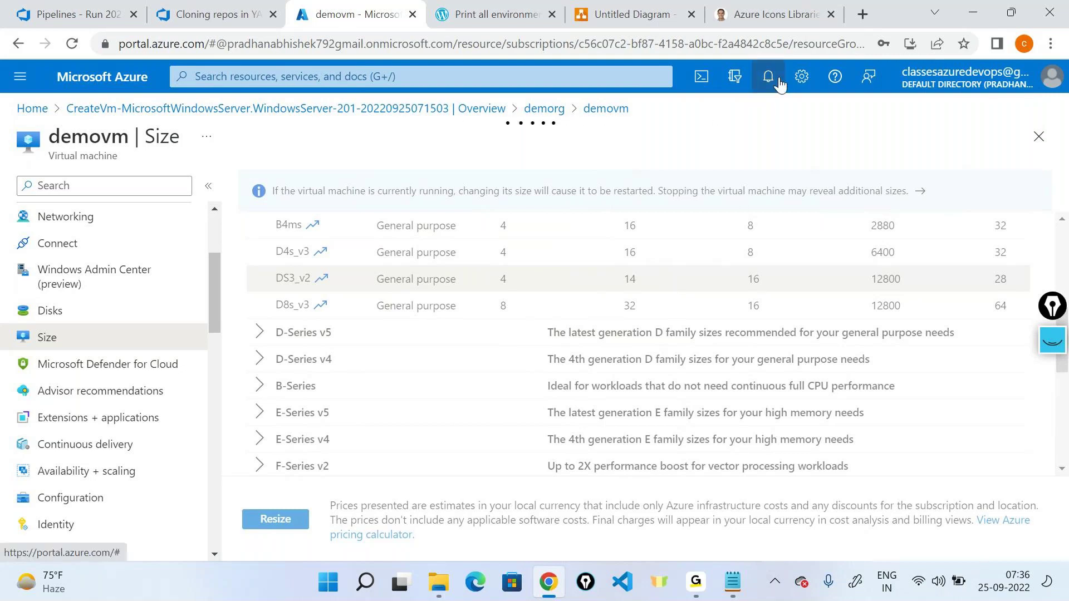
{"action": "left_click", "coordinate": [779, 85]}
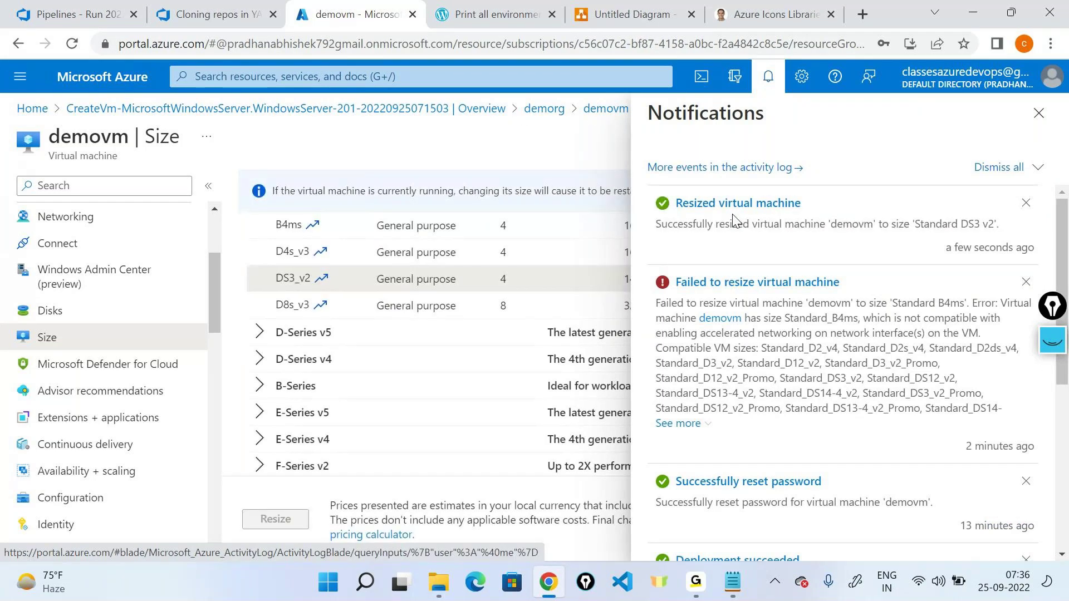
{"action": "left_click", "coordinate": [1038, 113]}
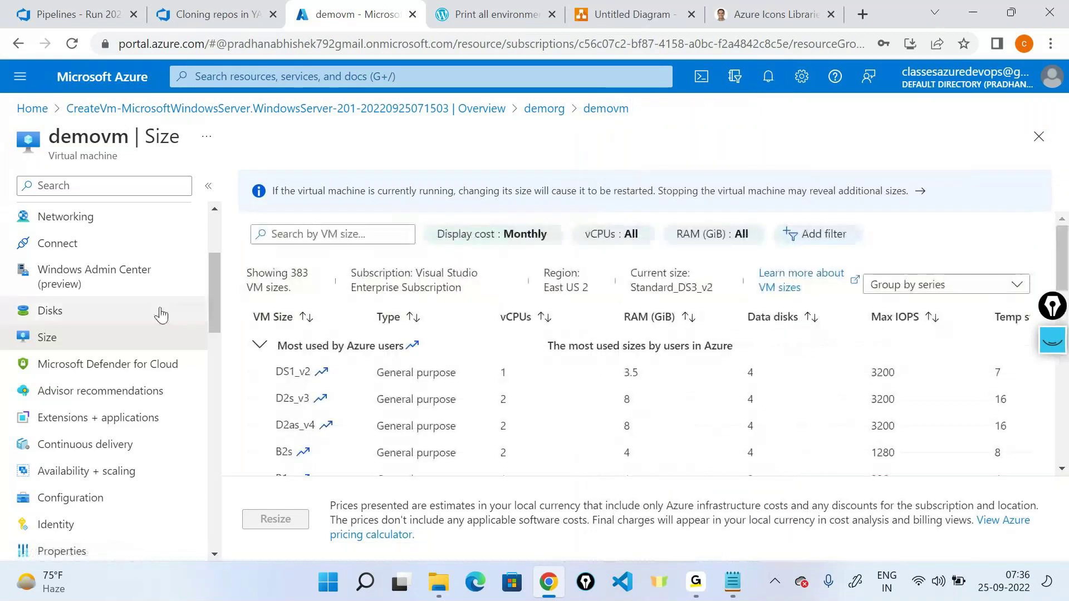
{"action": "scroll", "coordinate": [159, 311], "scroll_direction": "up", "scroll_amount": 3}
{"action": "scroll", "coordinate": [160, 313], "scroll_direction": "up", "scroll_amount": 1}
Step: Refresh demovm's Overview and verify Size reads Standard DS3 v2, 4 vcpus, 14 GiB memory
{"action": "left_click", "coordinate": [112, 215]}
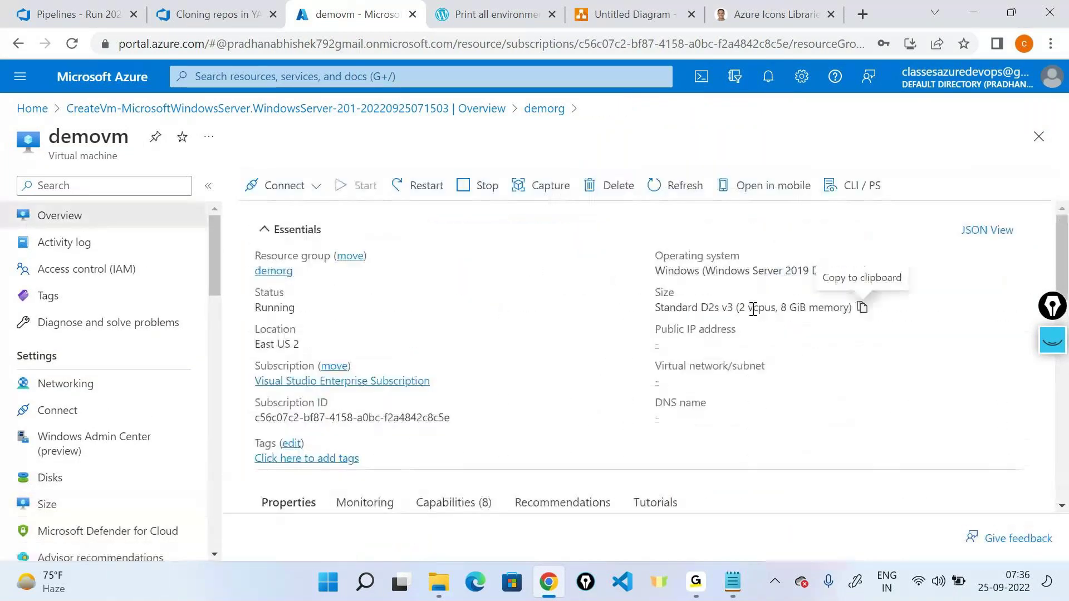
{"action": "left_click_drag", "start_coordinate": [736, 307], "coordinate": [804, 303]}
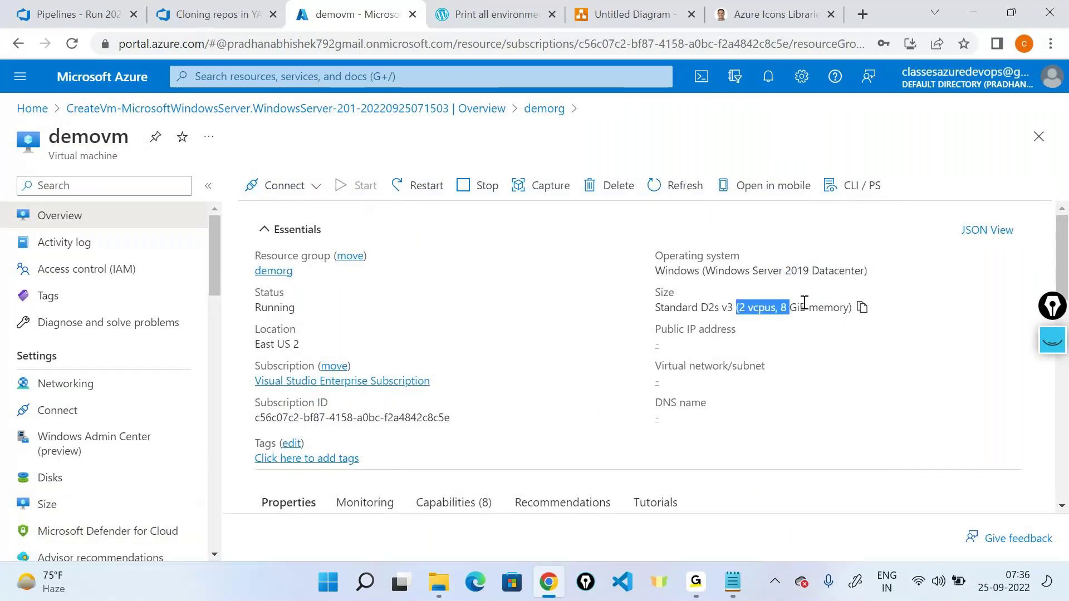
{"action": "left_click", "coordinate": [694, 184]}
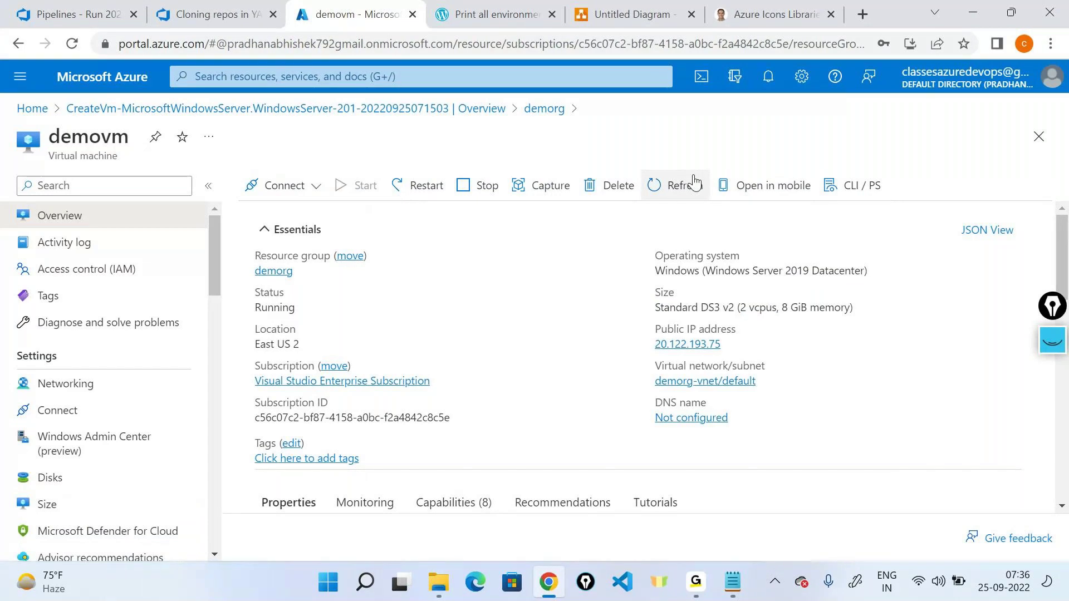
{"action": "left_click", "coordinate": [71, 44]}
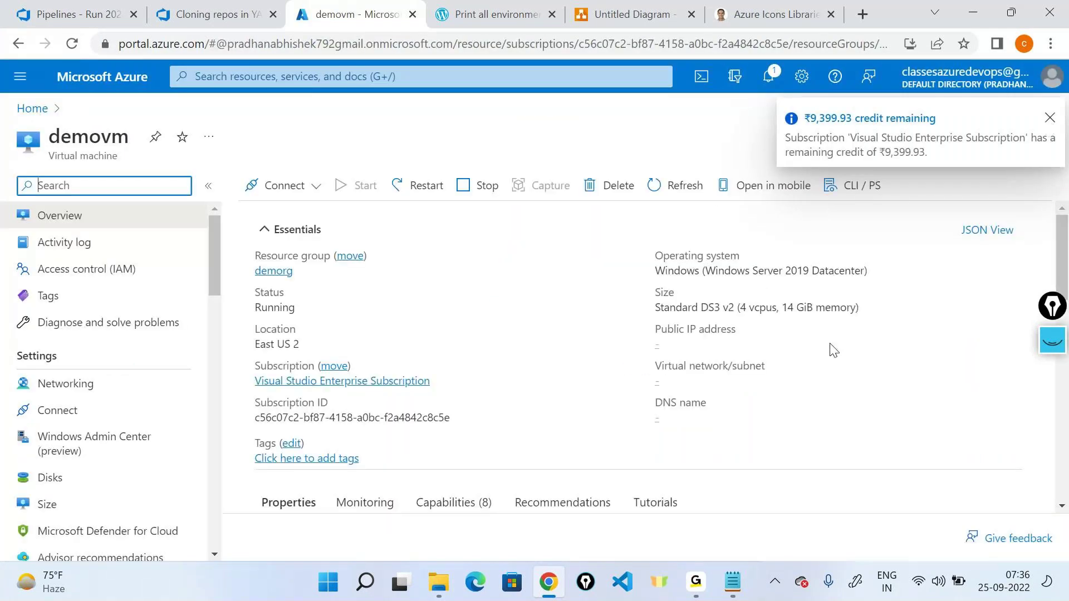
{"action": "left_click_drag", "start_coordinate": [700, 307], "coordinate": [865, 315]}
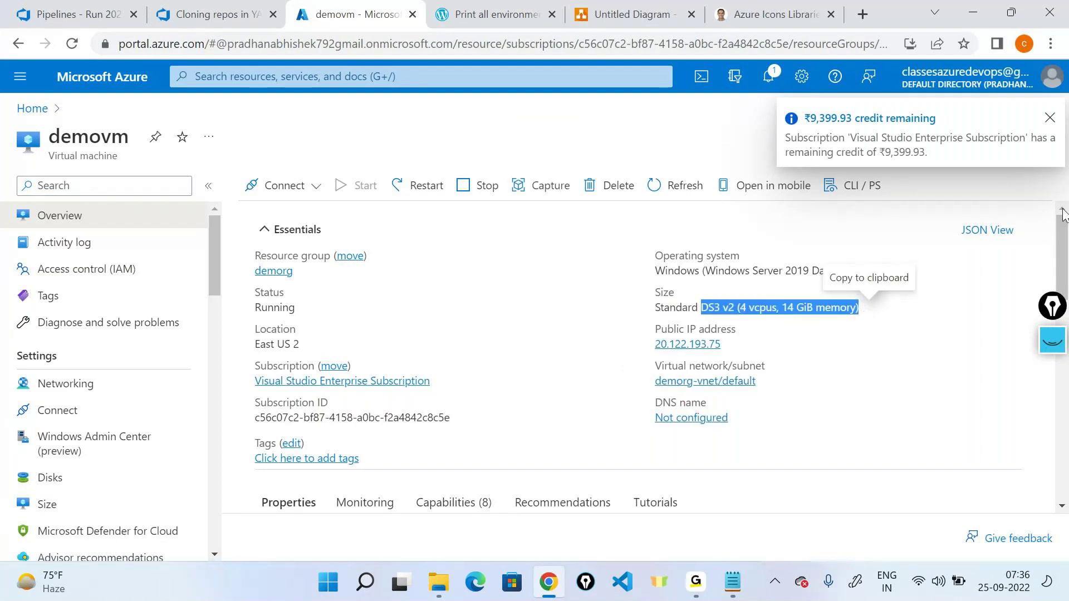
{"action": "left_click", "coordinate": [1050, 120]}
{"action": "double_click", "coordinate": [763, 307]}
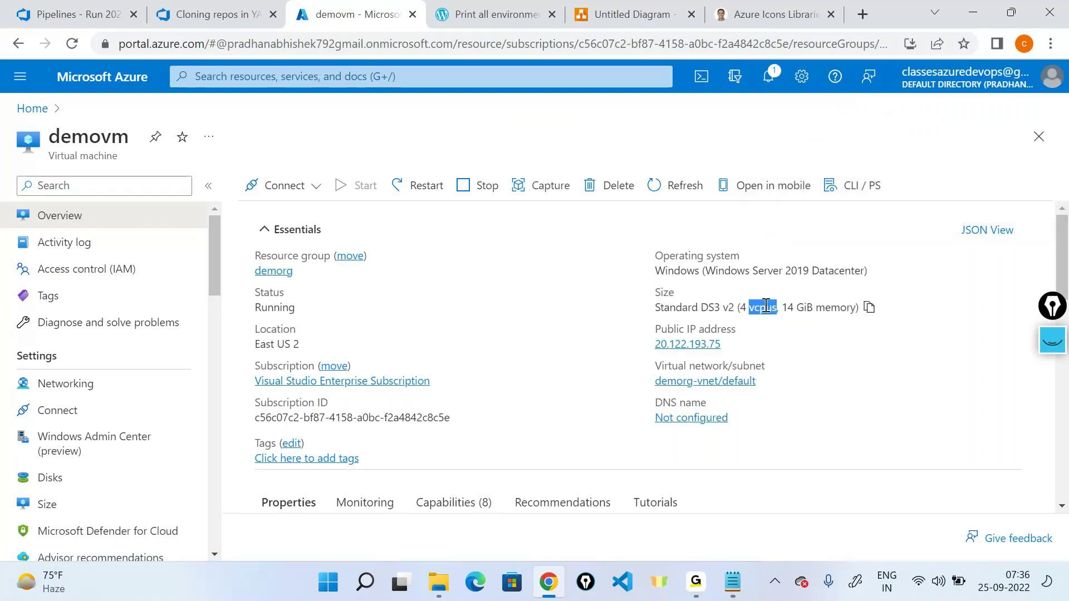
{"action": "double_click", "coordinate": [788, 307]}
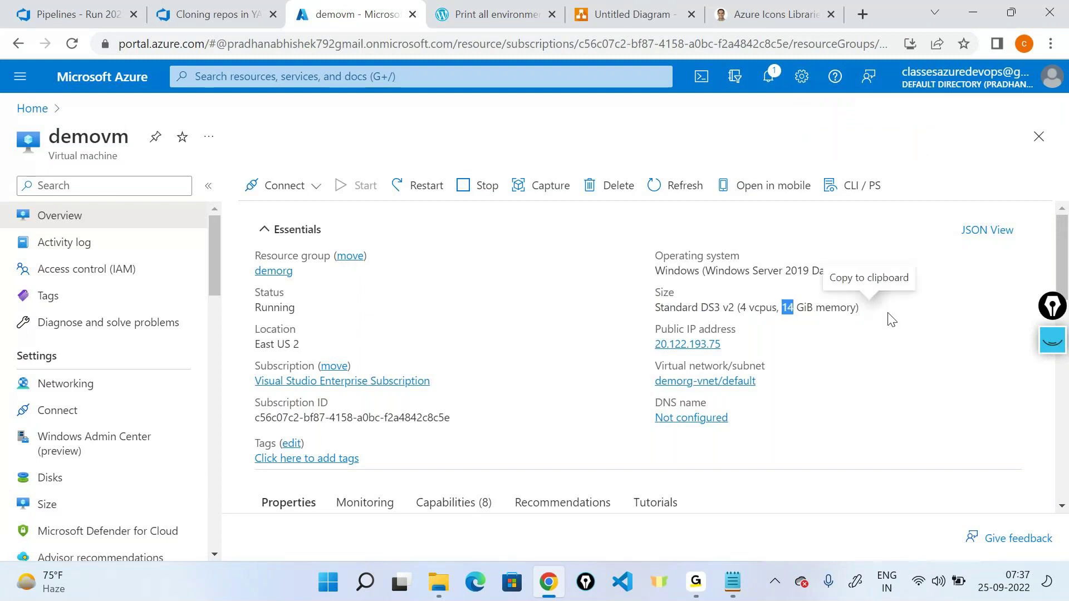
{"action": "left_click", "coordinate": [894, 312]}
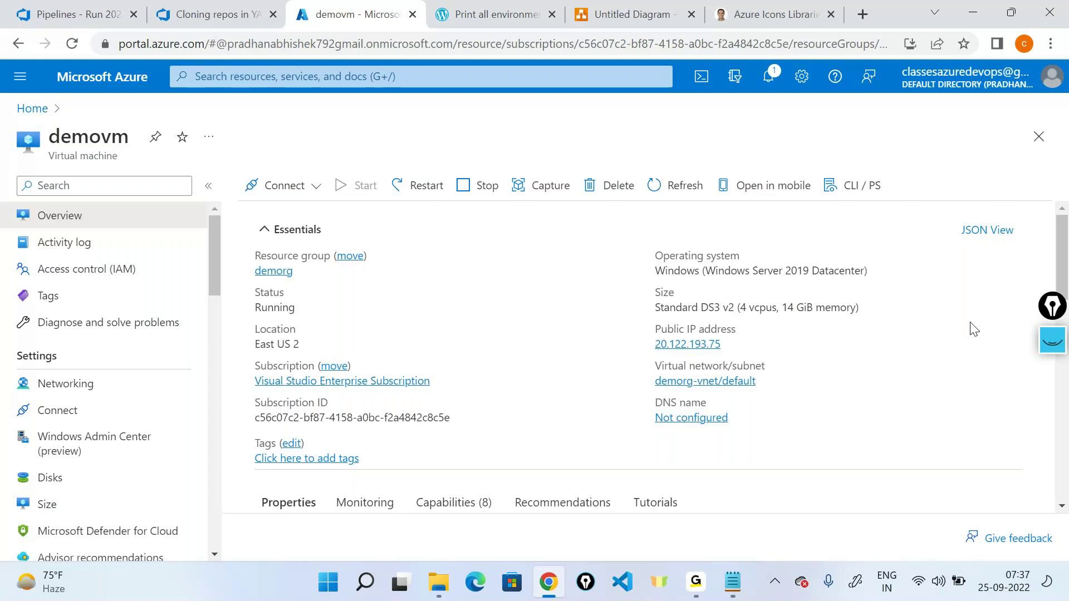
Step: Return to demovm's Size page, which lists Standard_DS3_v2 as current
{"action": "scroll", "coordinate": [167, 284], "scroll_direction": "down", "scroll_amount": 6}
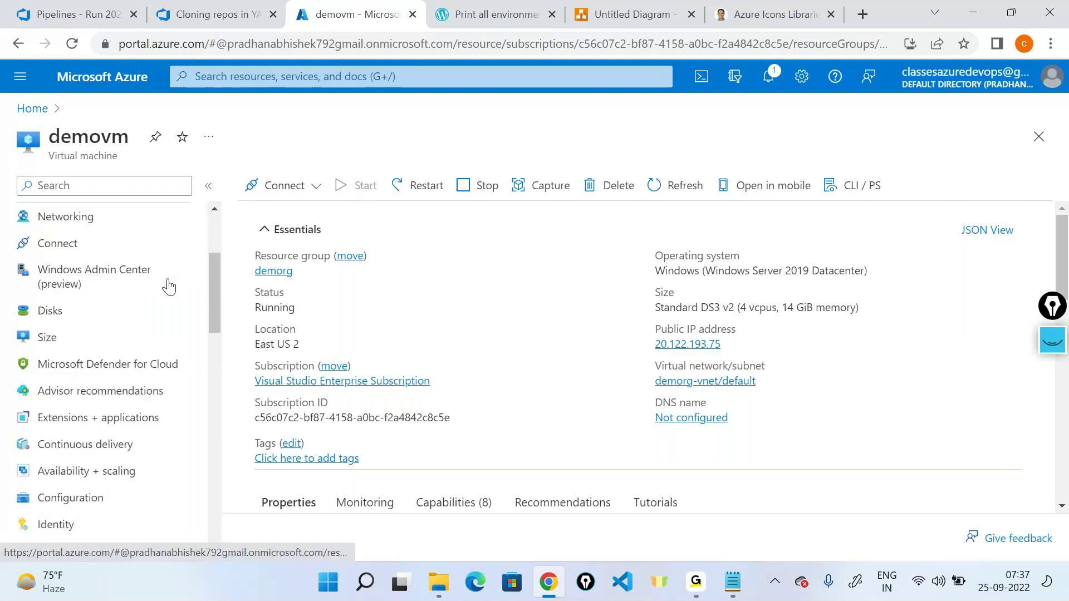
{"action": "scroll", "coordinate": [167, 286], "scroll_direction": "down", "scroll_amount": 1}
{"action": "scroll", "coordinate": [167, 286], "scroll_direction": "up", "scroll_amount": 3}
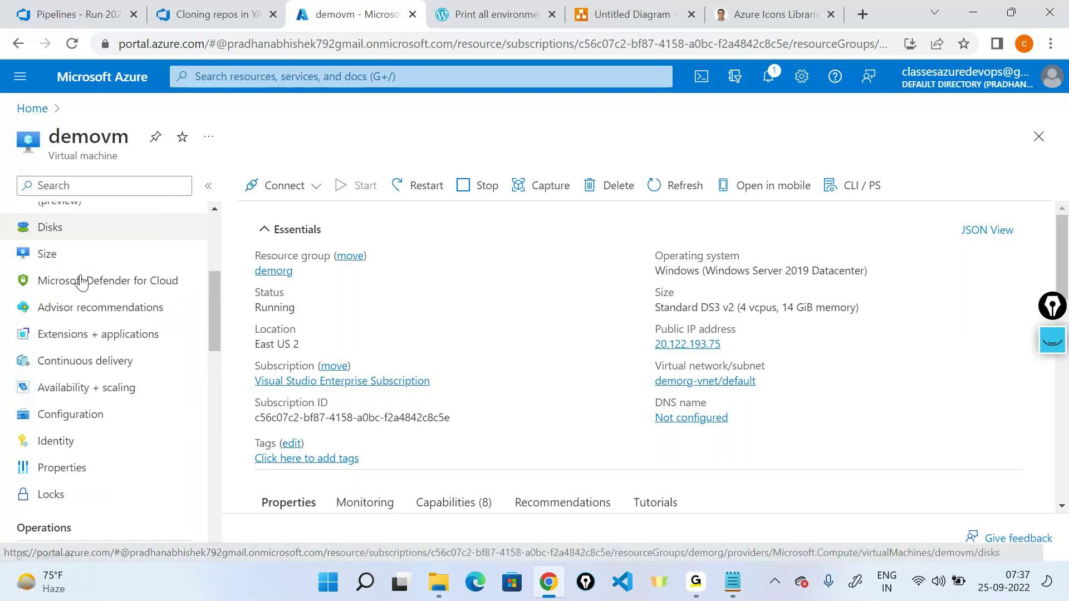
{"action": "left_click", "coordinate": [46, 251]}
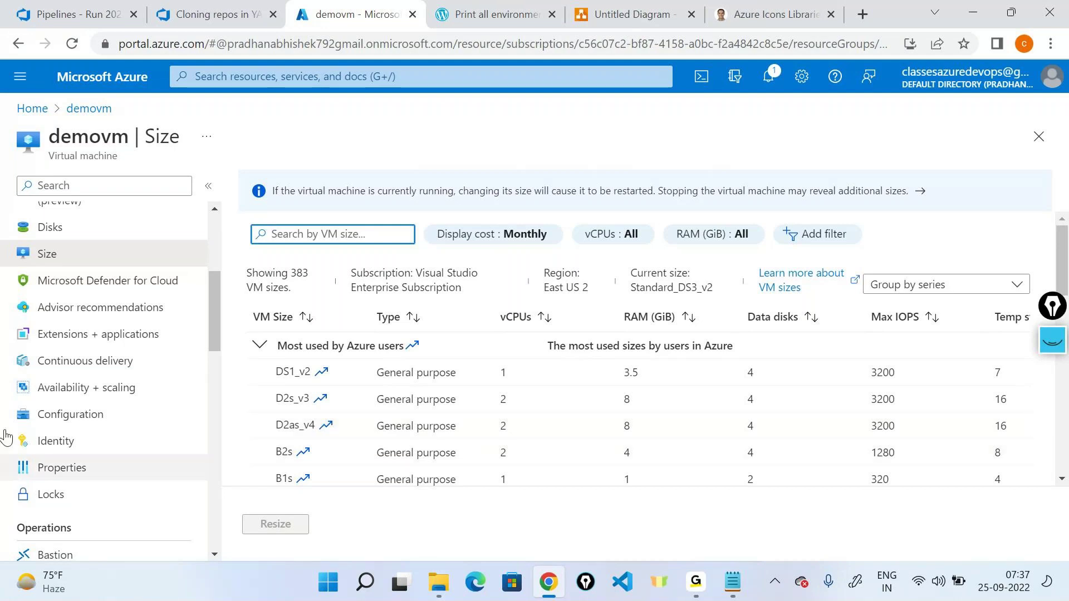
Step: Highlight DS3_v2's ₹12,043.81 monthly price in the size table, then go back to Overview
{"action": "scroll", "coordinate": [7, 355], "scroll_direction": "up", "scroll_amount": 5}
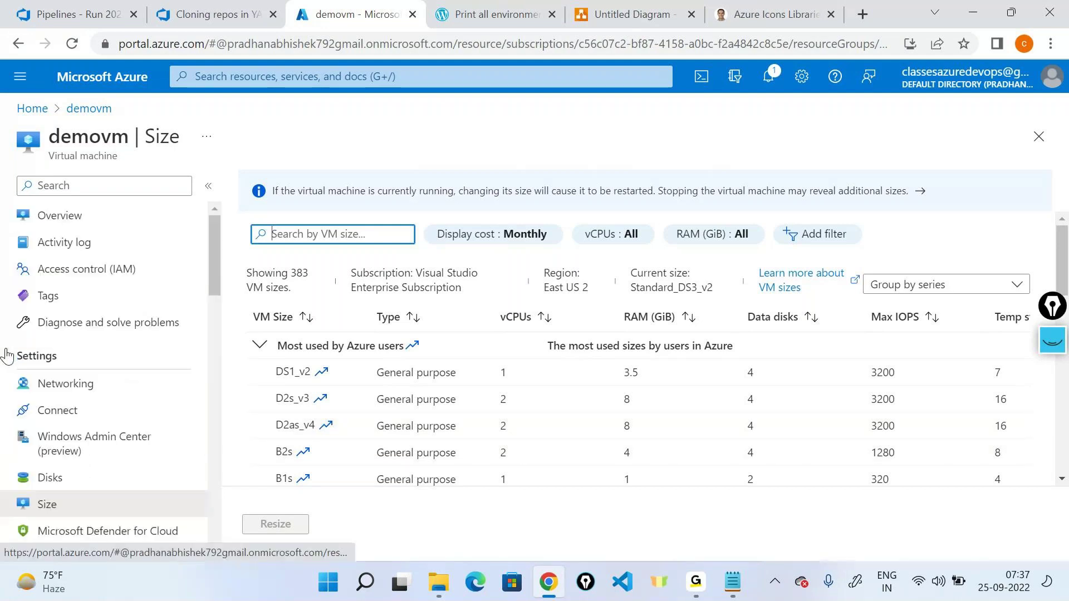
{"action": "scroll", "coordinate": [350, 399], "scroll_direction": "down", "scroll_amount": 5}
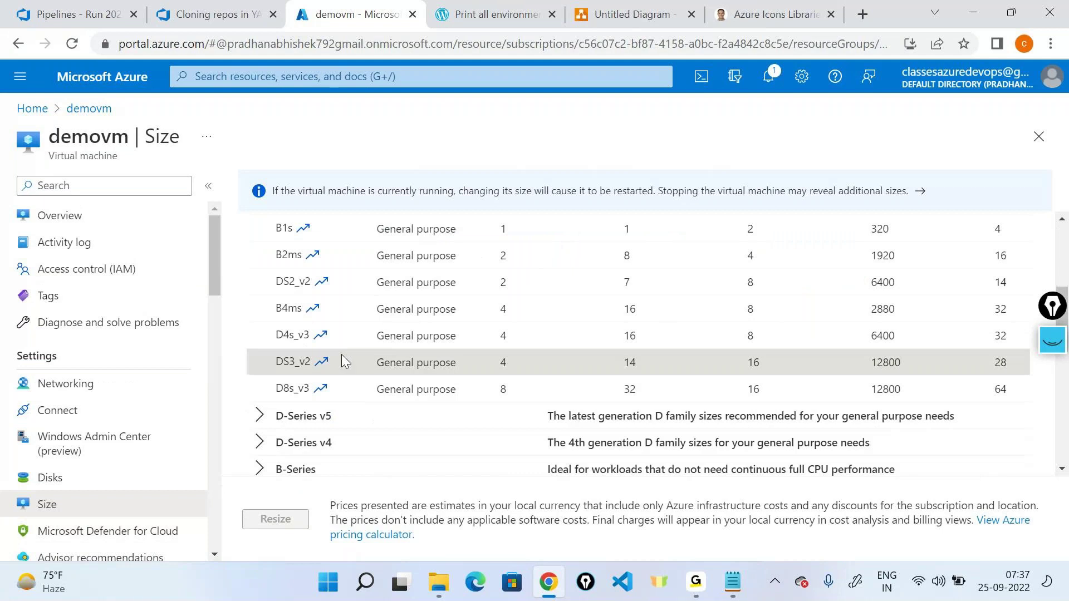
{"action": "scroll", "coordinate": [640, 345], "scroll_direction": "right", "scroll_amount": 2}
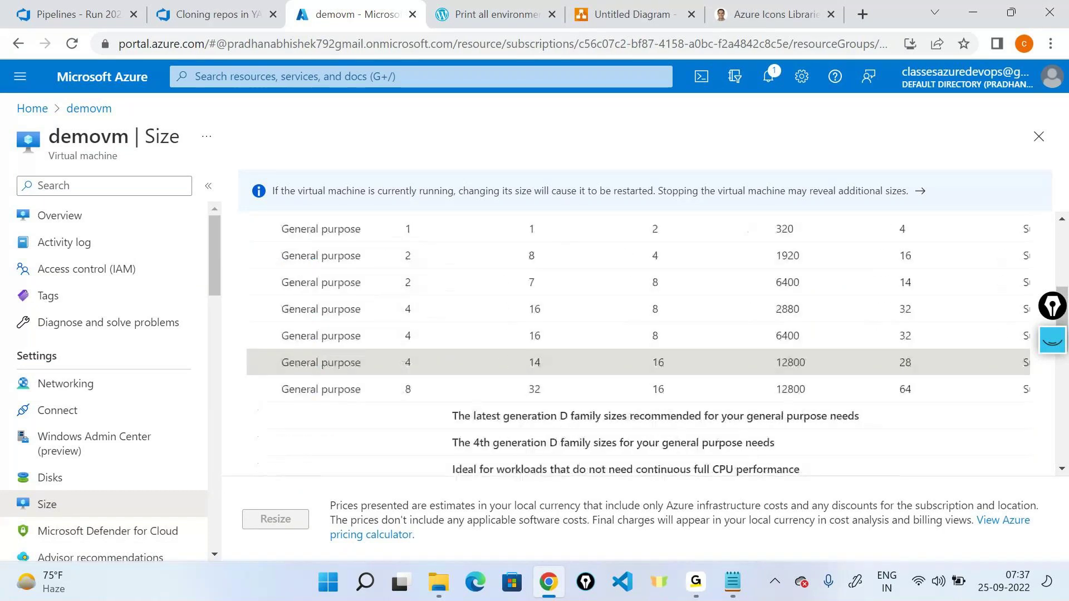
{"action": "scroll", "coordinate": [370, 362], "scroll_direction": "right", "scroll_amount": 5}
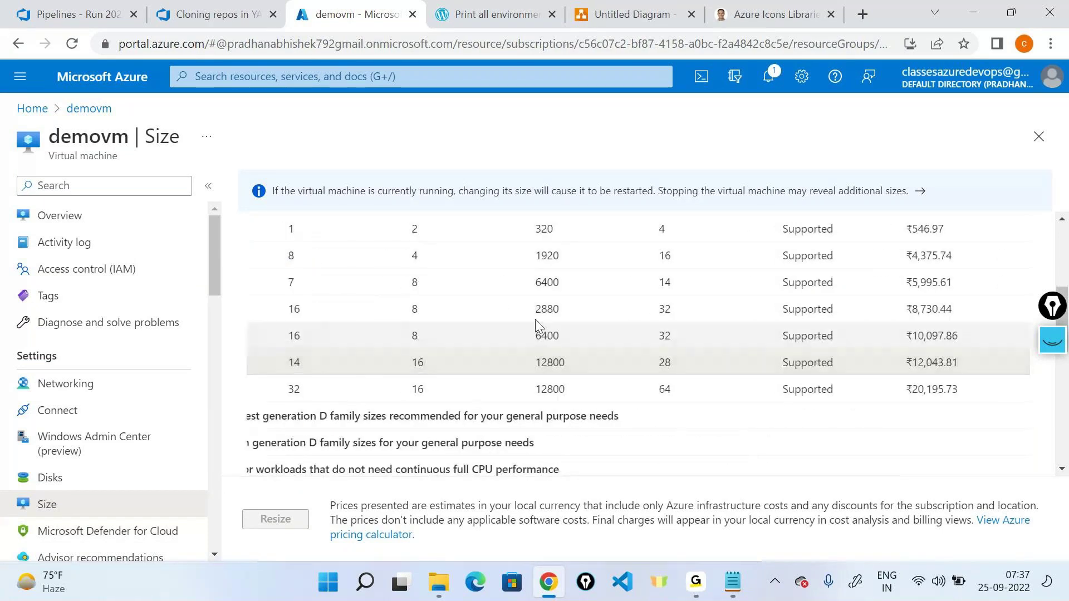
{"action": "left_click_drag", "start_coordinate": [905, 361], "coordinate": [986, 362]}
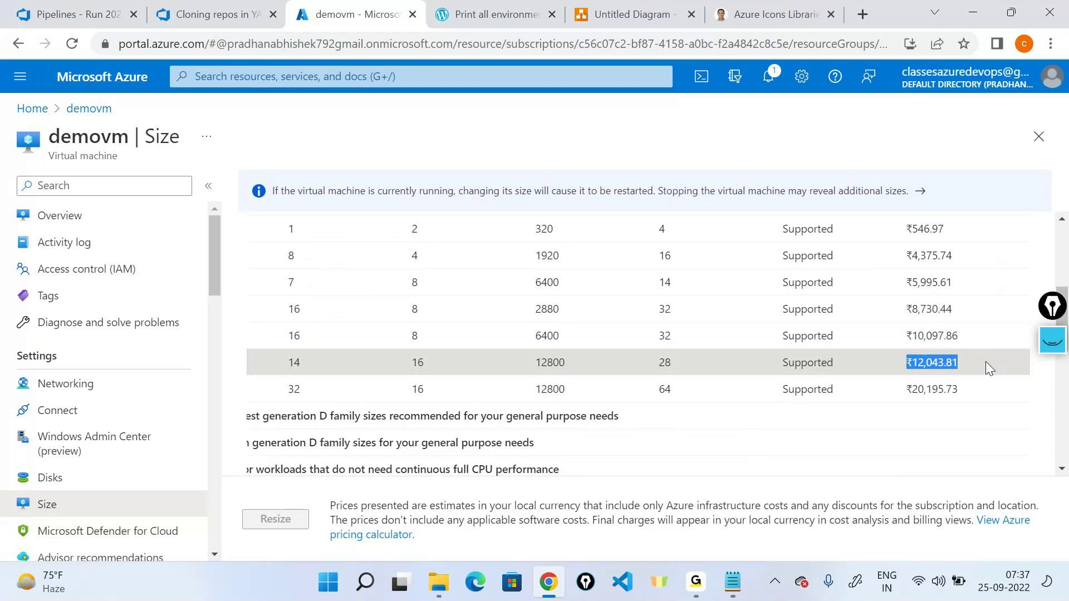
{"action": "scroll", "coordinate": [782, 332], "scroll_direction": "up", "scroll_amount": 3}
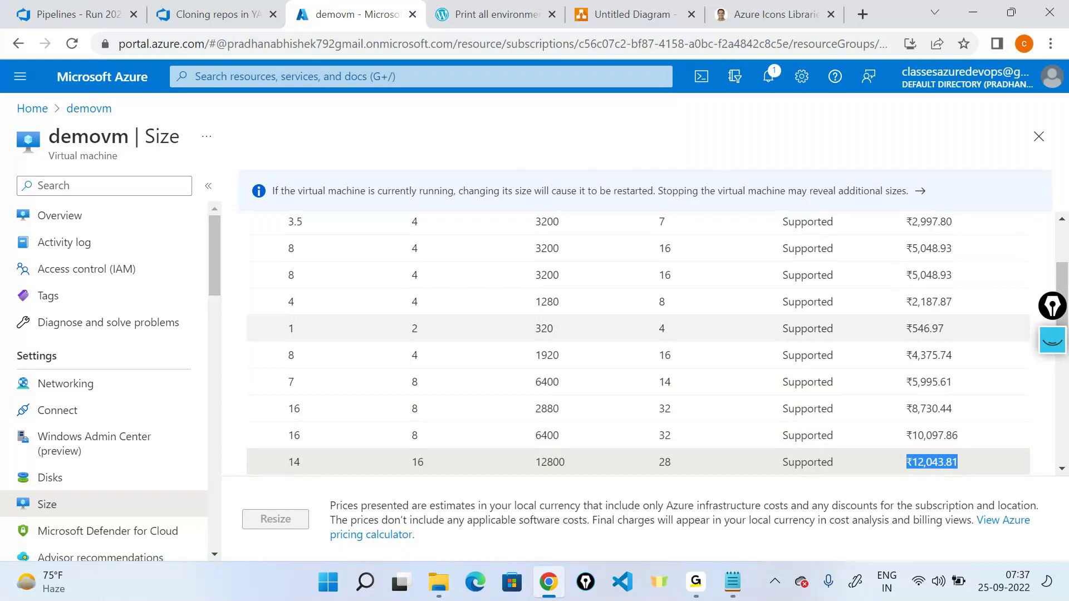
{"action": "scroll", "coordinate": [638, 346], "scroll_direction": "up", "scroll_amount": 3}
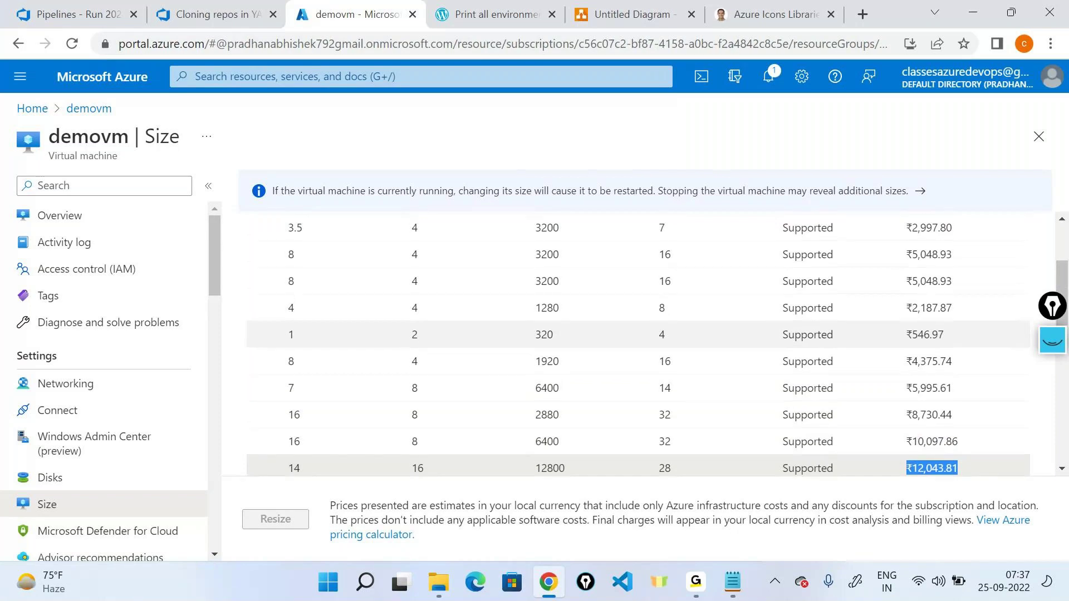
{"action": "scroll", "coordinate": [638, 374], "scroll_direction": "left", "scroll_amount": 3}
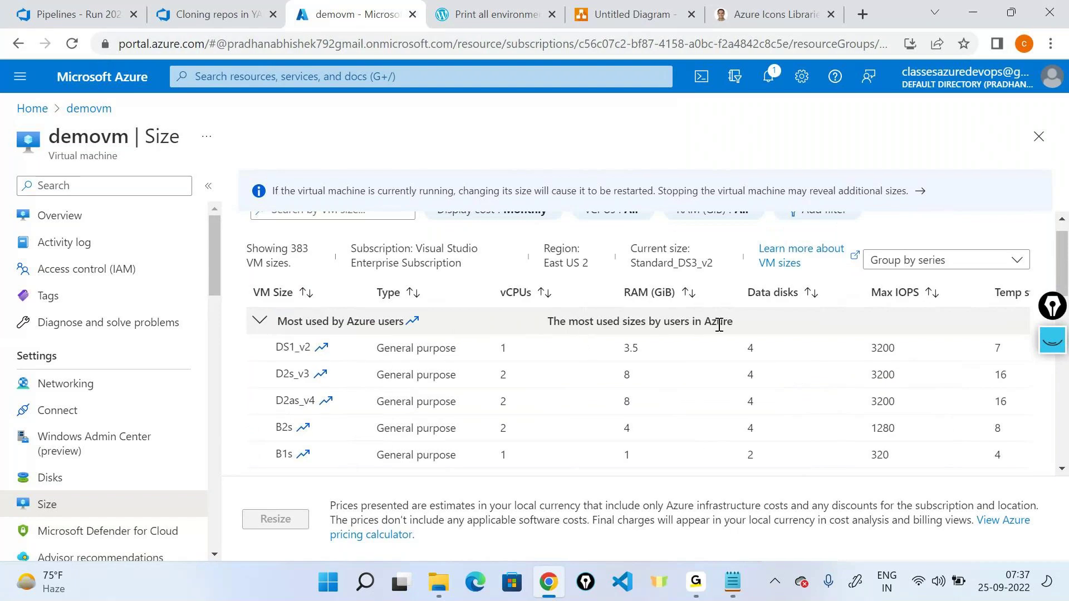
{"action": "left_click", "coordinate": [72, 215]}
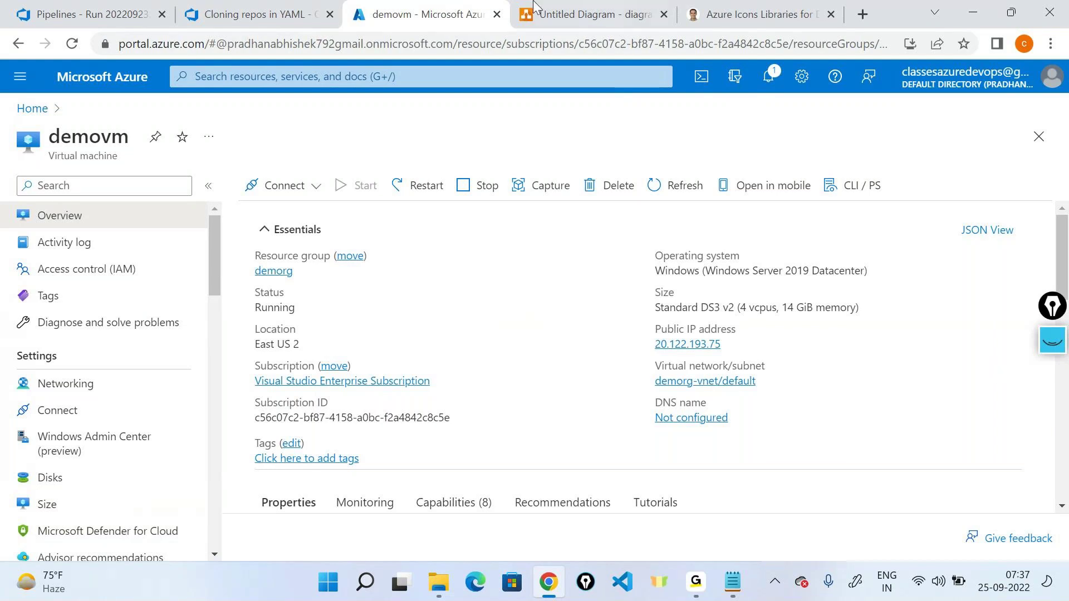
Step: Annotate the Running status in pen ink, circling it and writing 'State of a VM?'
{"action": "left_click", "coordinate": [1056, 340]}
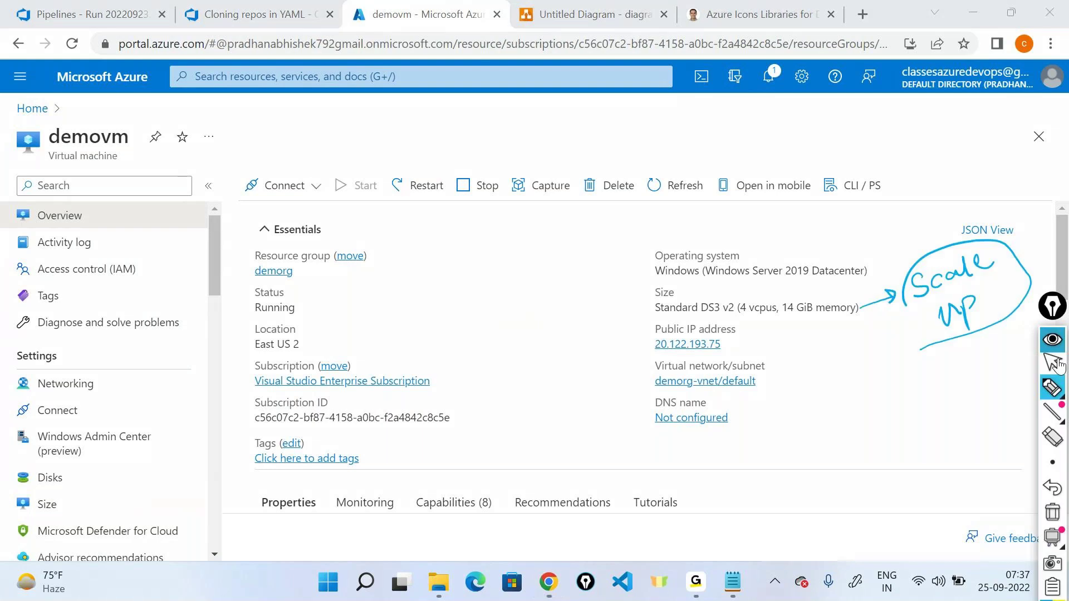
{"action": "left_click", "coordinate": [1049, 391]}
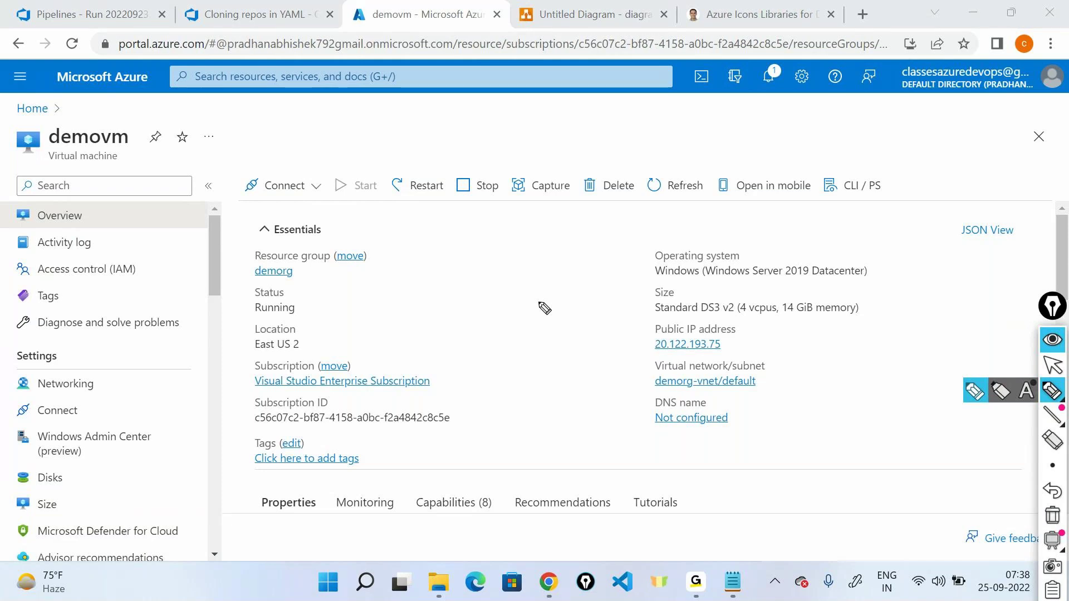
{"action": "mouse_move", "coordinate": [453, 269]}
{"action": "left_mouse_down"}
{"action": "mouse_move", "coordinate": [316, 294]}
{"action": "mouse_move", "coordinate": [326, 277]}
{"action": "mouse_move", "coordinate": [326, 289]}
{"action": "mouse_move", "coordinate": [217, 292]}
{"action": "left_mouse_up"}
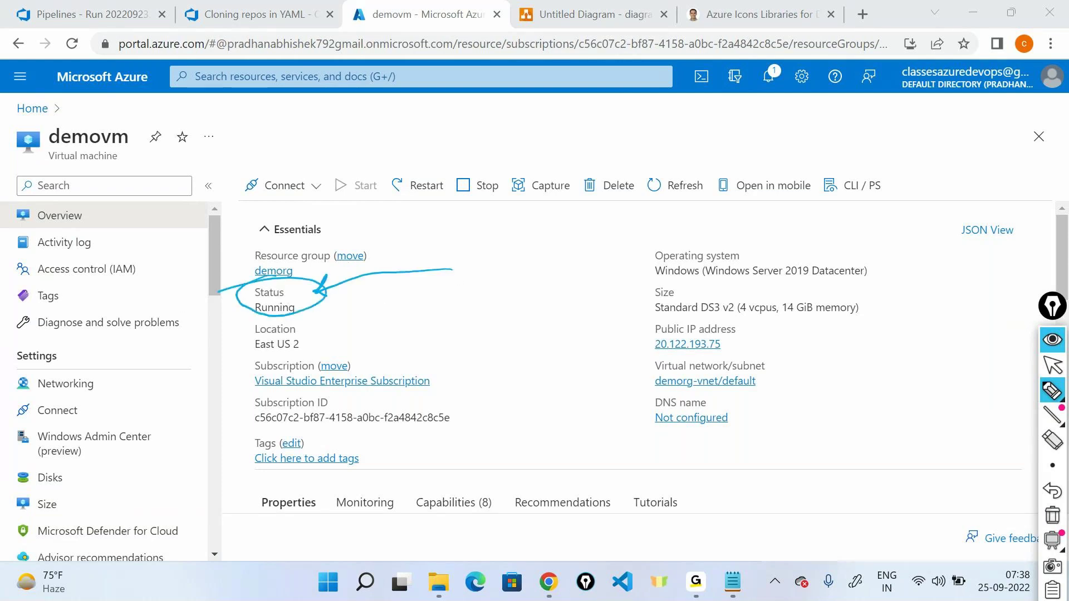
{"action": "mouse_move", "coordinate": [425, 292]}
{"action": "left_mouse_down"}
{"action": "mouse_move", "coordinate": [462, 295]}
{"action": "mouse_move", "coordinate": [493, 264]}
{"action": "mouse_move", "coordinate": [579, 245]}
{"action": "left_mouse_up"}
{"action": "mouse_move", "coordinate": [513, 322]}
{"action": "left_mouse_down"}
{"action": "mouse_move", "coordinate": [511, 335]}
{"action": "mouse_move", "coordinate": [509, 309]}
{"action": "mouse_move", "coordinate": [541, 322]}
{"action": "left_mouse_up"}
{"action": "left_click_drag", "start_coordinate": [426, 326], "coordinate": [578, 264]}
{"action": "left_click_drag", "start_coordinate": [478, 364], "coordinate": [534, 338]}
{"action": "left_click_drag", "start_coordinate": [575, 283], "coordinate": [595, 305]}
{"action": "left_click", "coordinate": [601, 321]}
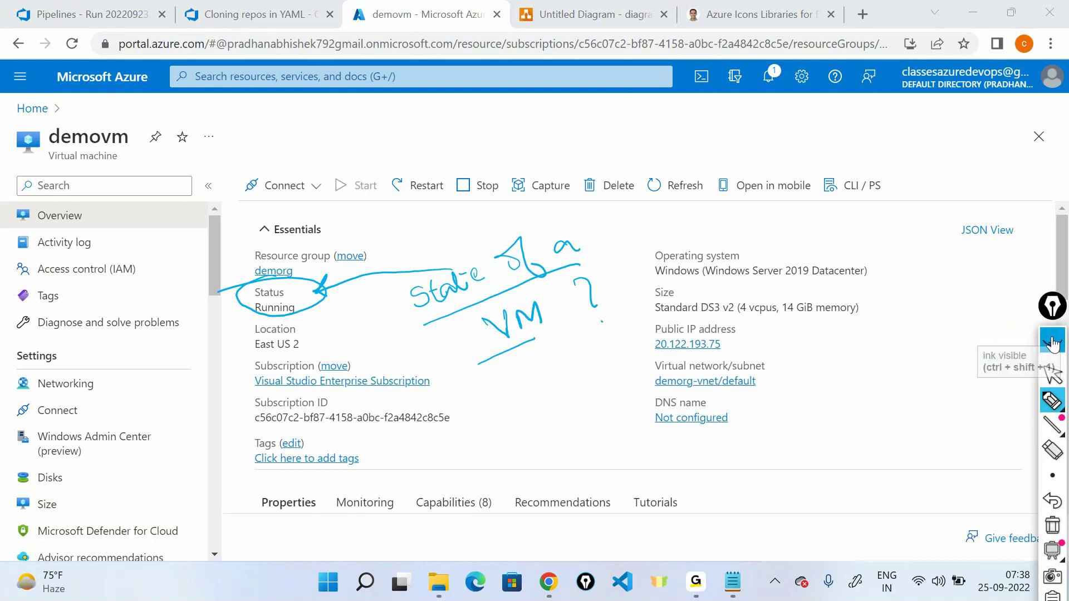
Step: Clear the ink, select the Running status value, and bring Notepad to the front
{"action": "left_click", "coordinate": [1048, 372]}
{"action": "double_click", "coordinate": [274, 308]}
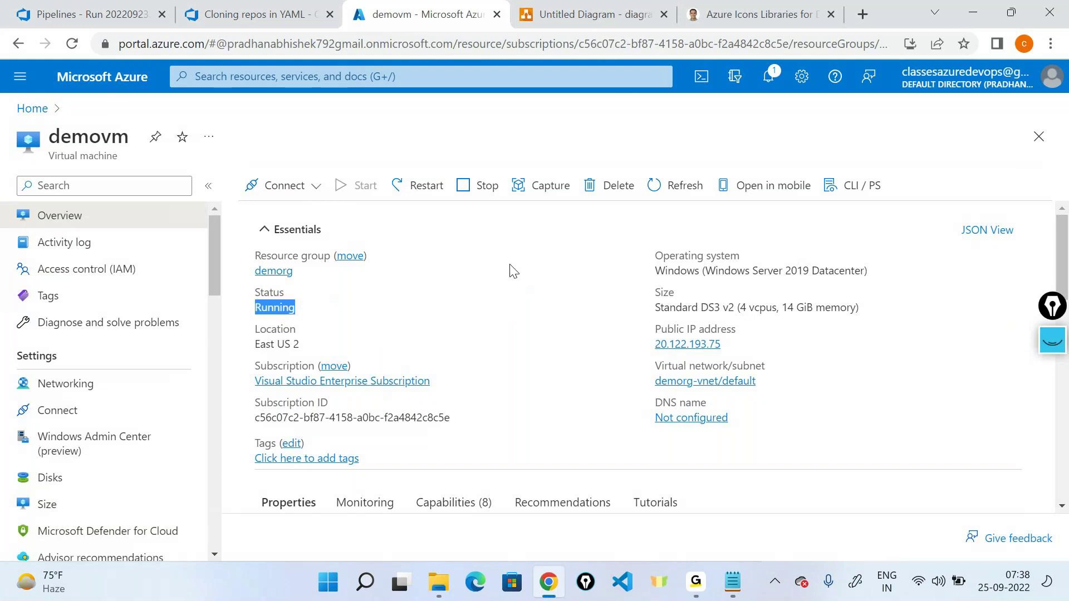
{"action": "left_click", "coordinate": [732, 582]}
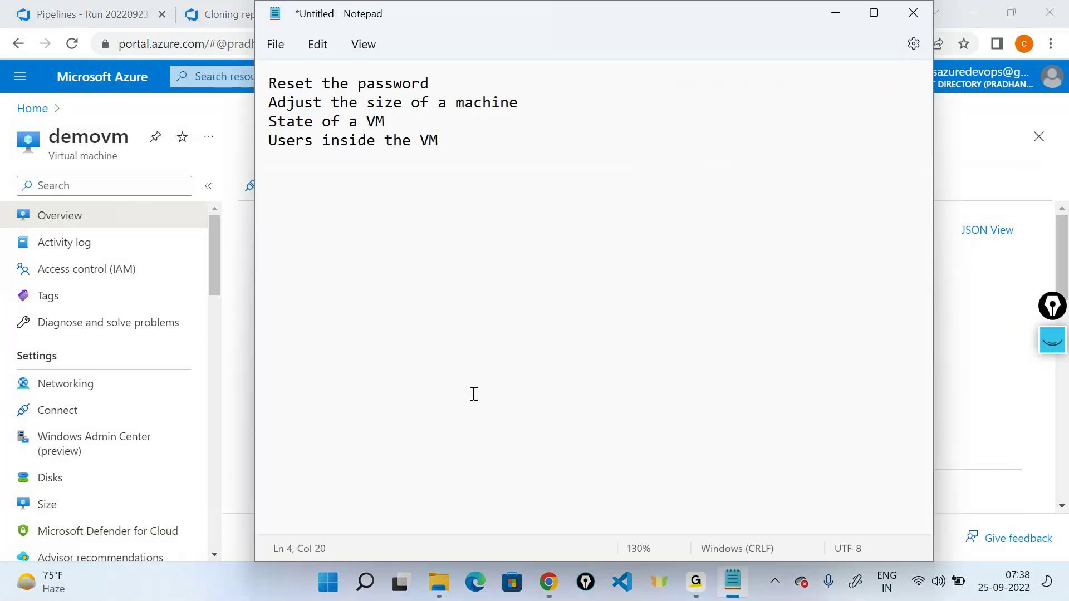
Step: Replace the notes with 'Status:' followed by '- Running', '- Stopped' and '- De-allocated'
{"action": "key", "text": "ctrl+a"}
{"action": "type", "text": "Status"}
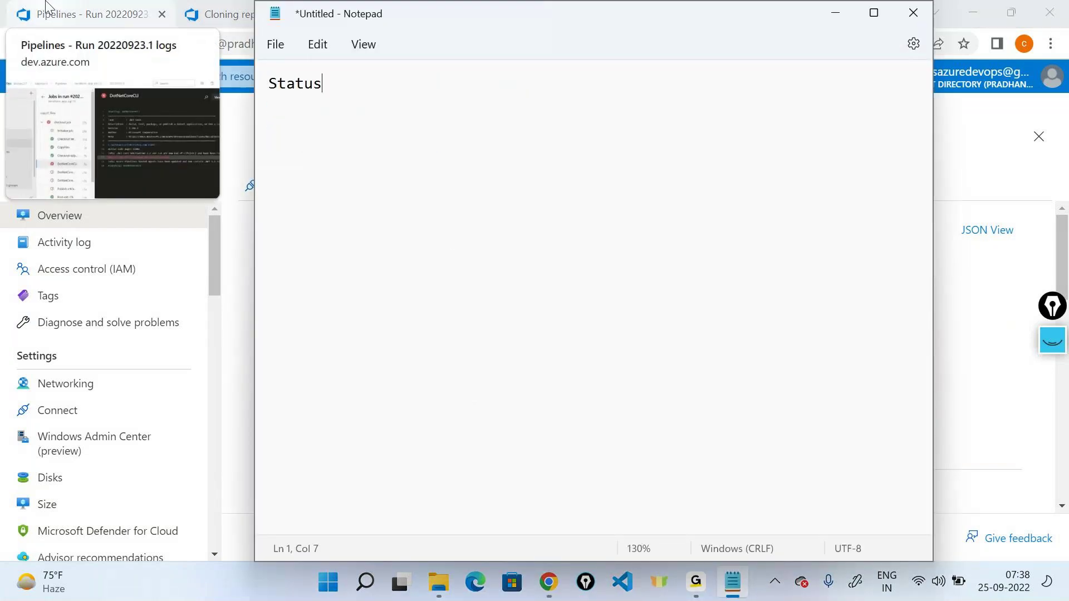
{"action": "type", "text": ":"}
{"action": "key", "text": "Return"}
{"action": "key", "text": "Return"}
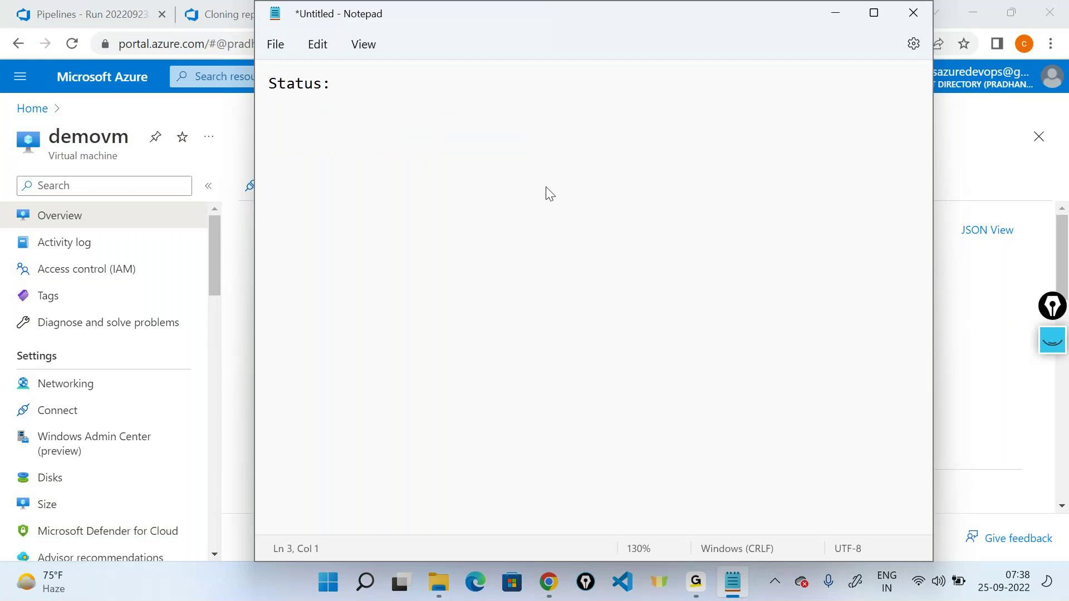
{"action": "type", "text": "- Running"}
{"action": "key", "text": "Return"}
{"action": "type", "text": "- St"}
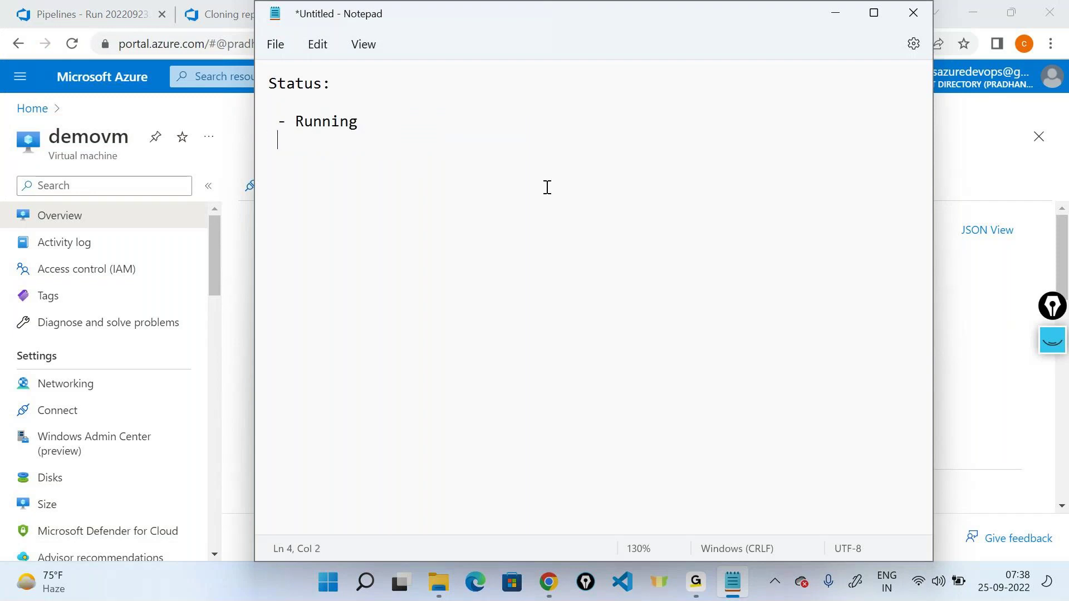
{"action": "type", "text": "opped"}
{"action": "key", "text": "Return"}
{"action": "type", "text": "- De-allocated"}
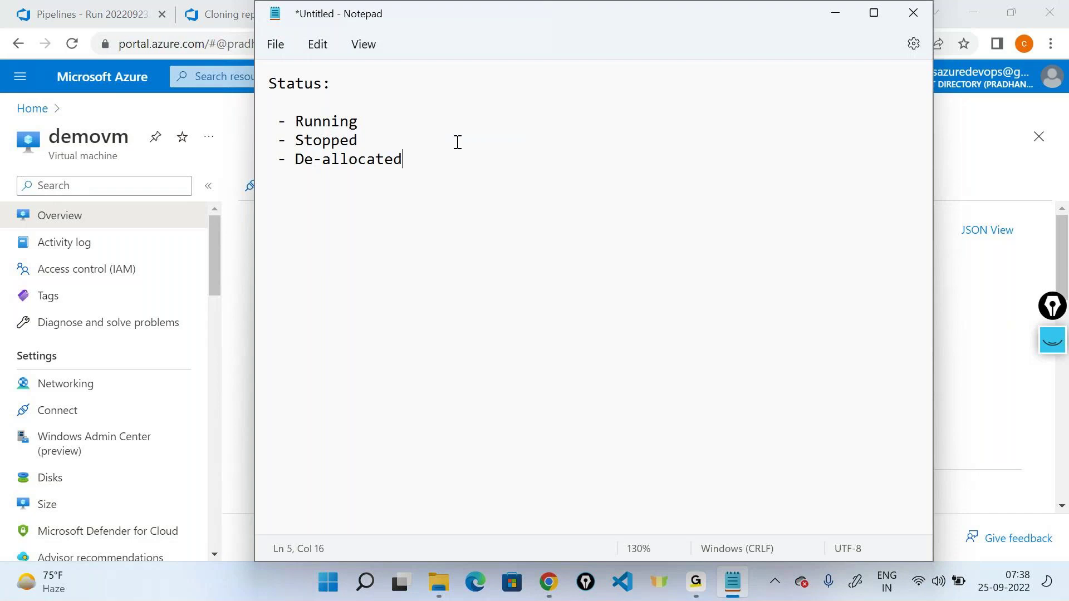
Step: Add blank lines after the Running item, then minimize Notepad
{"action": "left_click", "coordinate": [416, 122]}
{"action": "key", "text": "Return"}
{"action": "key", "text": "Return"}
{"action": "key", "text": "Return"}
{"action": "key", "text": "Up"}
{"action": "key", "text": "Up"}
{"action": "key", "text": "Return"}
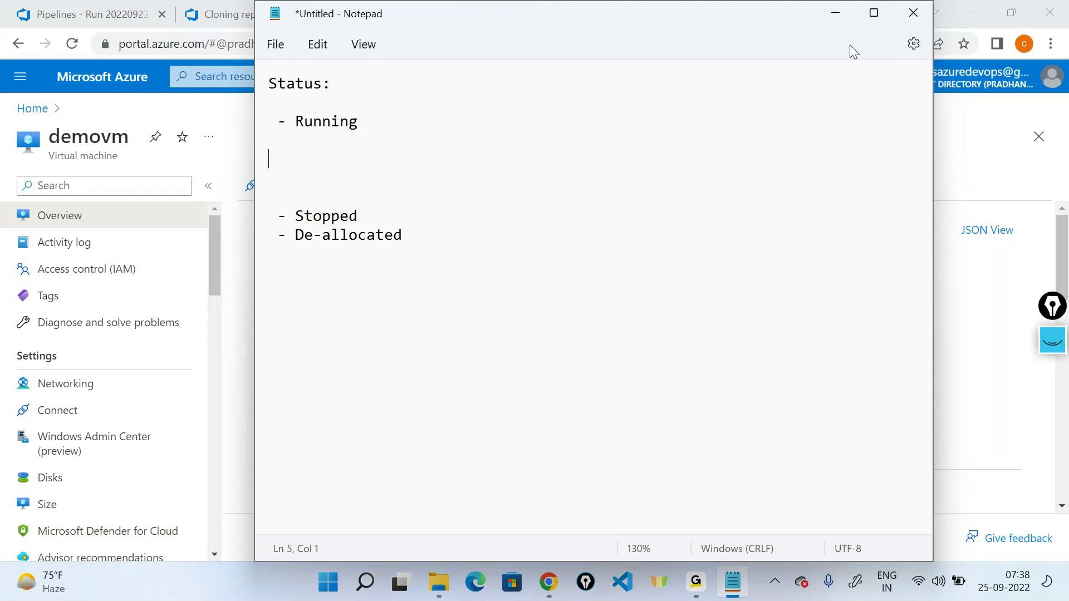
{"action": "left_click", "coordinate": [840, 19]}
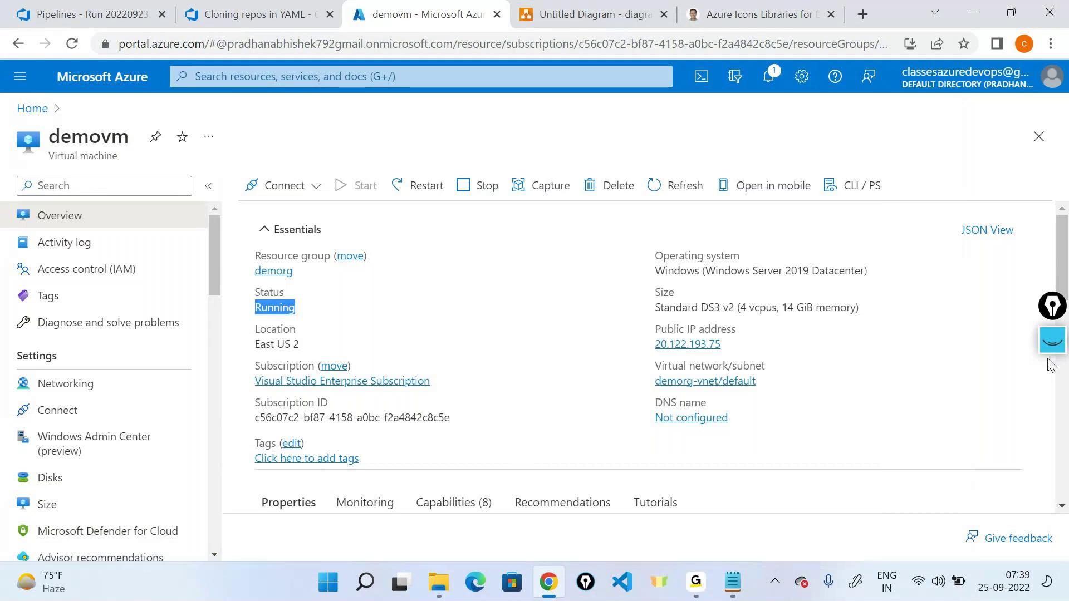
{"action": "left_click", "coordinate": [1052, 340]}
{"action": "left_click", "coordinate": [1052, 515]}
{"action": "left_click", "coordinate": [1052, 390]}
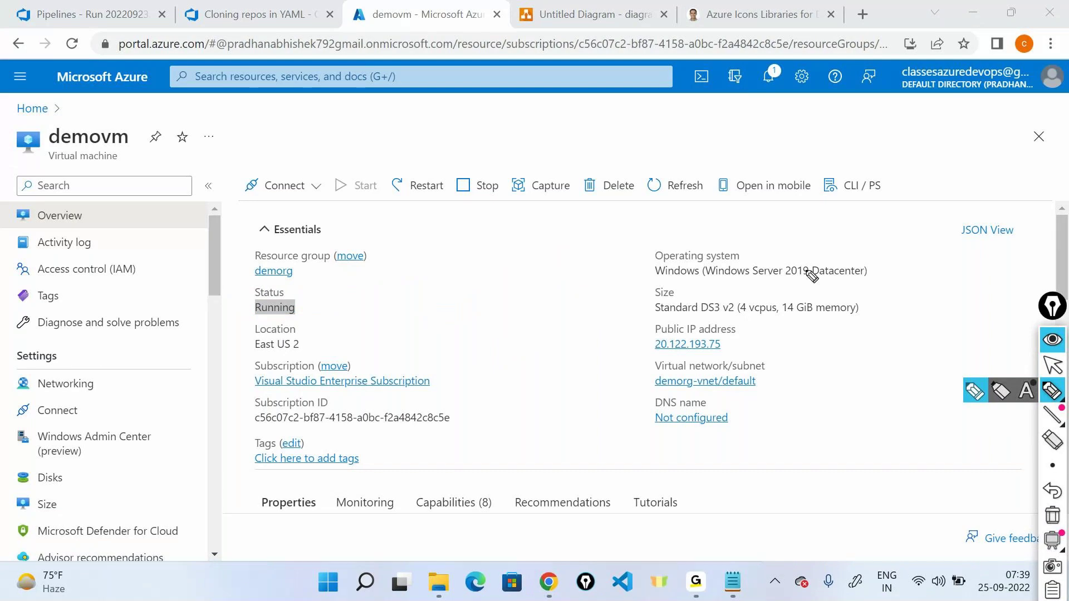
{"action": "mouse_move", "coordinate": [412, 284]}
{"action": "left_mouse_down"}
{"action": "mouse_move", "coordinate": [421, 309]}
{"action": "mouse_move", "coordinate": [449, 292]}
{"action": "left_mouse_up"}
{"action": "mouse_move", "coordinate": [459, 274]}
{"action": "left_mouse_down"}
{"action": "mouse_move", "coordinate": [461, 286]}
{"action": "mouse_move", "coordinate": [489, 273]}
{"action": "mouse_move", "coordinate": [498, 245]}
{"action": "mouse_move", "coordinate": [557, 239]}
{"action": "mouse_move", "coordinate": [562, 219]}
{"action": "left_mouse_up"}
{"action": "left_click_drag", "start_coordinate": [402, 349], "coordinate": [598, 273]}
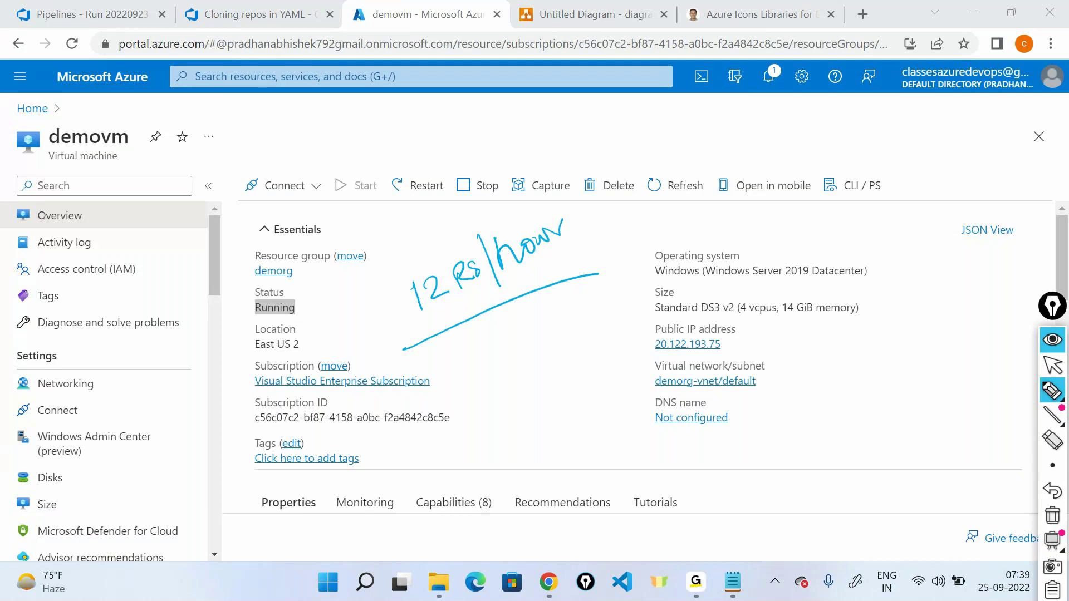
{"action": "mouse_move", "coordinate": [797, 352]}
{"action": "left_mouse_down"}
{"action": "mouse_move", "coordinate": [844, 355]}
{"action": "mouse_move", "coordinate": [839, 347]}
{"action": "left_mouse_up"}
{"action": "left_click_drag", "start_coordinate": [858, 346], "coordinate": [844, 361]}
{"action": "mouse_move", "coordinate": [792, 386]}
{"action": "left_mouse_down"}
{"action": "mouse_move", "coordinate": [809, 385]}
{"action": "mouse_move", "coordinate": [825, 422]}
{"action": "mouse_move", "coordinate": [826, 401]}
{"action": "mouse_move", "coordinate": [948, 388]}
{"action": "left_mouse_up"}
{"action": "left_click", "coordinate": [904, 364]}
{"action": "left_click_drag", "start_coordinate": [946, 363], "coordinate": [948, 374]}
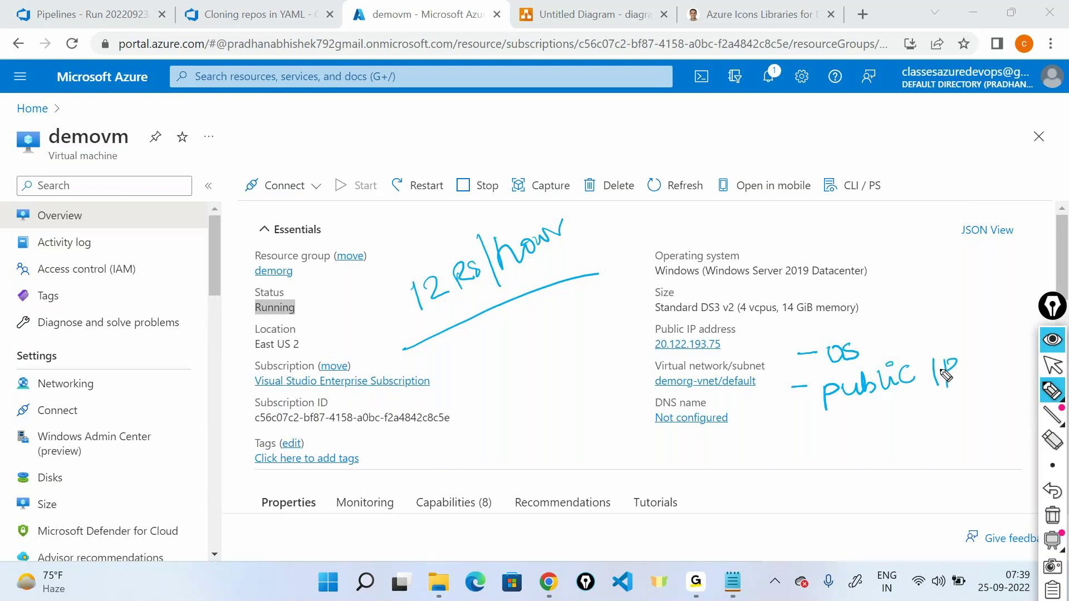
{"action": "left_click_drag", "start_coordinate": [789, 427], "coordinate": [802, 427]}
{"action": "mouse_move", "coordinate": [838, 423]}
{"action": "left_mouse_down"}
{"action": "mouse_move", "coordinate": [937, 418]}
{"action": "mouse_move", "coordinate": [928, 441]}
{"action": "left_mouse_up"}
{"action": "left_click_drag", "start_coordinate": [736, 319], "coordinate": [846, 318]}
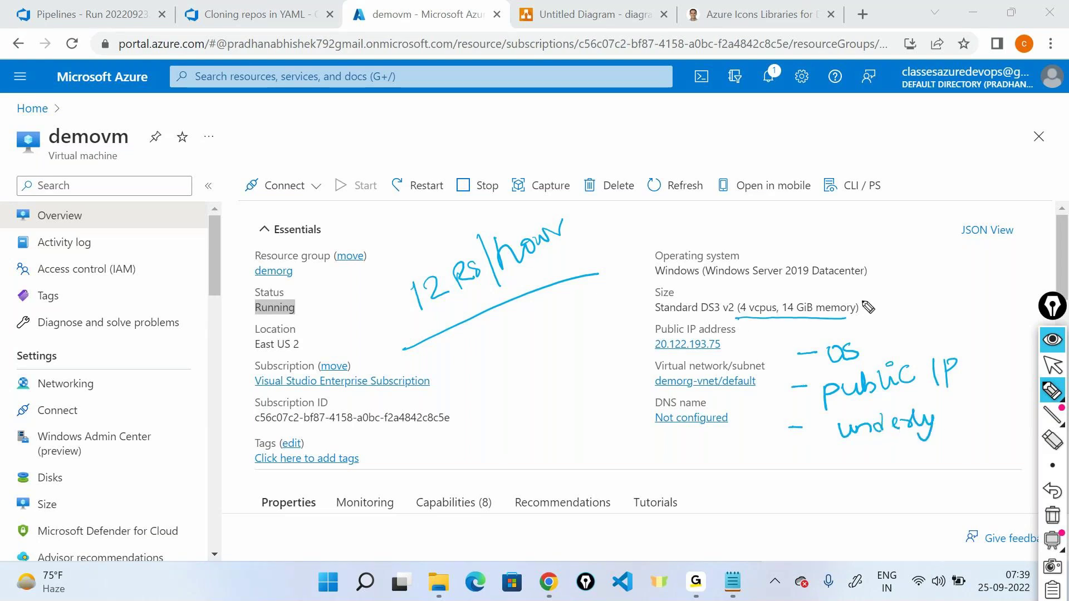
{"action": "left_click_drag", "start_coordinate": [940, 411], "coordinate": [959, 416]}
{"action": "left_click_drag", "start_coordinate": [970, 406], "coordinate": [974, 405]}
{"action": "left_click_drag", "start_coordinate": [933, 400], "coordinate": [937, 400]}
{"action": "mouse_move", "coordinate": [940, 452]}
{"action": "left_mouse_down"}
{"action": "mouse_move", "coordinate": [949, 469]}
{"action": "mouse_move", "coordinate": [989, 443]}
{"action": "left_mouse_up"}
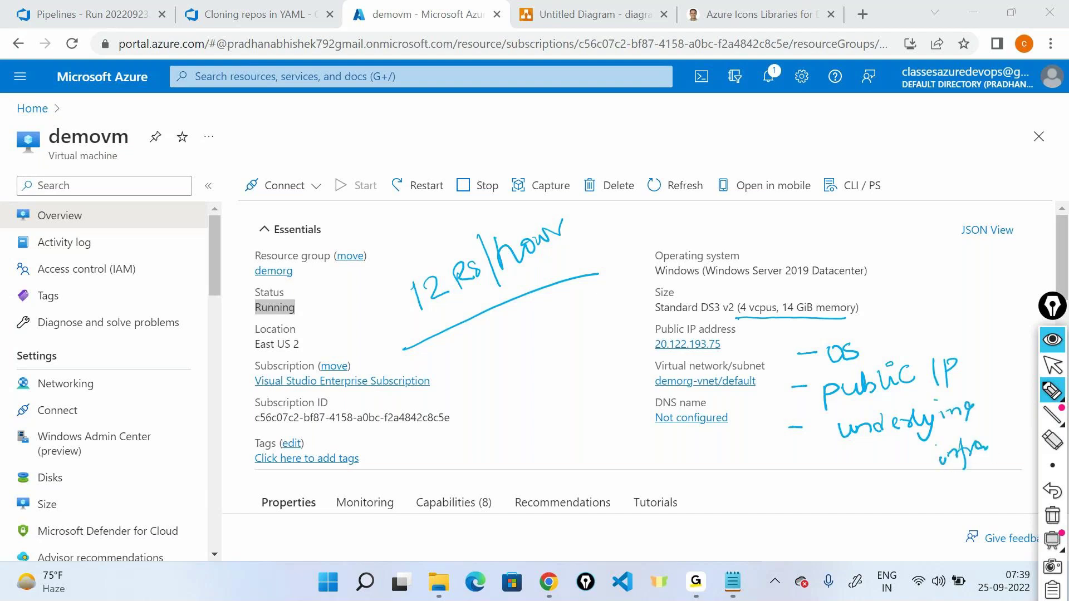
{"action": "left_click_drag", "start_coordinate": [781, 485], "coordinate": [841, 495]}
{"action": "mouse_move", "coordinate": [856, 495]}
{"action": "left_mouse_down"}
{"action": "mouse_move", "coordinate": [855, 478]}
{"action": "mouse_move", "coordinate": [876, 496]}
{"action": "left_mouse_up"}
{"action": "left_click_drag", "start_coordinate": [895, 470], "coordinate": [897, 497]}
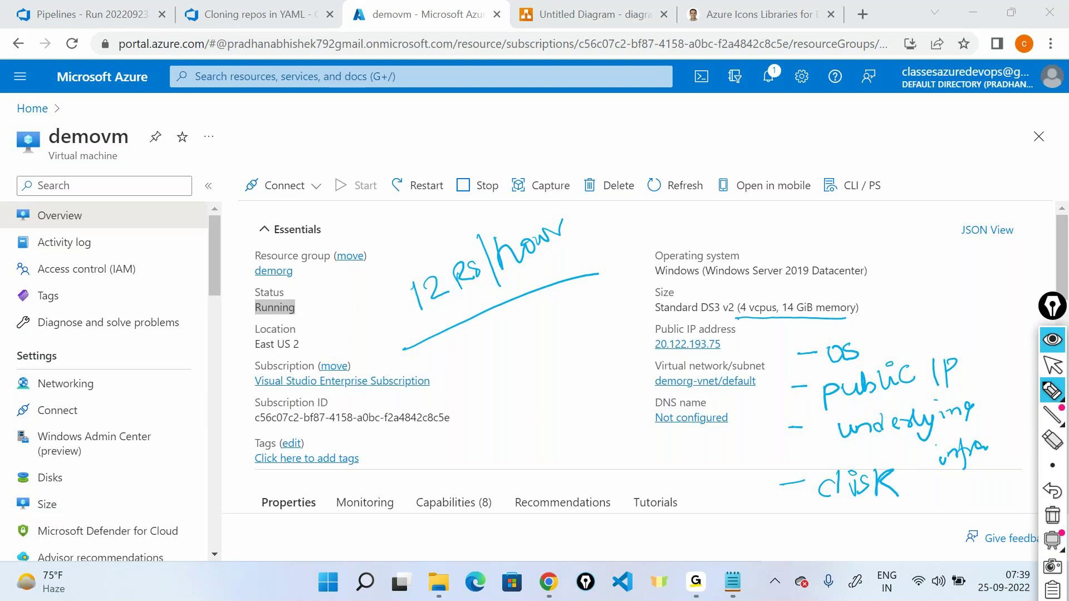
{"action": "mouse_move", "coordinate": [822, 335]}
{"action": "left_mouse_down"}
{"action": "mouse_move", "coordinate": [777, 521]}
{"action": "mouse_move", "coordinate": [927, 526]}
{"action": "mouse_move", "coordinate": [1010, 381]}
{"action": "mouse_move", "coordinate": [811, 334]}
{"action": "left_mouse_up"}
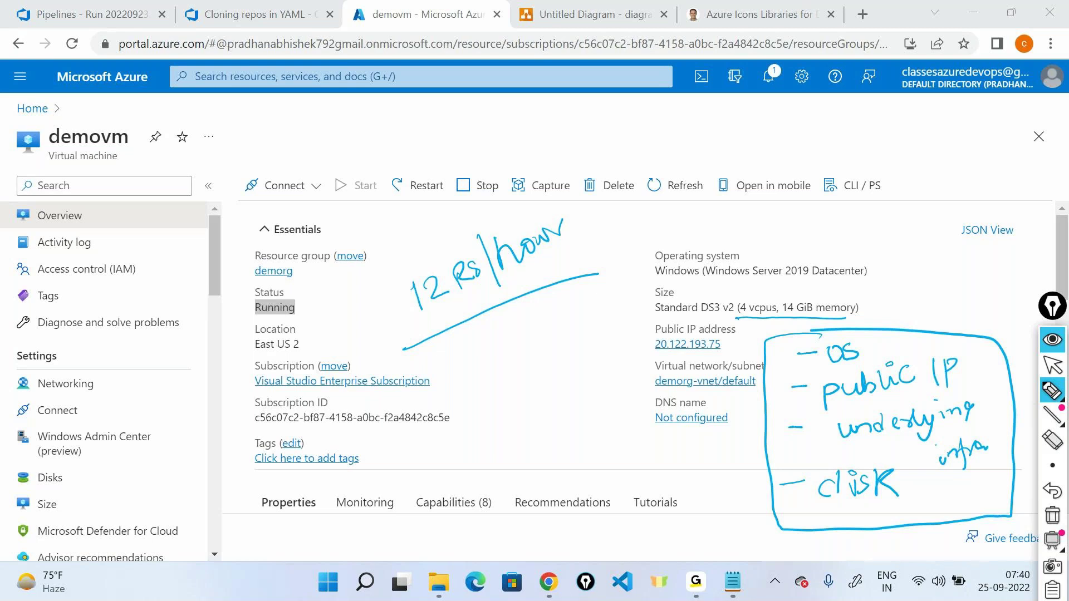
{"action": "left_click", "coordinate": [1057, 340]}
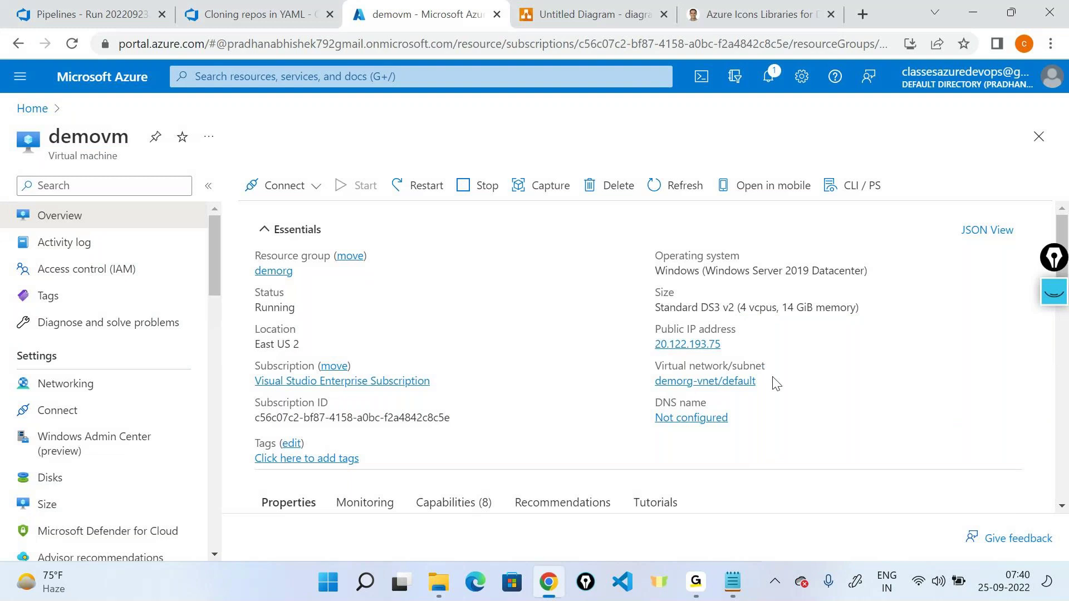
Step: Copy demovm's public IP 20.122.193.75 and launch Remote Desktop Connection with mstsc
{"action": "left_click", "coordinate": [731, 344]}
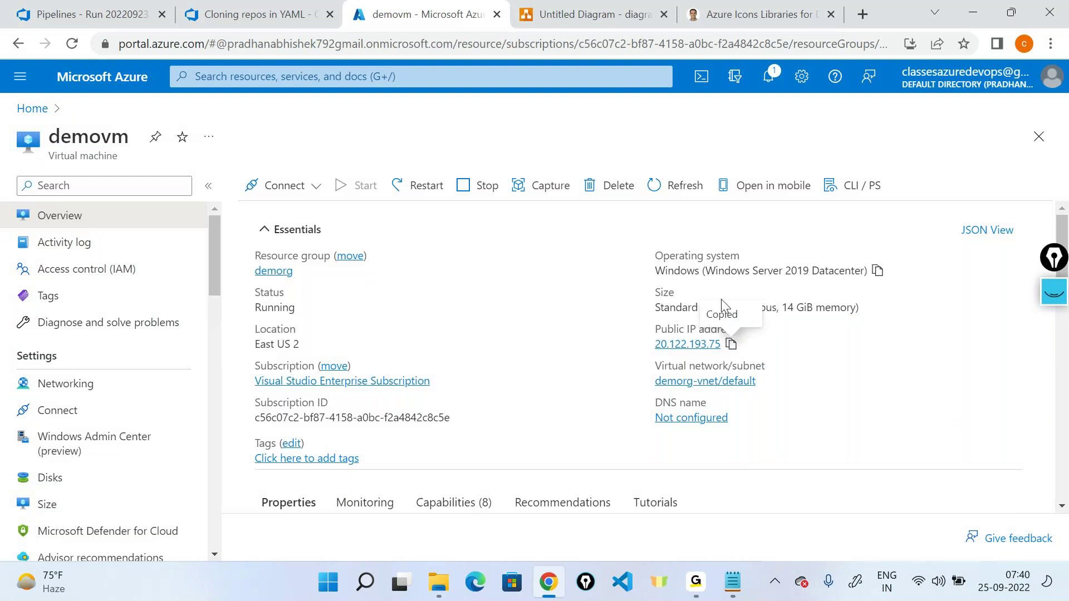
{"action": "key", "text": "super+r"}
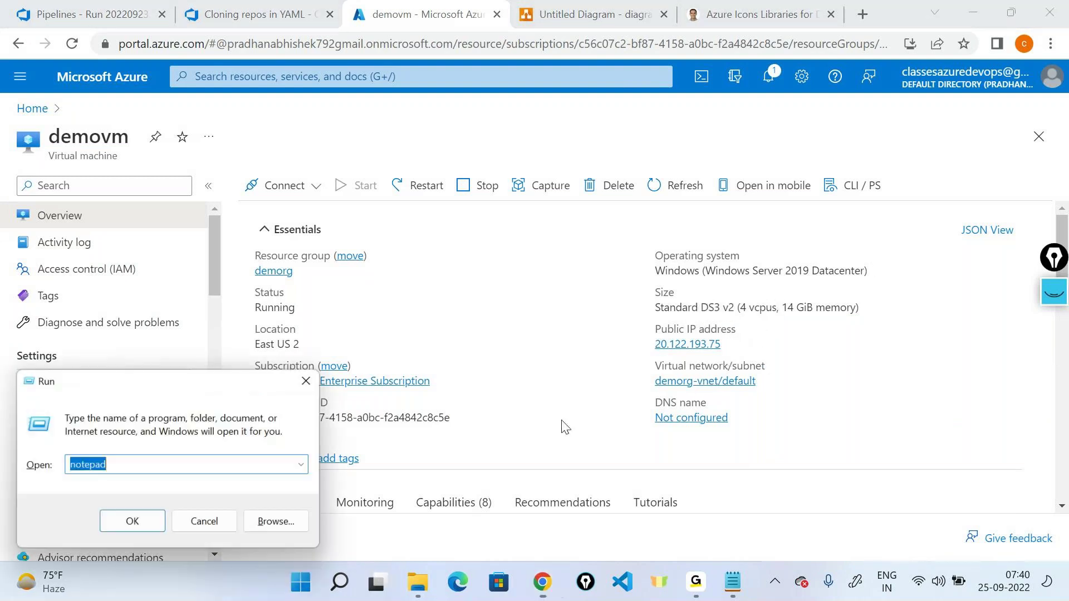
{"action": "type", "text": "mstsc"}
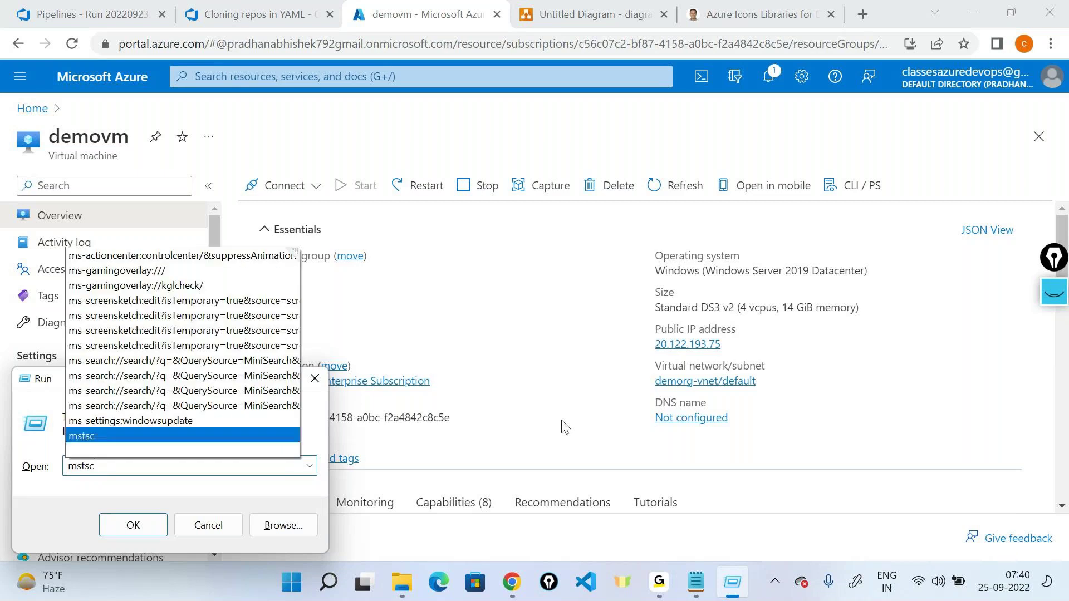
{"action": "key", "text": "Return"}
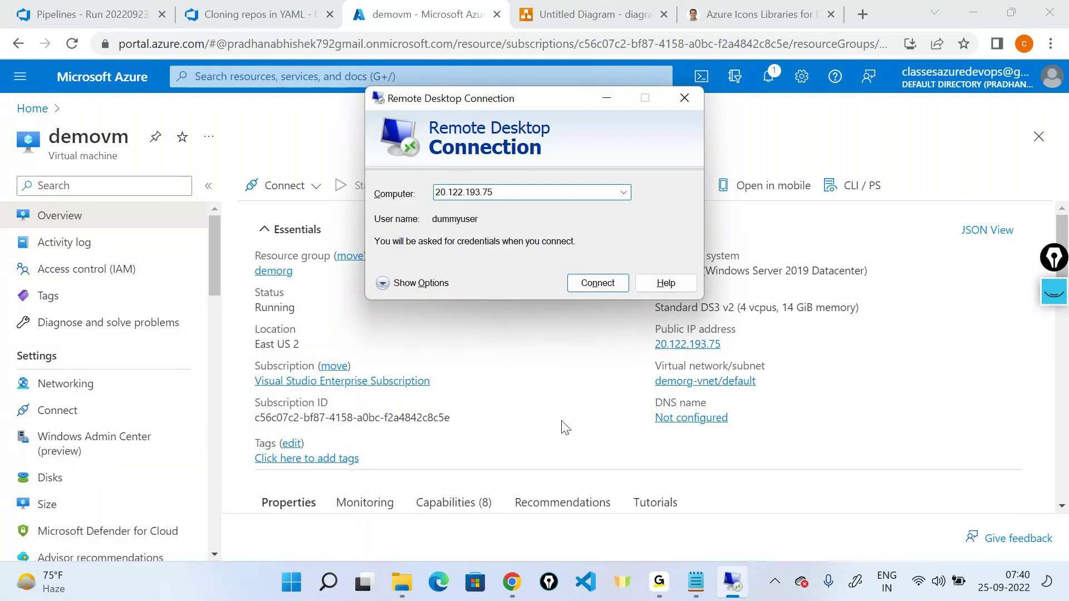
Step: Connect to 20.122.193.75, sign in with the VM password, and restore the full-screen session
{"action": "left_click", "coordinate": [603, 289]}
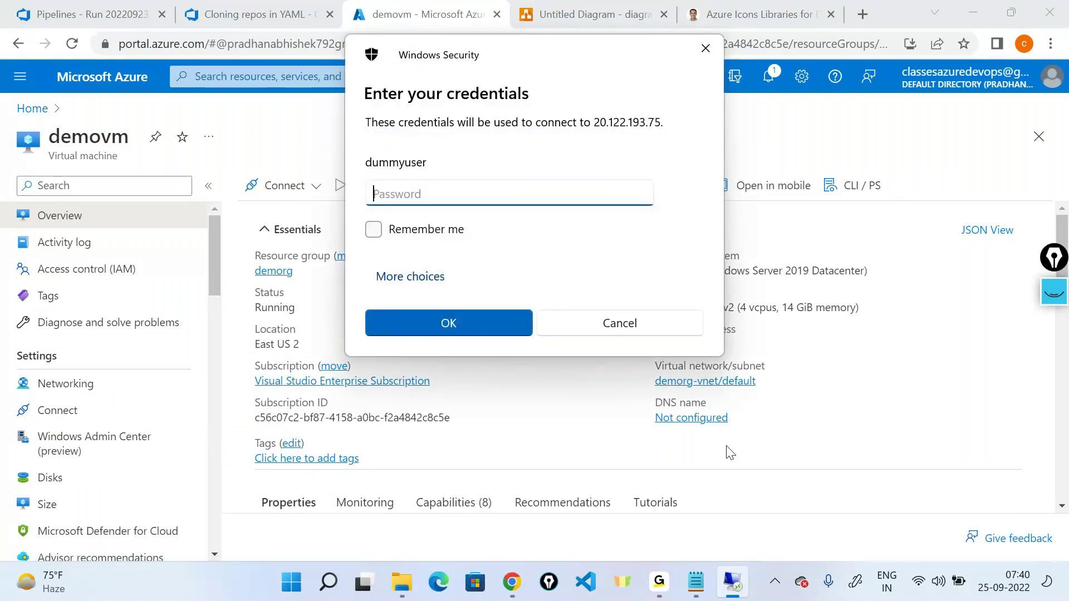
{"action": "type", "text": "***********"}
{"action": "key", "text": "Return"}
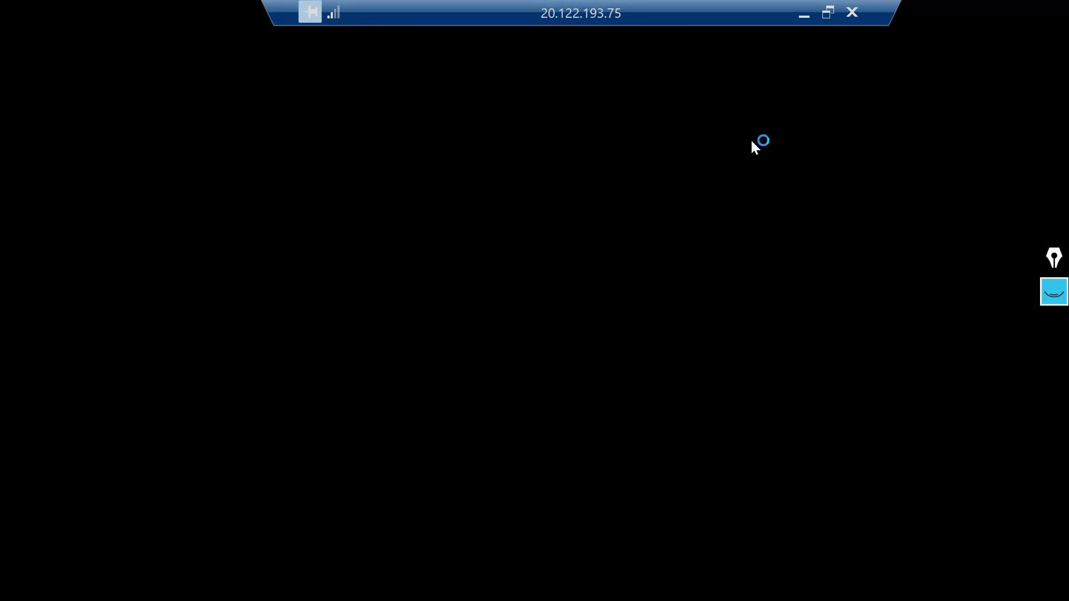
{"action": "left_click", "coordinate": [803, 12]}
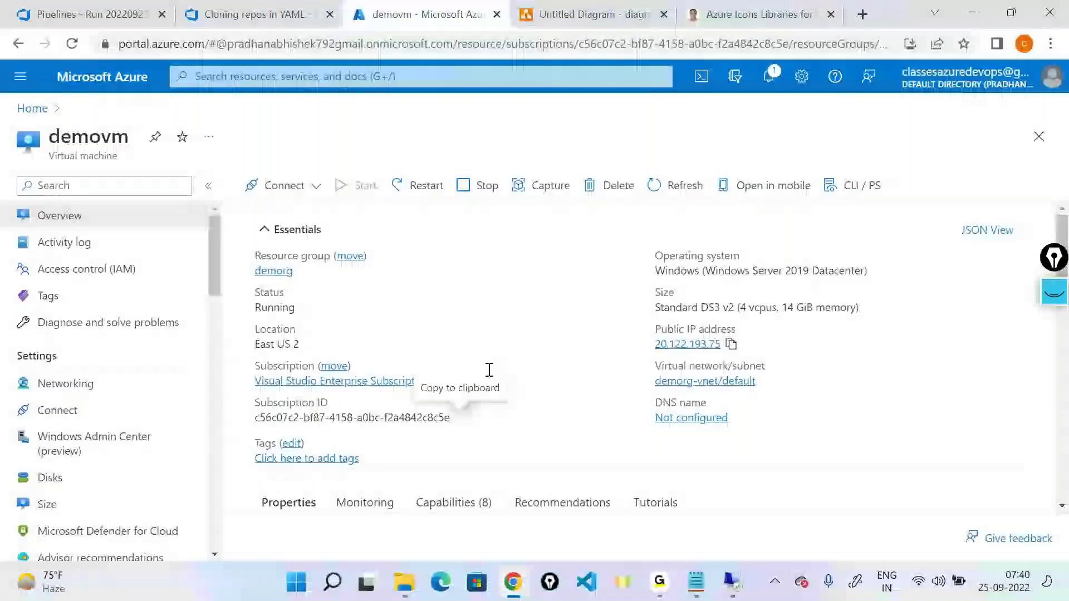
{"action": "left_click", "coordinate": [733, 584]}
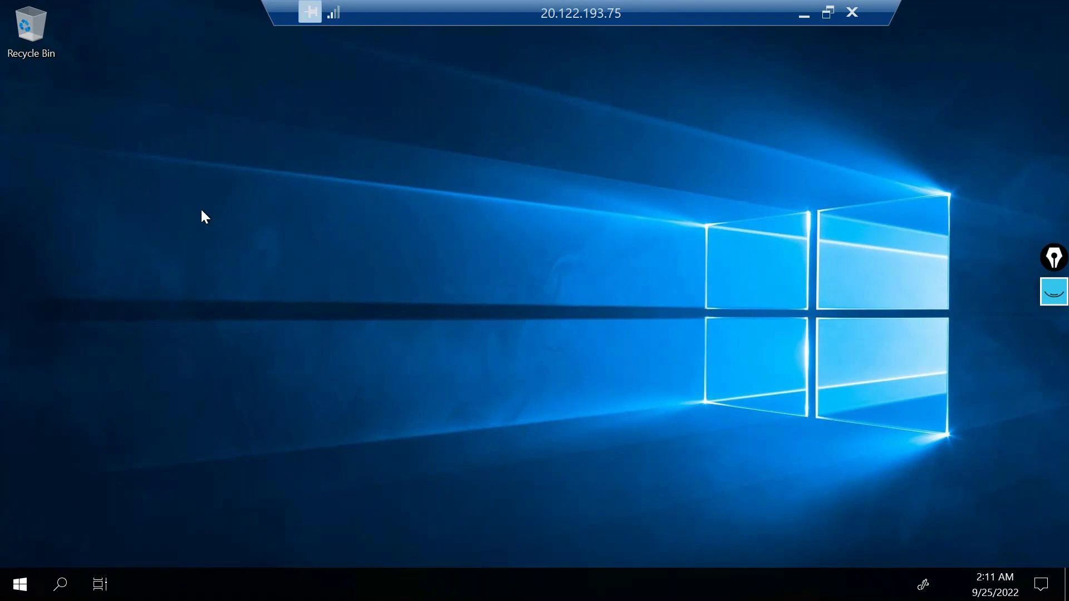
Step: Shut down the remote Windows Server, giving Other (Planned) as the reason
{"action": "key", "text": "super+x"}
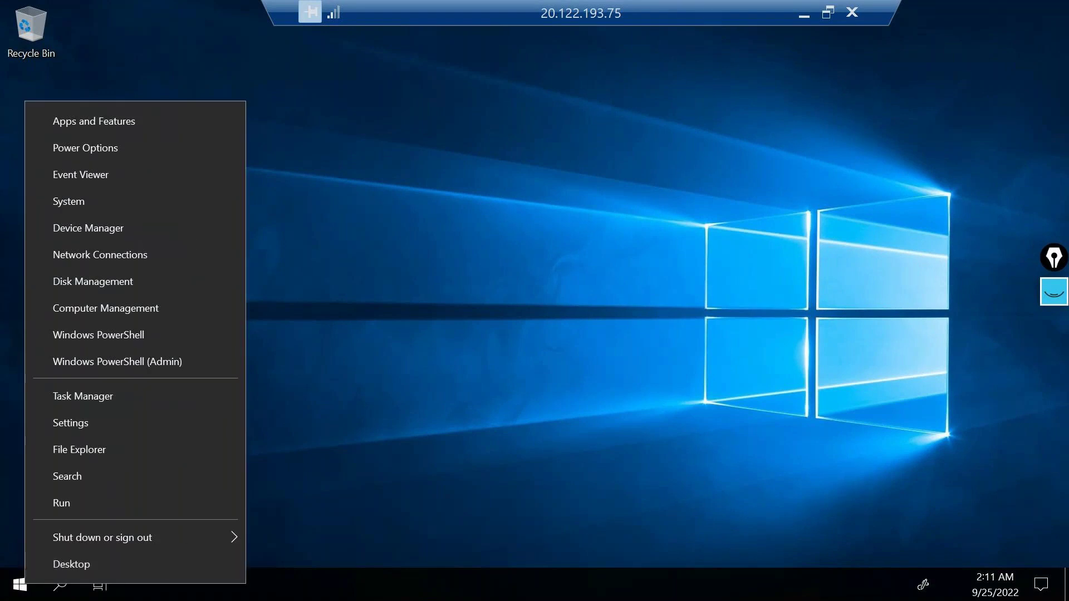
{"action": "mouse_move", "coordinate": [177, 525]}
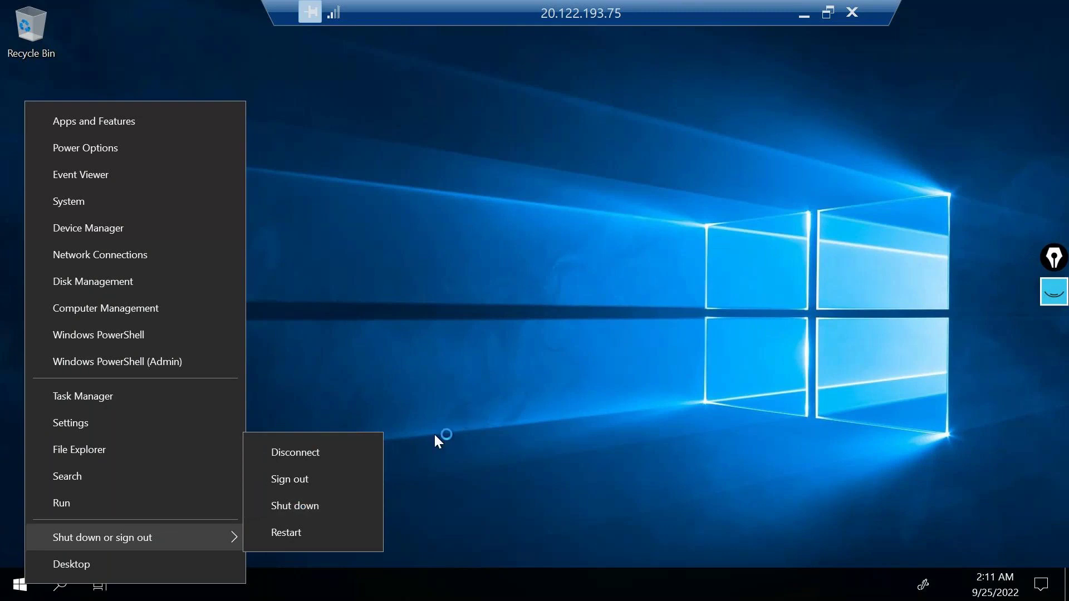
{"action": "left_click", "coordinate": [294, 499]}
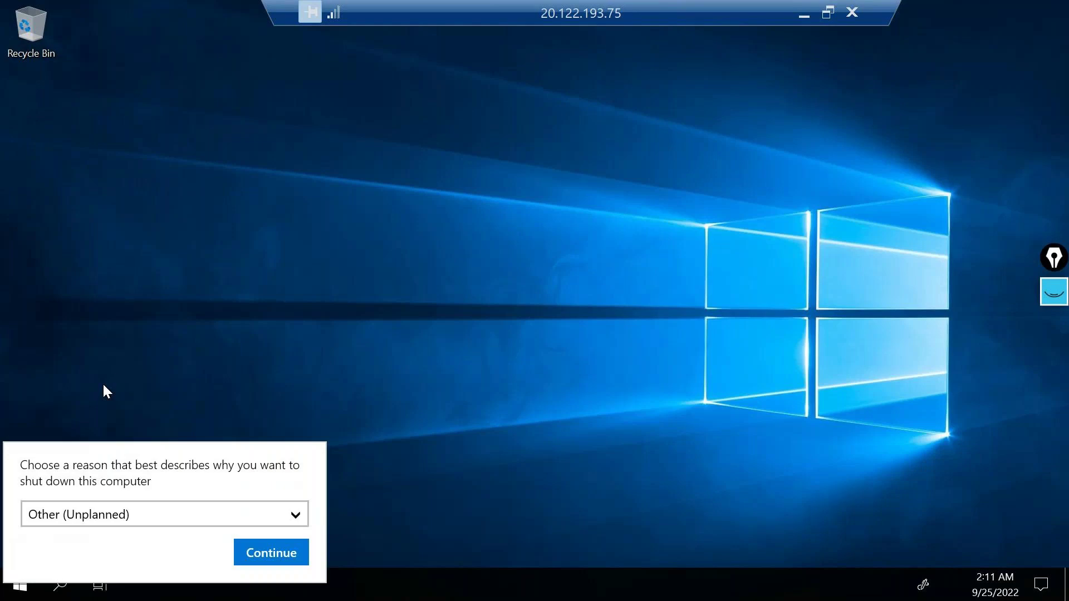
{"action": "left_click", "coordinate": [111, 513]}
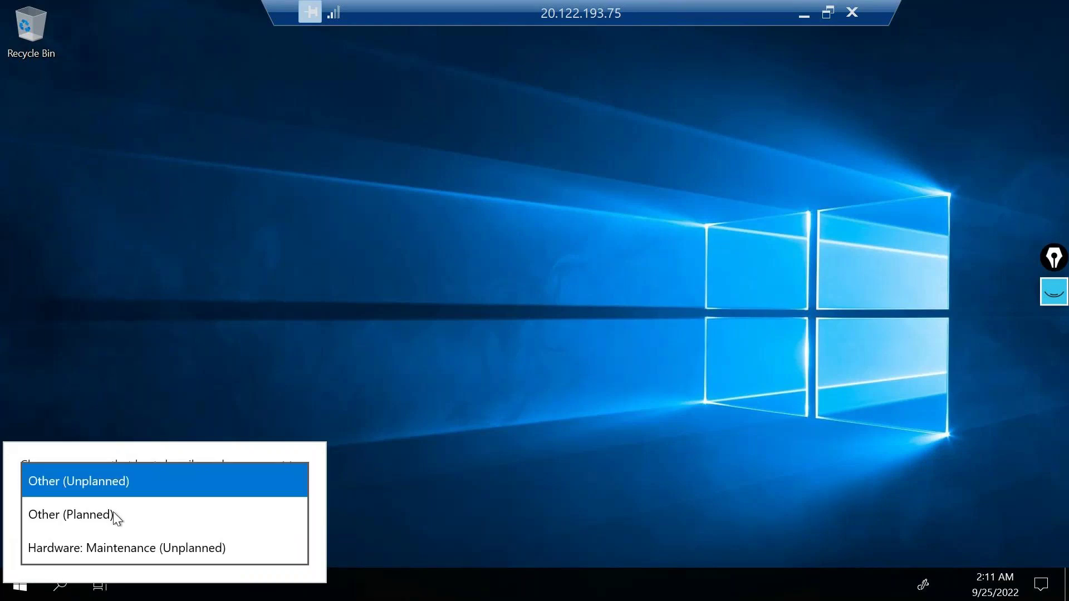
{"action": "left_click", "coordinate": [91, 522]}
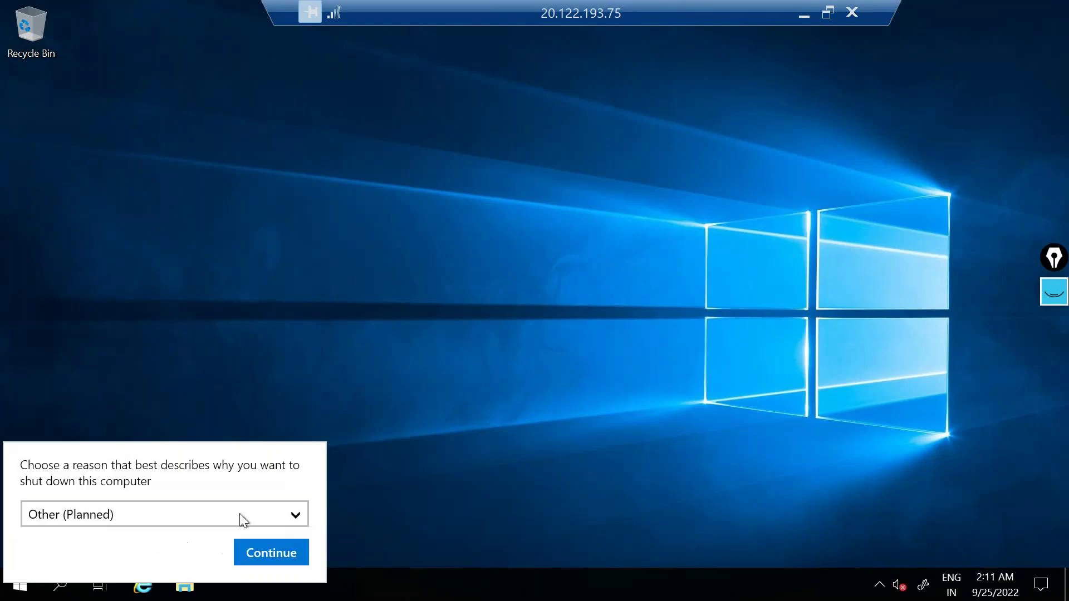
{"action": "left_click", "coordinate": [293, 555]}
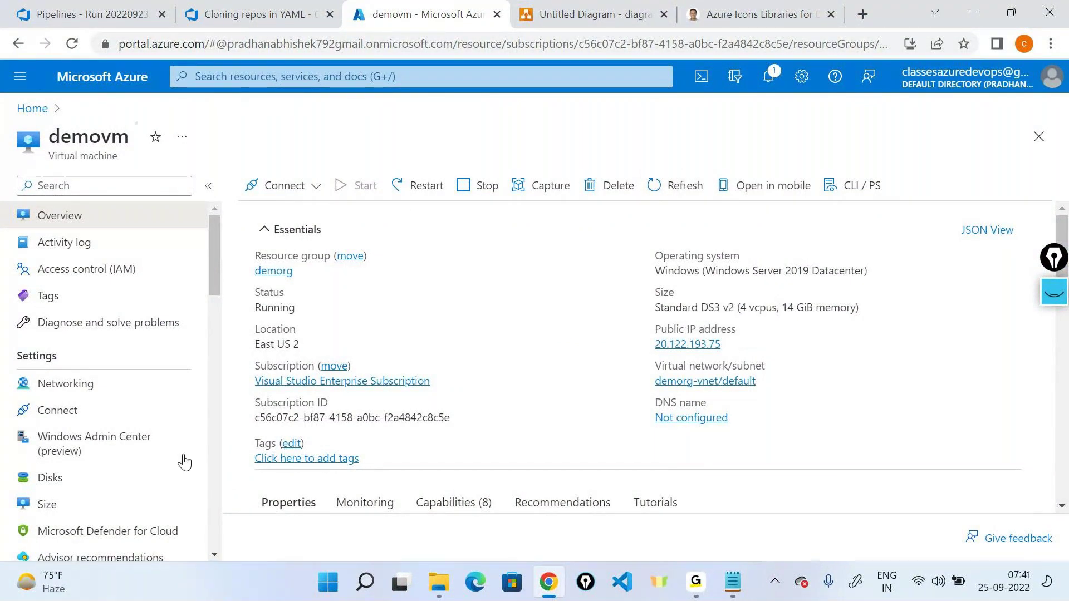
Step: Refresh demovm's overview until Status changes from stopping to Stopped, then switch to Notepad
{"action": "left_click", "coordinate": [687, 177]}
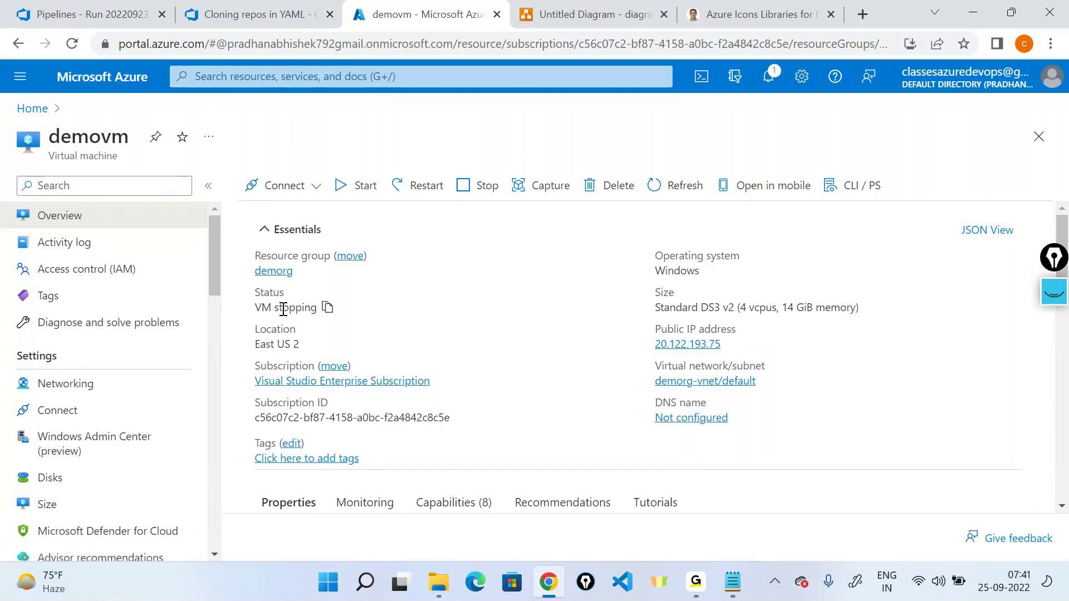
{"action": "double_click", "coordinate": [282, 310]}
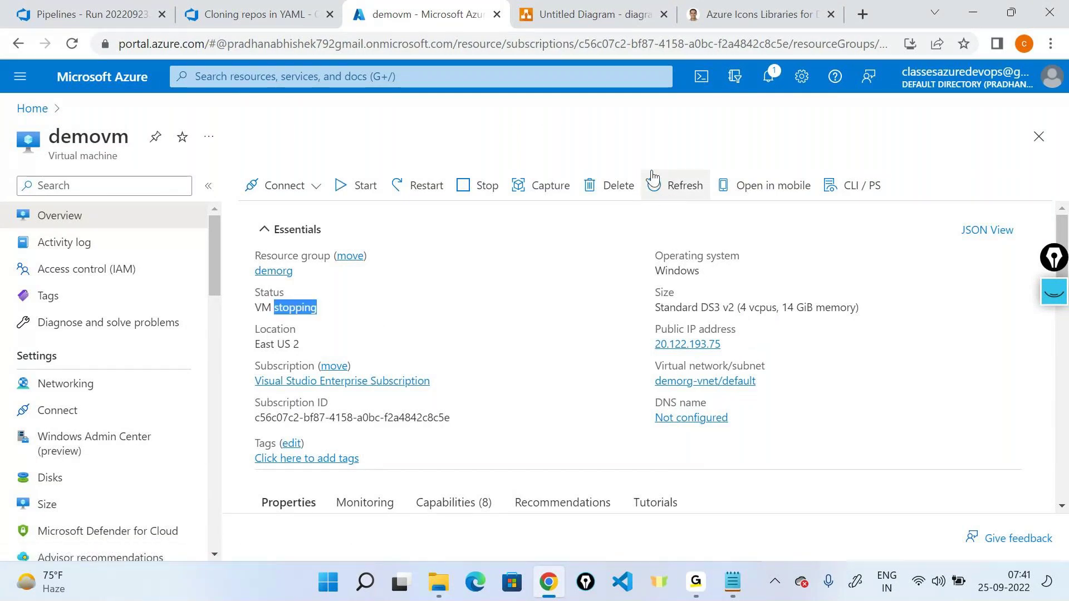
{"action": "left_click", "coordinate": [652, 184]}
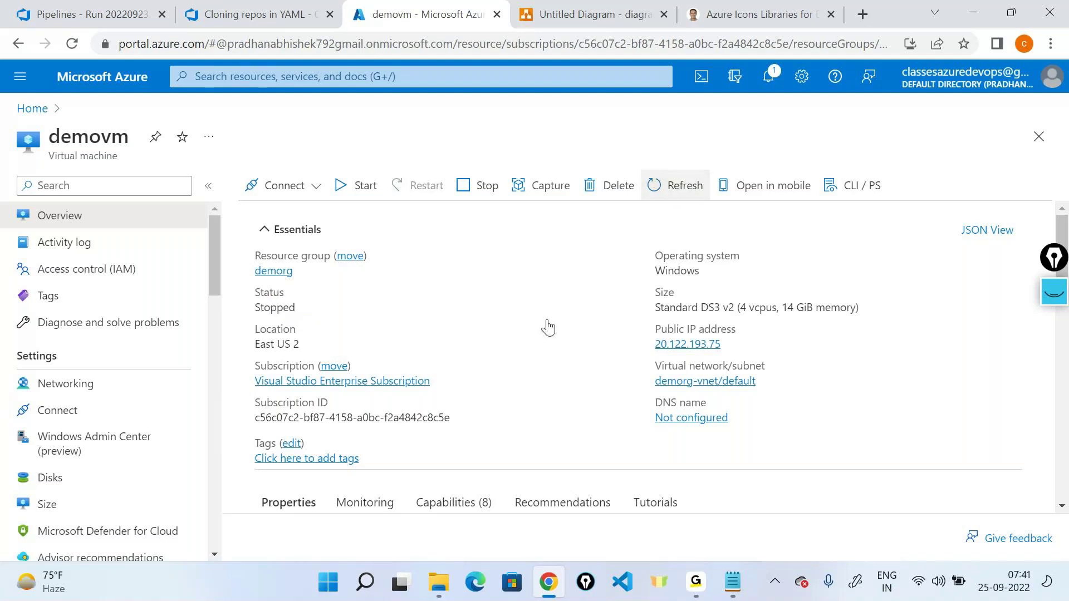
{"action": "double_click", "coordinate": [283, 308]}
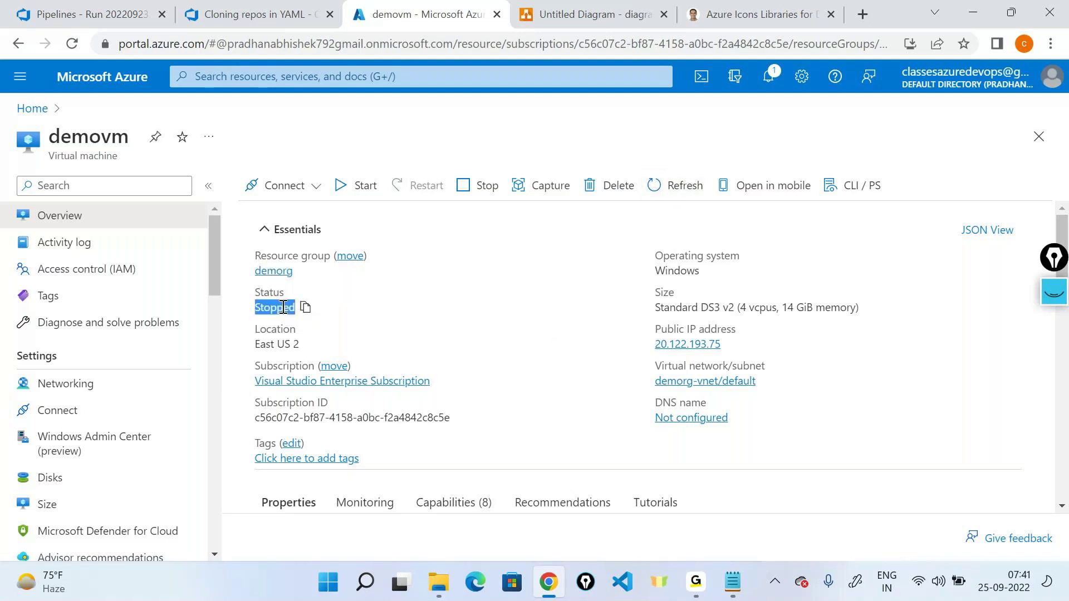
{"action": "key", "text": "alt+Tab"}
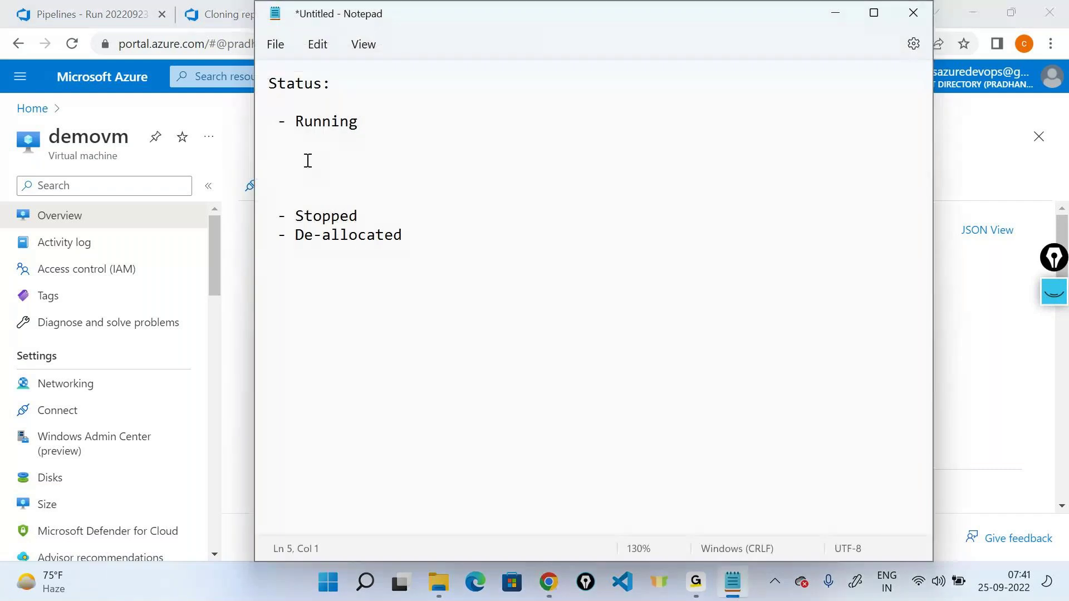
Step: Delete the blank lines so Running, Stopped and De-allocated sit consecutively, then minimize Notepad
{"action": "key", "text": "BackSpace"}
{"action": "key", "text": "BackSpace"}
{"action": "key", "text": "Left"}
{"action": "key", "text": "Left"}
{"action": "key", "text": "Left"}
{"action": "key", "text": "Left"}
{"action": "key", "text": "Left"}
{"action": "key", "text": "Left"}
{"action": "key", "text": "Left"}
{"action": "key", "text": "Left"}
{"action": "key", "text": "Left"}
{"action": "key", "text": "BackSpace"}
{"action": "key", "text": "BackSpace"}
{"action": "key", "text": "BackSpace"}
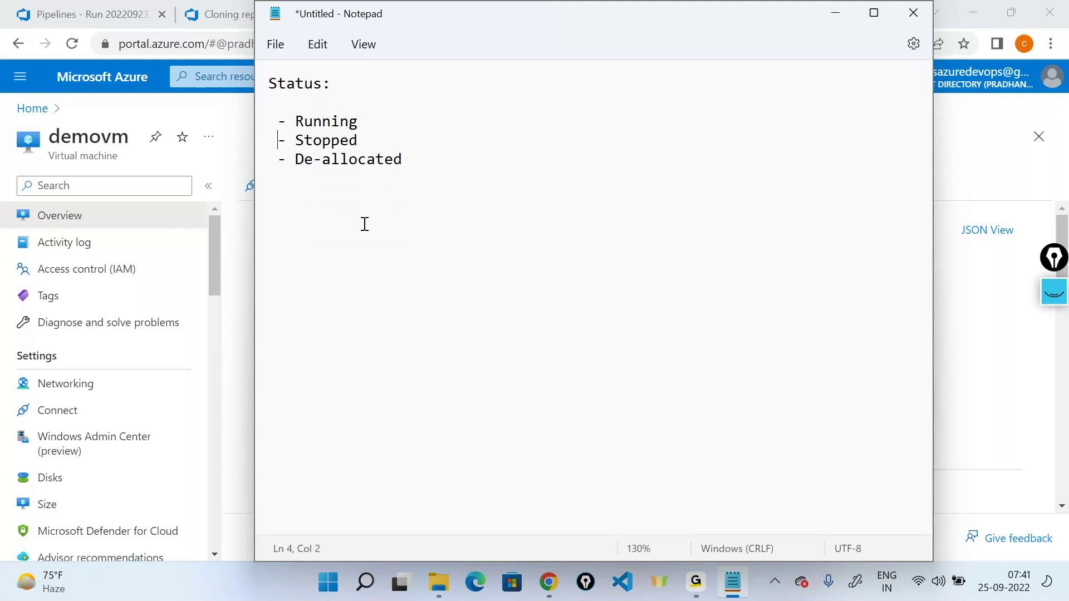
{"action": "left_click", "coordinate": [368, 140]}
{"action": "left_click", "coordinate": [832, 12]}
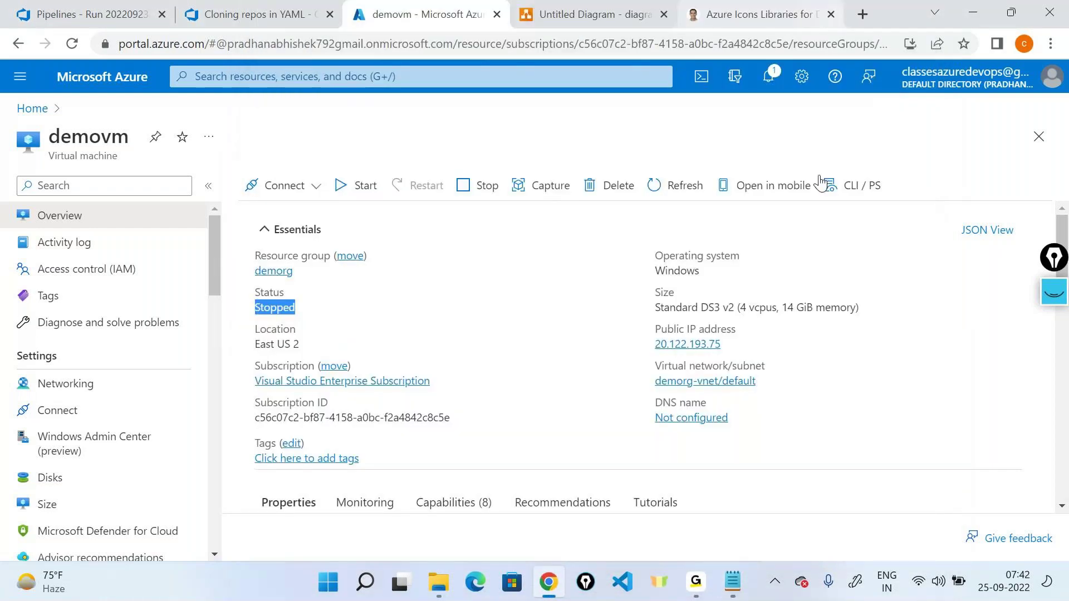
Step: Place an Azure Virtual Machine icon on Page-3 and move it to the left
{"action": "left_click", "coordinate": [616, 12]}
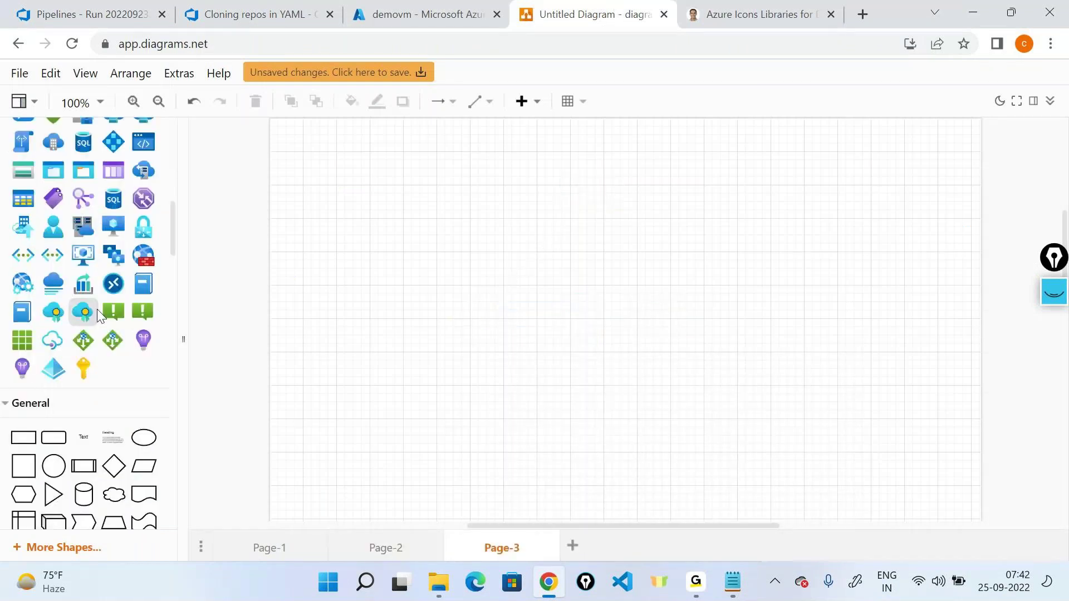
{"action": "scroll", "coordinate": [97, 309], "scroll_direction": "up", "scroll_amount": 3}
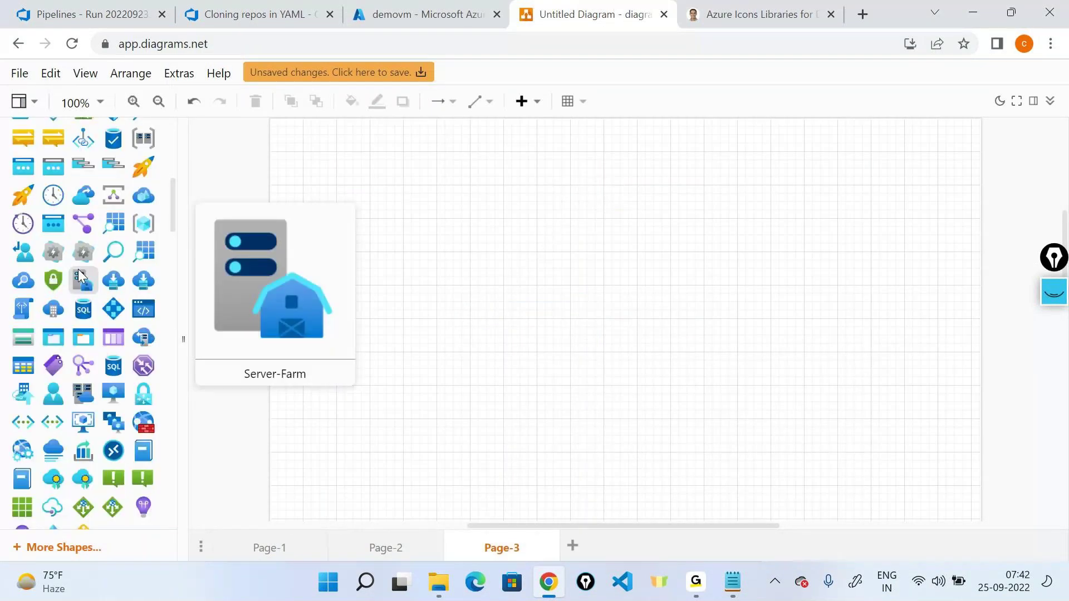
{"action": "left_click_drag", "start_coordinate": [109, 391], "coordinate": [485, 196]}
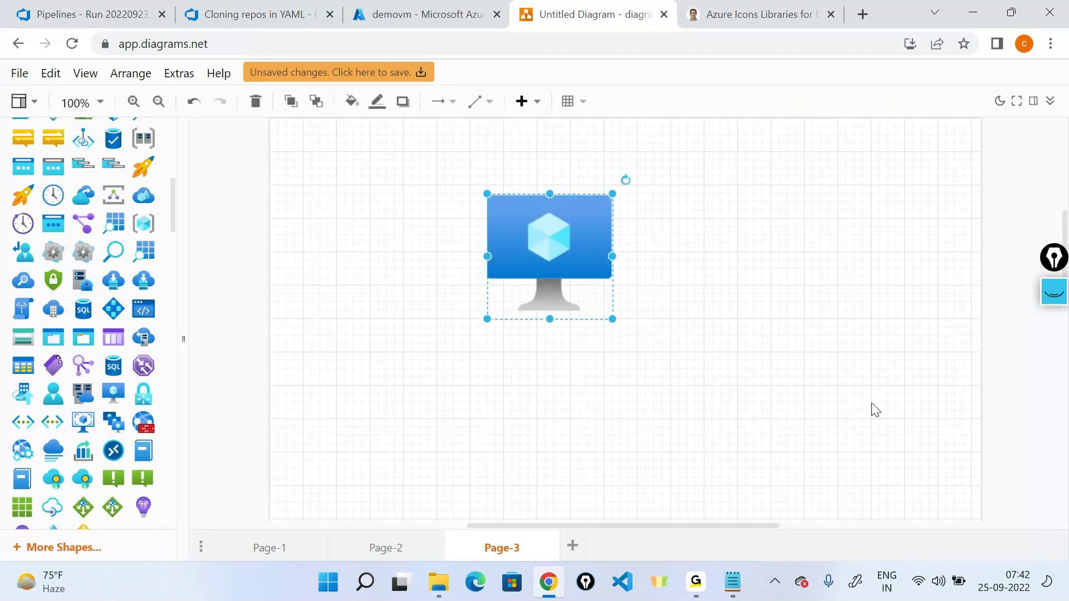
{"action": "left_click", "coordinate": [872, 403]}
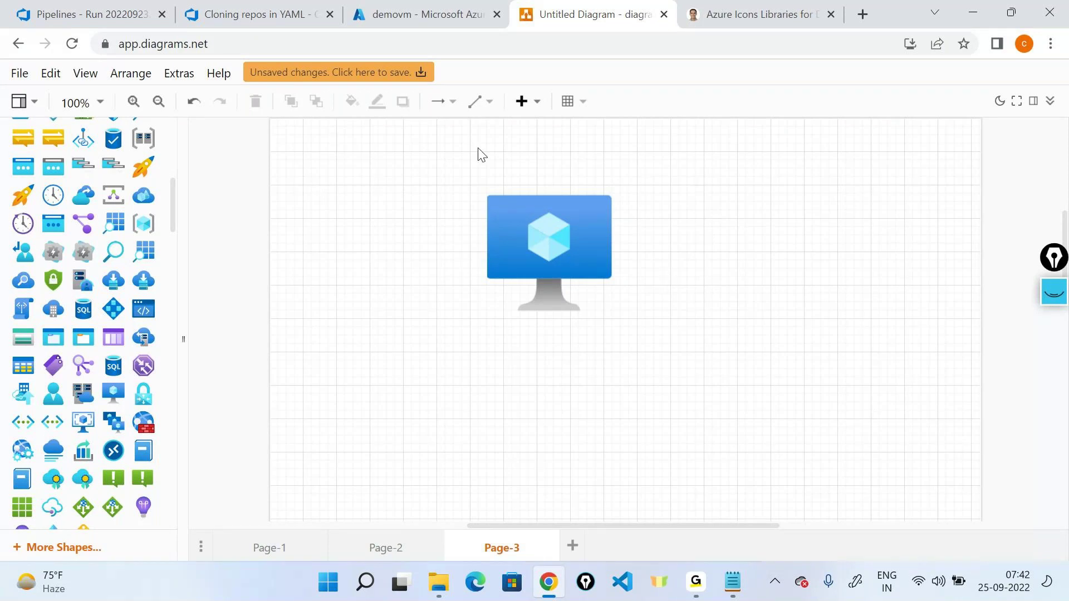
{"action": "left_click_drag", "start_coordinate": [575, 247], "coordinate": [396, 337]}
{"action": "left_click", "coordinate": [676, 352]}
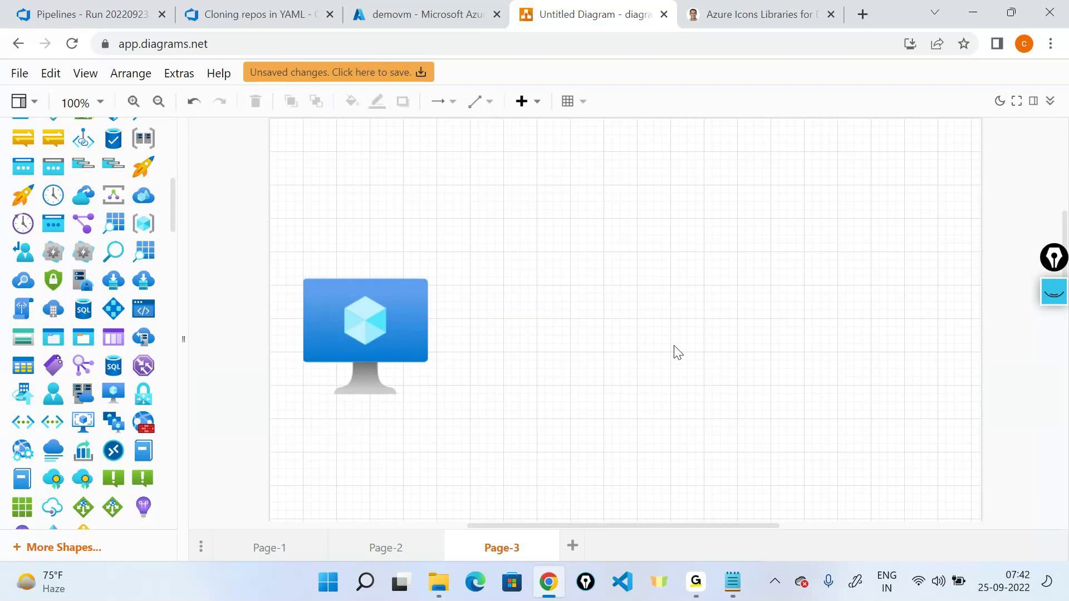
Step: Search the shapes for 'server' and drop a server icon on the right of the canvas
{"action": "scroll", "coordinate": [110, 305], "scroll_direction": "up", "scroll_amount": 4}
{"action": "scroll", "coordinate": [110, 305], "scroll_direction": "up", "scroll_amount": 2}
{"action": "scroll", "coordinate": [110, 305], "scroll_direction": "up", "scroll_amount": 2}
{"action": "left_click", "coordinate": [81, 136]}
{"action": "type", "text": "server"}
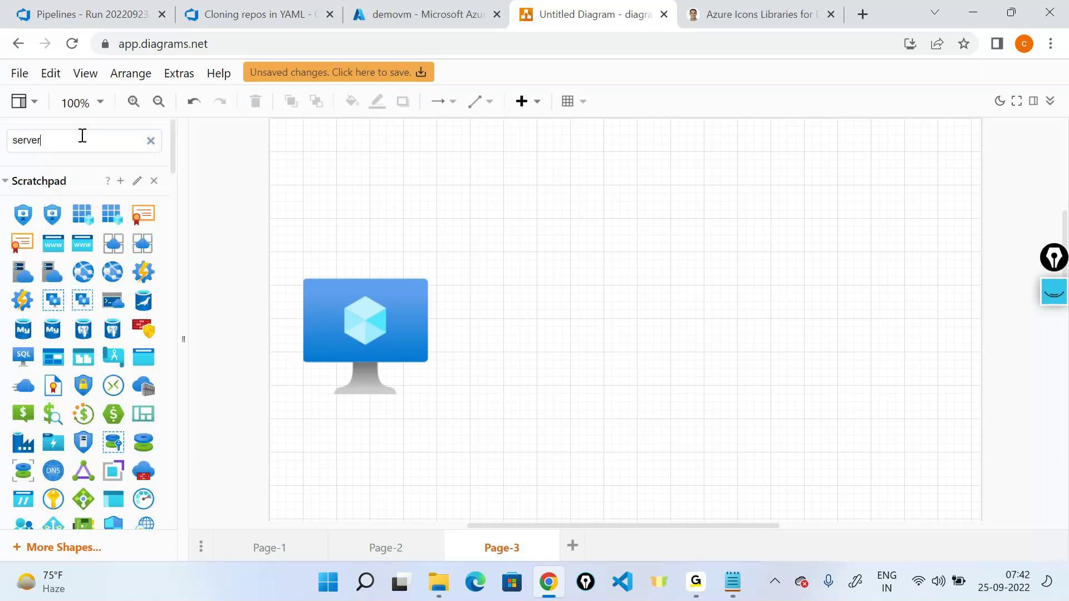
{"action": "key", "text": "Return"}
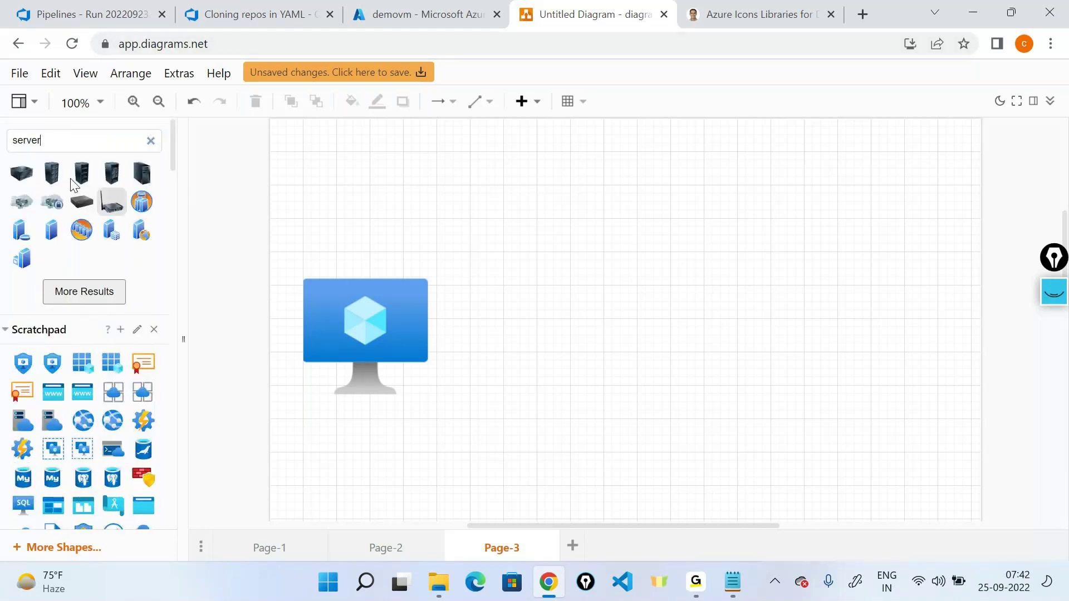
{"action": "left_click_drag", "start_coordinate": [82, 174], "coordinate": [812, 292]}
{"action": "left_click", "coordinate": [727, 384]}
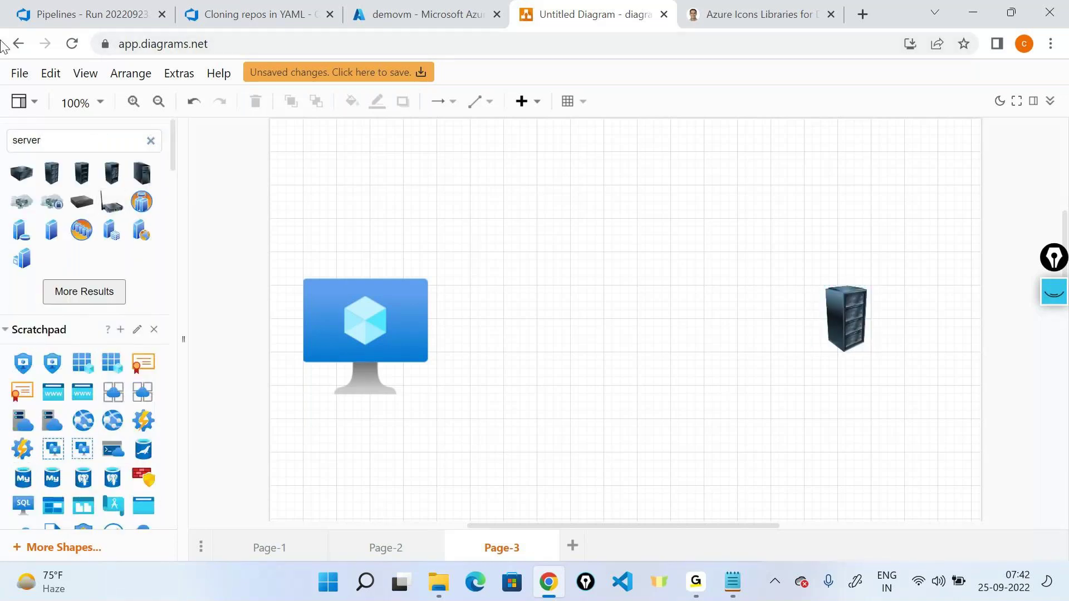
Step: Label the server East US2 and connect it to the VM with an arrow
{"action": "scroll", "coordinate": [25, 252], "scroll_direction": "down", "scroll_amount": 10}
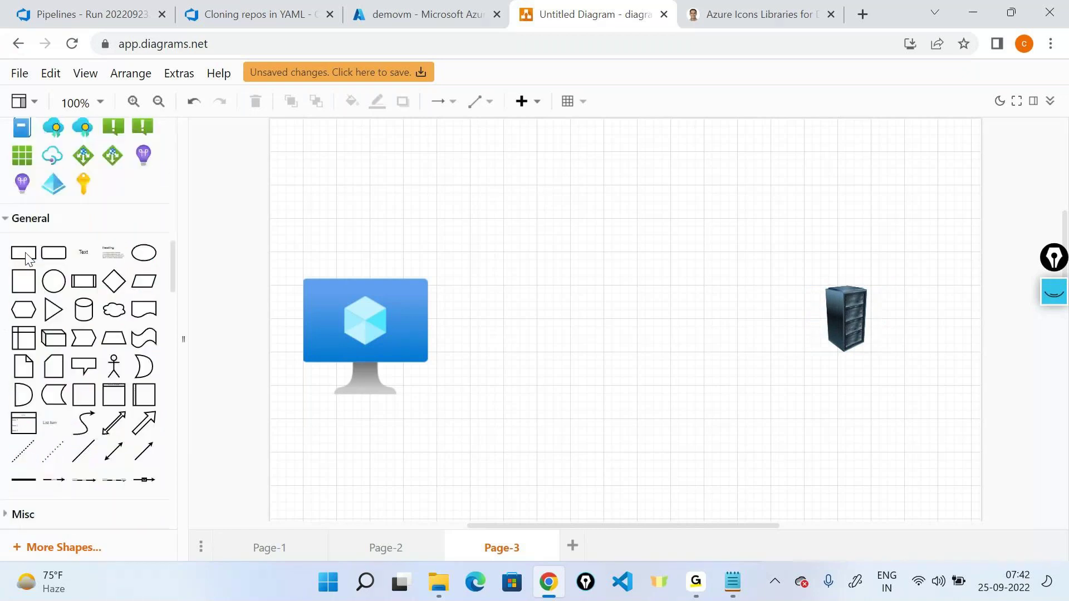
{"action": "left_click_drag", "start_coordinate": [84, 251], "coordinate": [846, 381]}
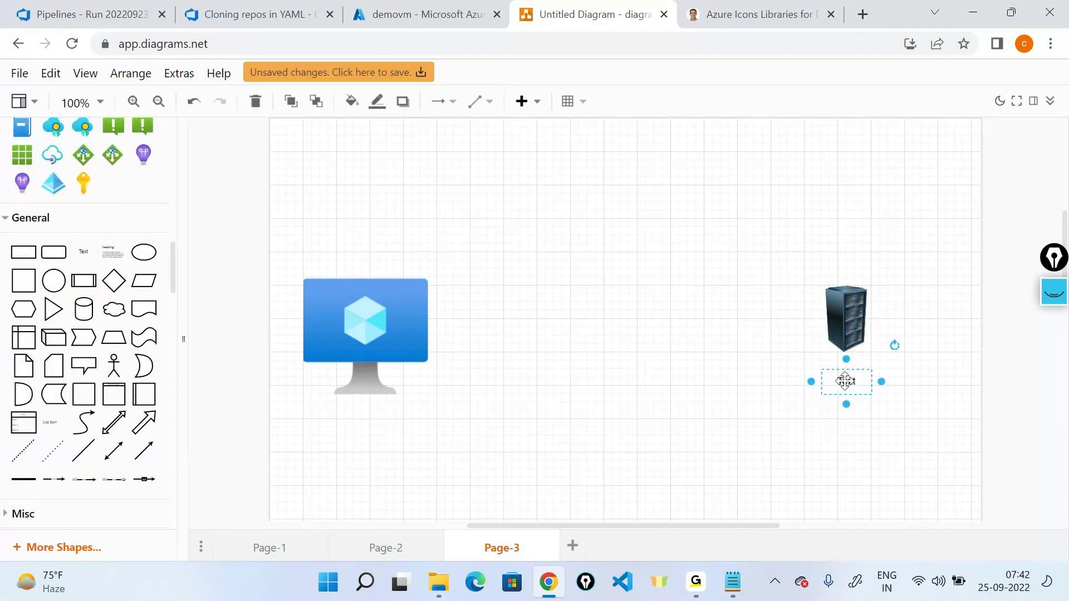
{"action": "type", "text": "East"}
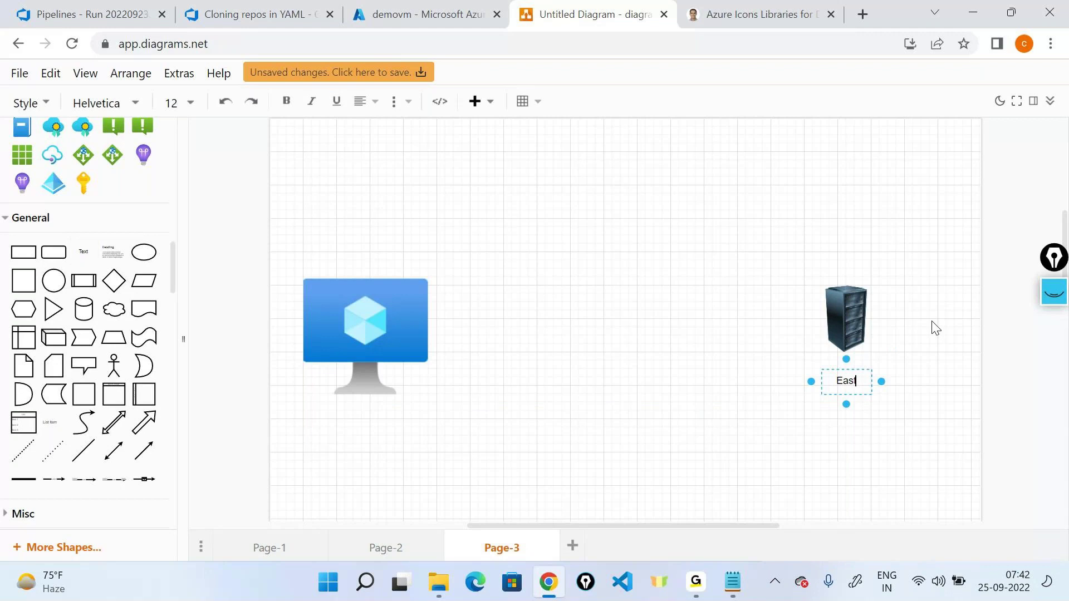
{"action": "type", "text": " US2"}
{"action": "left_click", "coordinate": [378, 329]}
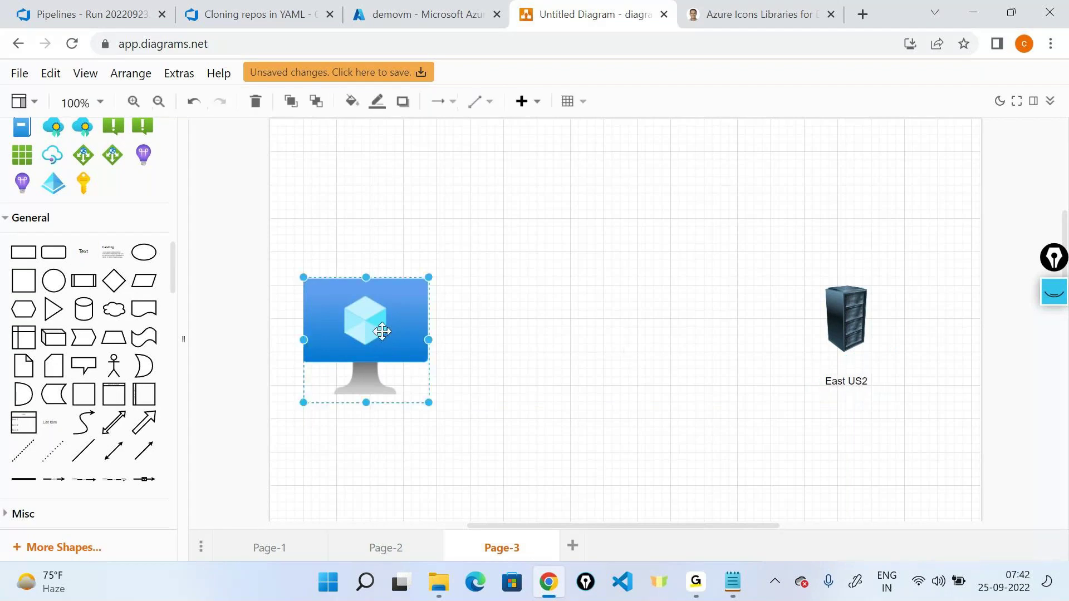
{"action": "left_click", "coordinate": [823, 310]}
{"action": "left_click_drag", "start_coordinate": [789, 323], "coordinate": [429, 336]}
{"action": "left_click", "coordinate": [537, 458]}
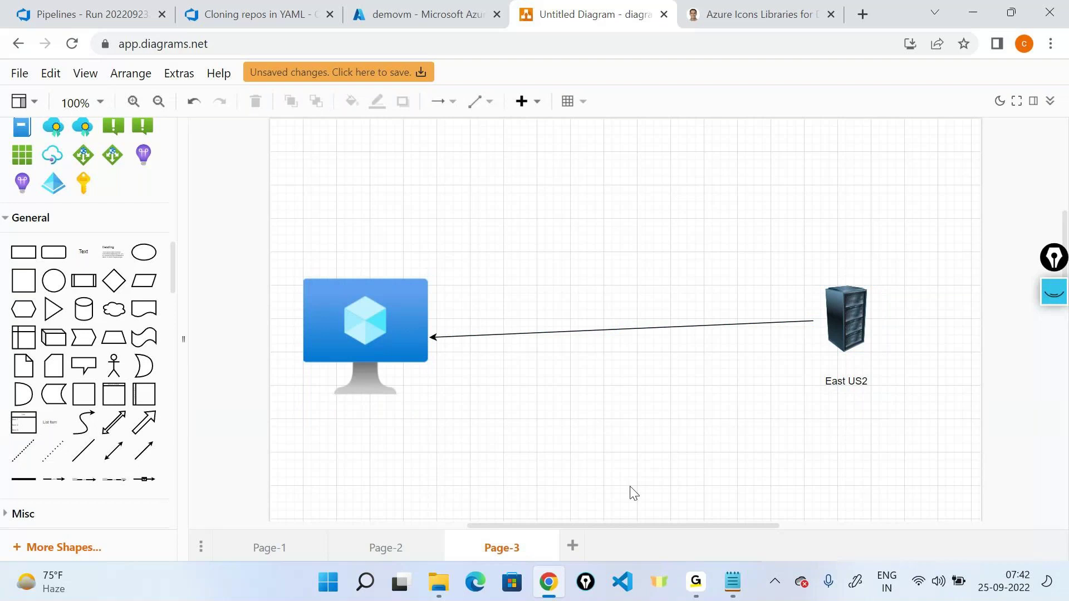
{"action": "left_click", "coordinate": [1053, 295]}
{"action": "left_click", "coordinate": [1054, 467]}
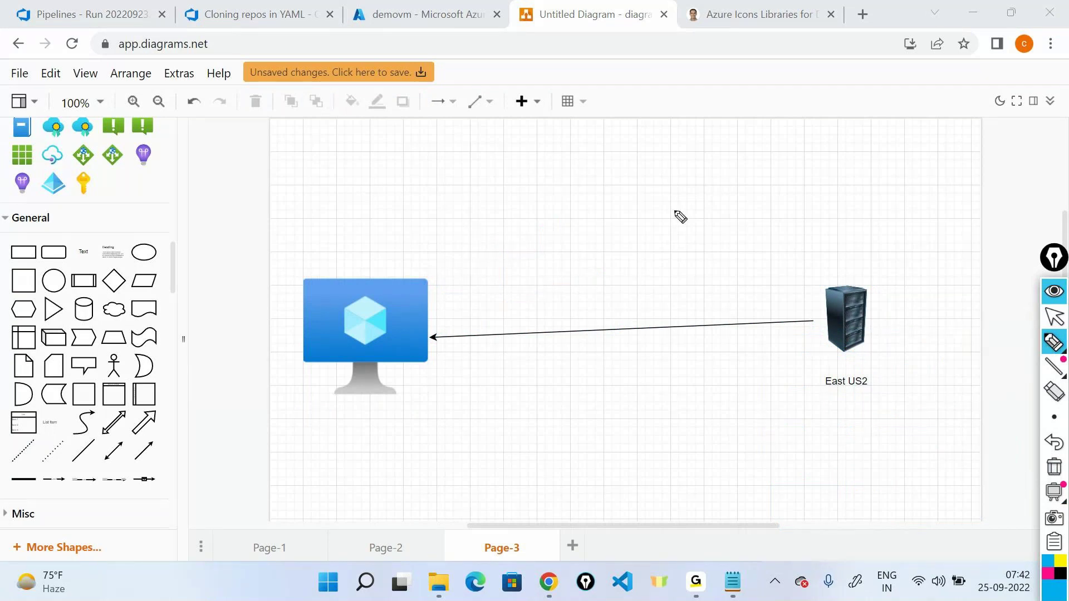
Step: Handwrite Running, -OS and -disk notes around the diagram, then clear all the ink
{"action": "mouse_move", "coordinate": [386, 278]}
{"action": "left_mouse_down"}
{"action": "mouse_move", "coordinate": [696, 243]}
{"action": "mouse_move", "coordinate": [863, 284]}
{"action": "mouse_move", "coordinate": [875, 276]}
{"action": "mouse_move", "coordinate": [829, 283]}
{"action": "mouse_move", "coordinate": [808, 305]}
{"action": "mouse_move", "coordinate": [877, 370]}
{"action": "mouse_move", "coordinate": [807, 265]}
{"action": "left_mouse_up"}
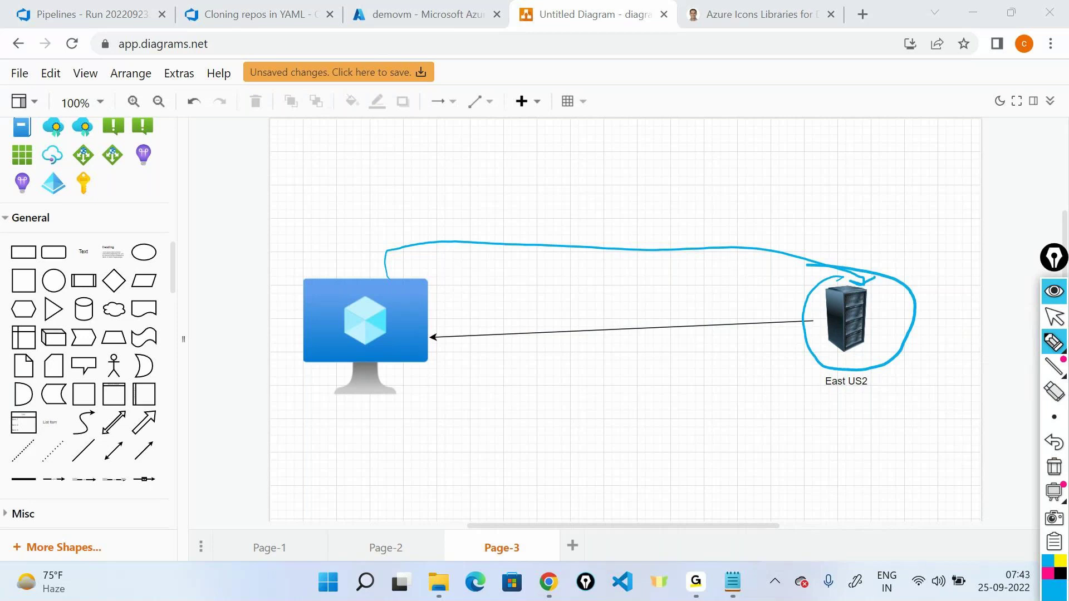
{"action": "mouse_move", "coordinate": [569, 164]}
{"action": "left_mouse_down"}
{"action": "mouse_move", "coordinate": [582, 186]}
{"action": "mouse_move", "coordinate": [644, 158]}
{"action": "mouse_move", "coordinate": [640, 150]}
{"action": "mouse_move", "coordinate": [674, 163]}
{"action": "left_mouse_up"}
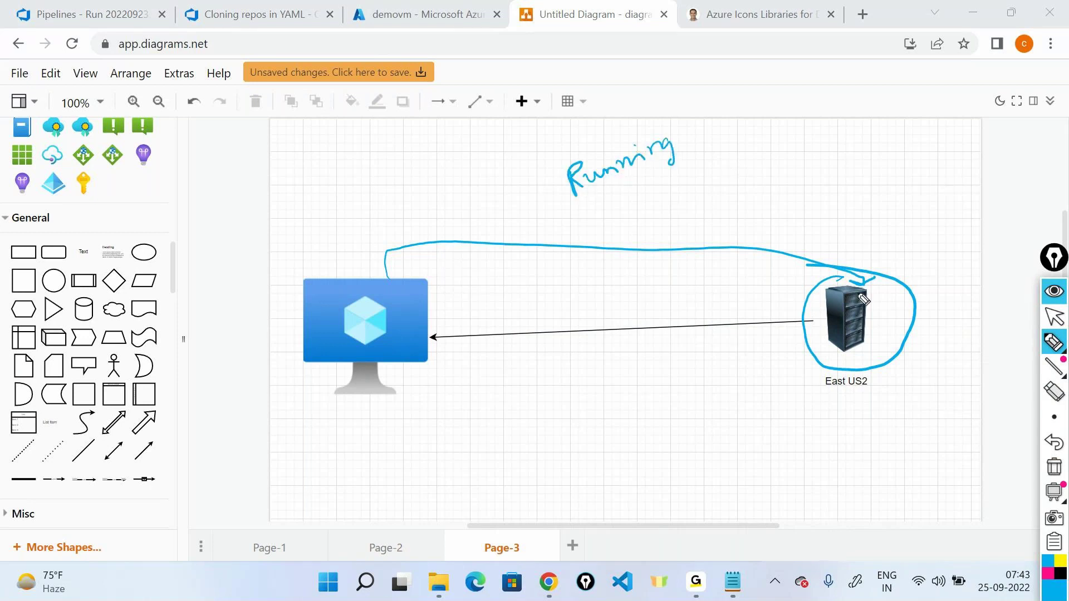
{"action": "mouse_move", "coordinate": [794, 425]}
{"action": "left_mouse_down"}
{"action": "mouse_move", "coordinate": [851, 415]}
{"action": "mouse_move", "coordinate": [853, 427]}
{"action": "left_mouse_up"}
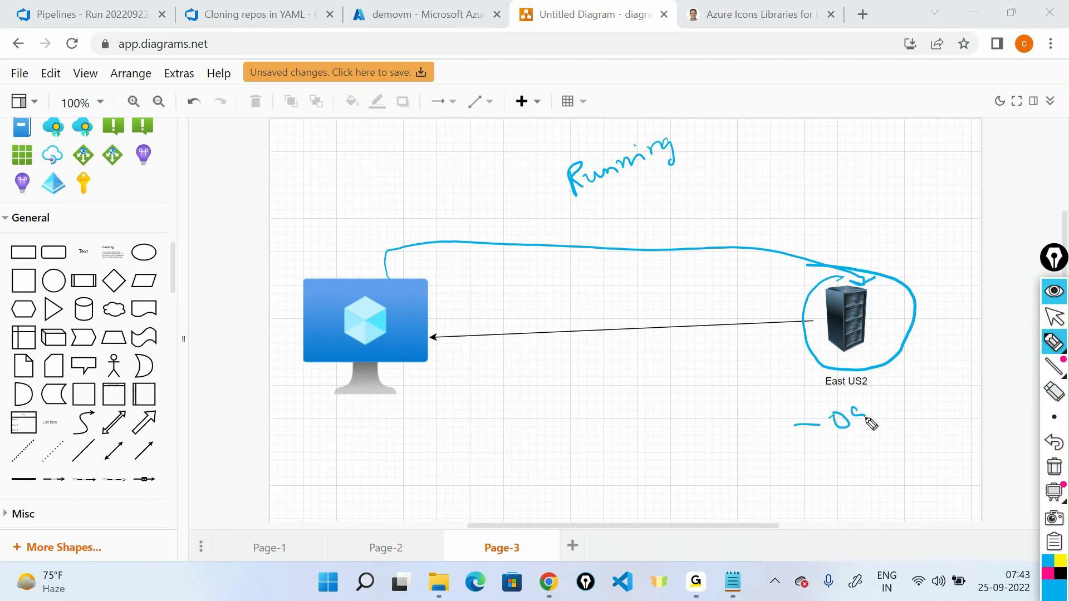
{"action": "mouse_move", "coordinate": [797, 467]}
{"action": "left_mouse_down"}
{"action": "mouse_move", "coordinate": [846, 480]}
{"action": "mouse_move", "coordinate": [864, 461]}
{"action": "mouse_move", "coordinate": [899, 473]}
{"action": "left_mouse_up"}
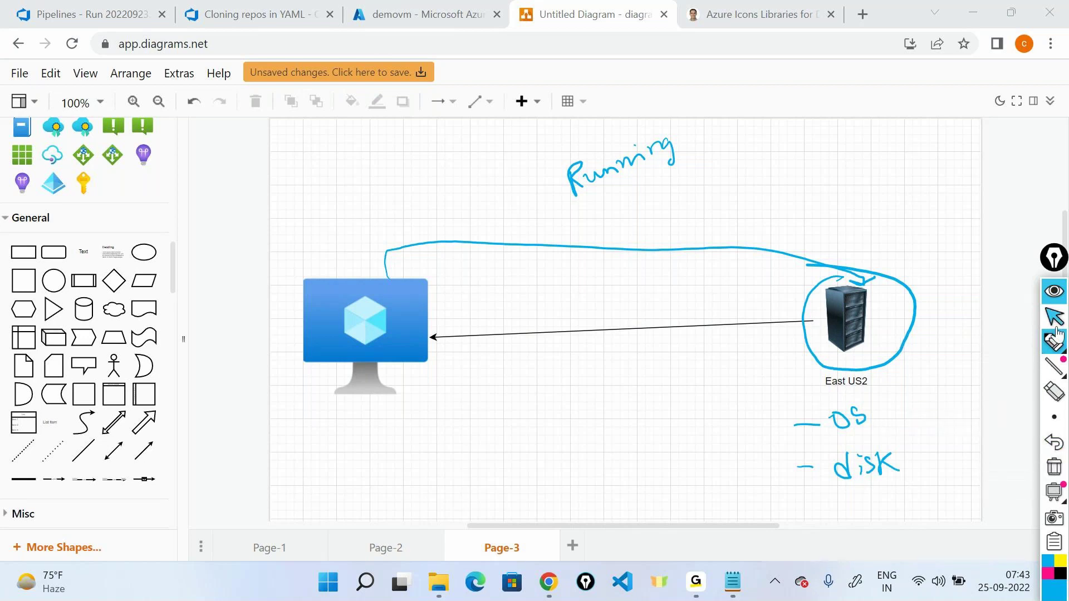
{"action": "mouse_move", "coordinate": [1063, 366]}
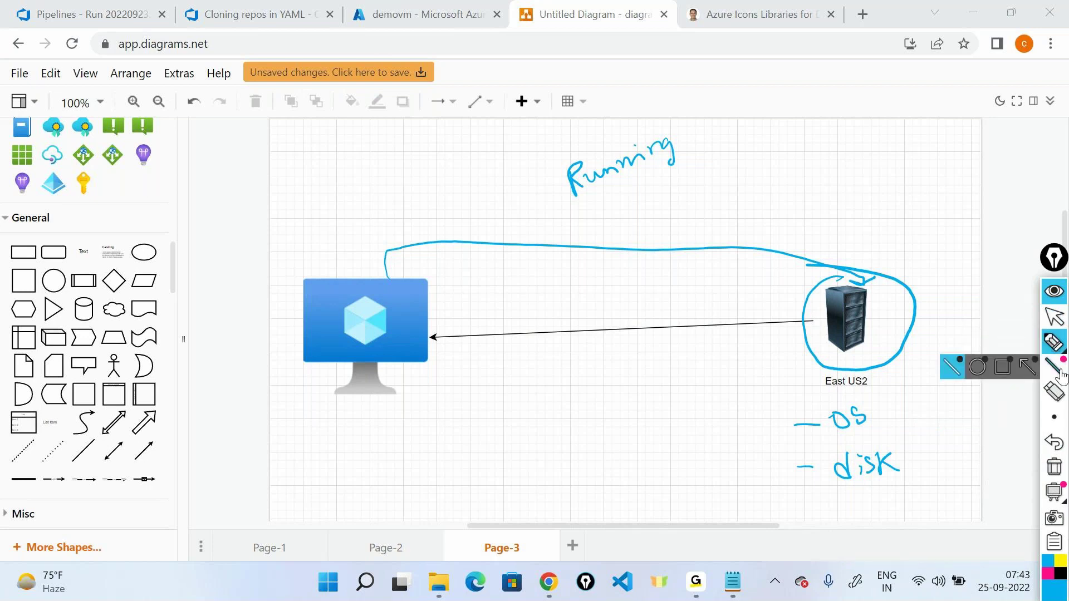
{"action": "left_click", "coordinate": [1054, 466]}
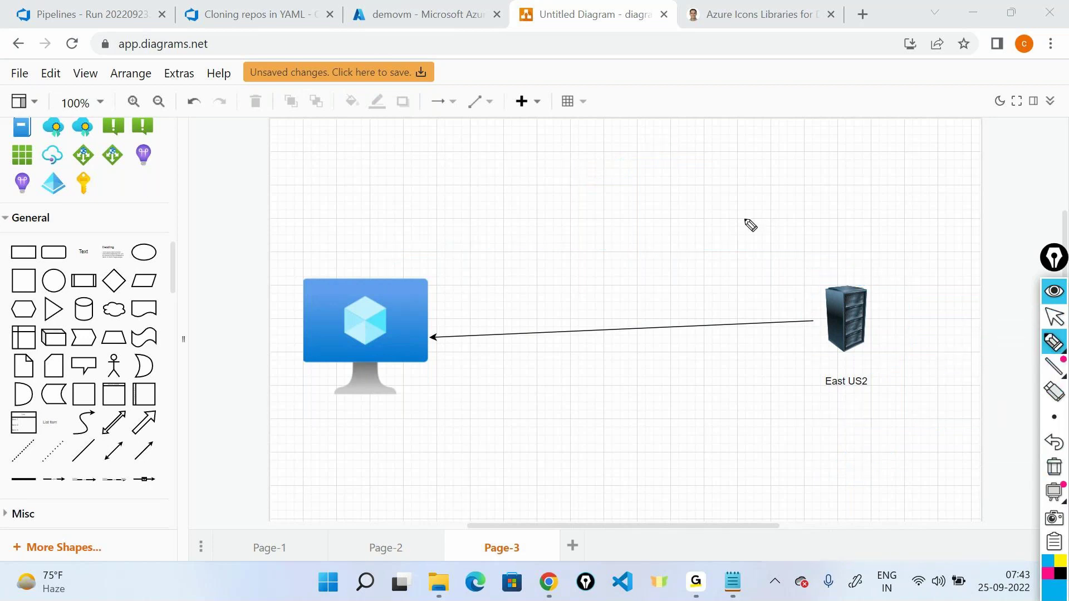
Step: Handwrite and box Stopped above the diagram, outline the East US2 server, and write Reserve
{"action": "mouse_move", "coordinate": [551, 176]}
{"action": "left_mouse_down"}
{"action": "mouse_move", "coordinate": [551, 202]}
{"action": "mouse_move", "coordinate": [532, 202]}
{"action": "mouse_move", "coordinate": [571, 195]}
{"action": "left_mouse_up"}
{"action": "left_click_drag", "start_coordinate": [544, 184], "coordinate": [574, 181]}
{"action": "mouse_move", "coordinate": [591, 187]}
{"action": "left_mouse_down"}
{"action": "mouse_move", "coordinate": [668, 167]}
{"action": "mouse_move", "coordinate": [656, 175]}
{"action": "left_mouse_up"}
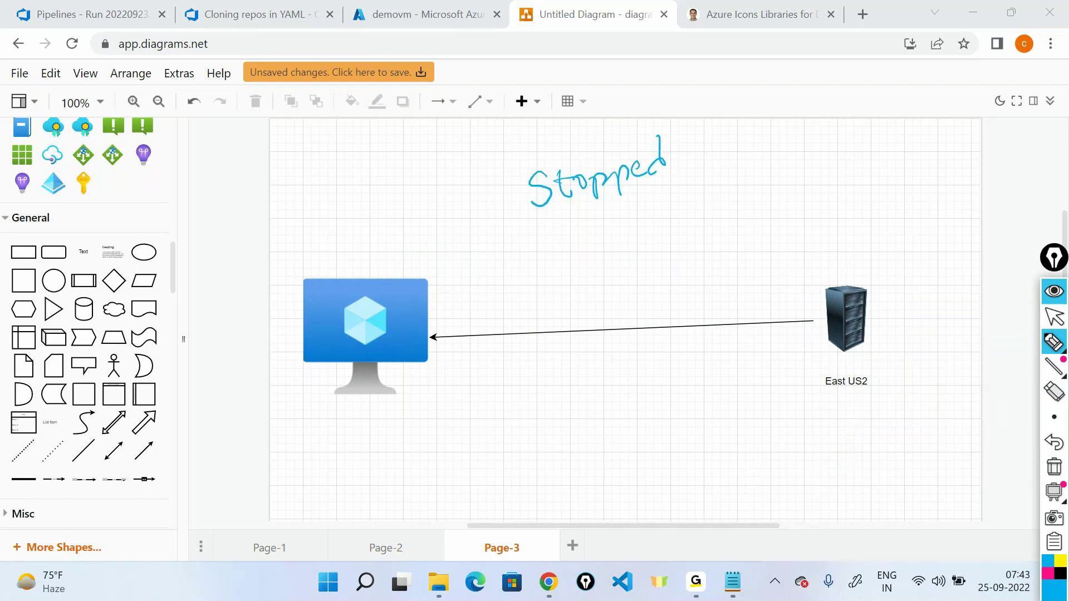
{"action": "mouse_move", "coordinate": [536, 214]}
{"action": "left_mouse_down"}
{"action": "mouse_move", "coordinate": [551, 215]}
{"action": "mouse_move", "coordinate": [508, 182]}
{"action": "mouse_move", "coordinate": [506, 194]}
{"action": "left_mouse_up"}
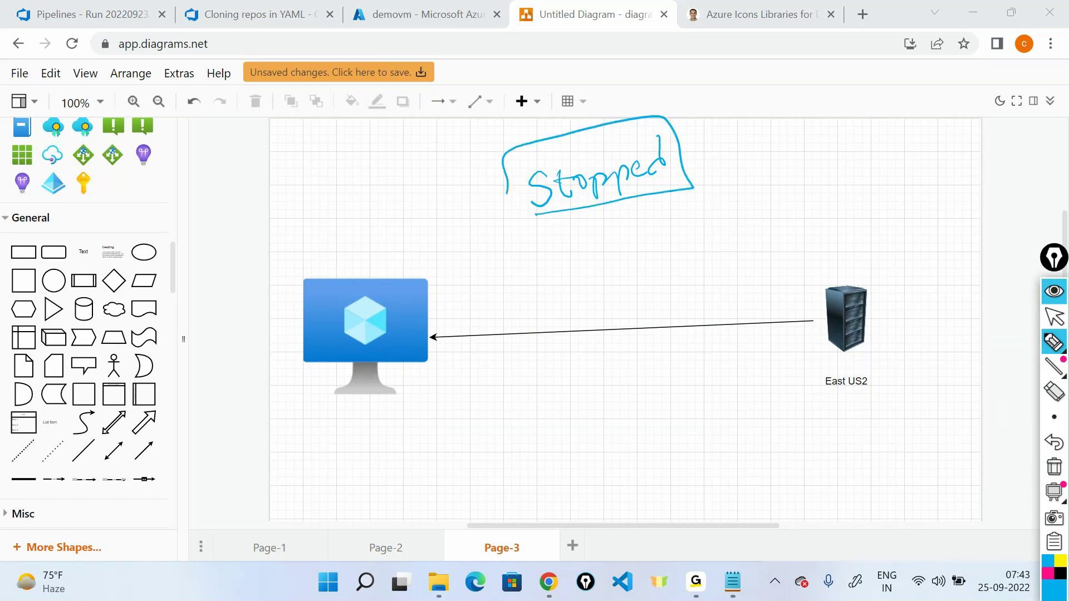
{"action": "mouse_move", "coordinate": [860, 260]}
{"action": "left_mouse_down"}
{"action": "mouse_move", "coordinate": [820, 253]}
{"action": "mouse_move", "coordinate": [895, 372]}
{"action": "mouse_move", "coordinate": [852, 251]}
{"action": "left_mouse_up"}
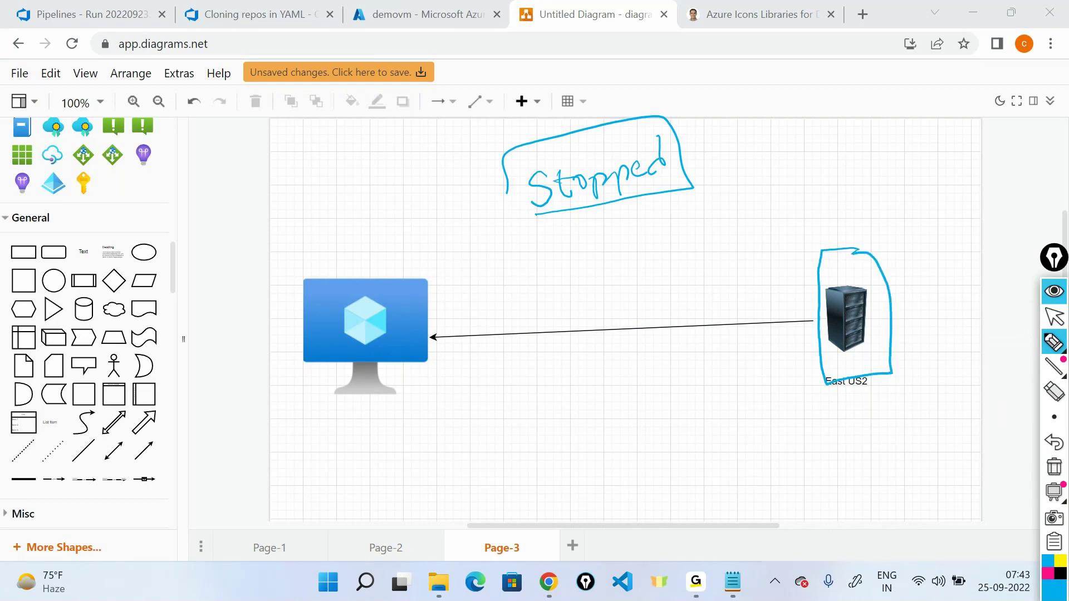
{"action": "mouse_move", "coordinate": [824, 224]}
{"action": "left_mouse_down"}
{"action": "mouse_move", "coordinate": [828, 208]}
{"action": "mouse_move", "coordinate": [884, 199]}
{"action": "mouse_move", "coordinate": [915, 177]}
{"action": "mouse_move", "coordinate": [931, 195]}
{"action": "left_mouse_up"}
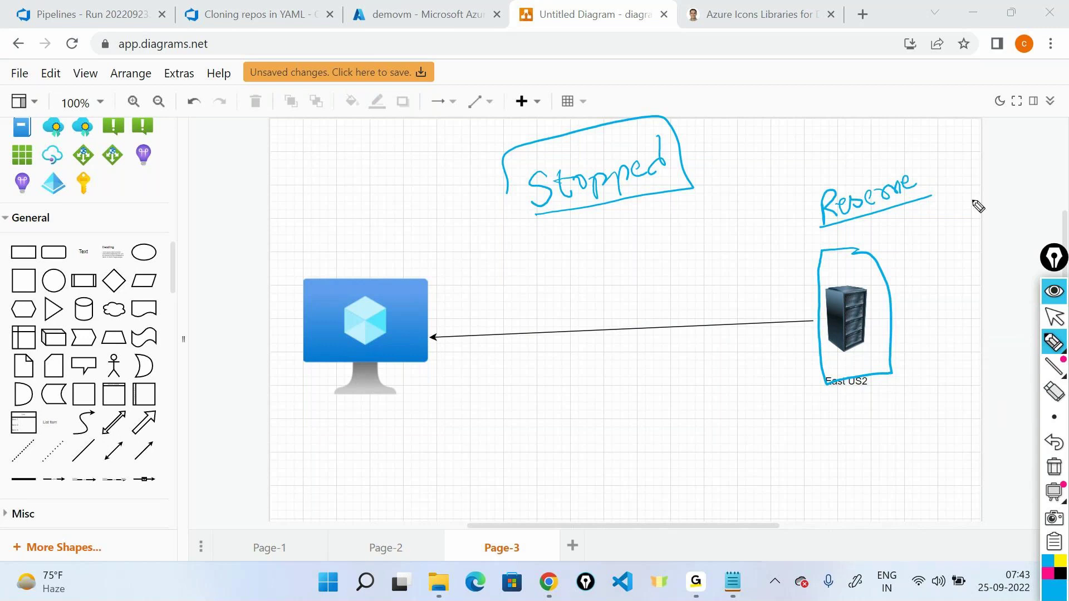
Step: Check demovm's Stopped status in the portal tab, then return and clear all the ink
{"action": "left_click", "coordinate": [1056, 315]}
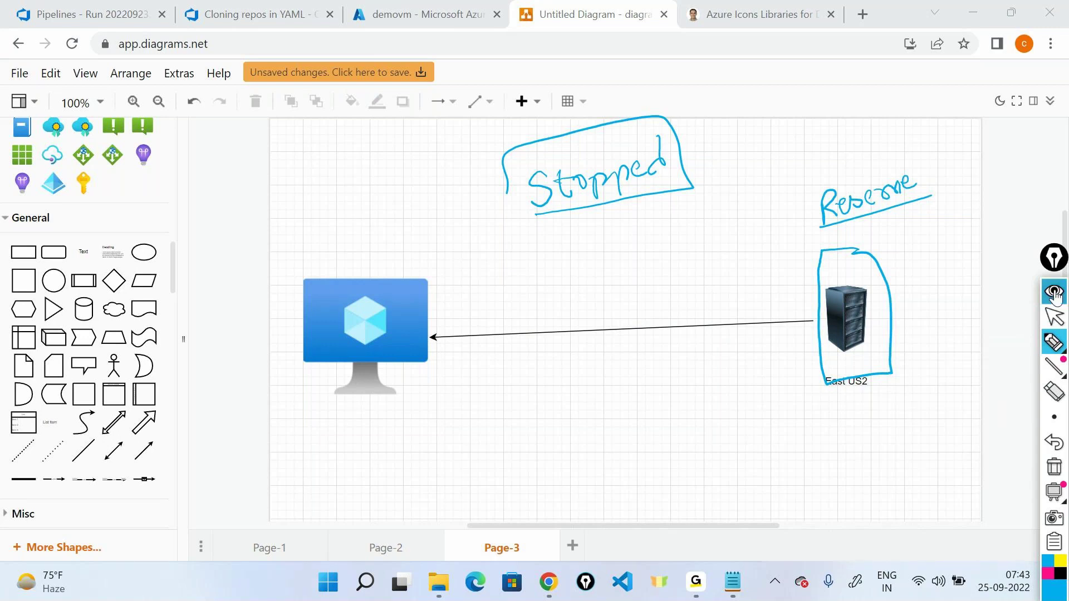
{"action": "left_click", "coordinate": [401, 13]}
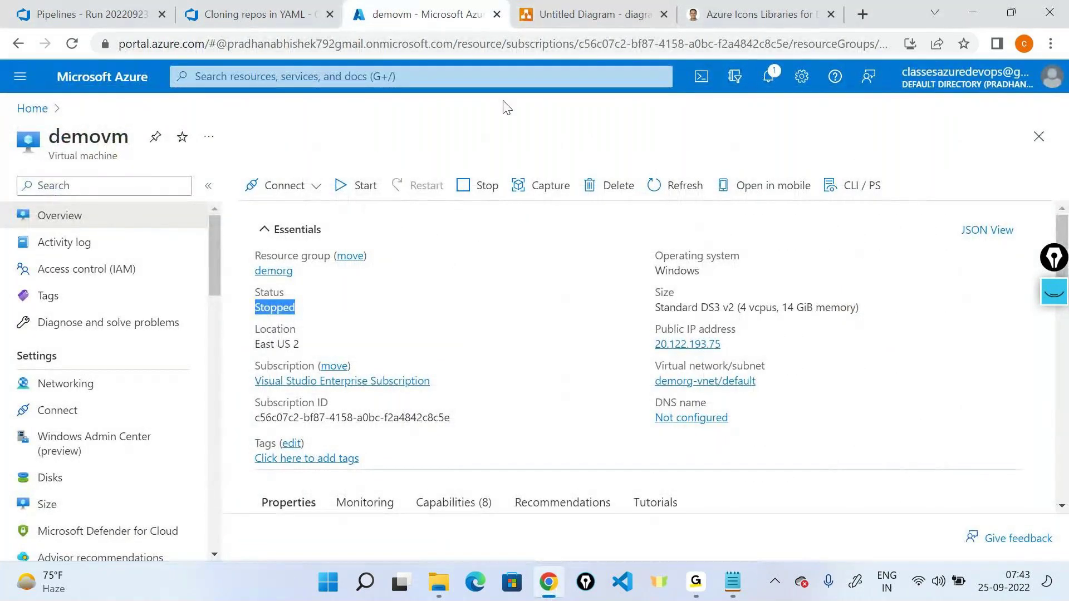
{"action": "left_click", "coordinate": [587, 14]}
{"action": "left_click", "coordinate": [1045, 305]}
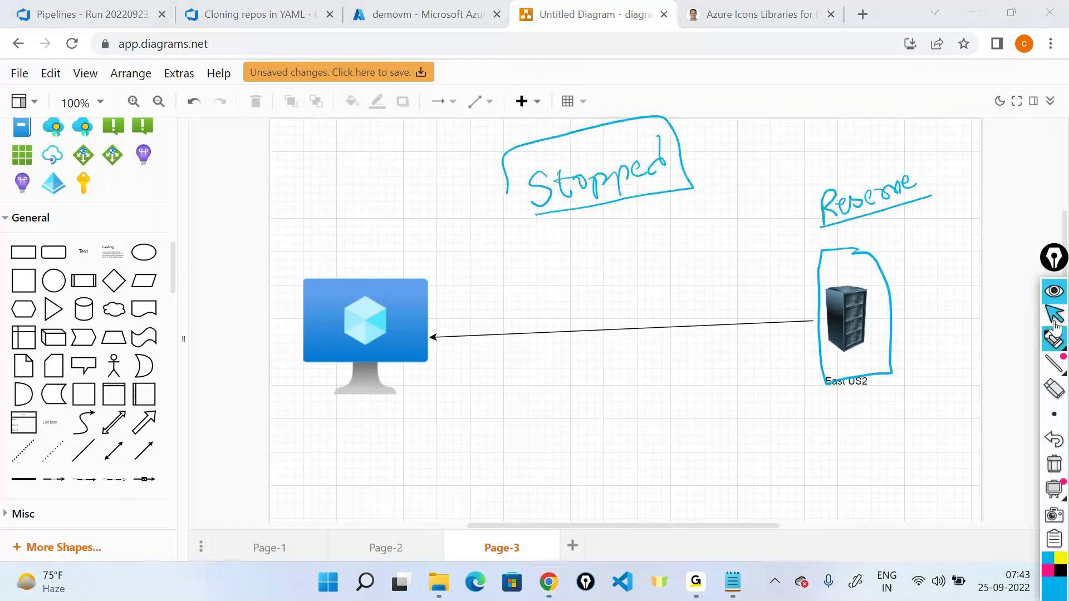
{"action": "left_click", "coordinate": [1060, 465]}
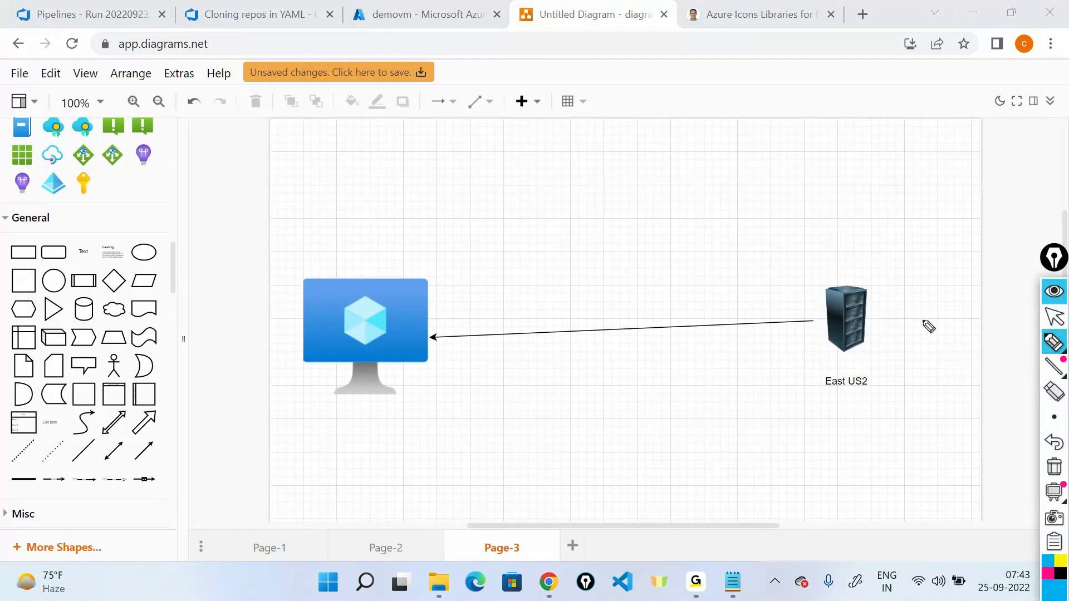
Step: Circle the East US2 server, write and underline Reservation, and add an arrow to 'Pay the cost'
{"action": "left_click_drag", "start_coordinate": [833, 272], "coordinate": [837, 266]}
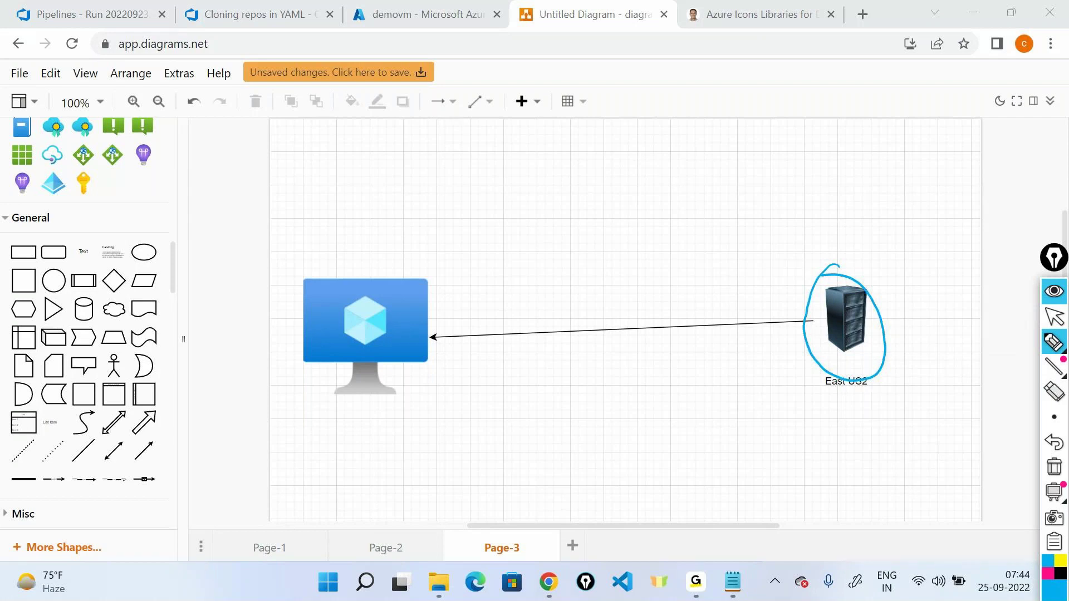
{"action": "left_click_drag", "start_coordinate": [827, 207], "coordinate": [826, 239]}
{"action": "mouse_move", "coordinate": [826, 208]}
{"action": "left_mouse_down"}
{"action": "mouse_move", "coordinate": [846, 237]}
{"action": "mouse_move", "coordinate": [907, 211]}
{"action": "mouse_move", "coordinate": [936, 219]}
{"action": "mouse_move", "coordinate": [949, 206]}
{"action": "mouse_move", "coordinate": [962, 213]}
{"action": "mouse_move", "coordinate": [1026, 191]}
{"action": "left_mouse_up"}
{"action": "left_click_drag", "start_coordinate": [824, 241], "coordinate": [1034, 220]}
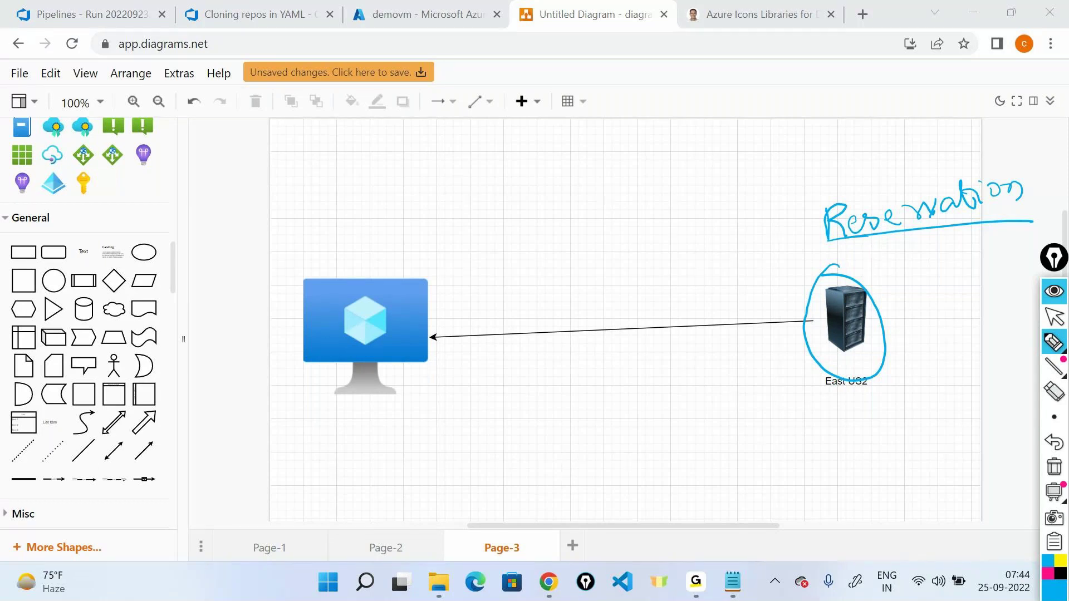
{"action": "mouse_move", "coordinate": [853, 402]}
{"action": "left_mouse_down"}
{"action": "mouse_move", "coordinate": [853, 442]}
{"action": "mouse_move", "coordinate": [885, 438]}
{"action": "mouse_move", "coordinate": [875, 444]}
{"action": "left_mouse_up"}
{"action": "left_click_drag", "start_coordinate": [907, 434], "coordinate": [956, 440]}
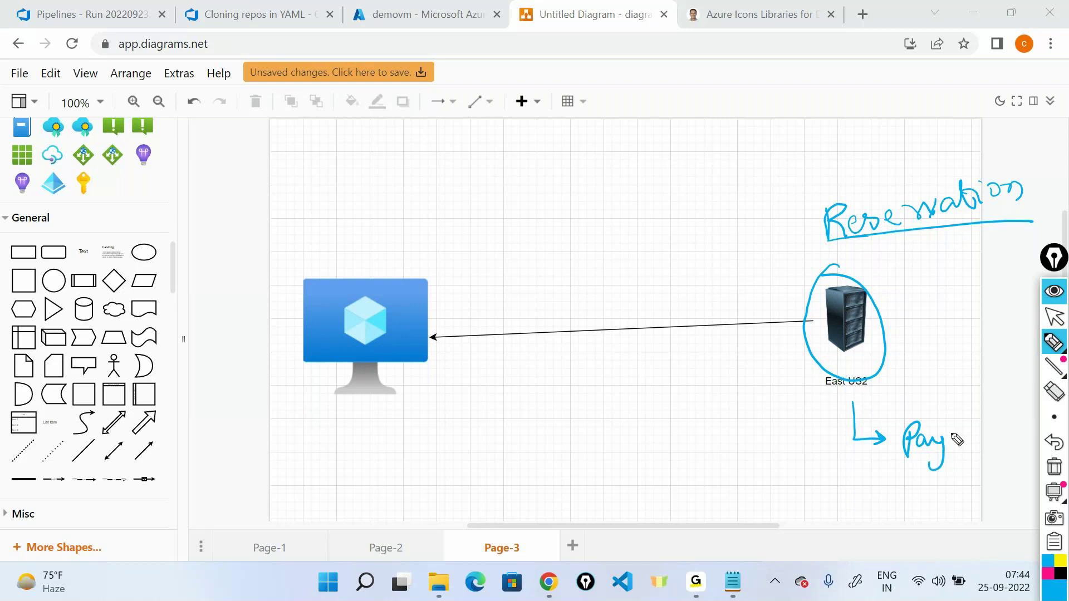
{"action": "left_click_drag", "start_coordinate": [953, 440], "coordinate": [1001, 438]}
{"action": "left_click", "coordinate": [947, 473]}
{"action": "mouse_move", "coordinate": [967, 473]}
{"action": "left_mouse_down"}
{"action": "mouse_move", "coordinate": [997, 476]}
{"action": "mouse_move", "coordinate": [1010, 453]}
{"action": "left_mouse_up"}
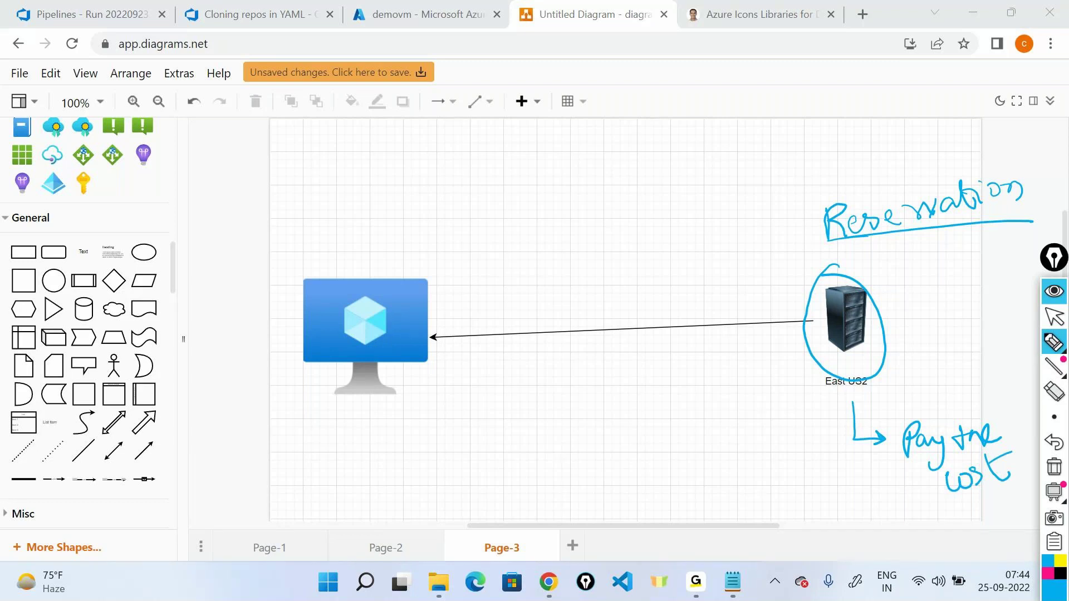
Step: Add a circled 6 and a vertical divider line, then erase all the ink
{"action": "left_click_drag", "start_coordinate": [878, 493], "coordinate": [870, 509]}
{"action": "left_click_drag", "start_coordinate": [636, 208], "coordinate": [631, 506]}
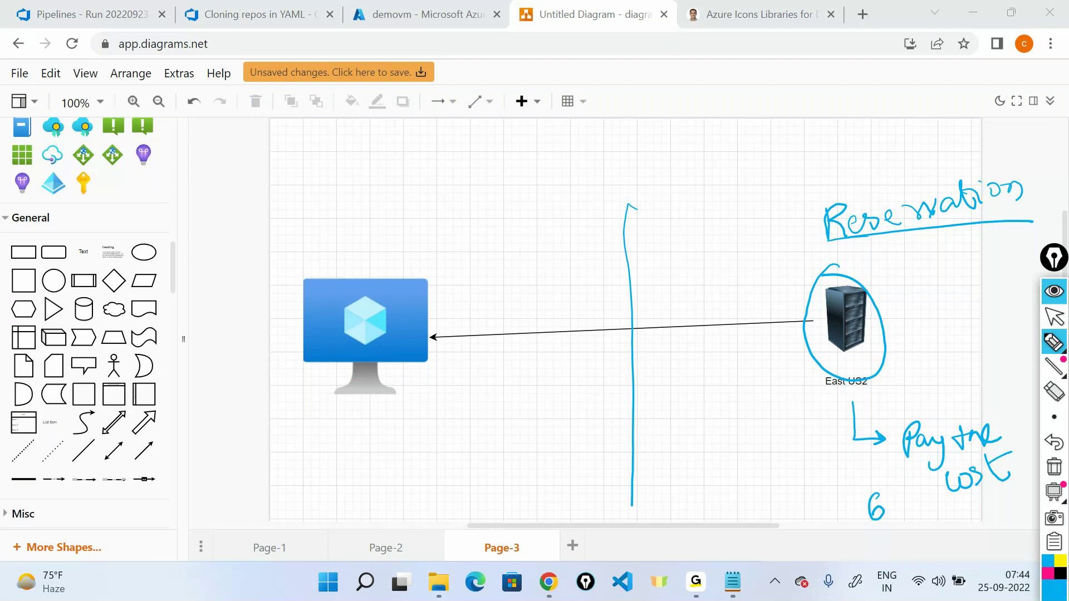
{"action": "left_click_drag", "start_coordinate": [874, 477], "coordinate": [885, 481]}
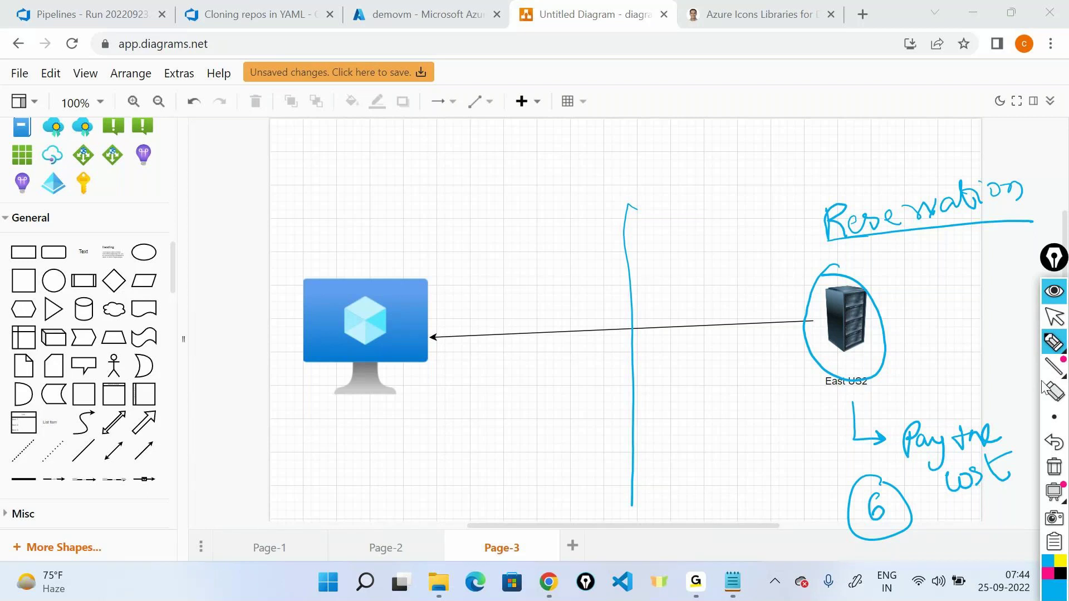
{"action": "mouse_move", "coordinate": [1065, 375]}
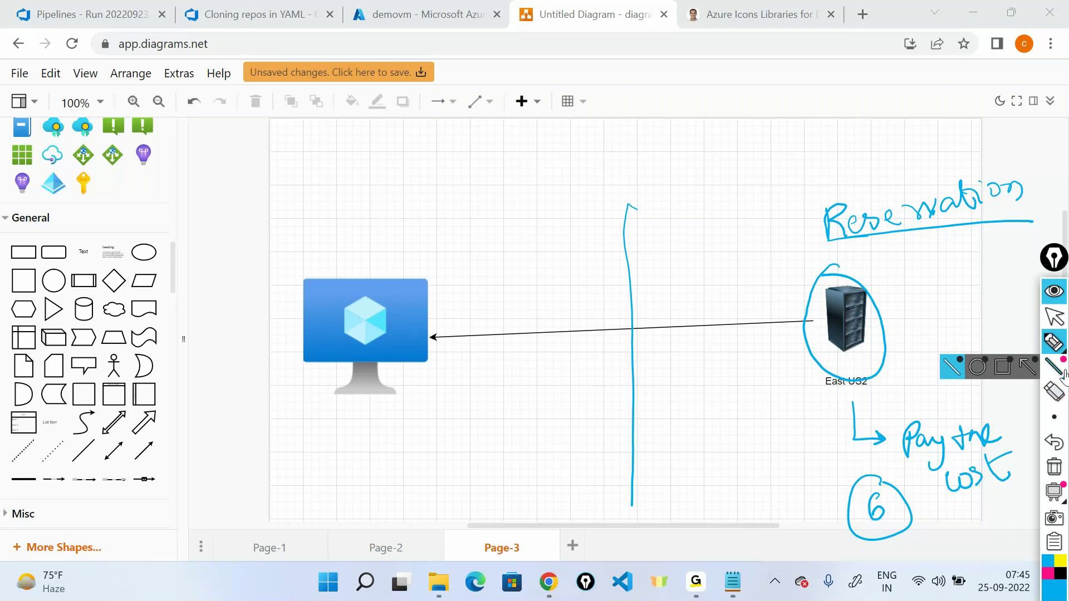
{"action": "left_click", "coordinate": [1054, 467]}
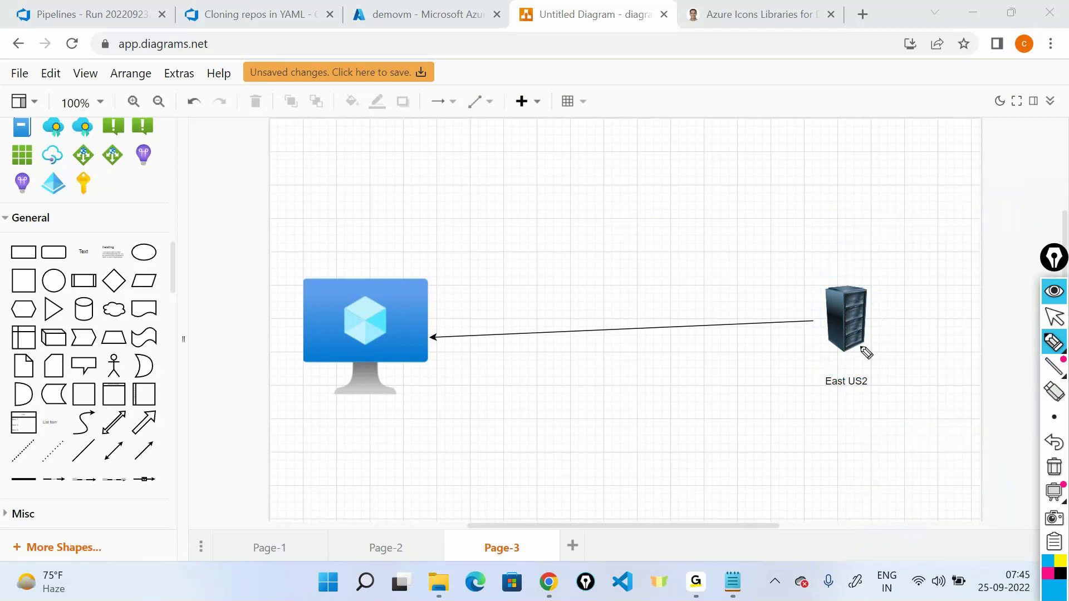
Step: Delete the arrow connecting the VM and the East US2 server
{"action": "left_click", "coordinate": [1054, 316]}
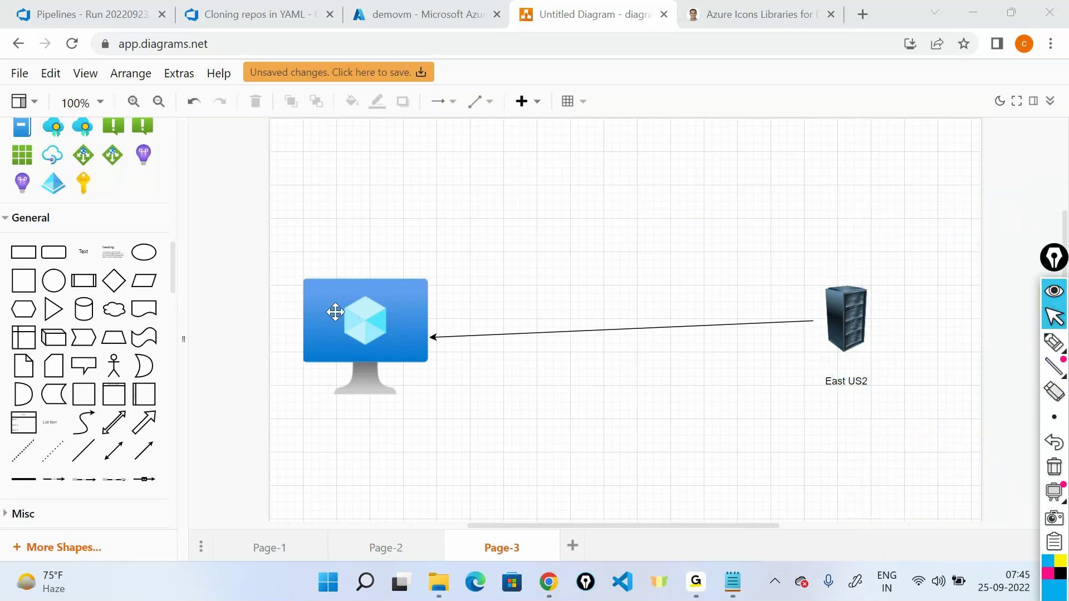
{"action": "left_click", "coordinate": [382, 333]}
{"action": "left_click", "coordinate": [509, 336]}
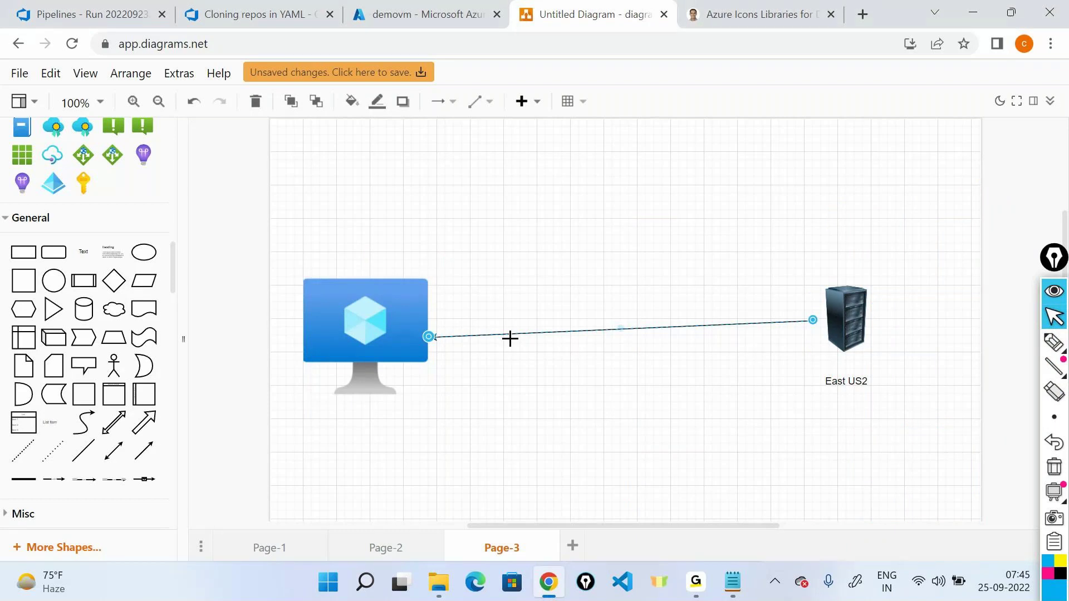
{"action": "key", "text": "Delete"}
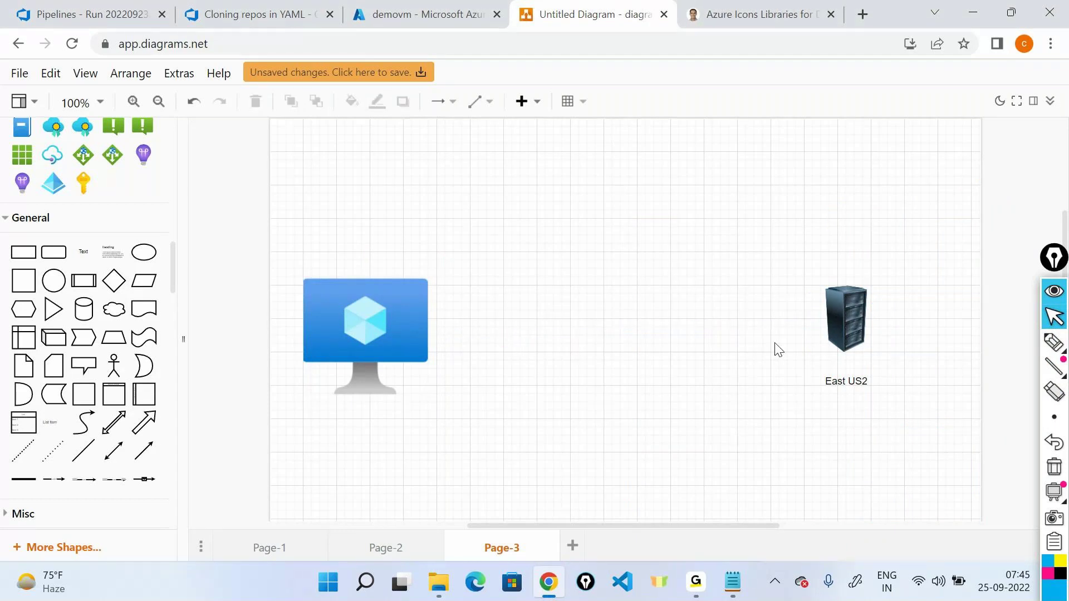
Step: Ink de-reserve and de-allocate notes with arrows and outlines around the diagram, then clear them
{"action": "left_click", "coordinate": [1053, 343]}
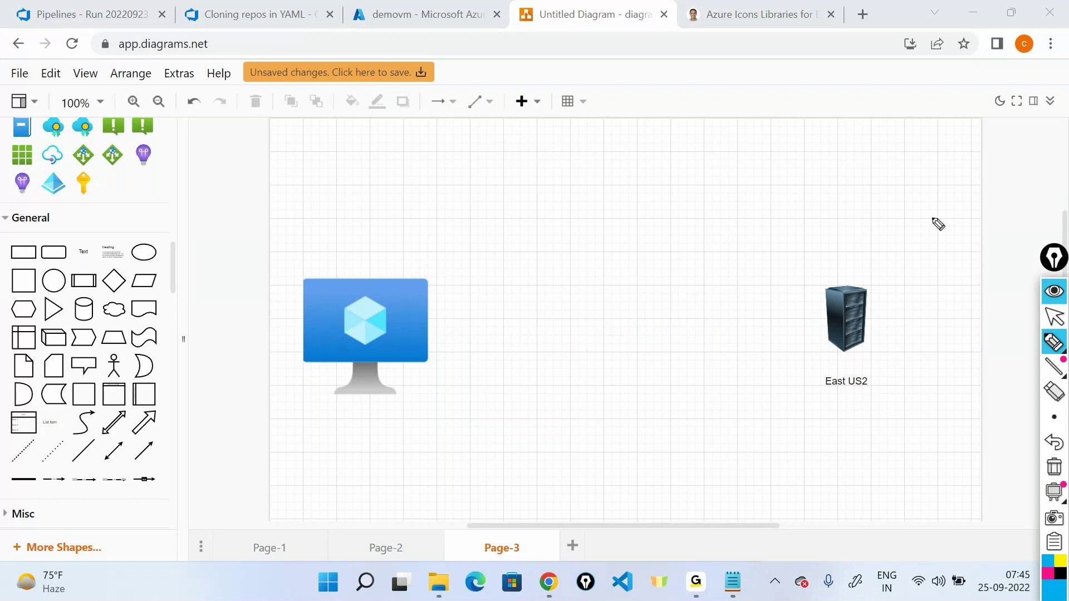
{"action": "mouse_move", "coordinate": [544, 192]}
{"action": "left_mouse_down"}
{"action": "mouse_move", "coordinate": [569, 202]}
{"action": "mouse_move", "coordinate": [600, 187]}
{"action": "mouse_move", "coordinate": [668, 194]}
{"action": "mouse_move", "coordinate": [700, 174]}
{"action": "left_mouse_up"}
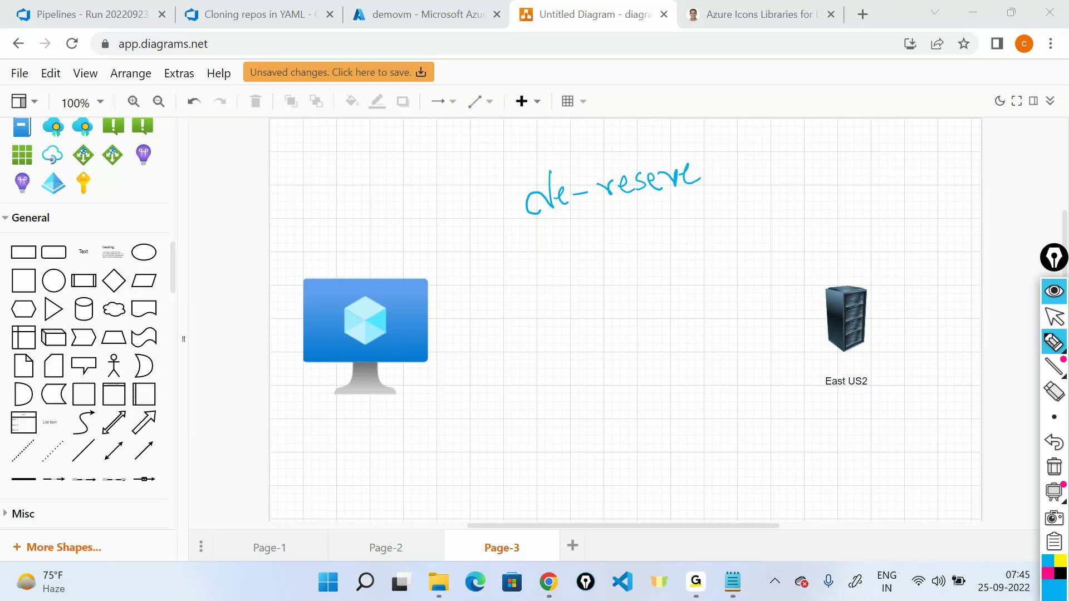
{"action": "mouse_move", "coordinate": [881, 266]}
{"action": "left_mouse_down"}
{"action": "mouse_move", "coordinate": [810, 270]}
{"action": "mouse_move", "coordinate": [850, 252]}
{"action": "mouse_move", "coordinate": [835, 248]}
{"action": "mouse_move", "coordinate": [848, 210]}
{"action": "mouse_move", "coordinate": [940, 204]}
{"action": "mouse_move", "coordinate": [921, 213]}
{"action": "left_mouse_up"}
{"action": "mouse_move", "coordinate": [969, 183]}
{"action": "left_mouse_down"}
{"action": "mouse_move", "coordinate": [1010, 170]}
{"action": "mouse_move", "coordinate": [961, 178]}
{"action": "left_mouse_up"}
{"action": "left_click_drag", "start_coordinate": [999, 246], "coordinate": [1001, 257]}
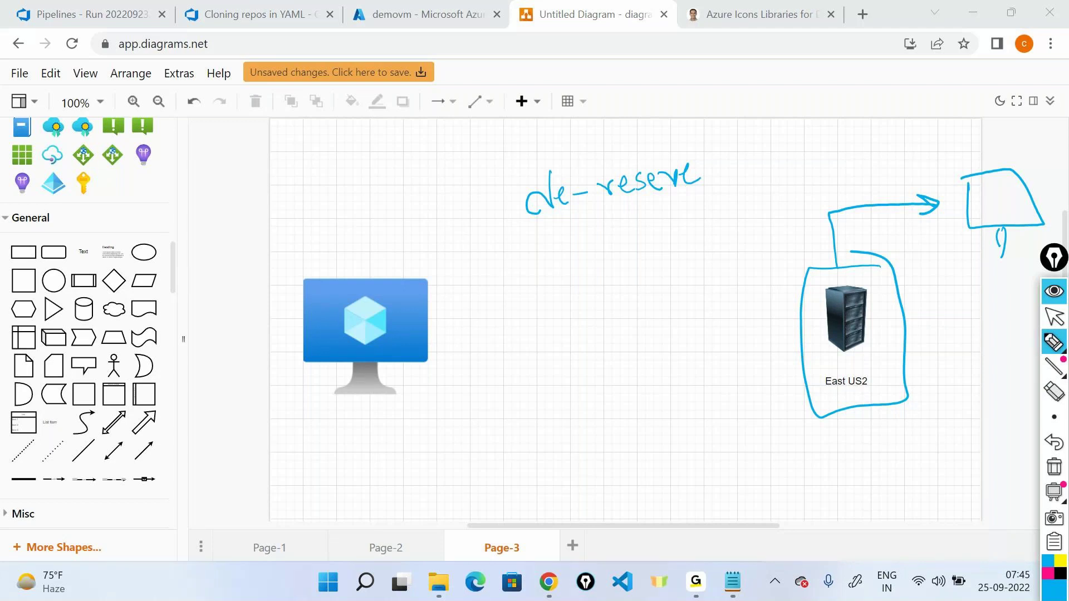
{"action": "left_click_drag", "start_coordinate": [862, 263], "coordinate": [942, 223]}
{"action": "mouse_move", "coordinate": [310, 256]}
{"action": "left_mouse_down"}
{"action": "mouse_move", "coordinate": [363, 434]}
{"action": "mouse_move", "coordinate": [455, 282]}
{"action": "mouse_move", "coordinate": [294, 249]}
{"action": "left_mouse_up"}
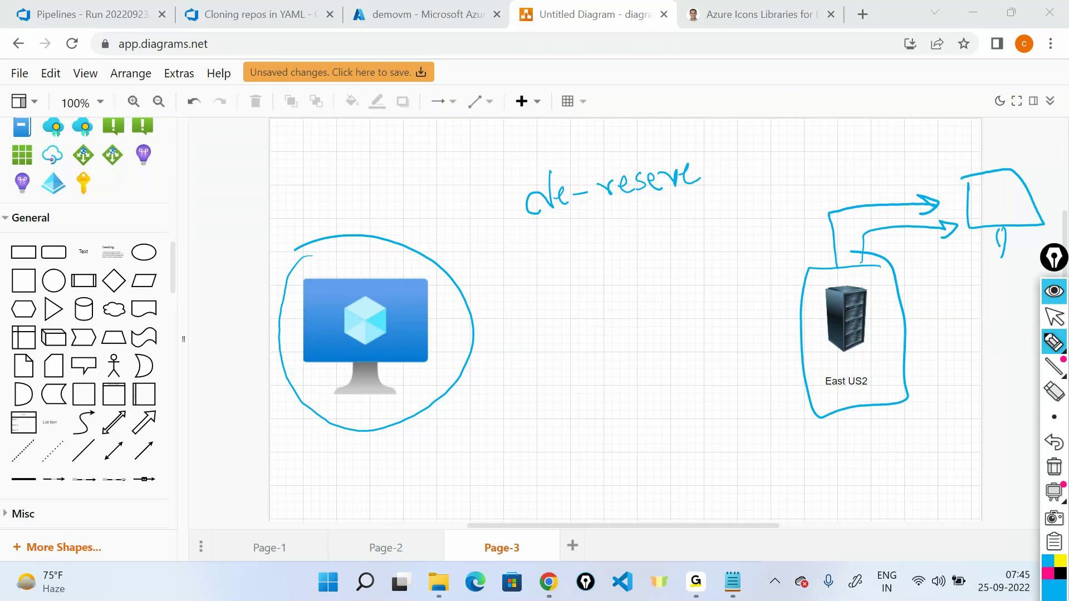
{"action": "left_click_drag", "start_coordinate": [519, 236], "coordinate": [754, 185]}
{"action": "mouse_move", "coordinate": [623, 214]}
{"action": "left_mouse_down"}
{"action": "mouse_move", "coordinate": [634, 278]}
{"action": "mouse_move", "coordinate": [644, 257]}
{"action": "left_mouse_up"}
{"action": "mouse_move", "coordinate": [580, 313]}
{"action": "left_mouse_down"}
{"action": "mouse_move", "coordinate": [579, 349]}
{"action": "mouse_move", "coordinate": [594, 335]}
{"action": "left_mouse_up"}
{"action": "mouse_move", "coordinate": [603, 331]}
{"action": "left_mouse_down"}
{"action": "mouse_move", "coordinate": [733, 302]}
{"action": "mouse_move", "coordinate": [756, 276]}
{"action": "left_mouse_up"}
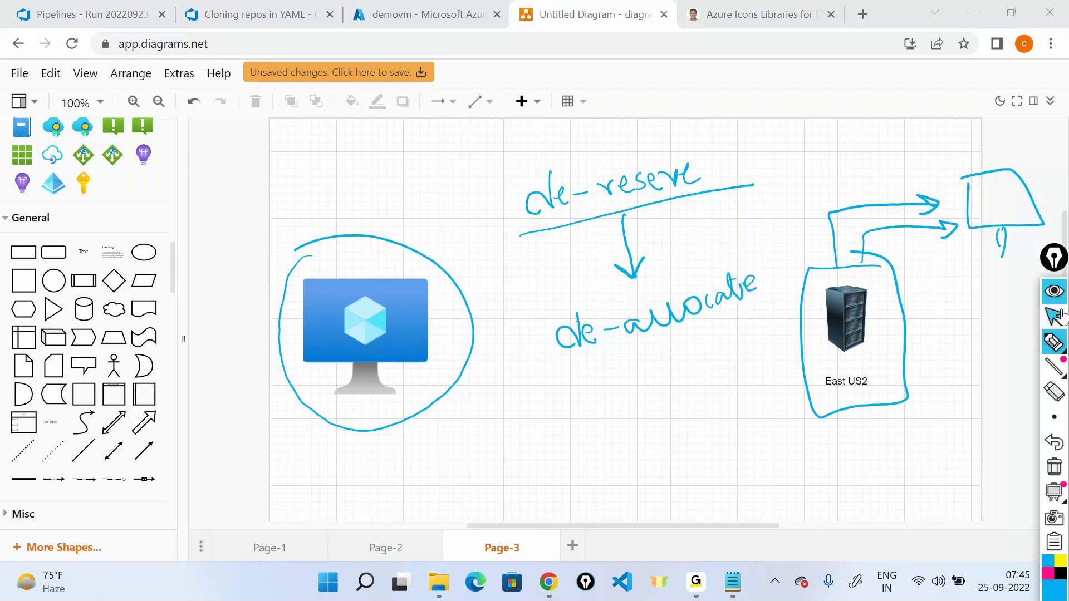
{"action": "left_click", "coordinate": [1054, 291]}
Step: Highlight De-allocated in the Notepad status notes, then return to demovm's portal overview
{"action": "left_click", "coordinate": [732, 581]}
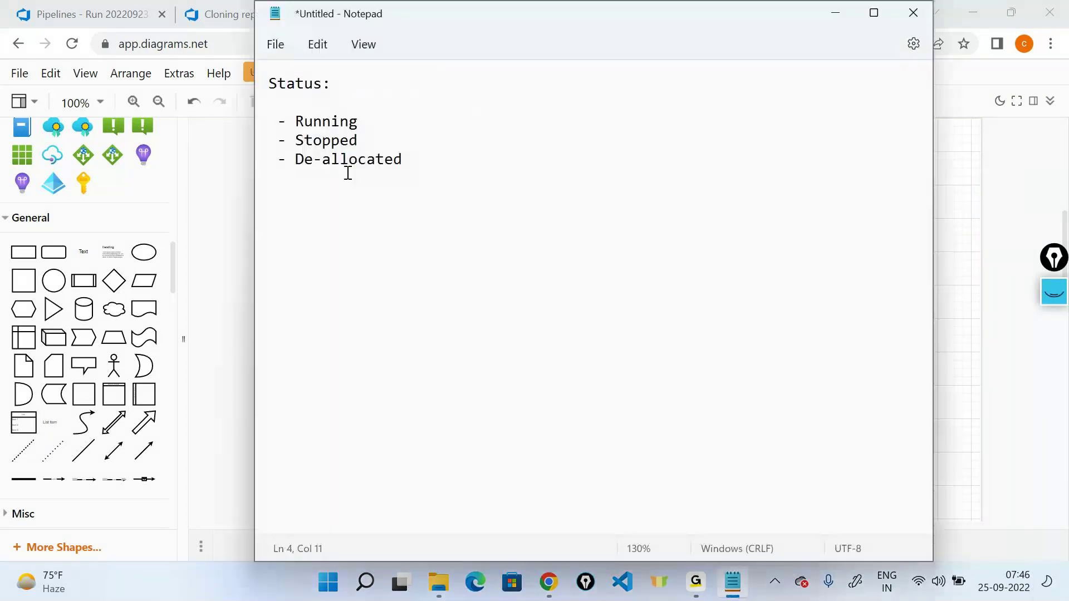
{"action": "left_click_drag", "start_coordinate": [296, 160], "coordinate": [423, 162]}
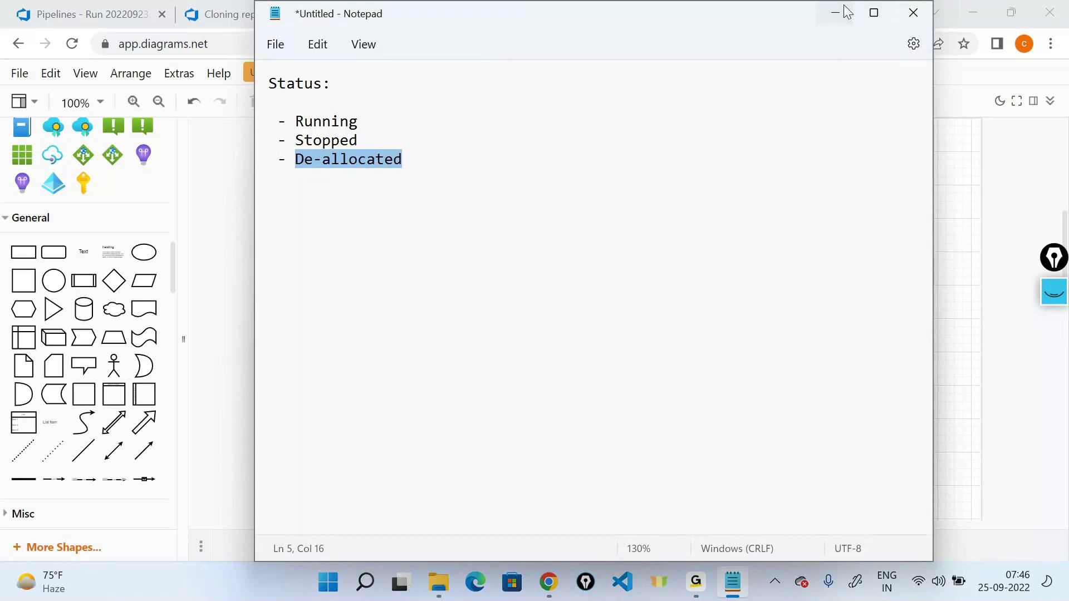
{"action": "left_click", "coordinate": [841, 8]}
{"action": "left_click", "coordinate": [455, 8]}
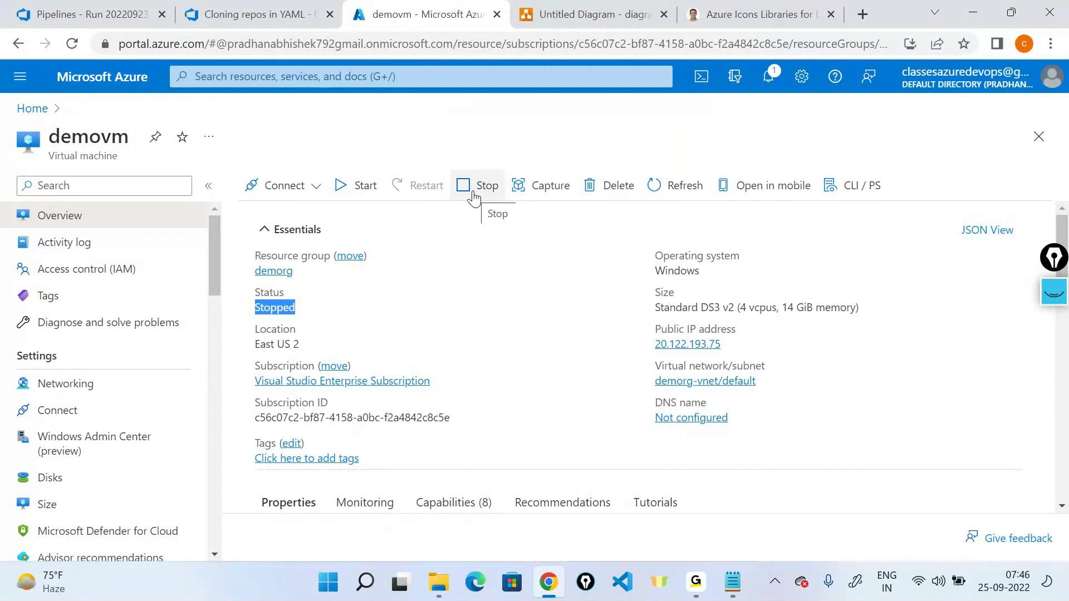
Step: Stop demovm, then draw a VM-to-East US2 server connector in the diagram and delete it
{"action": "left_click", "coordinate": [474, 198]}
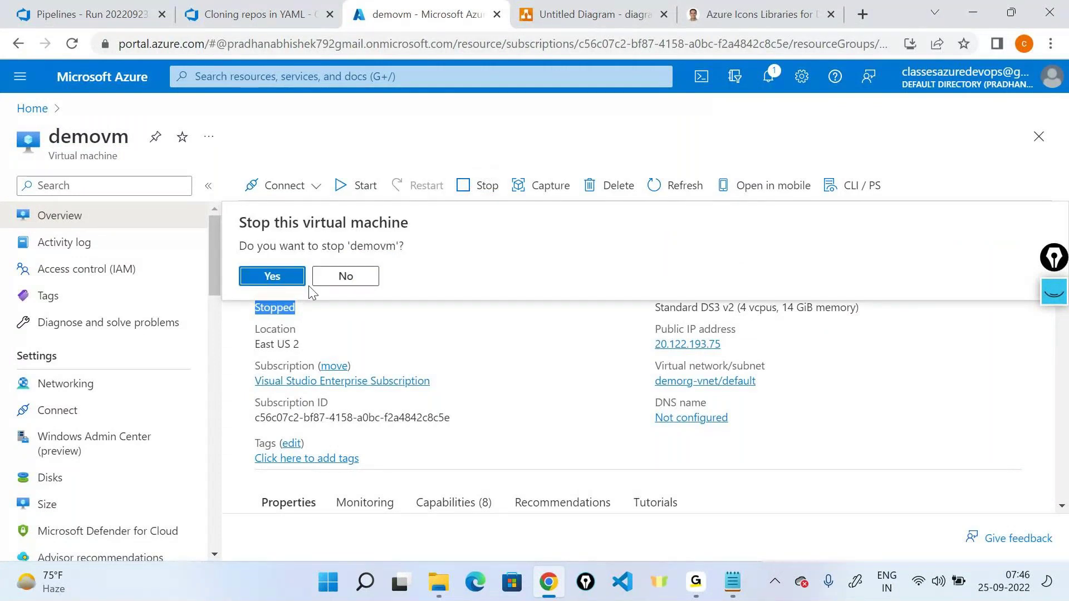
{"action": "left_click", "coordinate": [253, 276]}
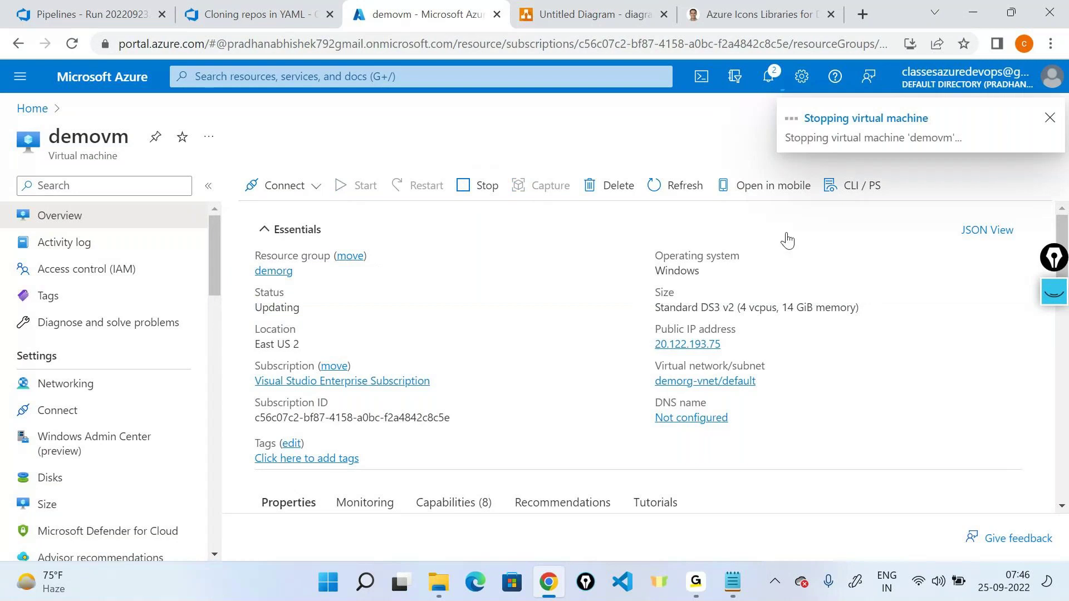
{"action": "left_click", "coordinate": [564, 14]}
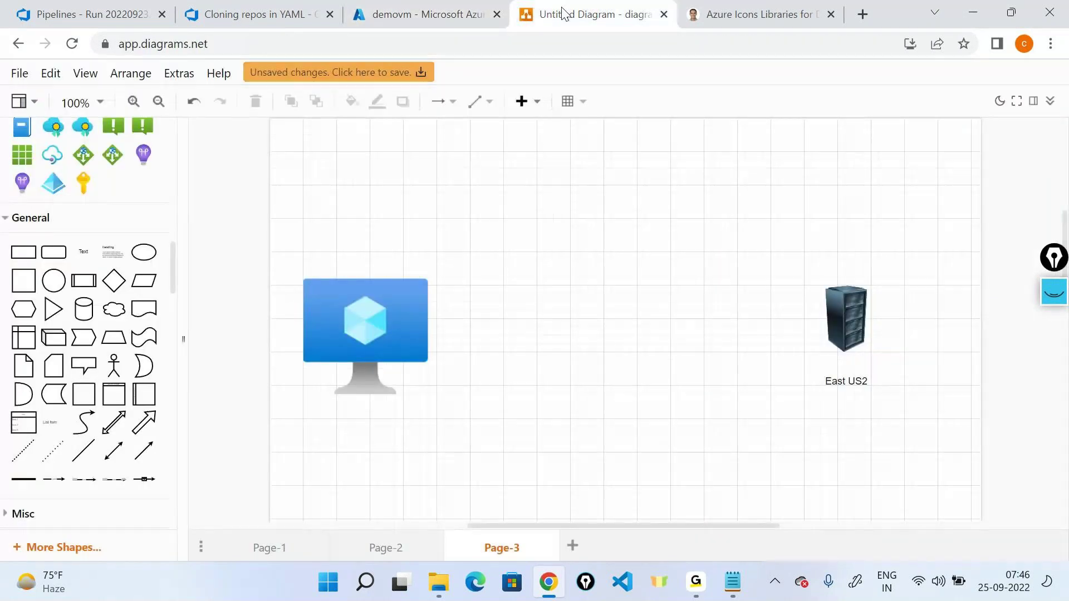
{"action": "left_click_drag", "start_coordinate": [442, 336], "coordinate": [844, 307]}
{"action": "left_click", "coordinate": [368, 341]}
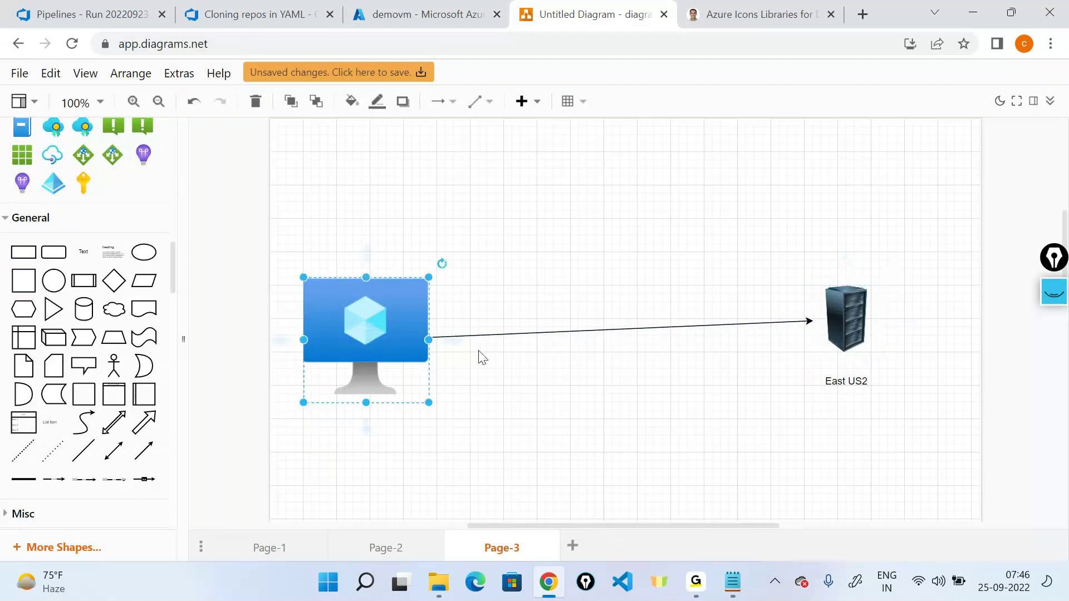
{"action": "left_click", "coordinate": [507, 336]}
{"action": "key", "text": "Delete"}
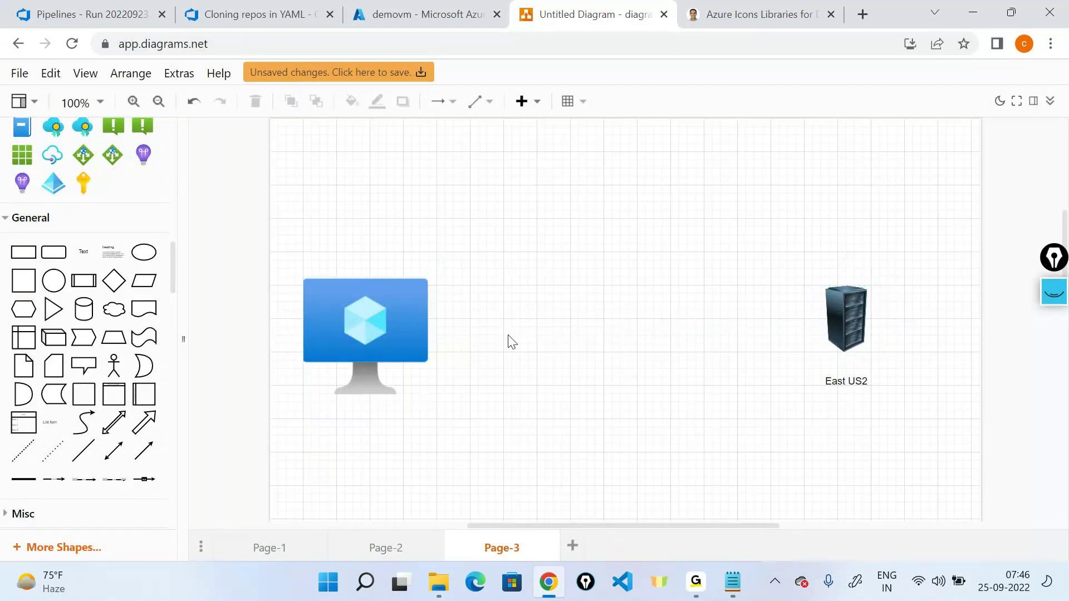
Step: Refresh demovm's overview, note the Deallocating status, and check the stop operation's progress in Notifications
{"action": "left_click", "coordinate": [429, 11]}
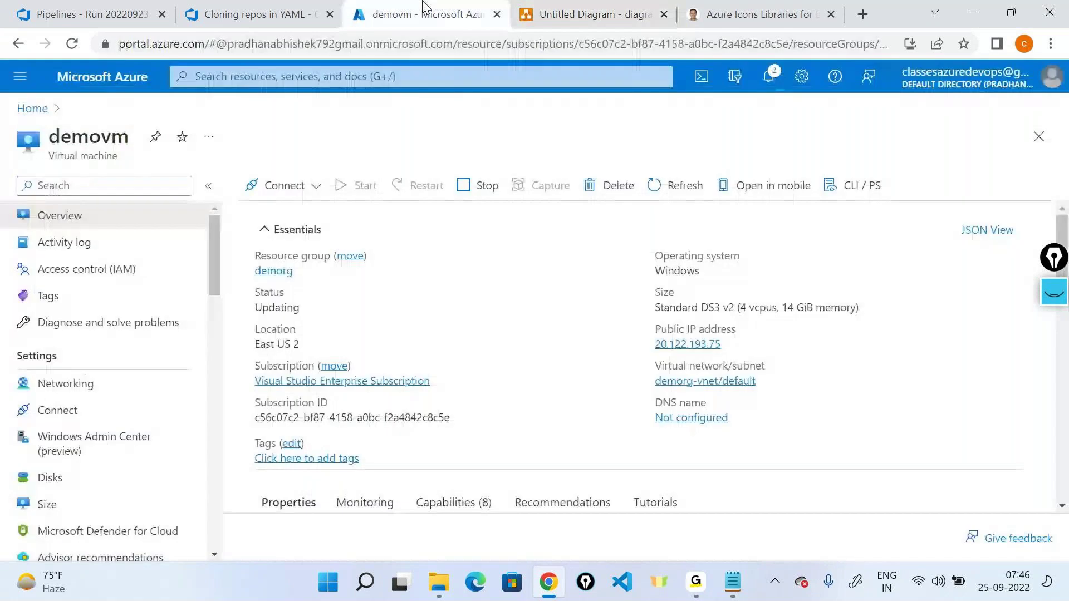
{"action": "left_click", "coordinate": [672, 199]}
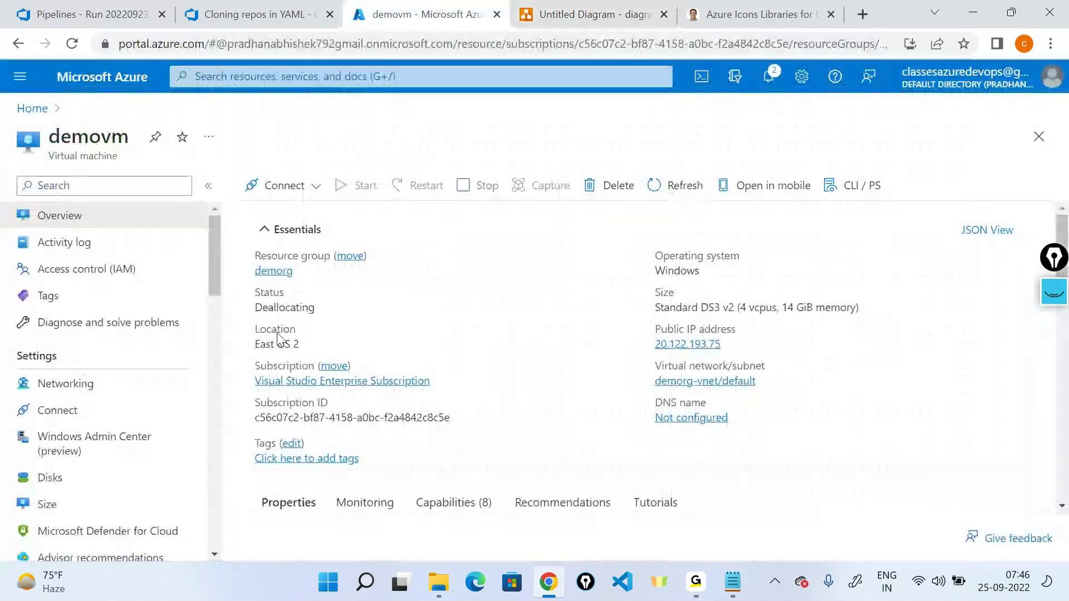
{"action": "double_click", "coordinate": [280, 310]}
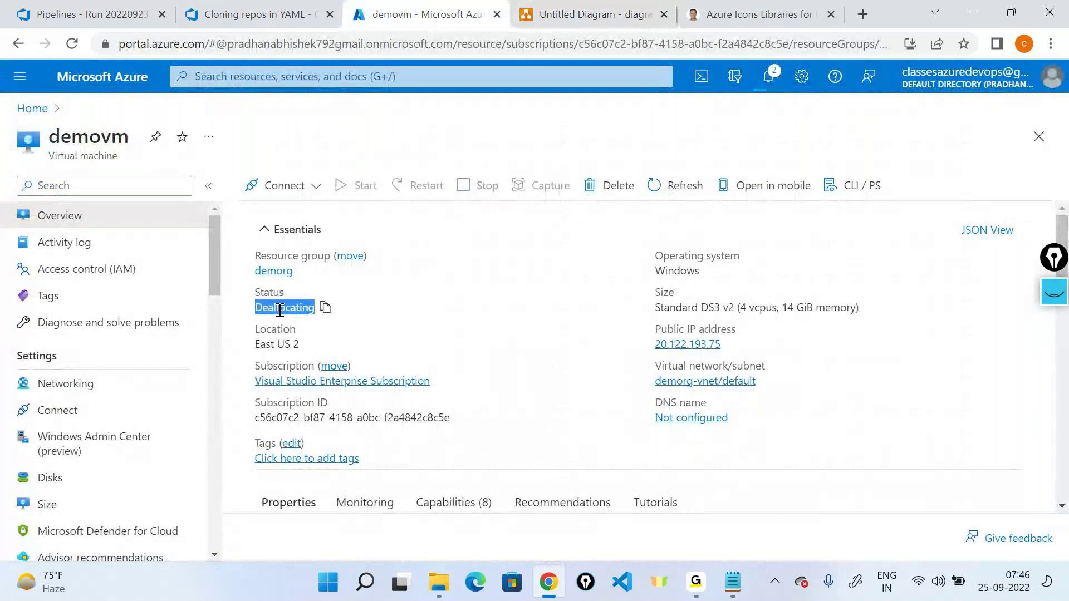
{"action": "left_click", "coordinate": [774, 73]}
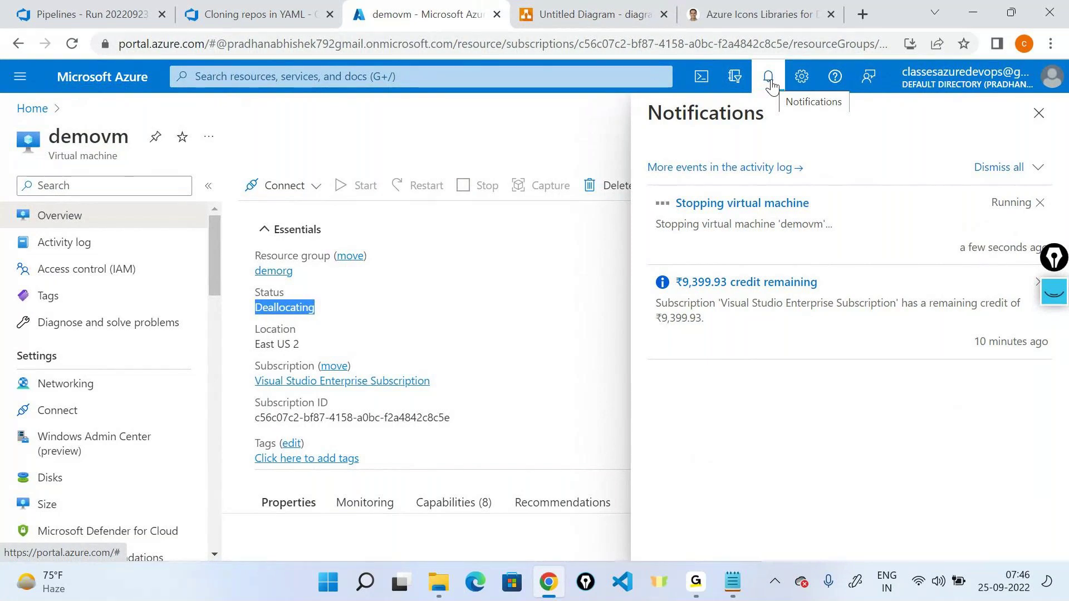
{"action": "left_click", "coordinate": [770, 83]}
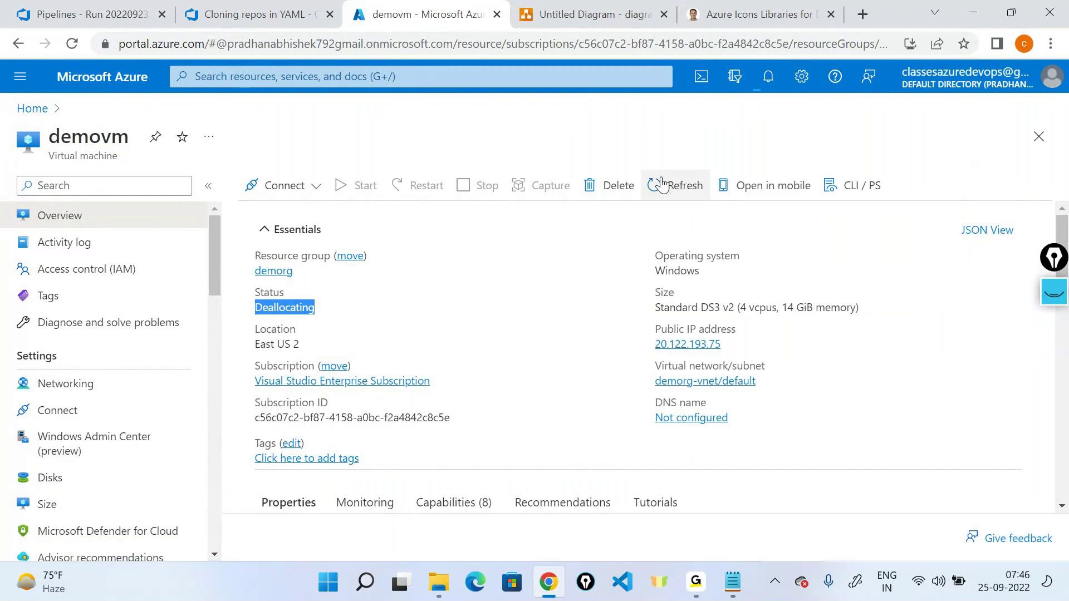
Step: Refresh again to confirm Stopped (deallocated) and dismiss the successfully stopped notification
{"action": "left_click", "coordinate": [661, 184]}
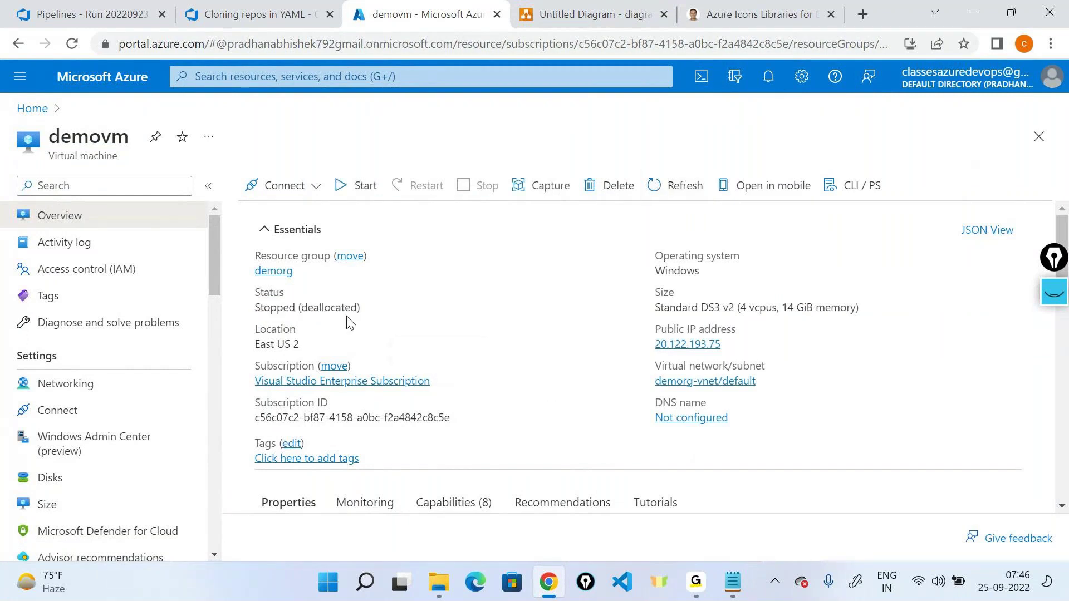
{"action": "left_click_drag", "start_coordinate": [253, 307], "coordinate": [362, 307]}
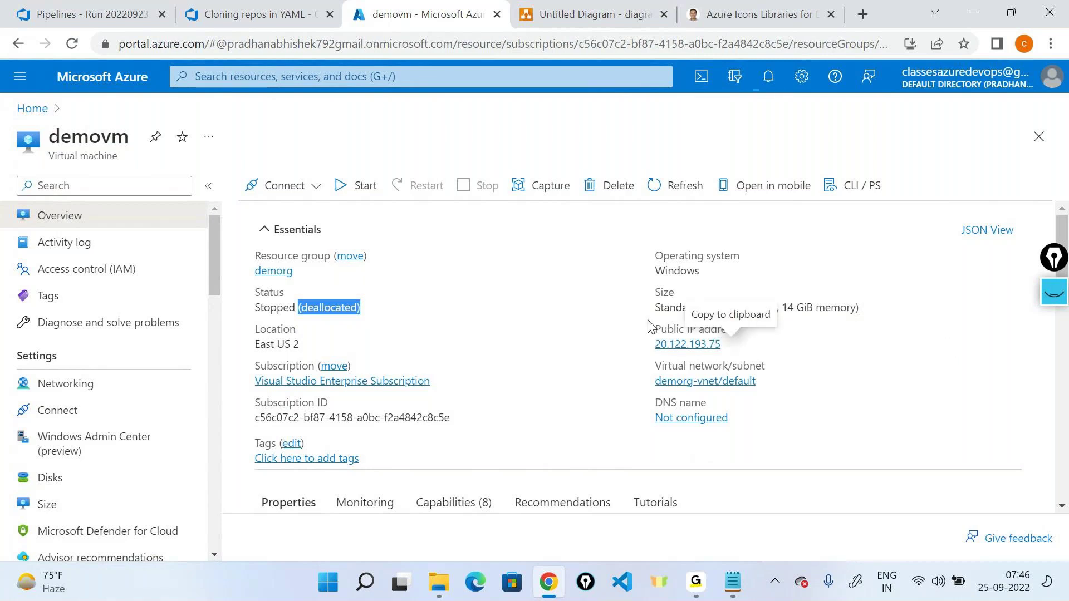
{"action": "left_click_drag", "start_coordinate": [657, 308], "coordinate": [863, 310]}
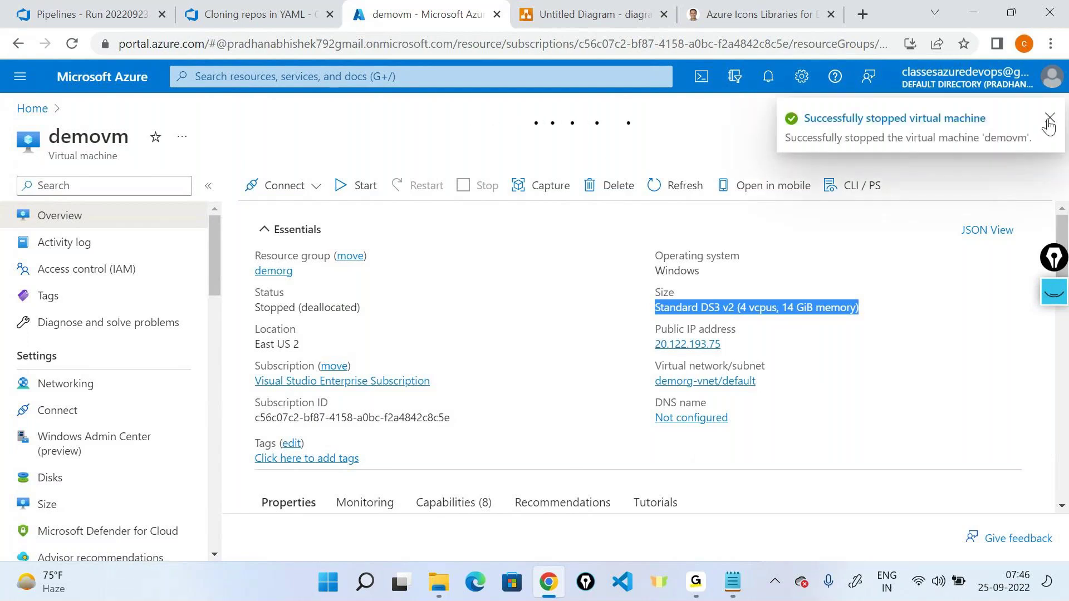
{"action": "left_click", "coordinate": [1048, 119]}
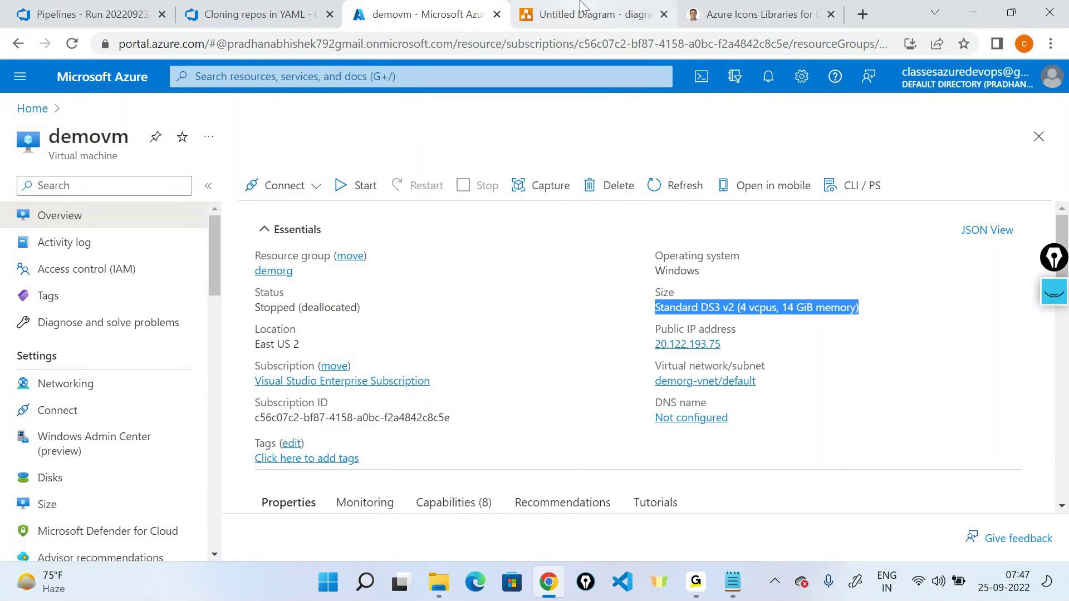
Step: Add a 'Start' text label above the VM icon in the diagram
{"action": "left_click", "coordinate": [580, 5]}
{"action": "left_click", "coordinate": [399, 348]}
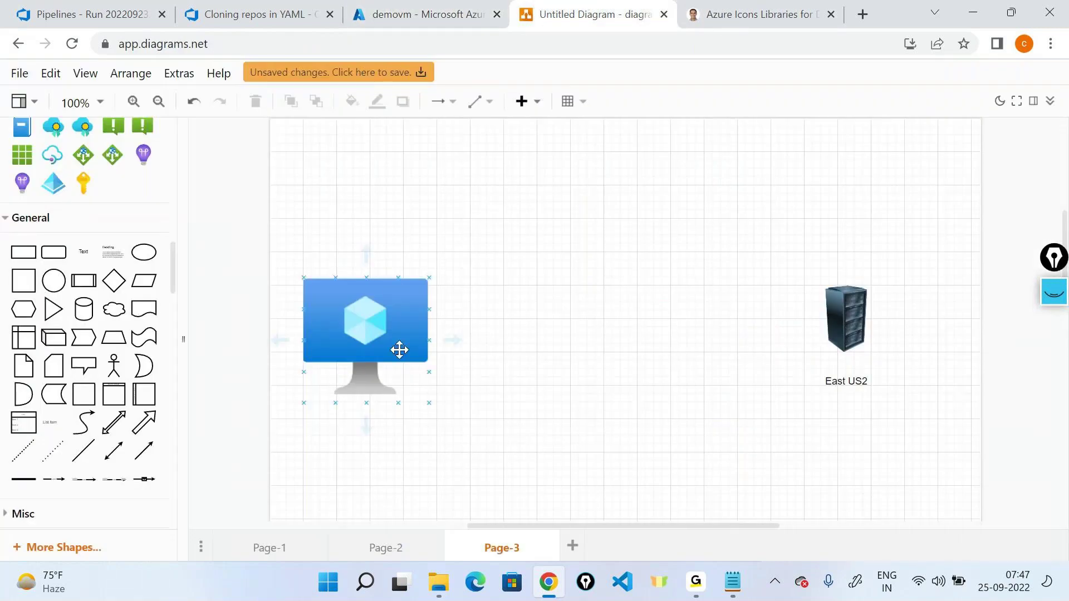
{"action": "left_click_drag", "start_coordinate": [84, 252], "coordinate": [348, 212]}
{"action": "type", "text": "Start"}
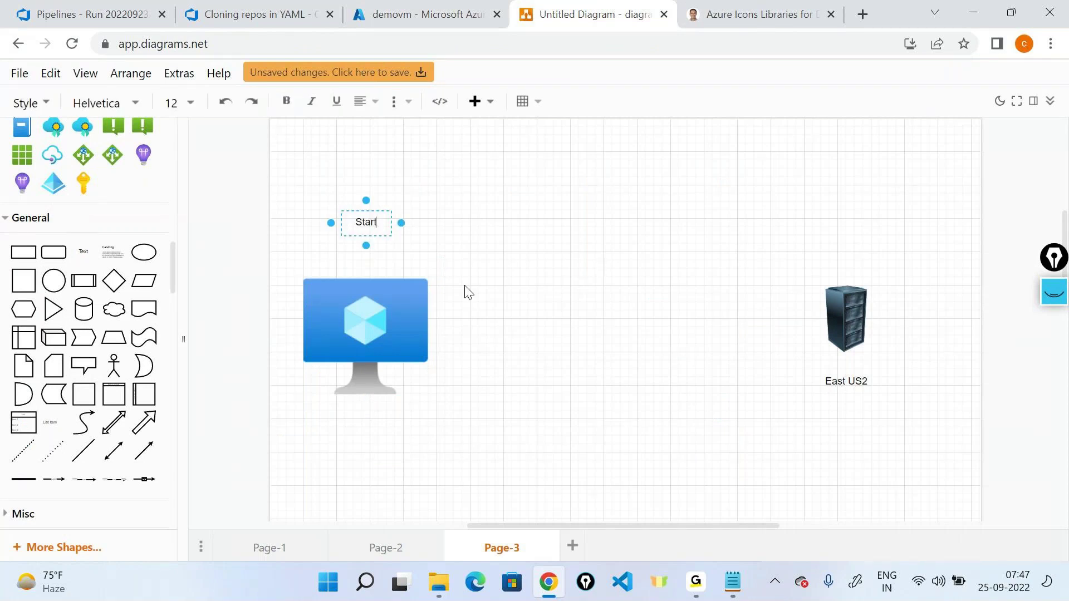
{"action": "left_click", "coordinate": [391, 315]}
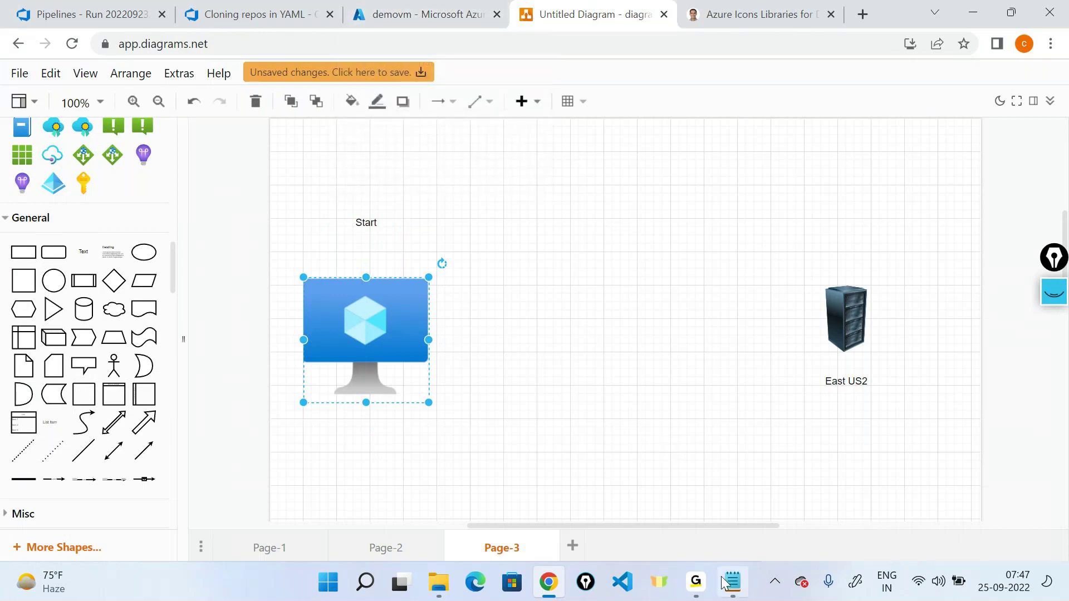
{"action": "mouse_move", "coordinate": [696, 582]}
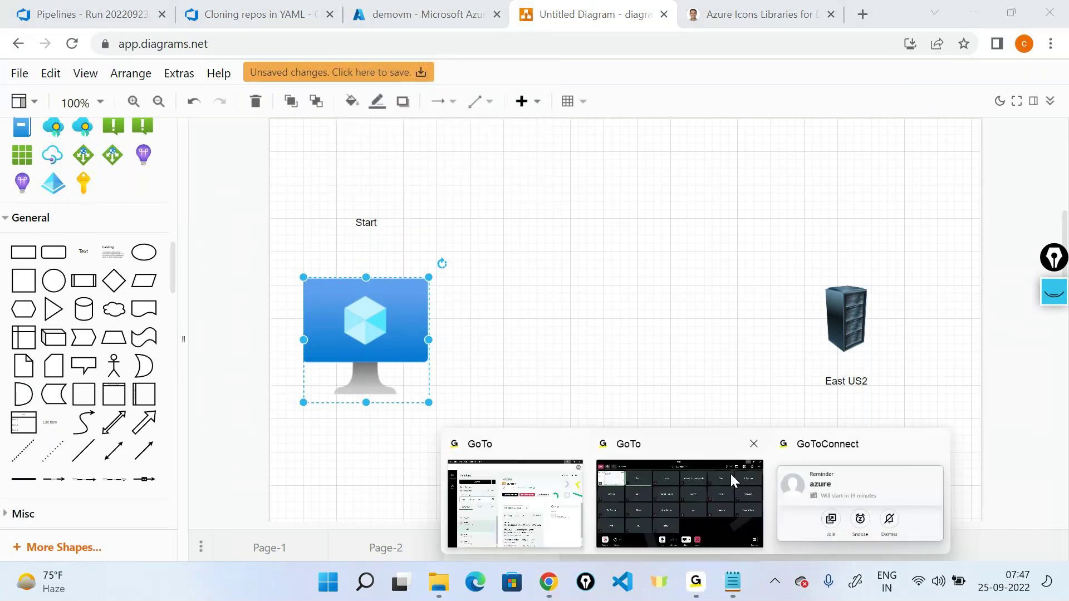
{"action": "left_click", "coordinate": [343, 352]}
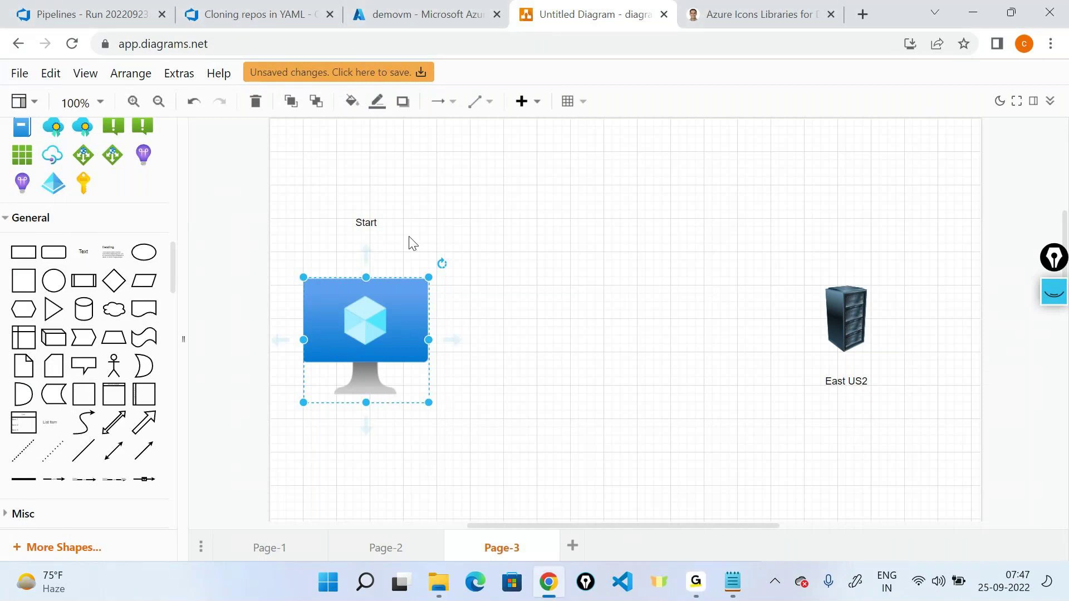
Step: Start demovm in Azure, then return to the diagram with screen annotation turned on
{"action": "left_click", "coordinate": [386, 16]}
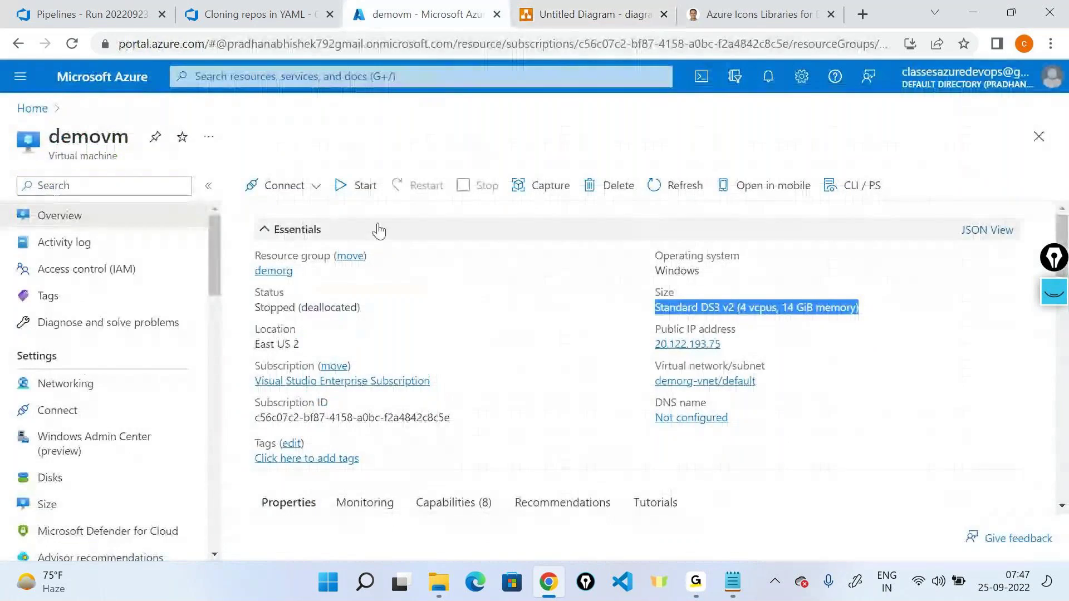
{"action": "left_click", "coordinate": [342, 185]}
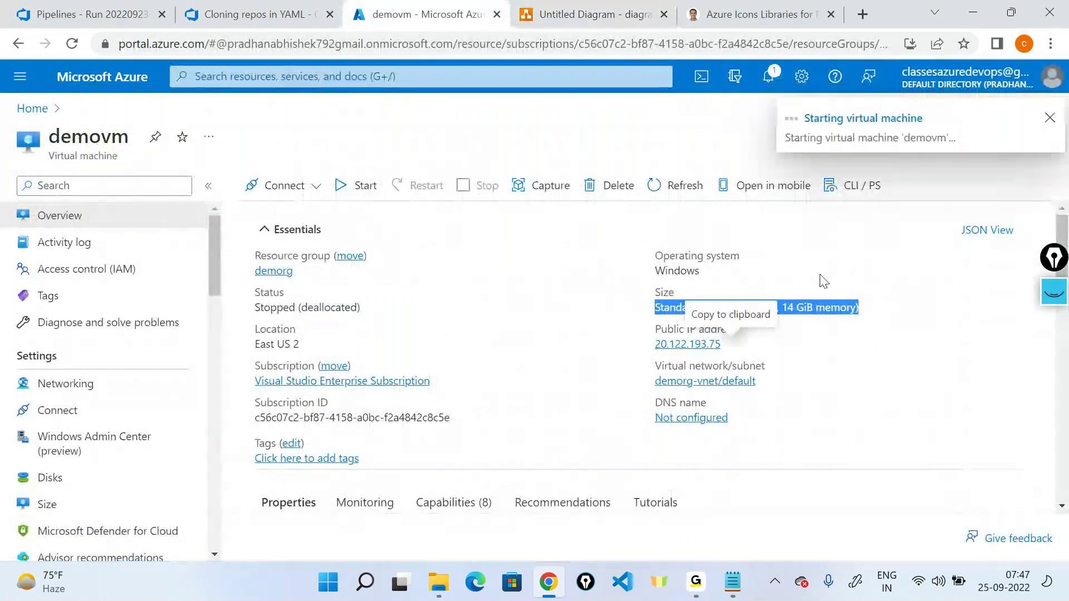
{"action": "left_click", "coordinate": [532, 20]}
{"action": "left_click", "coordinate": [1052, 292]}
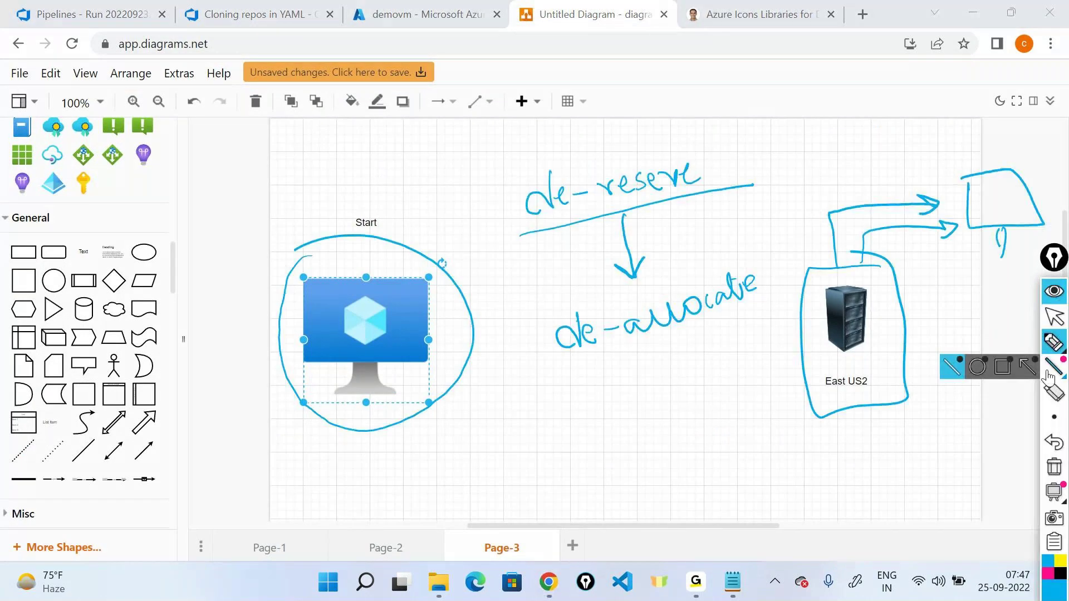
Step: Clear old ink, then draw a VM-to-server arrow, box the server, and write 'allocate' and '2-3 minutes'
{"action": "left_click", "coordinate": [1053, 467]}
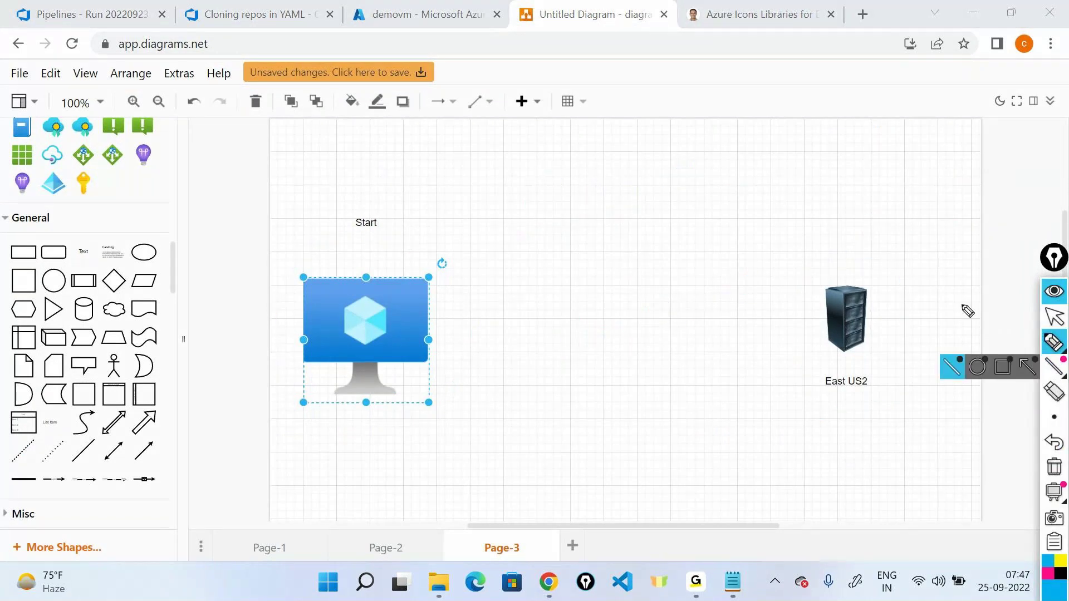
{"action": "mouse_move", "coordinate": [439, 326]}
{"action": "left_mouse_down"}
{"action": "mouse_move", "coordinate": [785, 313]}
{"action": "mouse_move", "coordinate": [770, 320]}
{"action": "left_mouse_up"}
{"action": "mouse_move", "coordinate": [854, 260]}
{"action": "left_mouse_down"}
{"action": "mouse_move", "coordinate": [814, 263]}
{"action": "mouse_move", "coordinate": [799, 352]}
{"action": "mouse_move", "coordinate": [902, 343]}
{"action": "mouse_move", "coordinate": [850, 260]}
{"action": "left_mouse_up"}
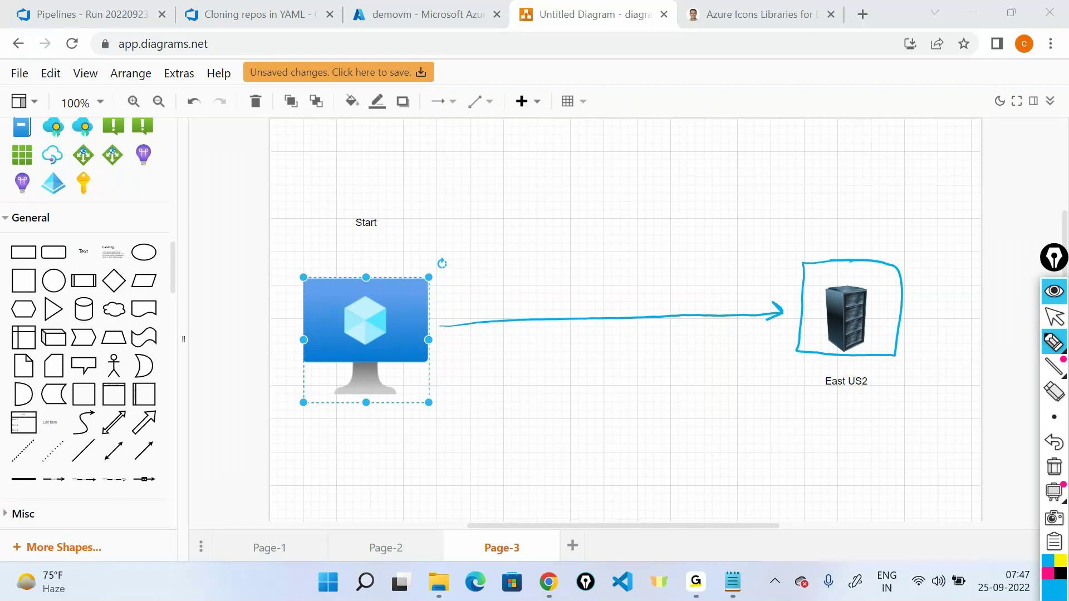
{"action": "mouse_move", "coordinate": [838, 229]}
{"action": "left_mouse_down"}
{"action": "mouse_move", "coordinate": [840, 239]}
{"action": "mouse_move", "coordinate": [853, 224]}
{"action": "mouse_move", "coordinate": [887, 227]}
{"action": "mouse_move", "coordinate": [930, 205]}
{"action": "mouse_move", "coordinate": [962, 205]}
{"action": "left_mouse_up"}
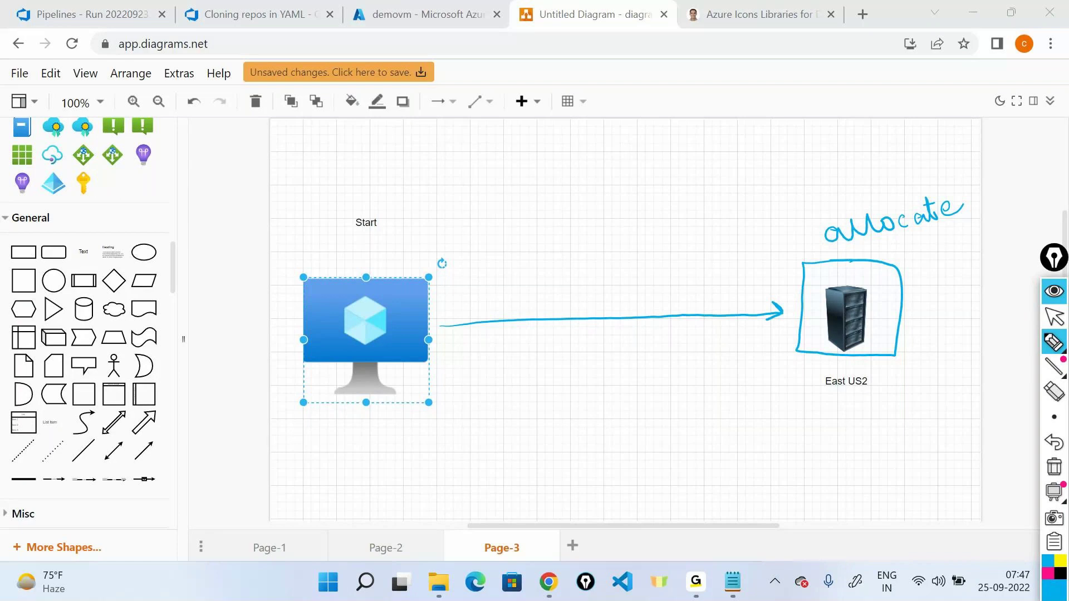
{"action": "mouse_move", "coordinate": [558, 210]}
{"action": "left_mouse_down"}
{"action": "mouse_move", "coordinate": [709, 177]}
{"action": "mouse_move", "coordinate": [734, 185]}
{"action": "mouse_move", "coordinate": [800, 155]}
{"action": "left_mouse_up"}
{"action": "left_click_drag", "start_coordinate": [517, 261], "coordinate": [833, 177]}
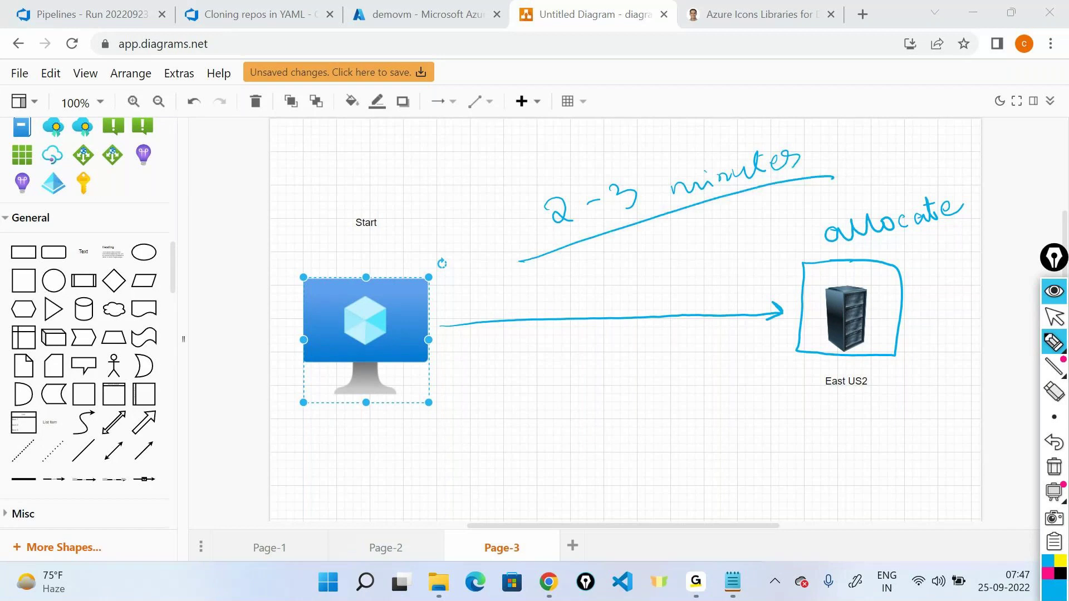
Step: Write 'Cold start condition' below the arrow, circle the Start label, then clear the ink
{"action": "mouse_move", "coordinate": [541, 369]}
{"action": "left_mouse_down"}
{"action": "mouse_move", "coordinate": [536, 392]}
{"action": "mouse_move", "coordinate": [549, 379]}
{"action": "mouse_move", "coordinate": [683, 353]}
{"action": "mouse_move", "coordinate": [680, 339]}
{"action": "left_mouse_up"}
{"action": "mouse_move", "coordinate": [640, 393]}
{"action": "left_mouse_down"}
{"action": "mouse_move", "coordinate": [680, 399]}
{"action": "mouse_move", "coordinate": [742, 372]}
{"action": "mouse_move", "coordinate": [742, 392]}
{"action": "left_mouse_up"}
{"action": "left_click_drag", "start_coordinate": [621, 440], "coordinate": [793, 391]}
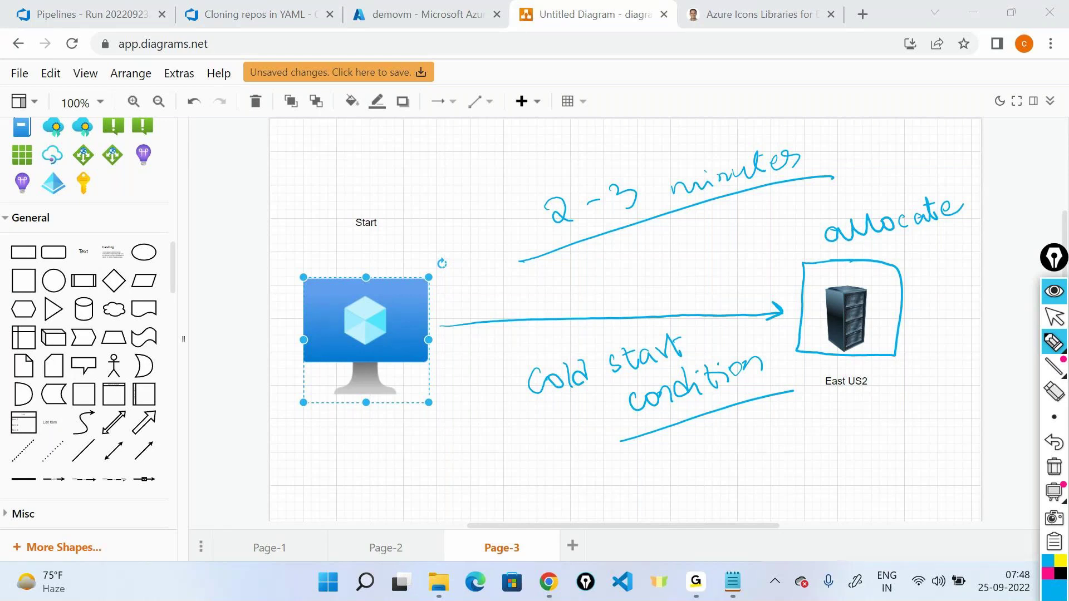
{"action": "left_click_drag", "start_coordinate": [377, 194], "coordinate": [350, 192]}
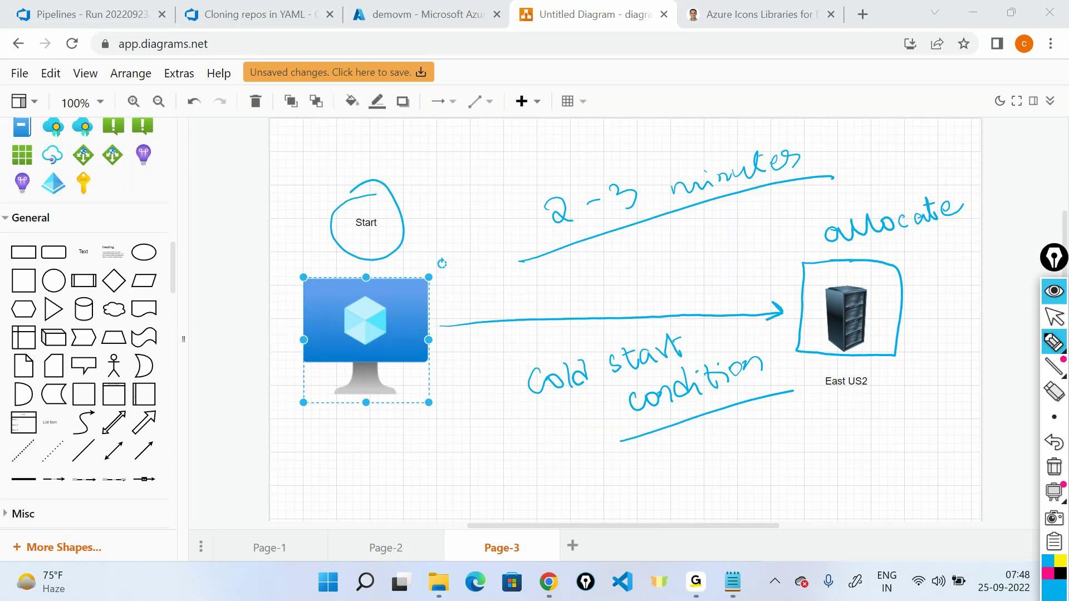
{"action": "left_click", "coordinate": [1054, 291]}
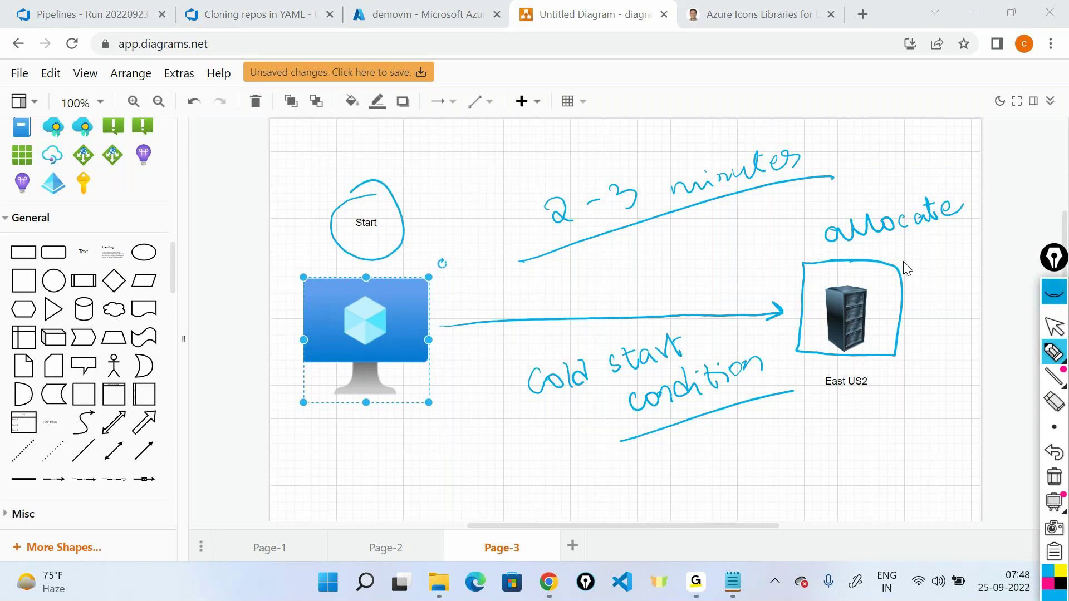
{"action": "left_click", "coordinate": [298, 5]}
{"action": "left_click", "coordinate": [396, 14]}
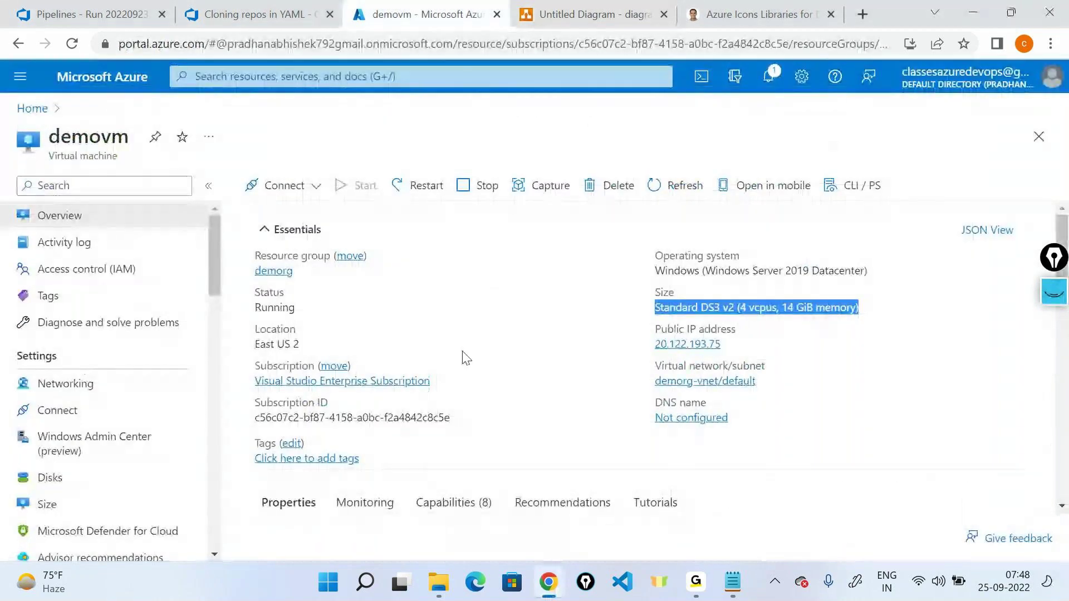
Step: Confirm demovm's status reads Running and the notifications show it started successfully
{"action": "left_click", "coordinate": [350, 319]}
{"action": "double_click", "coordinate": [273, 307]}
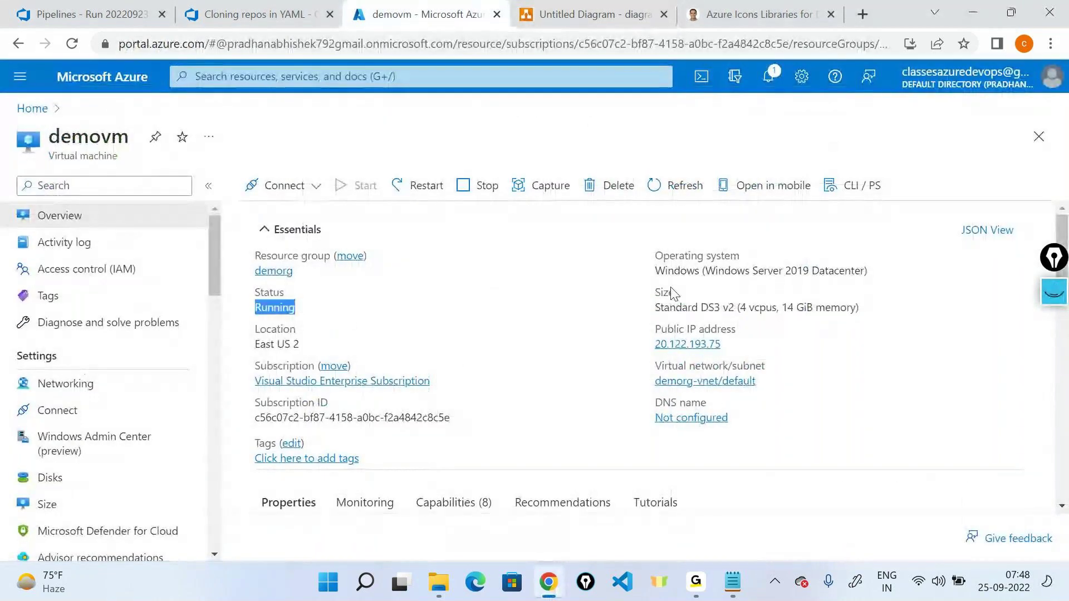
{"action": "left_click", "coordinate": [765, 78]}
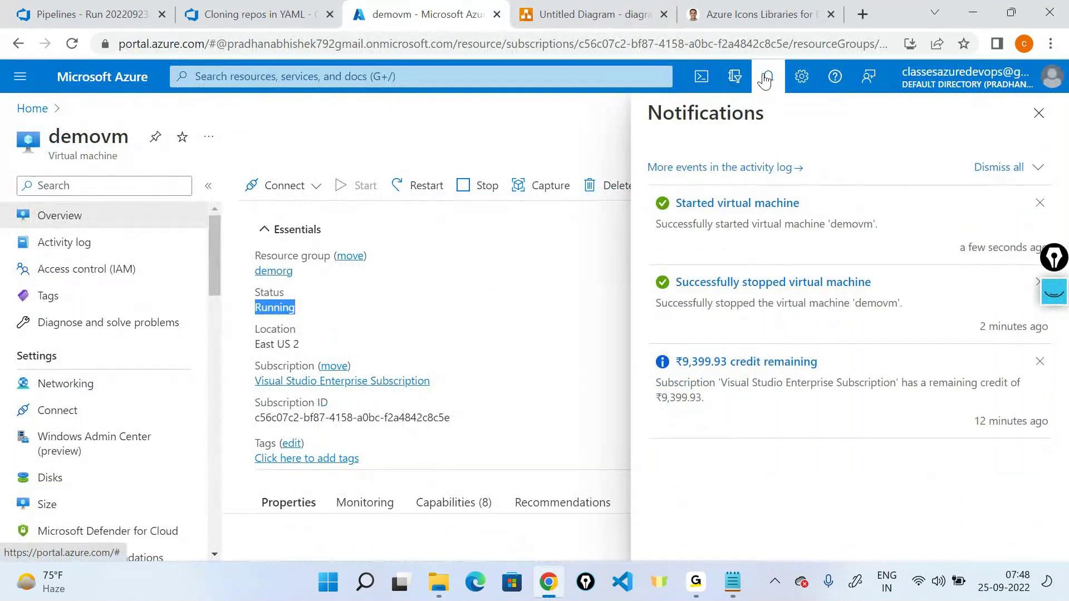
{"action": "left_click", "coordinate": [521, 384]}
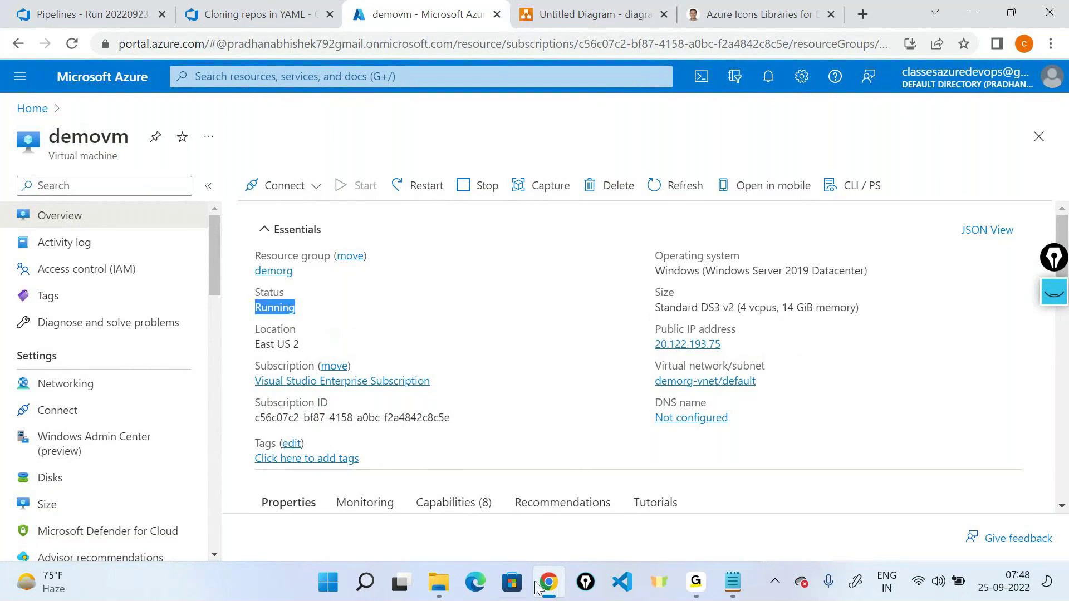
{"action": "mouse_move", "coordinate": [694, 585]}
{"action": "left_click", "coordinate": [713, 496]}
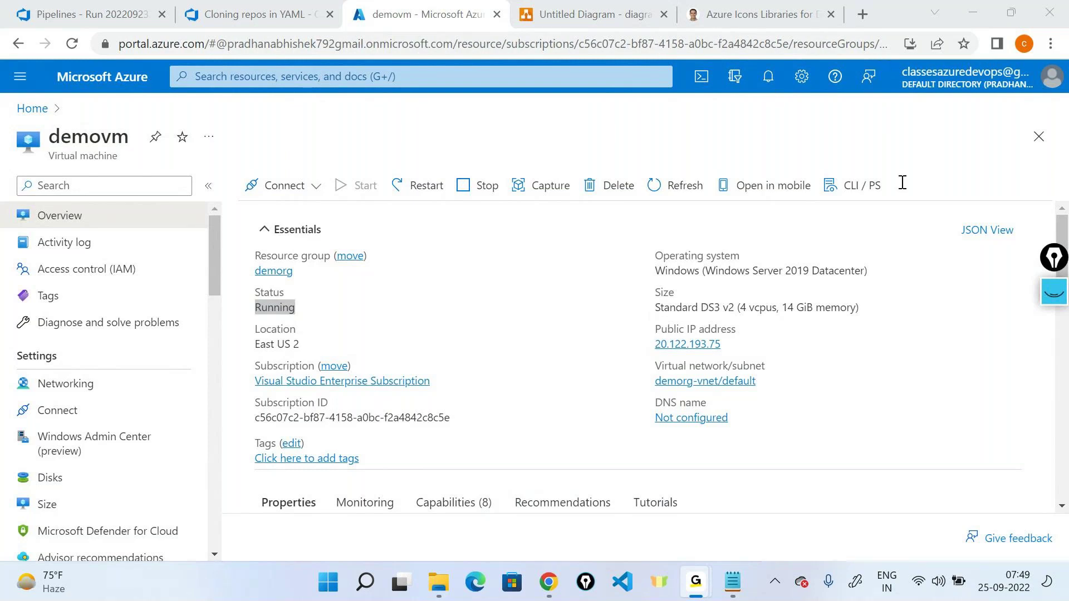
Step: Open the demorg resource group from Home and inspect the demovm_disk1 disk's details
{"action": "left_click", "coordinate": [970, 13]}
{"action": "left_click", "coordinate": [53, 108]}
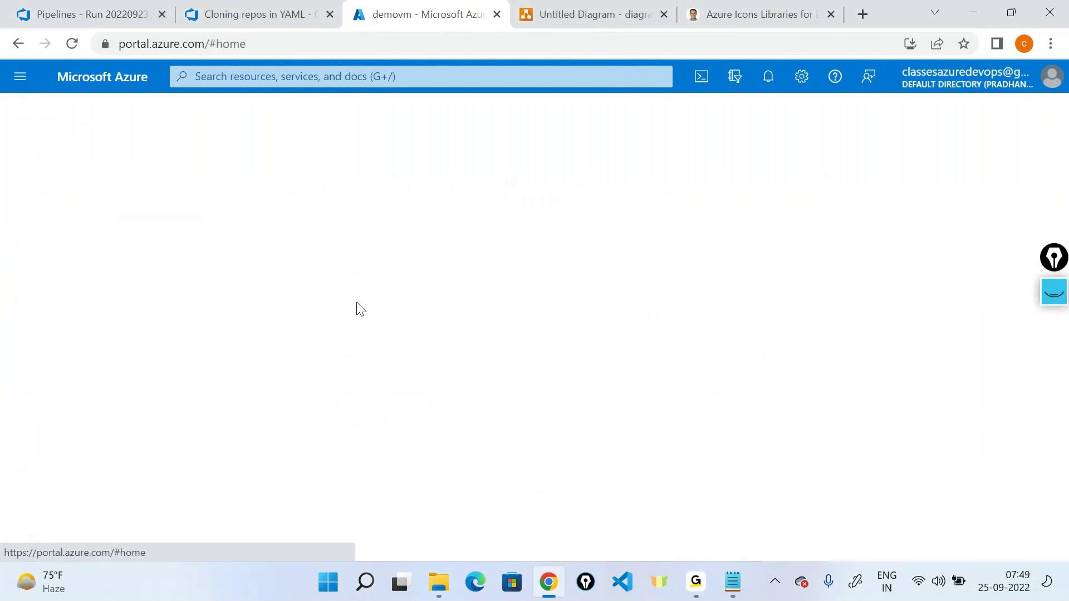
{"action": "left_click", "coordinate": [303, 169]}
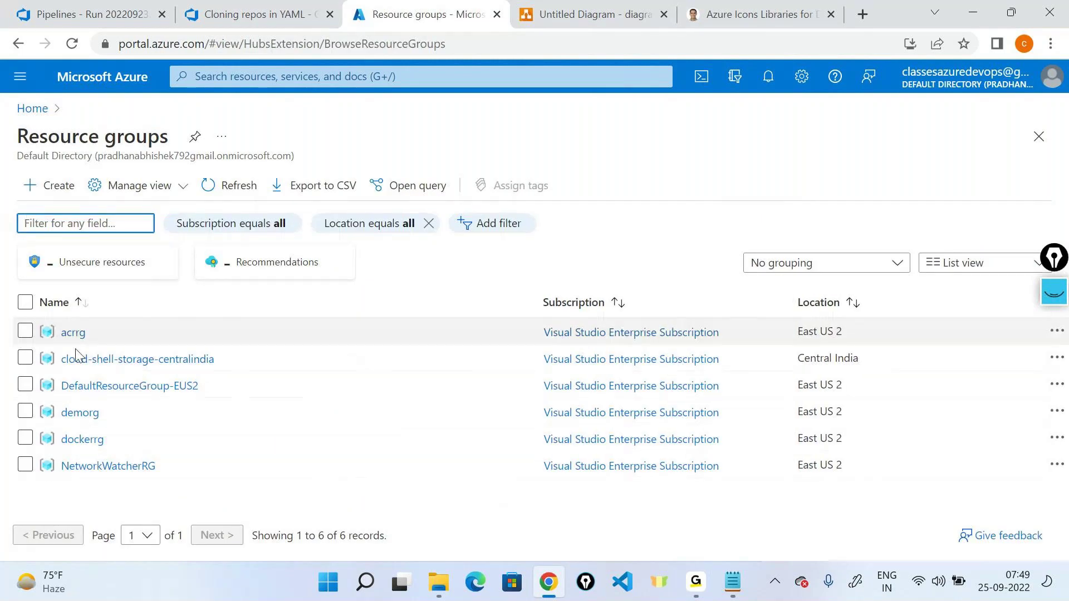
{"action": "left_click", "coordinate": [79, 412]}
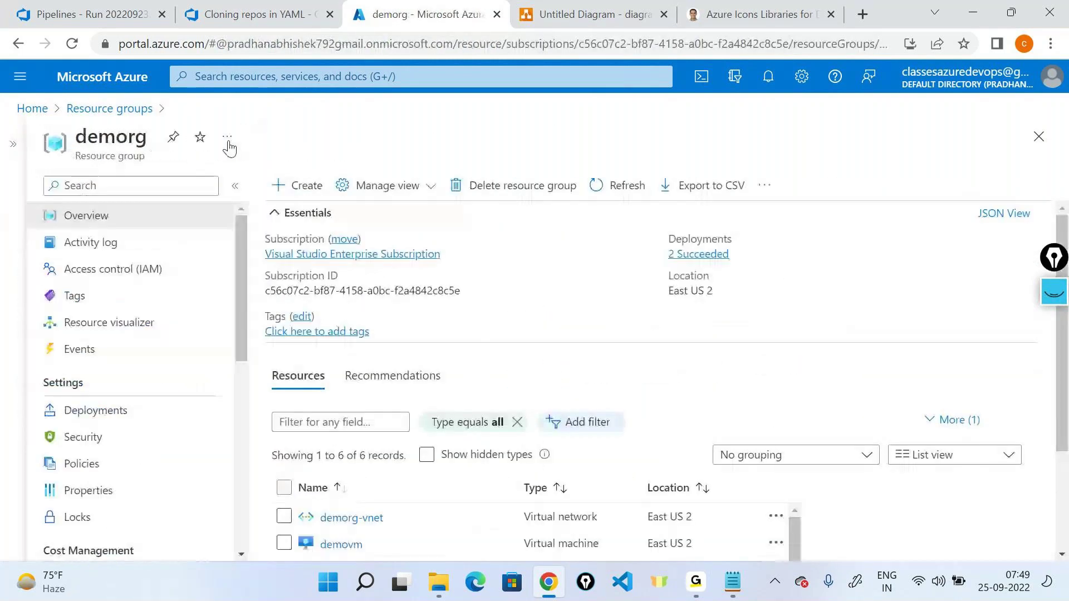
{"action": "scroll", "coordinate": [365, 383], "scroll_direction": "down", "scroll_amount": 3}
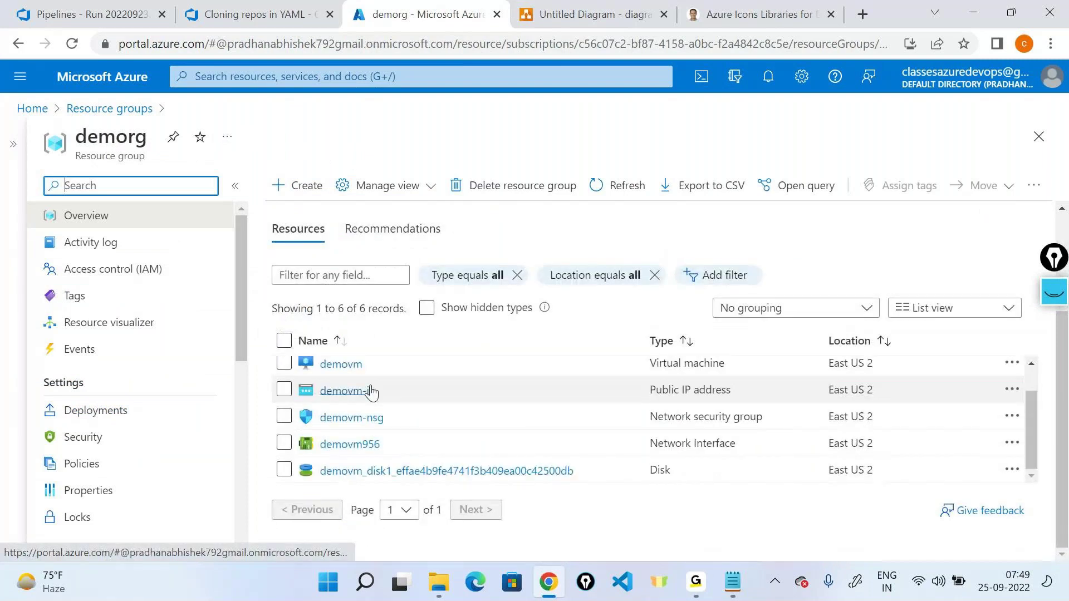
{"action": "left_click", "coordinate": [390, 470]}
{"action": "left_click_drag", "start_coordinate": [58, 143], "coordinate": [170, 159]}
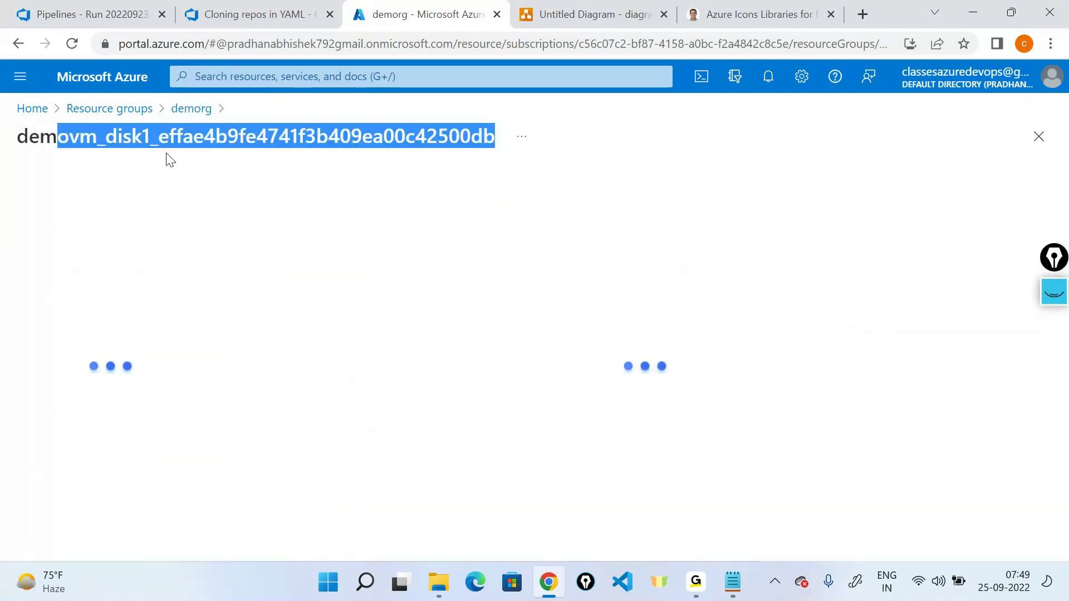
{"action": "double_click", "coordinate": [79, 148]}
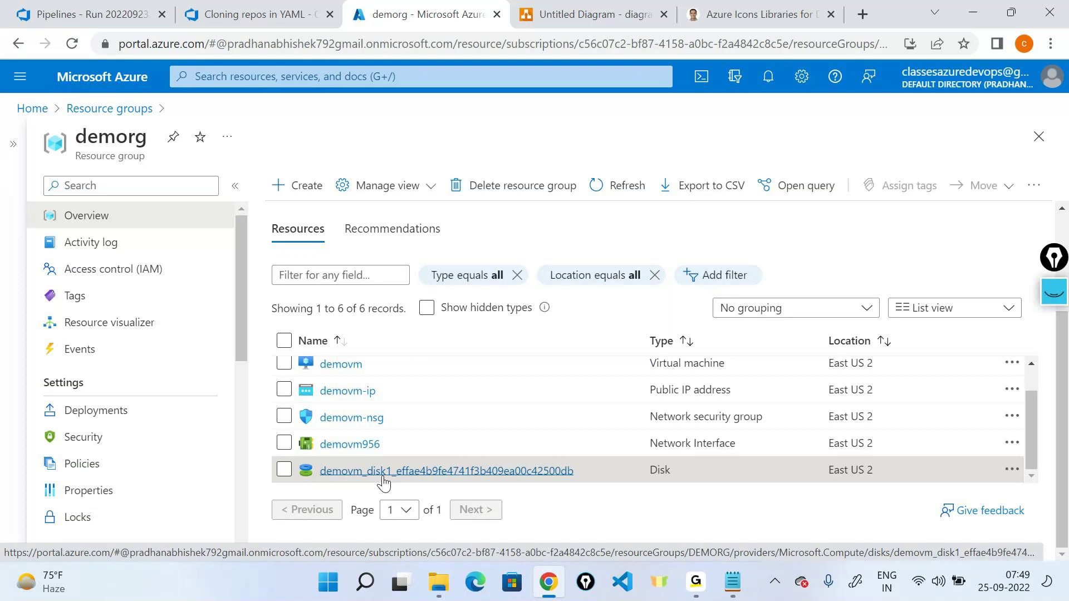
{"action": "scroll", "coordinate": [370, 426], "scroll_direction": "up", "scroll_amount": 2}
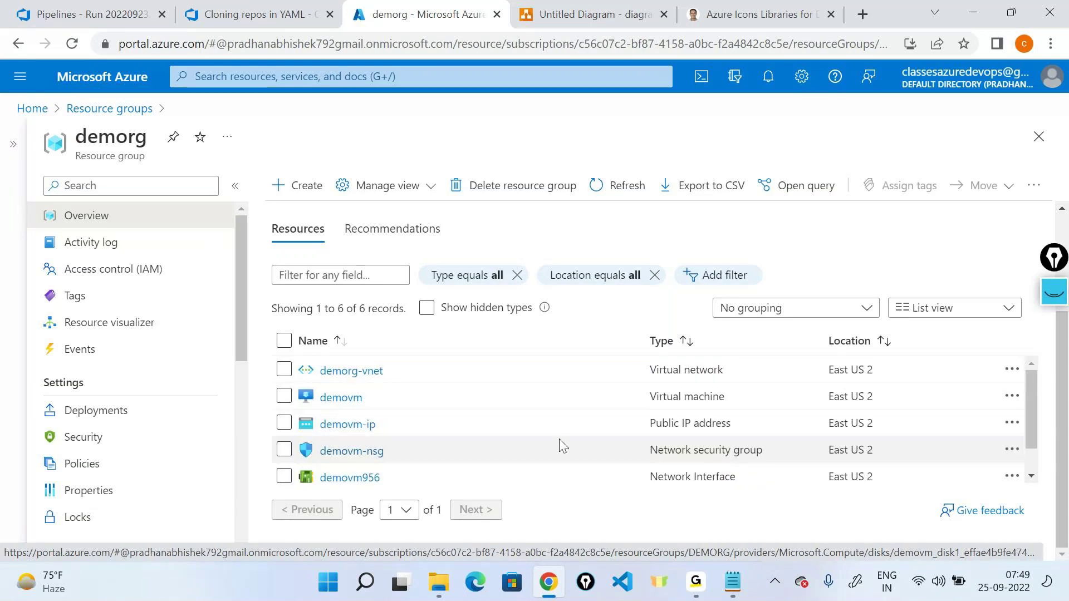
{"action": "mouse_move", "coordinate": [696, 581]}
{"action": "left_click", "coordinate": [717, 460]}
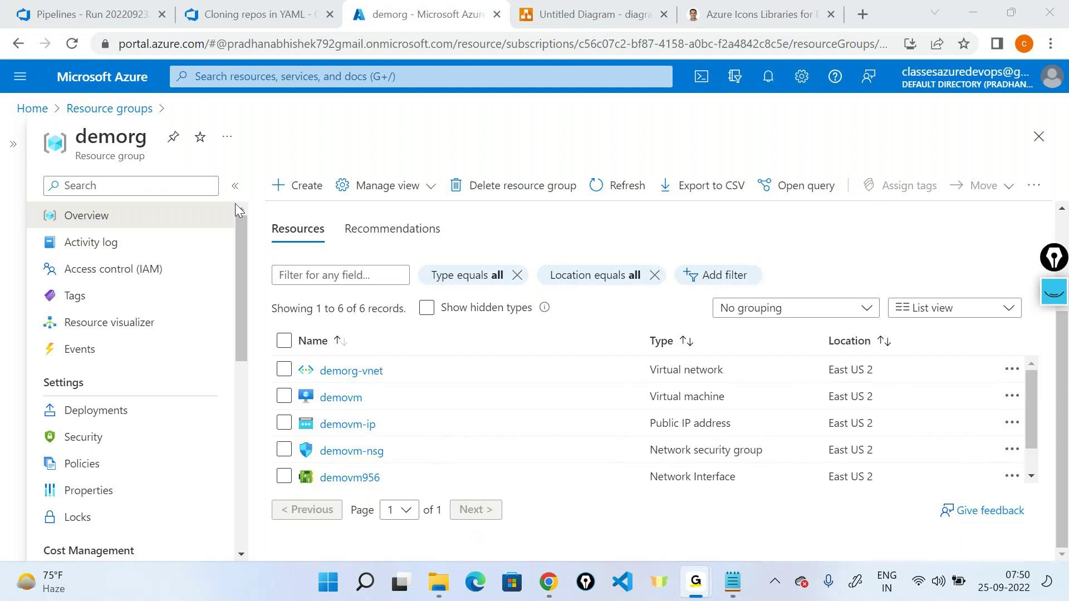
{"action": "left_click", "coordinate": [985, 7]}
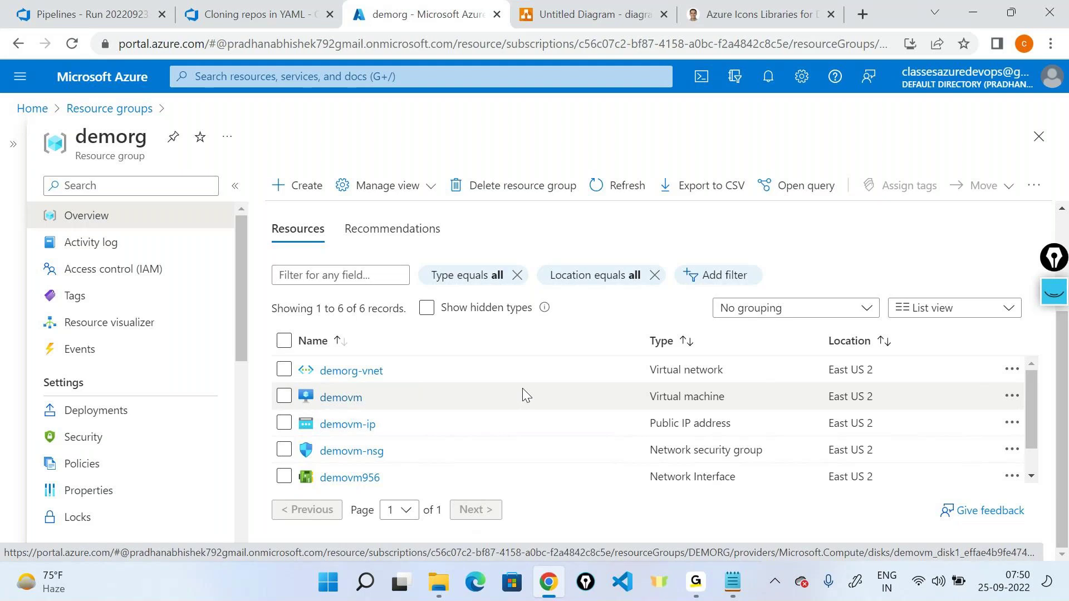
Step: Detach the Azure Icons Libraries tab into its own window and close that window
{"action": "left_click_drag", "start_coordinate": [773, 14], "coordinate": [844, 216]}
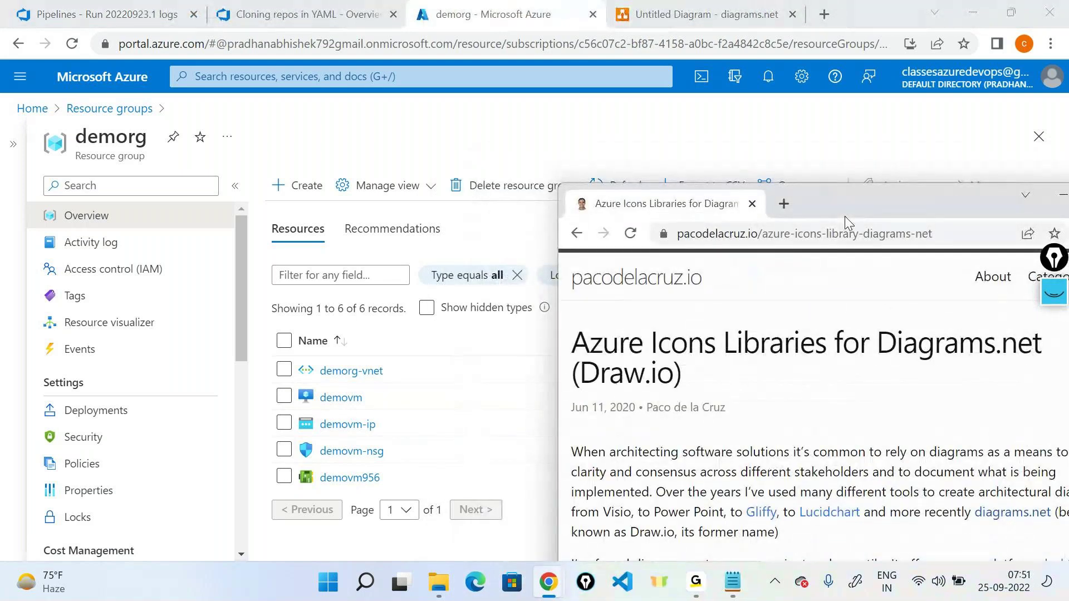
{"action": "left_click_drag", "start_coordinate": [907, 187], "coordinate": [683, 97]}
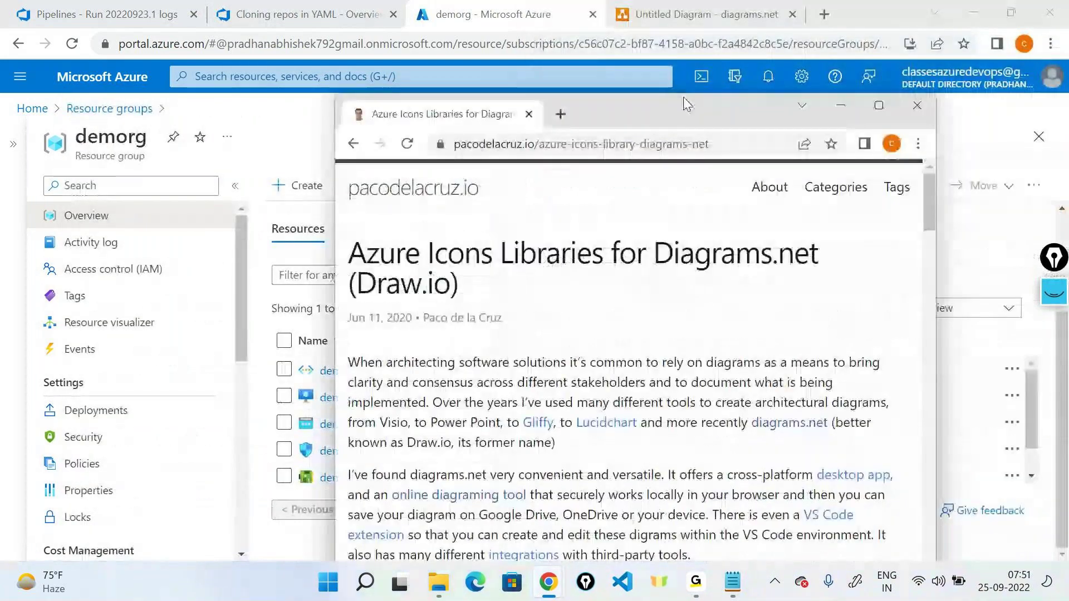
{"action": "left_click", "coordinate": [928, 106]}
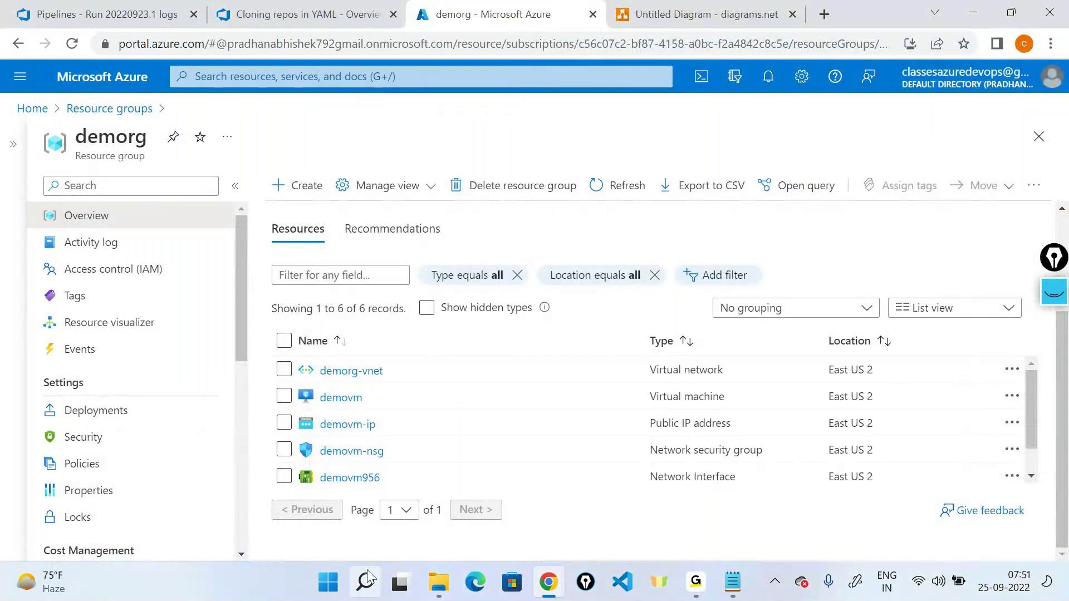
{"action": "key", "text": "super+s"}
{"action": "left_click", "coordinate": [343, 160]}
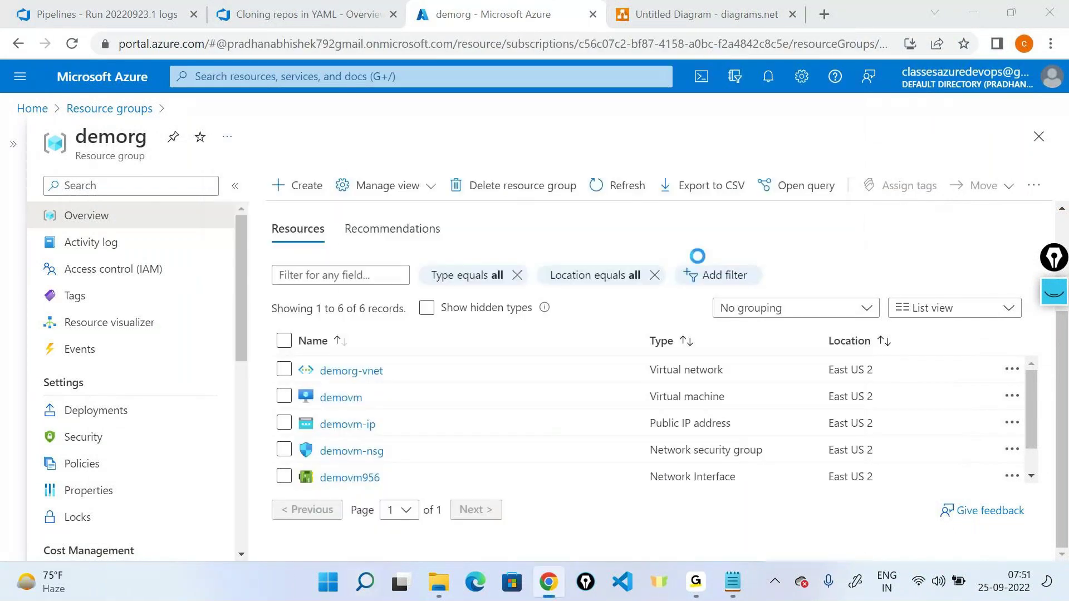
{"action": "left_click_drag", "start_coordinate": [560, 103], "coordinate": [314, 121]}
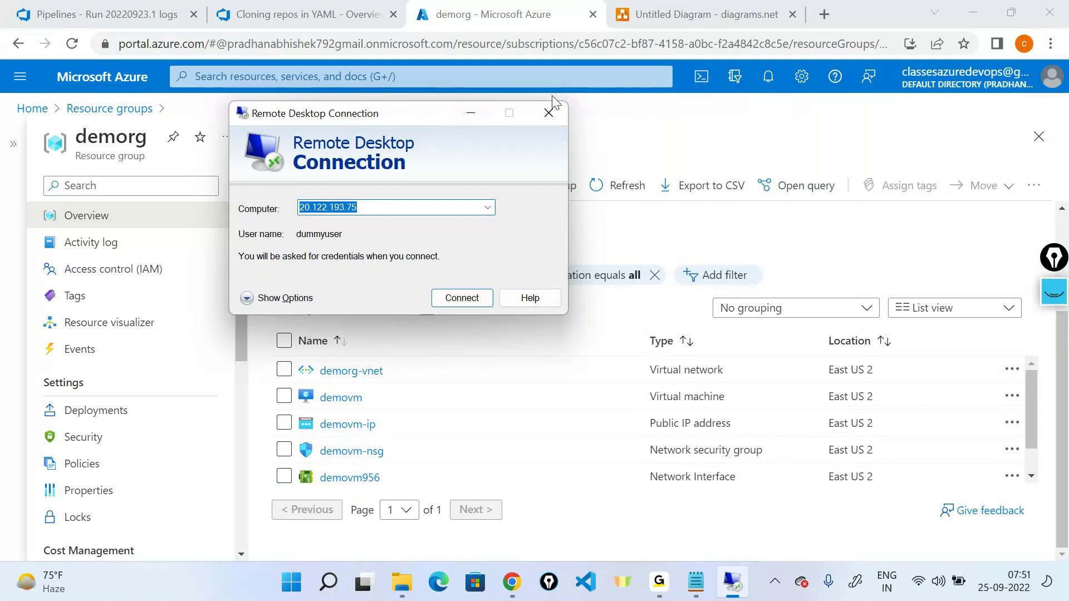
{"action": "left_click", "coordinate": [548, 112]}
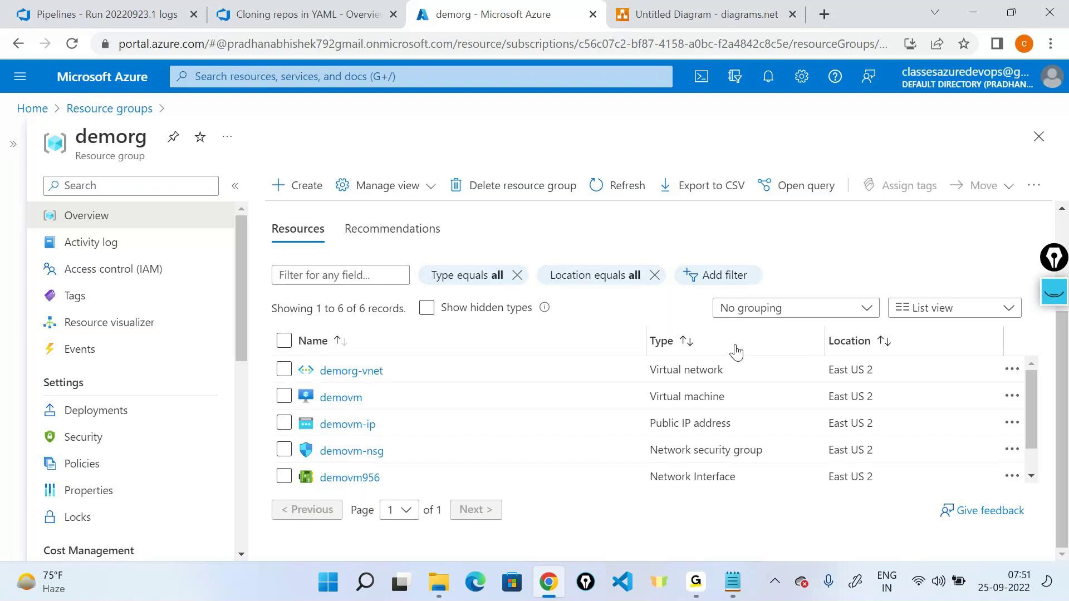
{"action": "mouse_move", "coordinate": [696, 582]}
{"action": "left_click", "coordinate": [730, 470]}
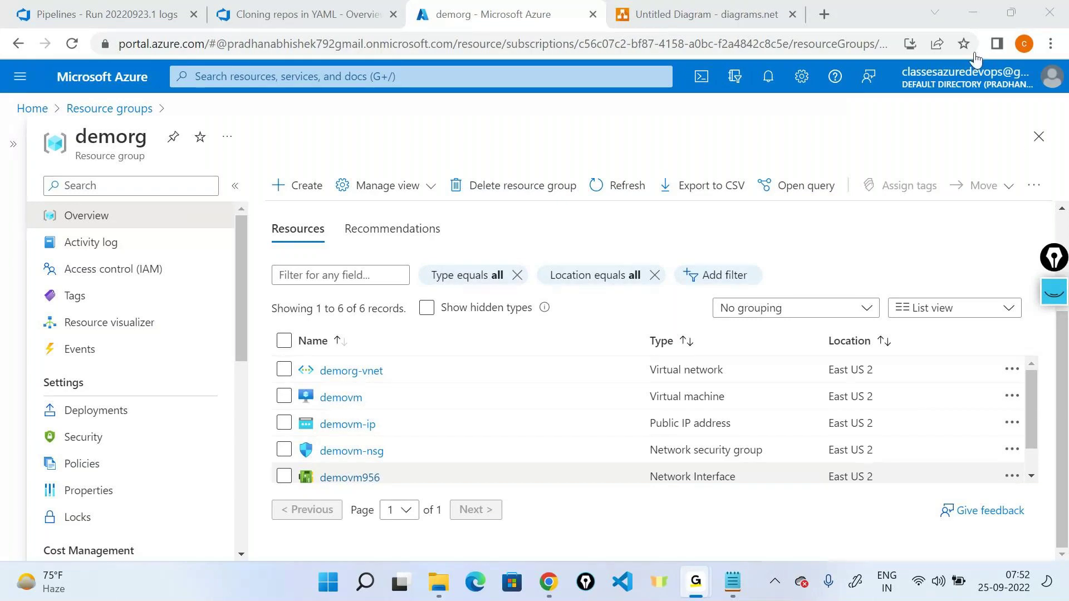
{"action": "left_click", "coordinate": [368, 582]}
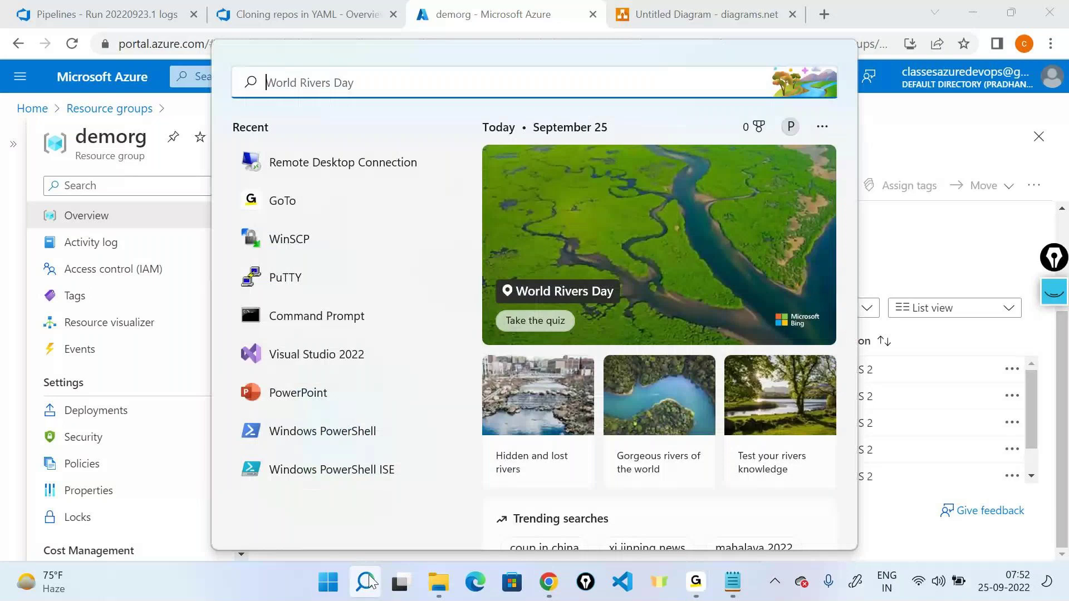
{"action": "type", "text": "computer"}
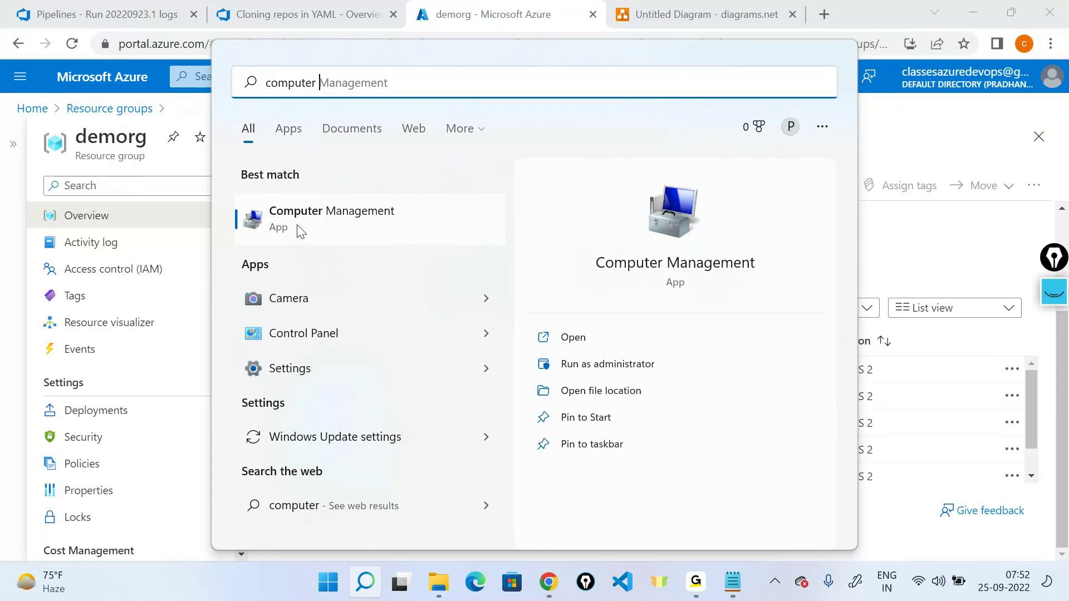
{"action": "left_click", "coordinate": [301, 229]}
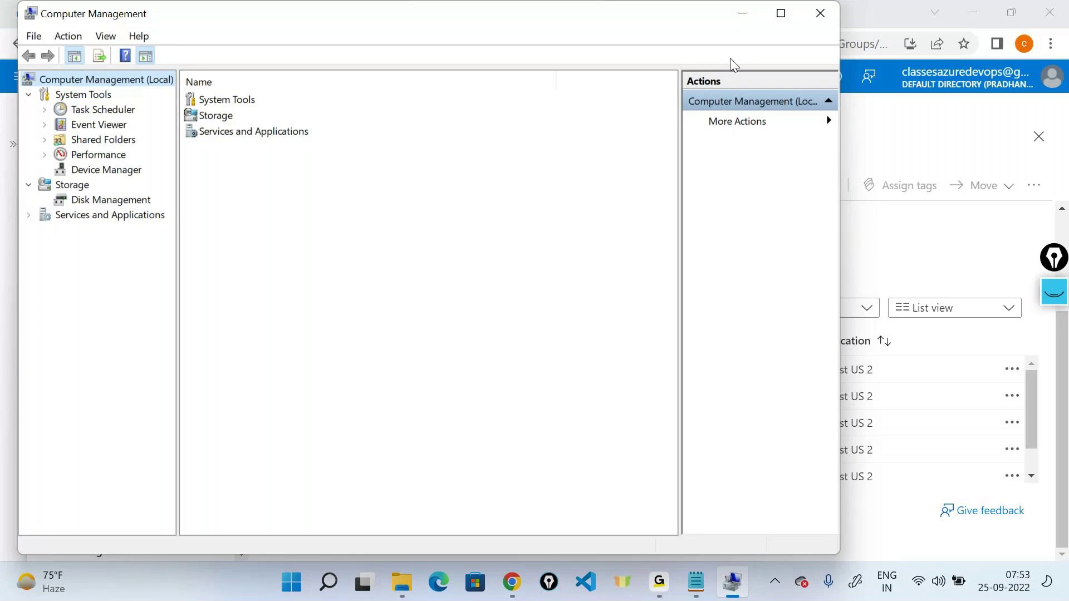
{"action": "left_click", "coordinate": [817, 14]}
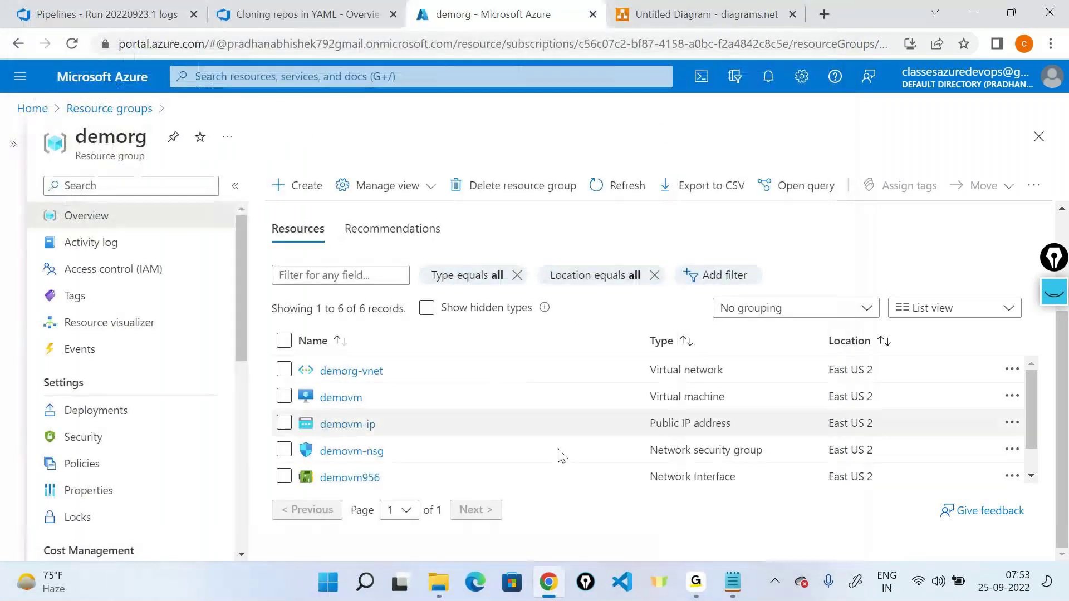
{"action": "left_click", "coordinate": [697, 581]}
{"action": "left_click", "coordinate": [733, 460]}
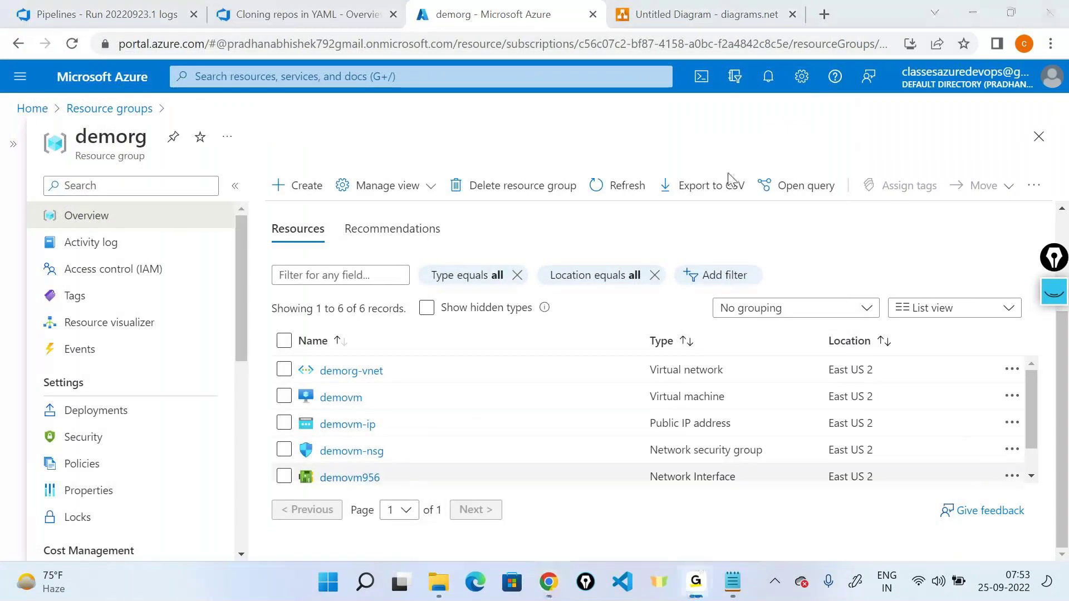
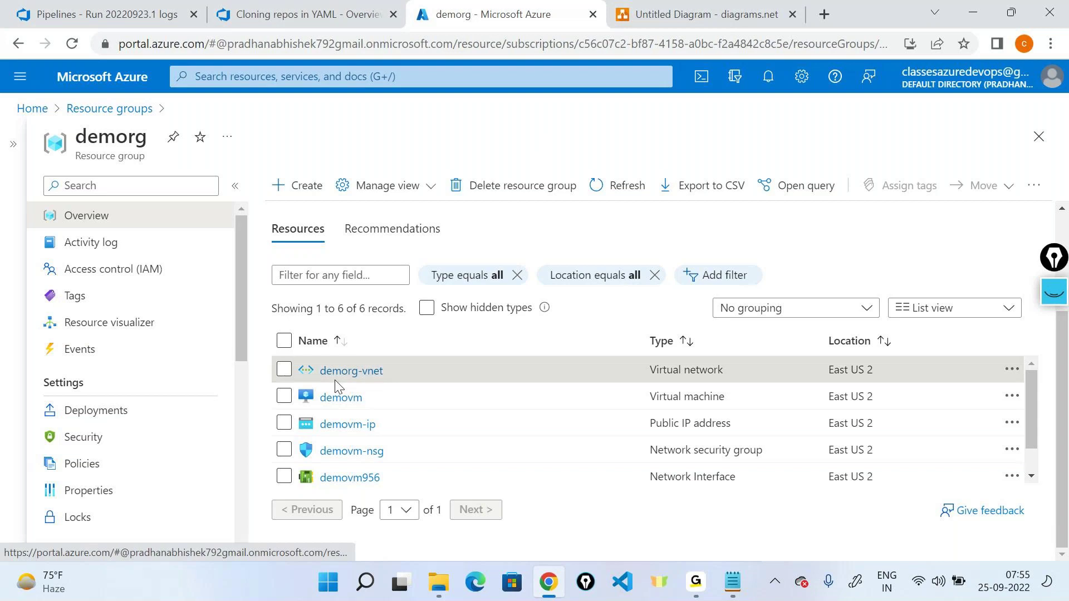
Step: Open demovm's Networking page and review its inbound rules: RDP 3389, HTTP 80, HTTPS 443
{"action": "left_click", "coordinate": [340, 395]}
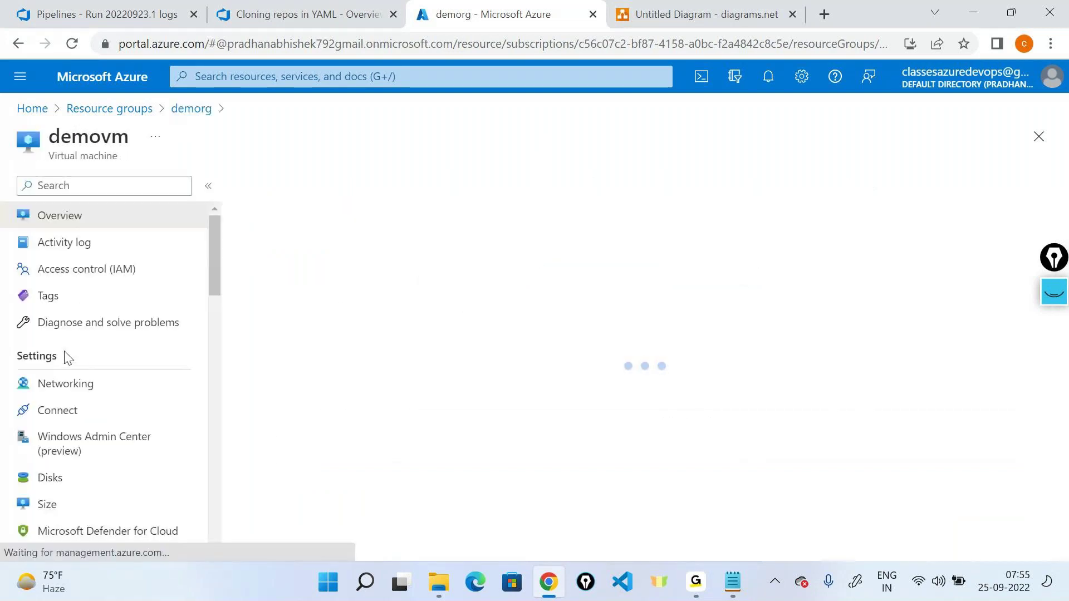
{"action": "left_click", "coordinate": [75, 381]}
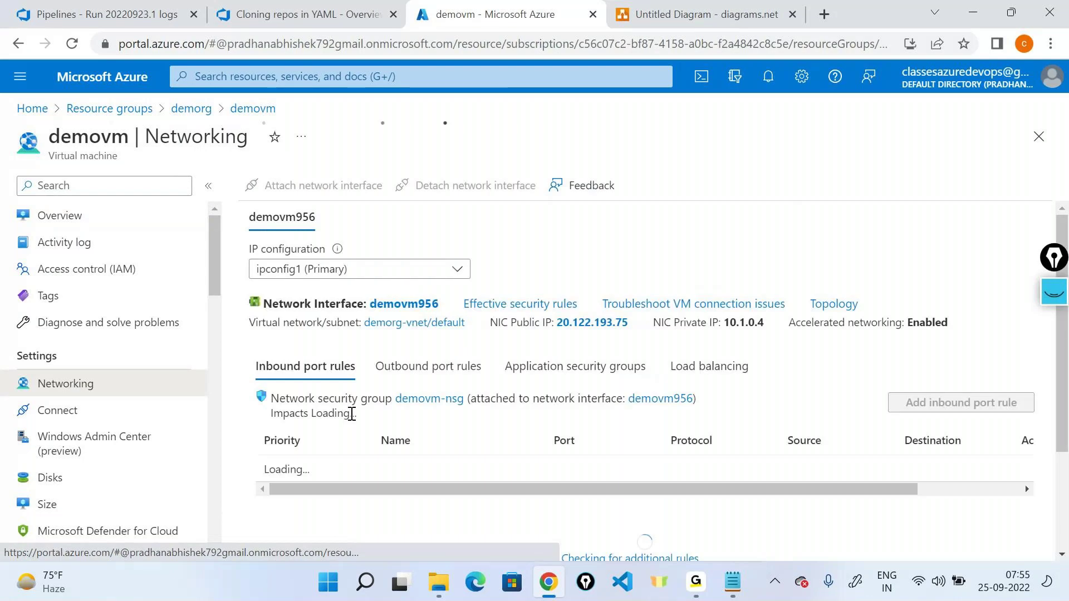
{"action": "scroll", "coordinate": [351, 414], "scroll_direction": "down", "scroll_amount": 3}
{"action": "left_click_drag", "start_coordinate": [270, 306], "coordinate": [1041, 445]}
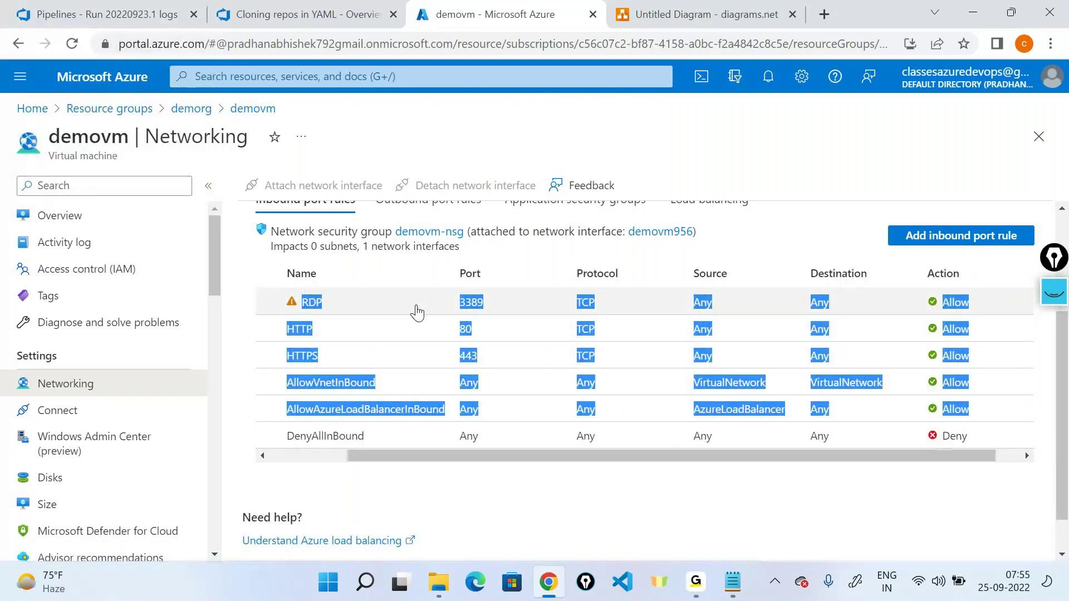
{"action": "scroll", "coordinate": [415, 311], "scroll_direction": "up", "scroll_amount": 2}
{"action": "scroll", "coordinate": [417, 313], "scroll_direction": "up", "scroll_amount": 1}
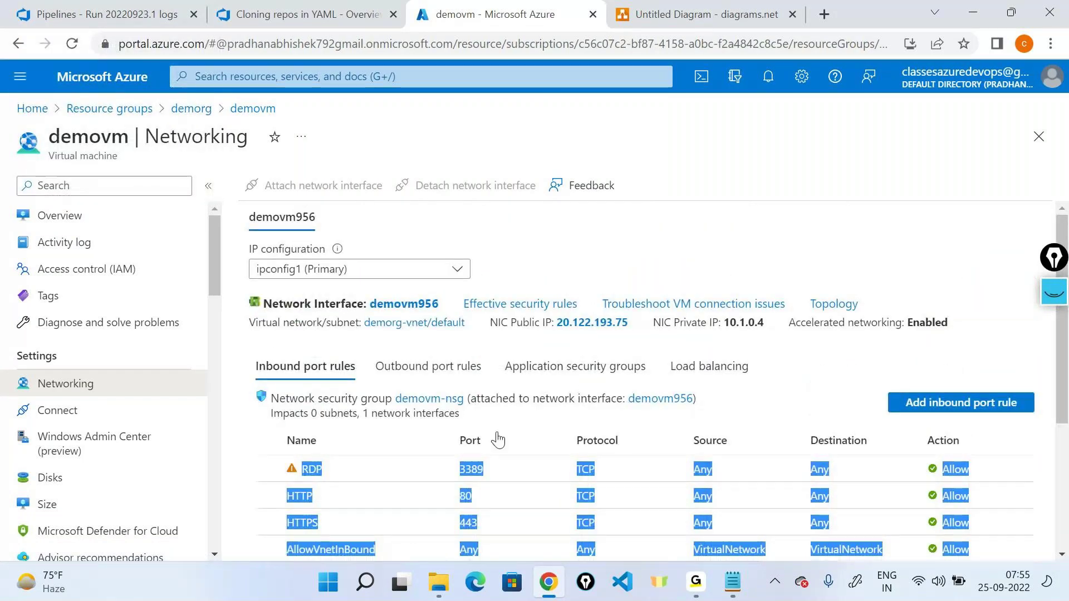
Step: In the RDP 3389 inbound rule, change the source from Any to IP Addresses, then close the panel
{"action": "left_click", "coordinate": [350, 473]}
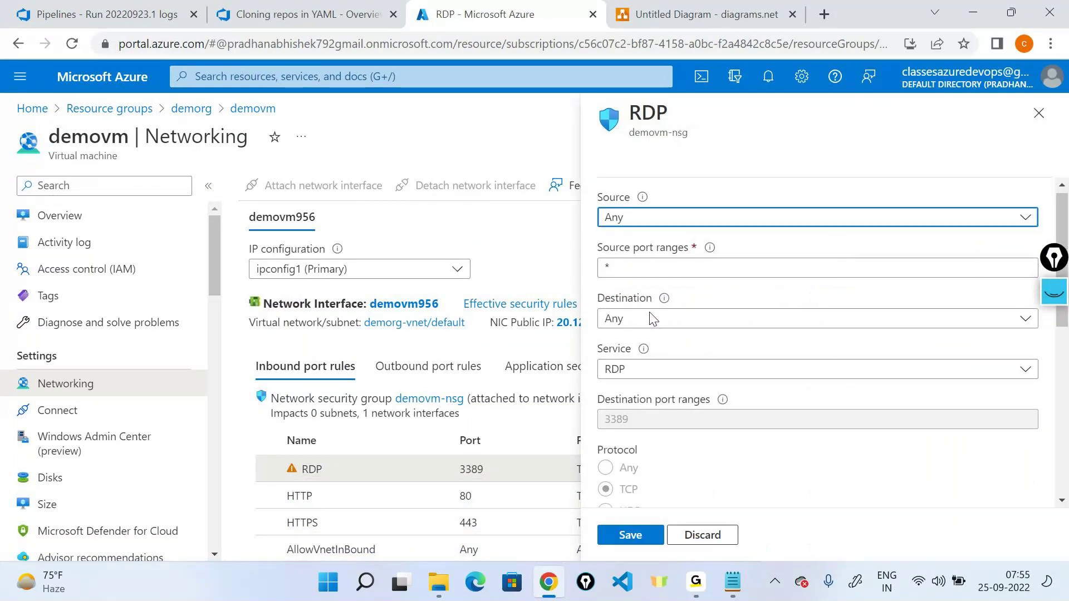
{"action": "left_click", "coordinate": [645, 273]}
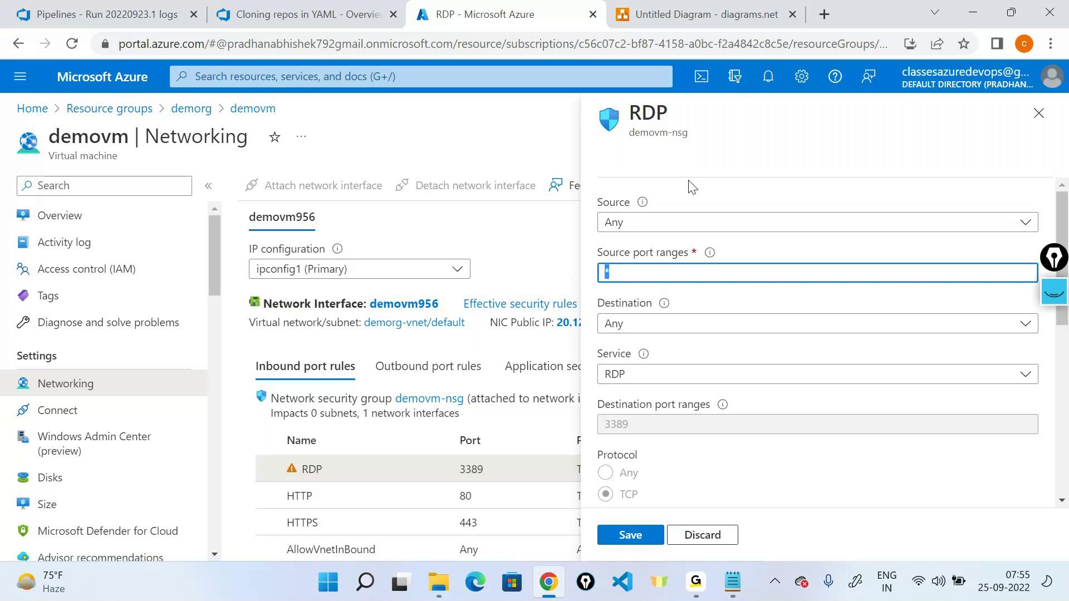
{"action": "left_click", "coordinate": [699, 223]}
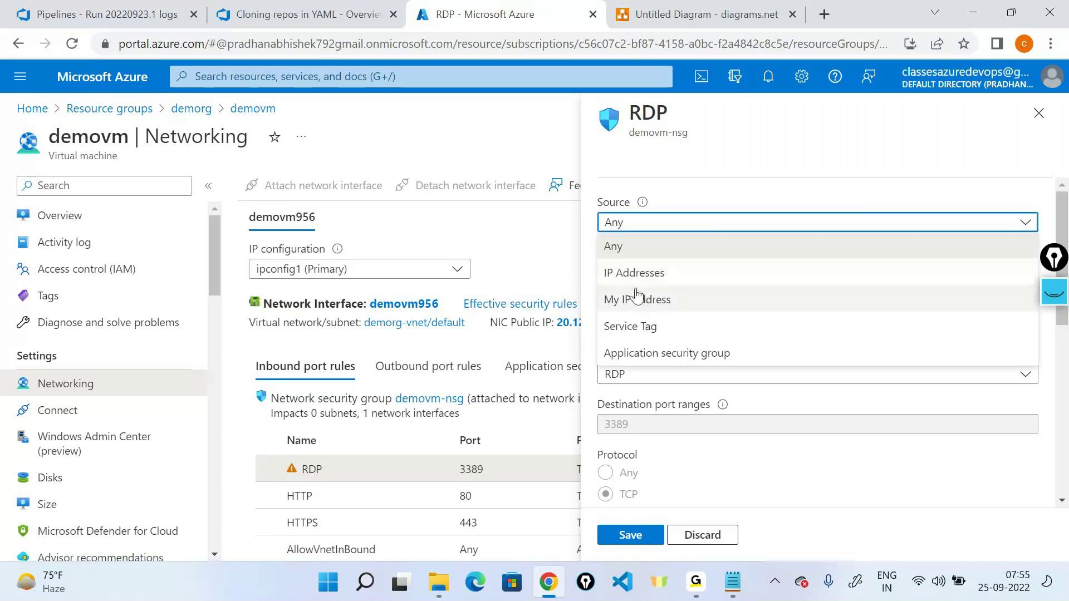
{"action": "left_click", "coordinate": [644, 273]}
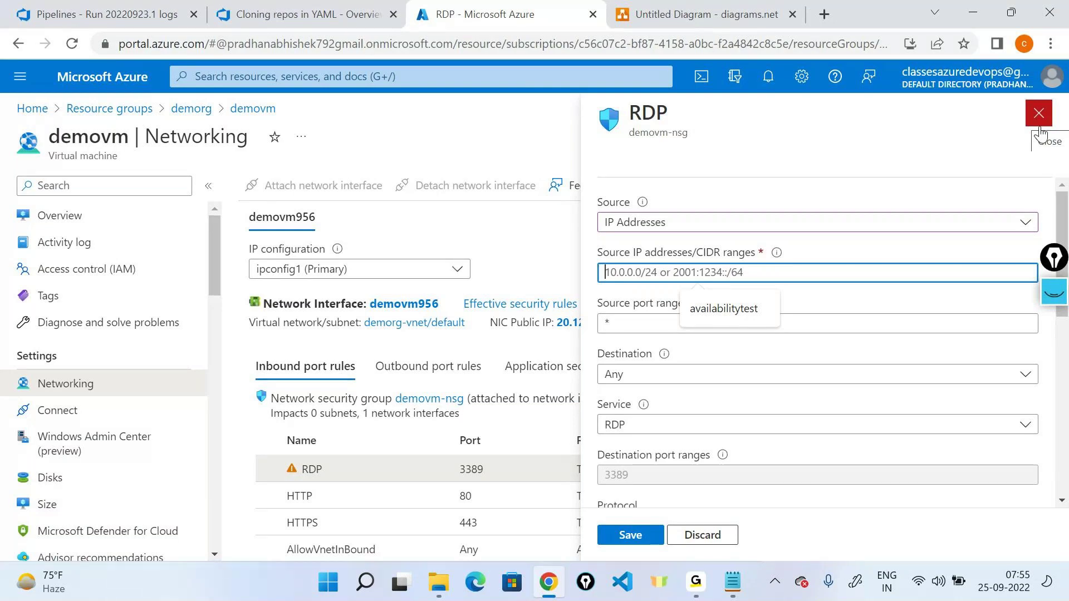
{"action": "left_click", "coordinate": [1039, 126]}
Step: Discard the unsaved RDP rule changes so the source stays Any, then switch to the GoTo app window
{"action": "left_click", "coordinate": [616, 135]}
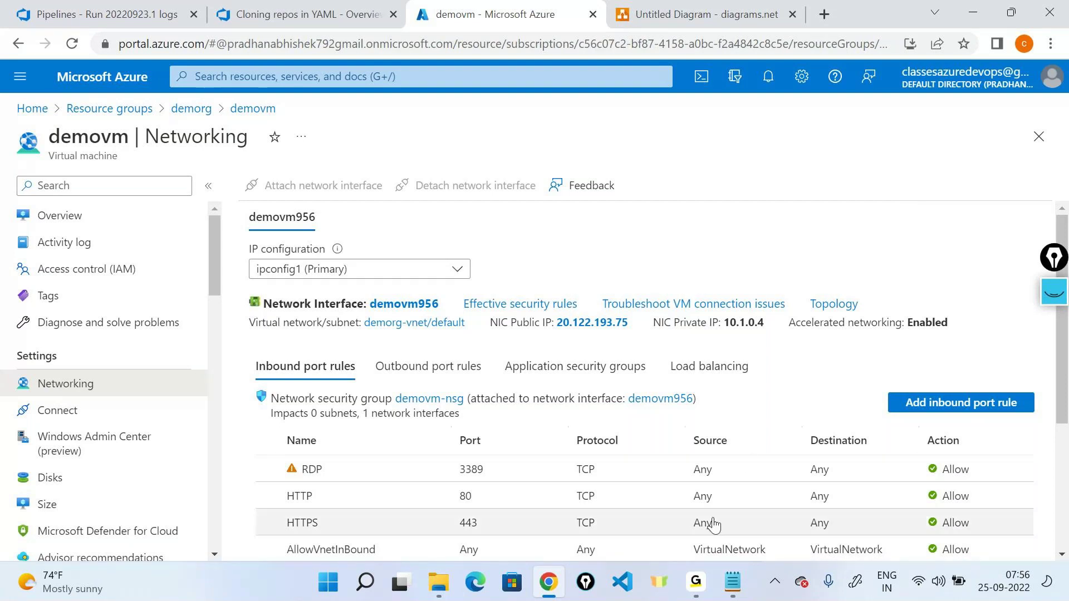
{"action": "mouse_move", "coordinate": [695, 582]}
{"action": "left_click", "coordinate": [717, 476]}
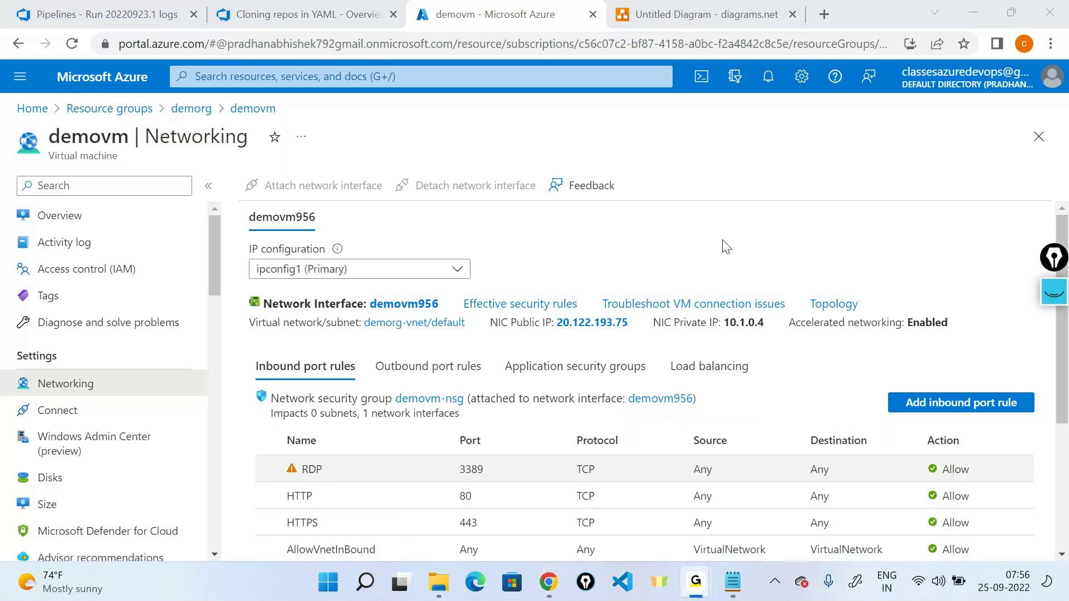